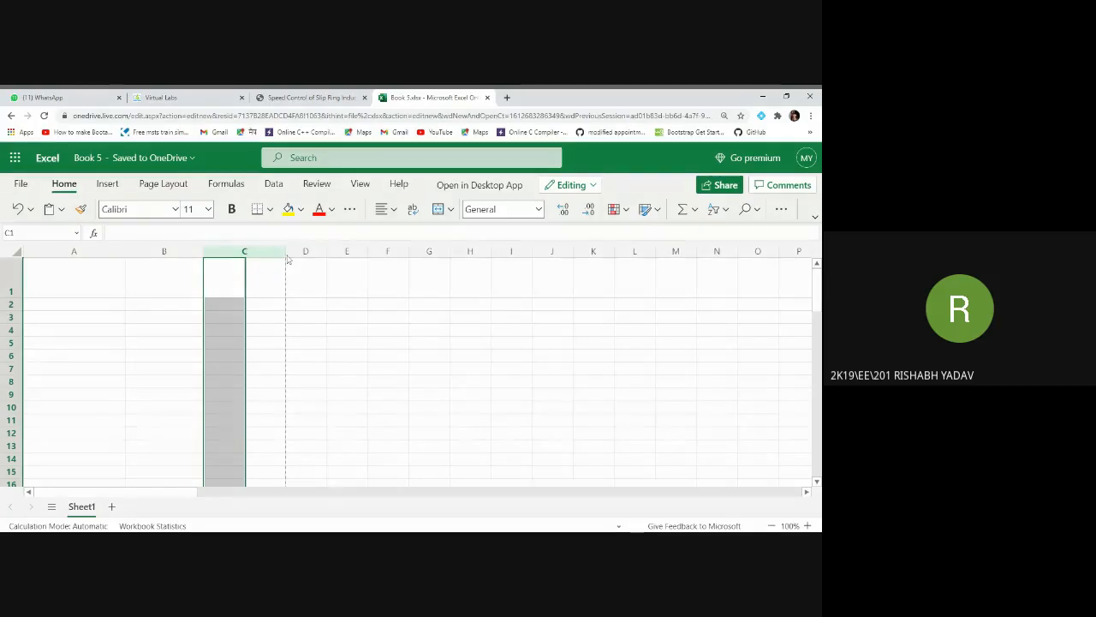
Increase the heights of rows 2 and 3 to roughly match row 1, and widen column D slightly.
click(9, 306)
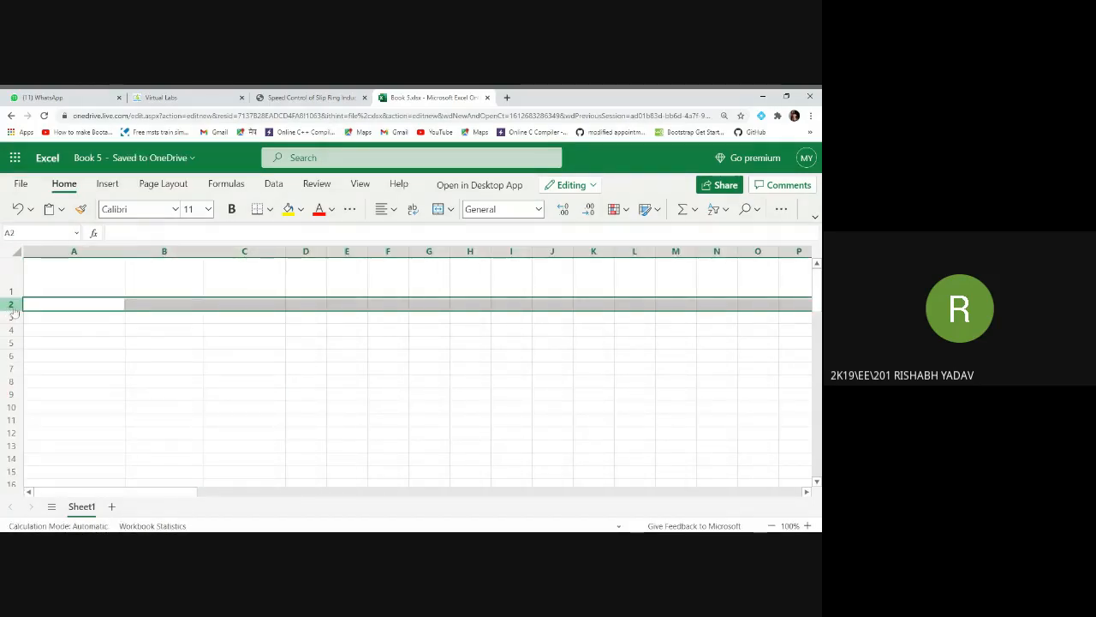
drag(20, 313, 20, 378)
click(19, 342)
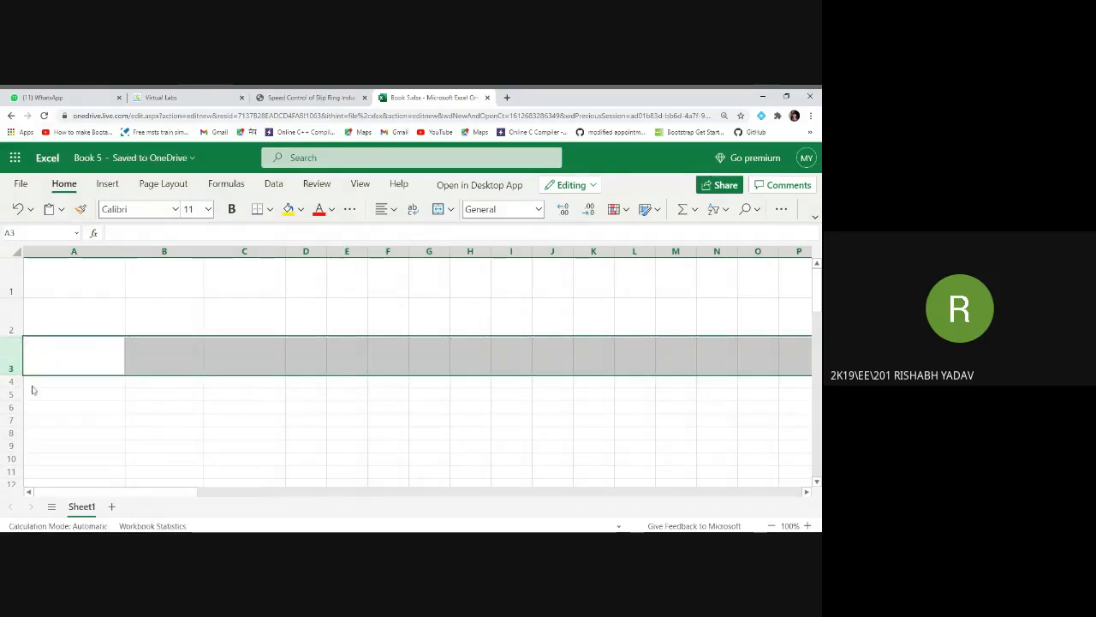
click(310, 251)
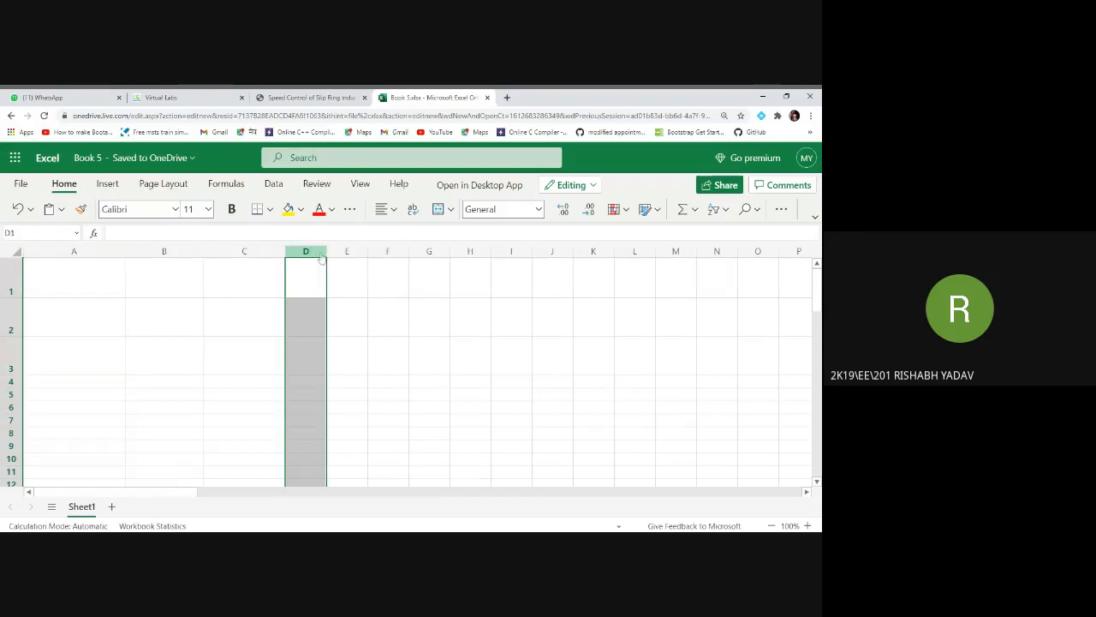
drag(326, 253, 347, 254)
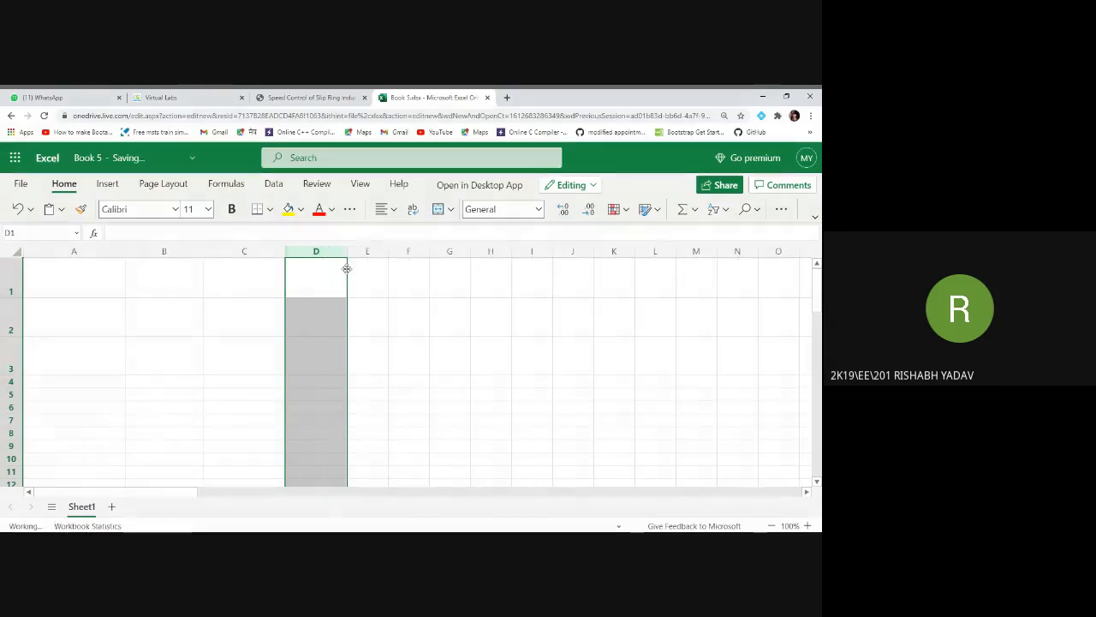
click(250, 347)
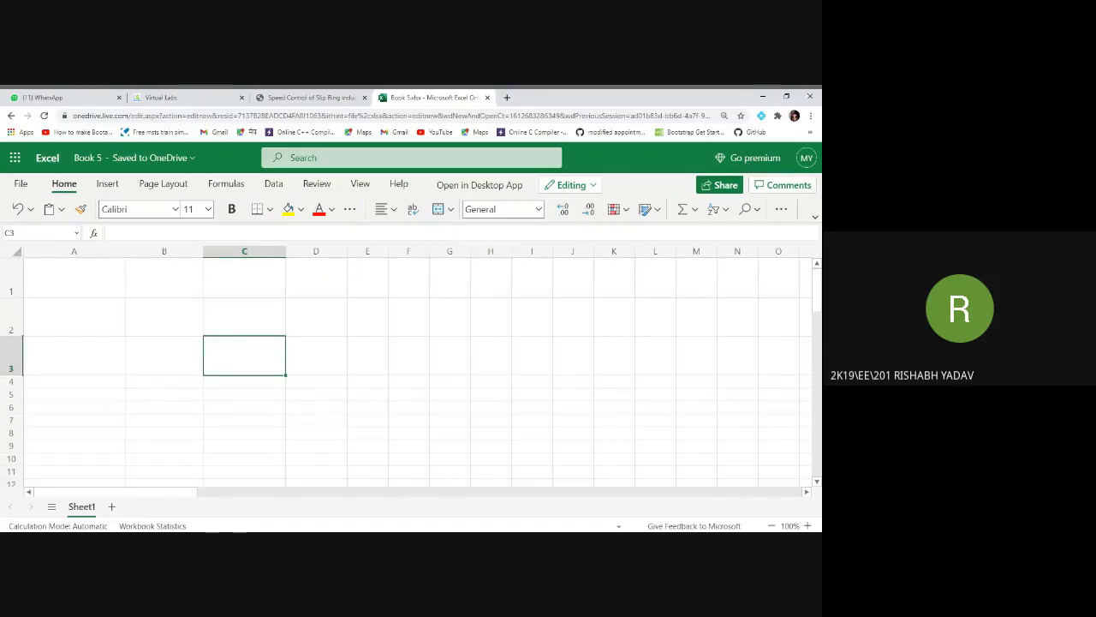
Make rows 1, 2 and 3 taller.
key(ctrl+plus)
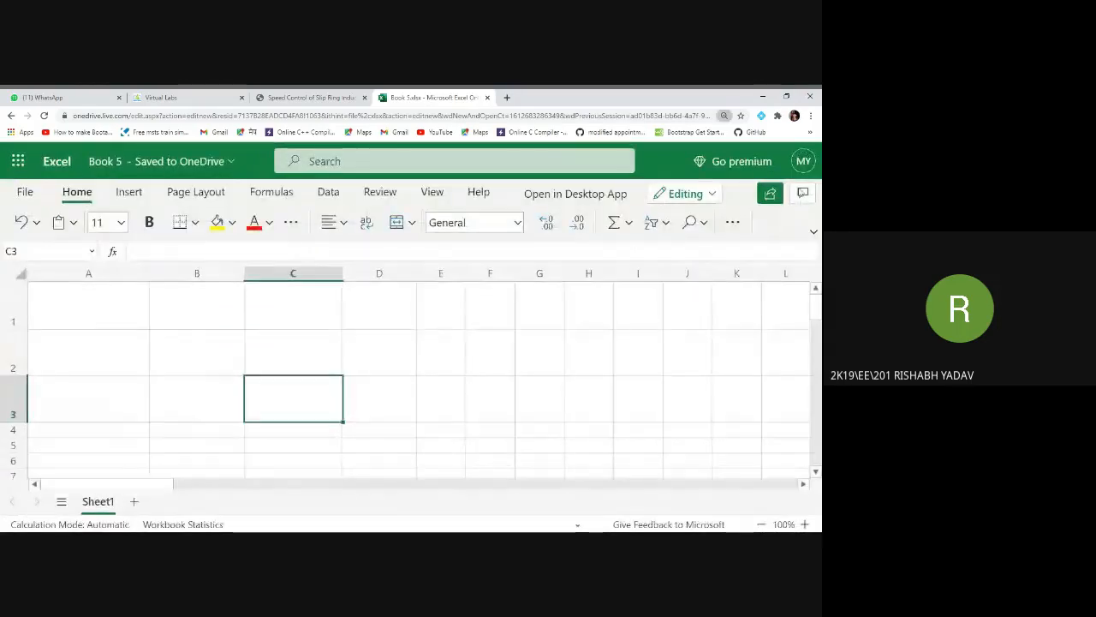
key(ctrl+minus)
key(ctrl+minus)
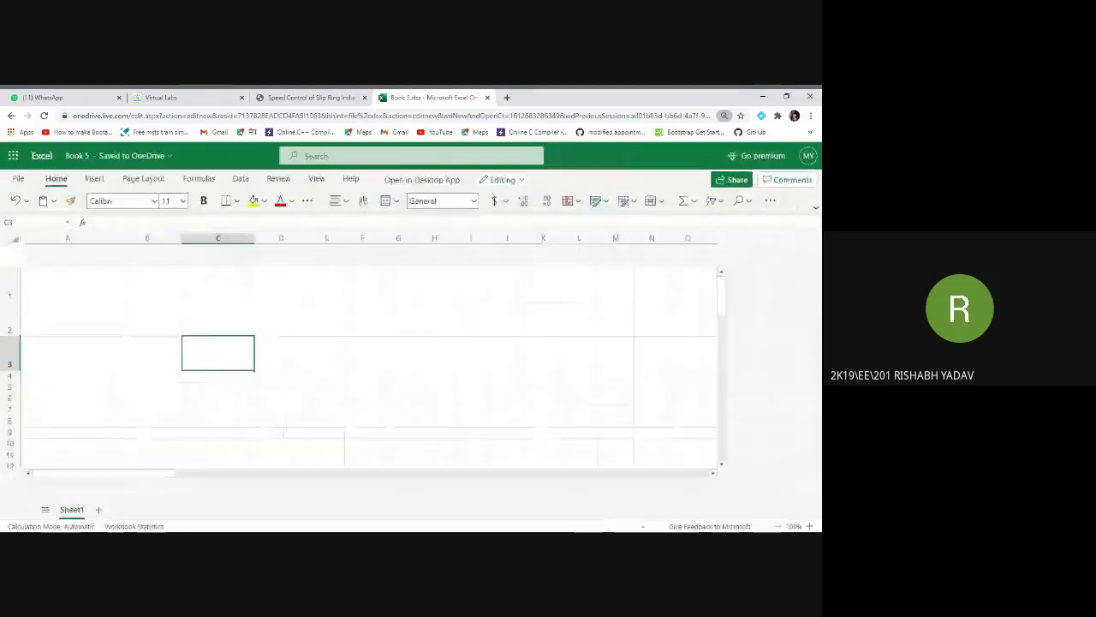
key(ctrl+minus)
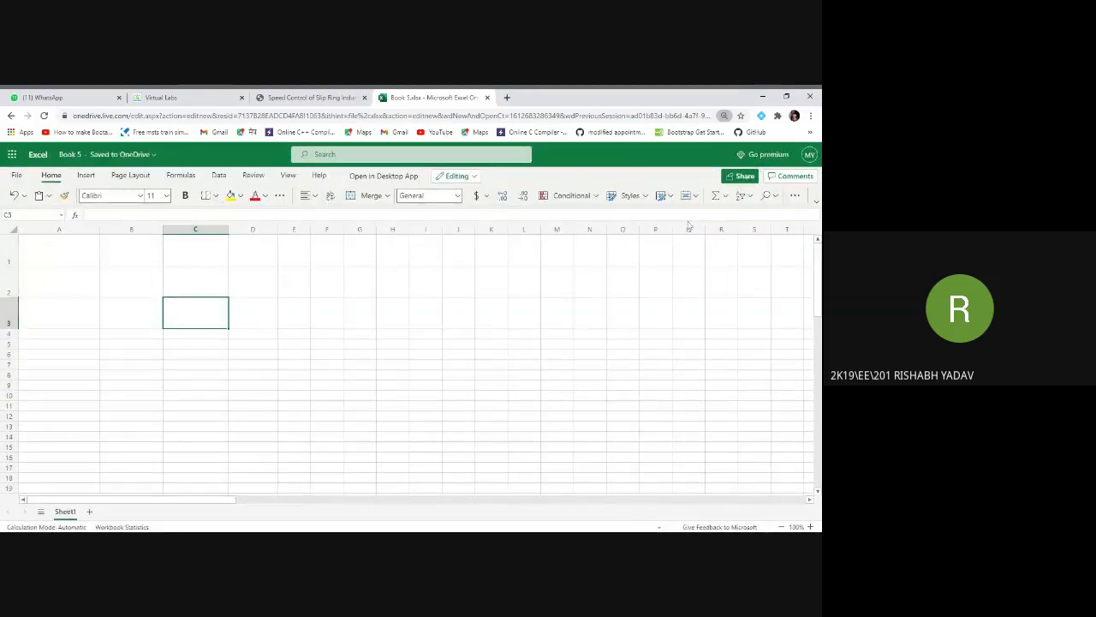
click(13, 318)
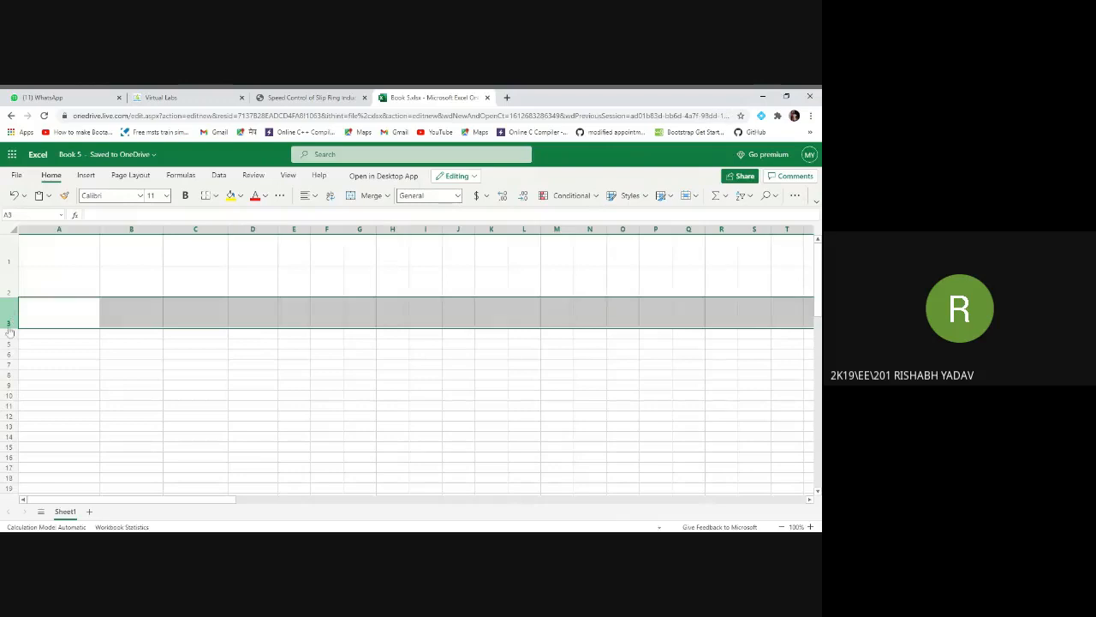
click(12, 259)
drag(12, 267, 12, 277)
click(12, 304)
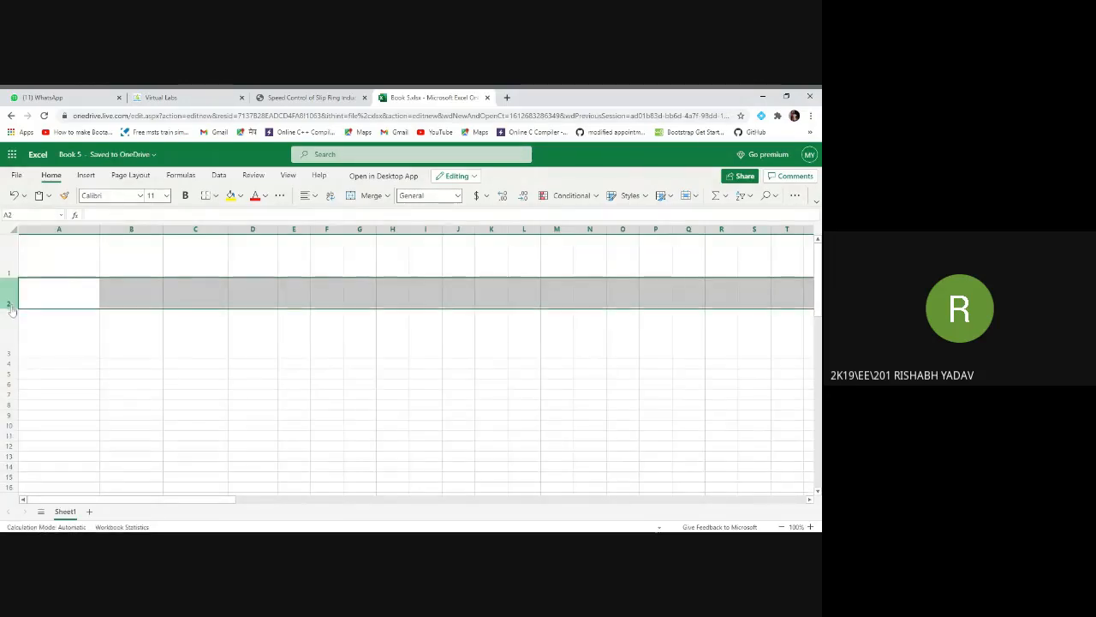
drag(11, 306, 10, 317)
Widen columns D and E to nearly the width of column C.
click(236, 233)
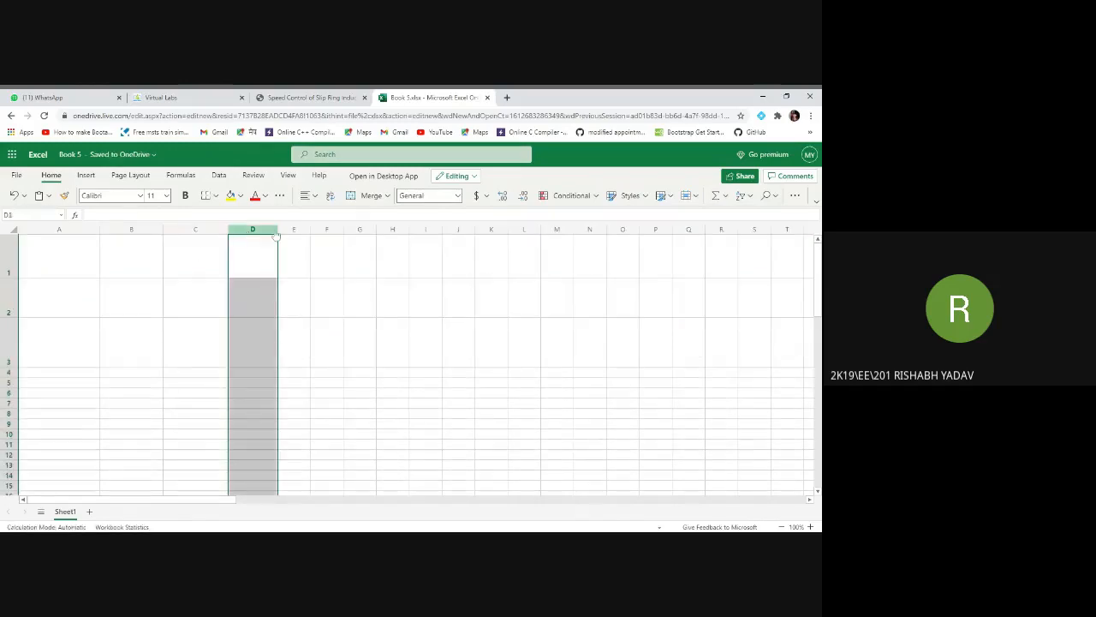
drag(277, 229, 347, 232)
click(306, 233)
click(369, 317)
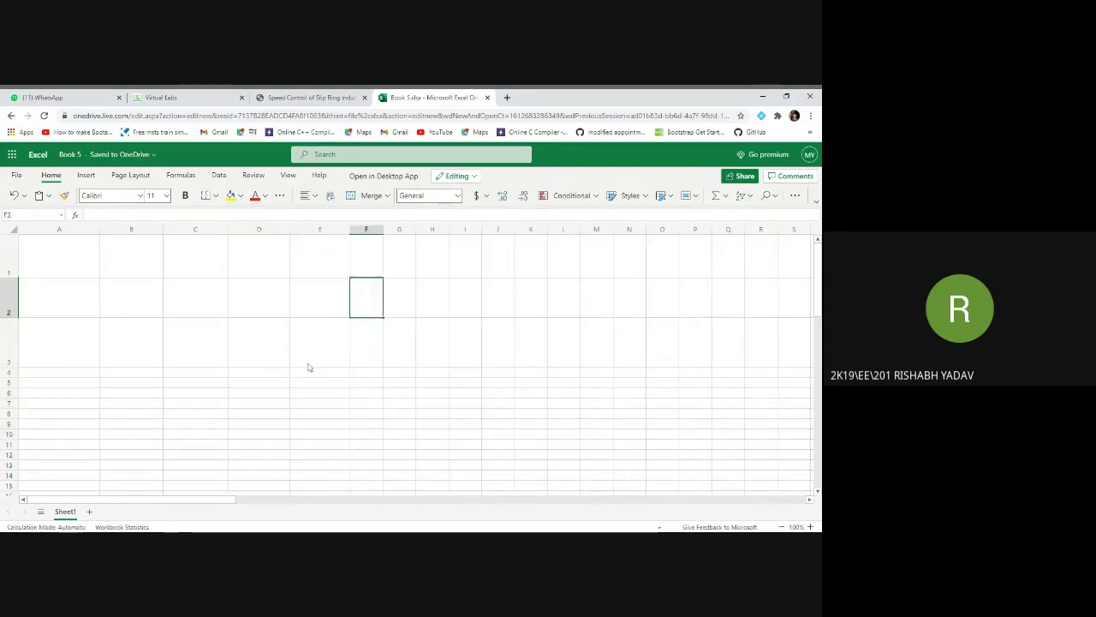
Enter 'bulb', 'tubelight' and 'tap' in cells B1, B2 and B3.
click(156, 260)
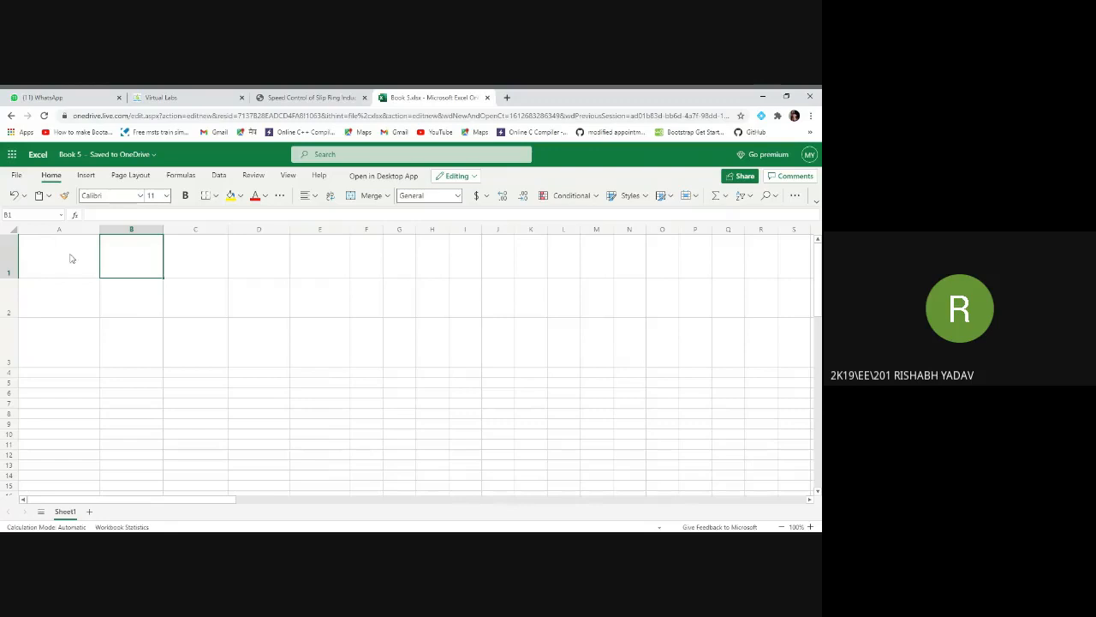
click(155, 295)
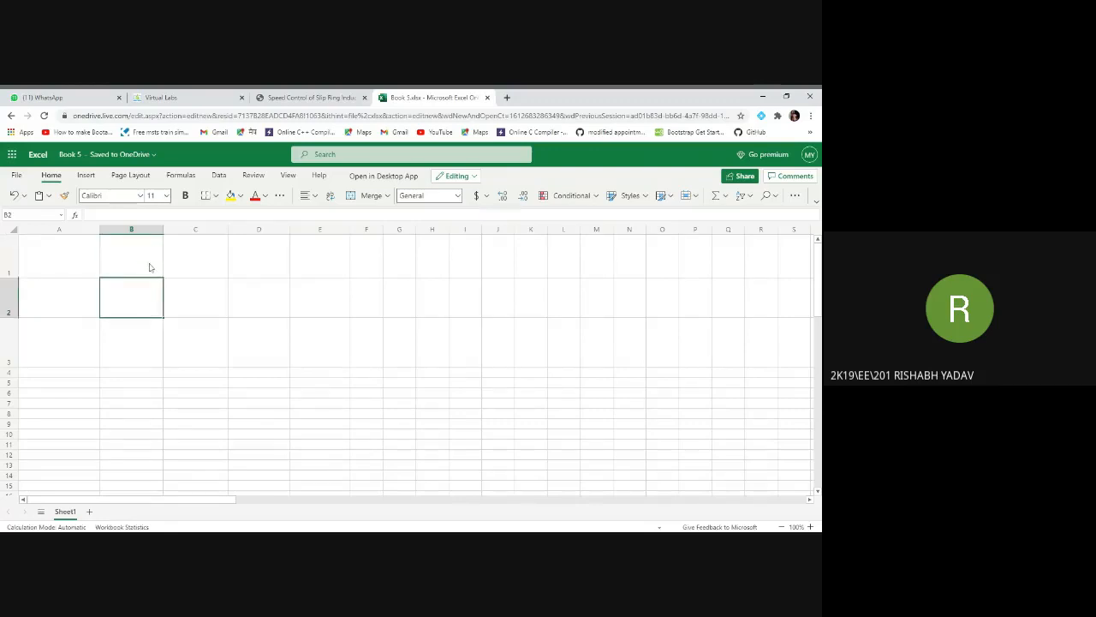
click(150, 267)
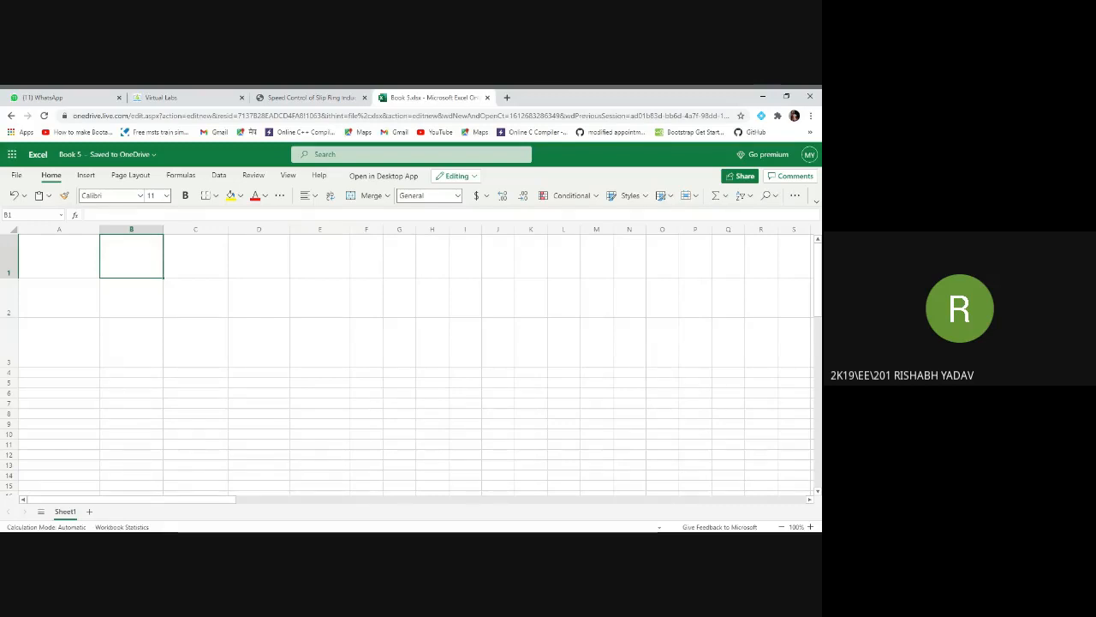
text(bul)
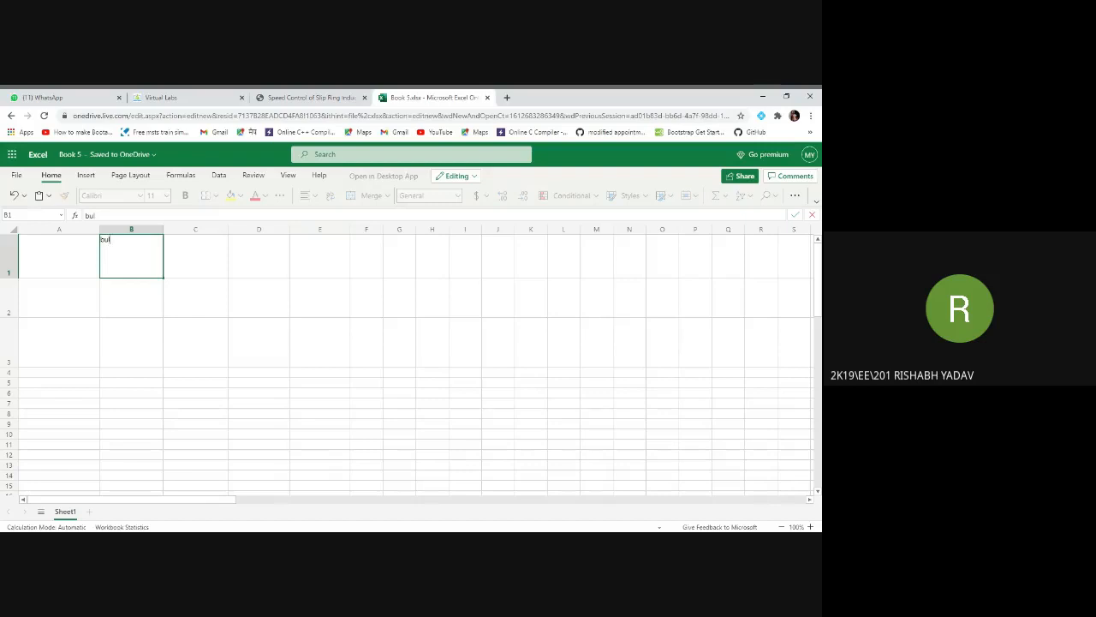
text(b)
click(153, 306)
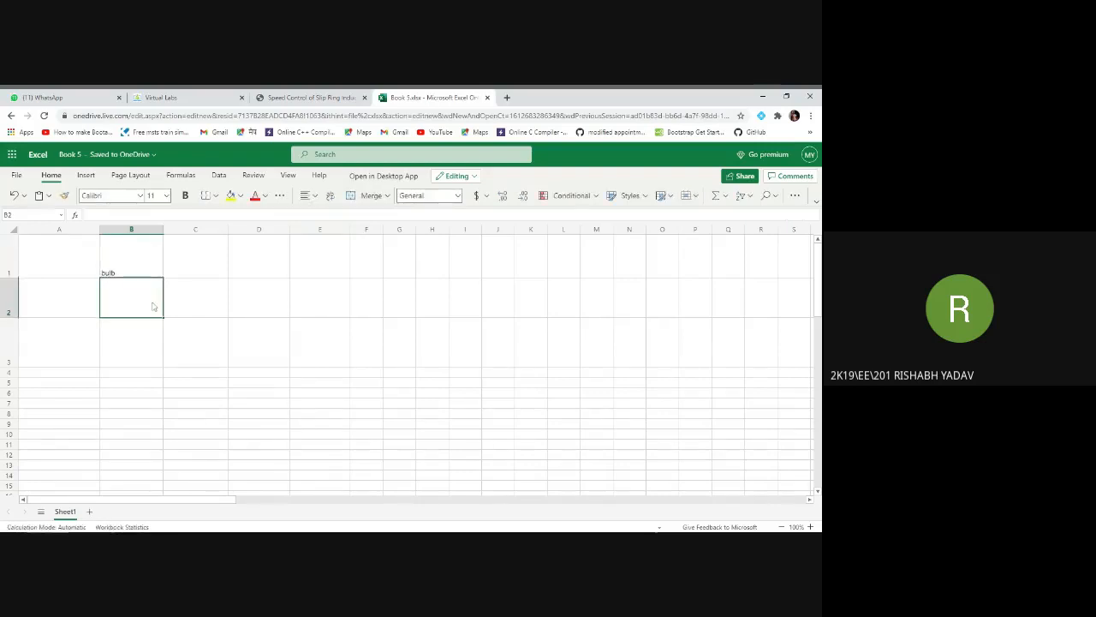
text(tubelig)
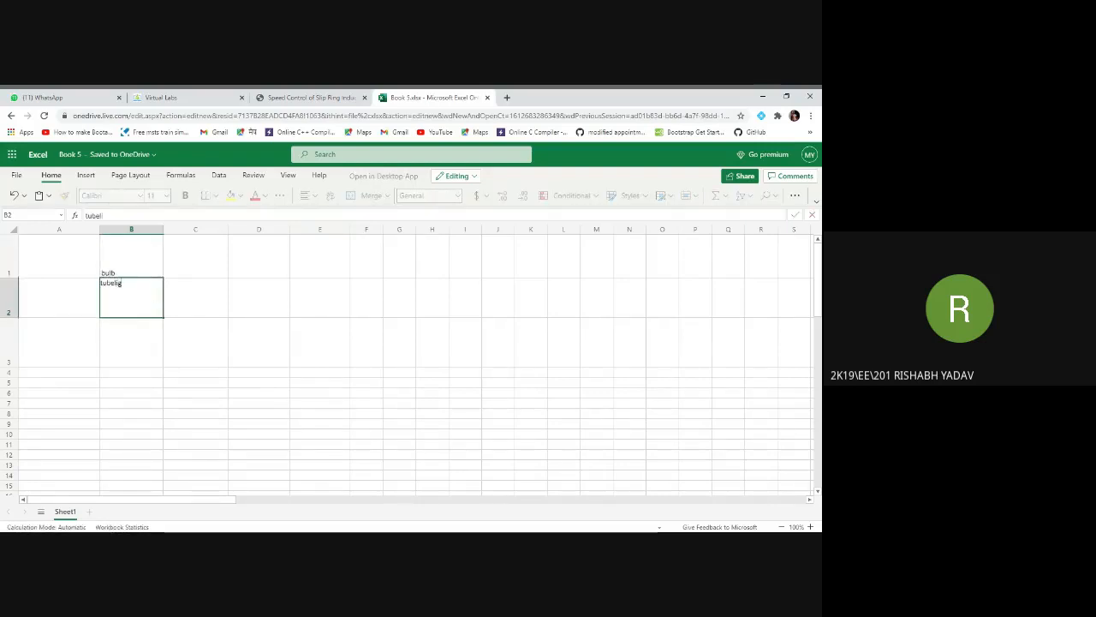
text(ht)
click(146, 330)
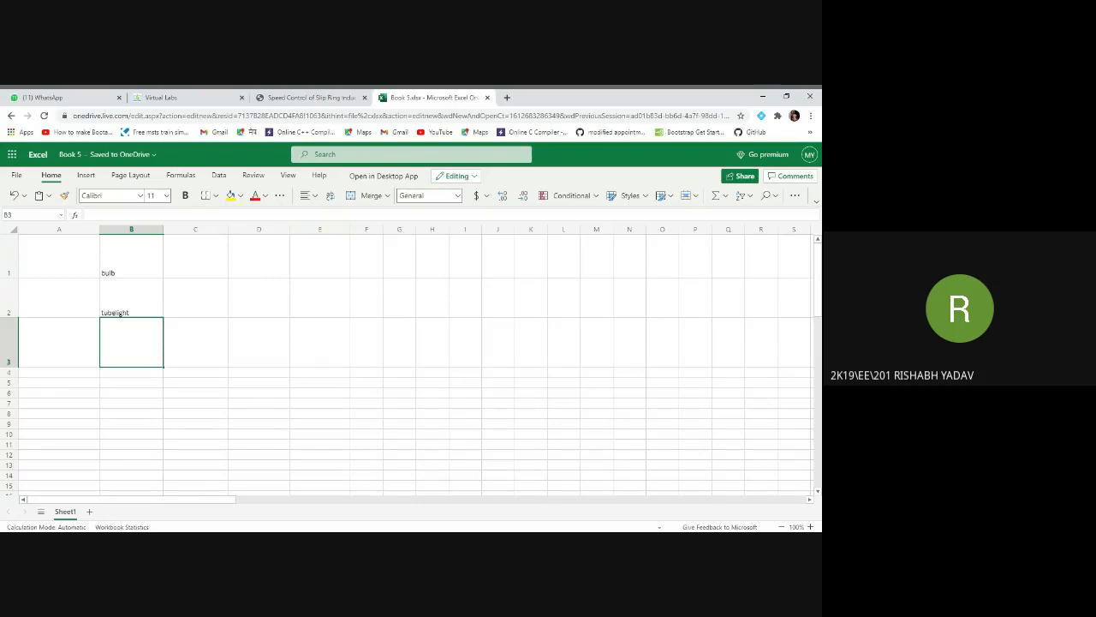
text(tap)
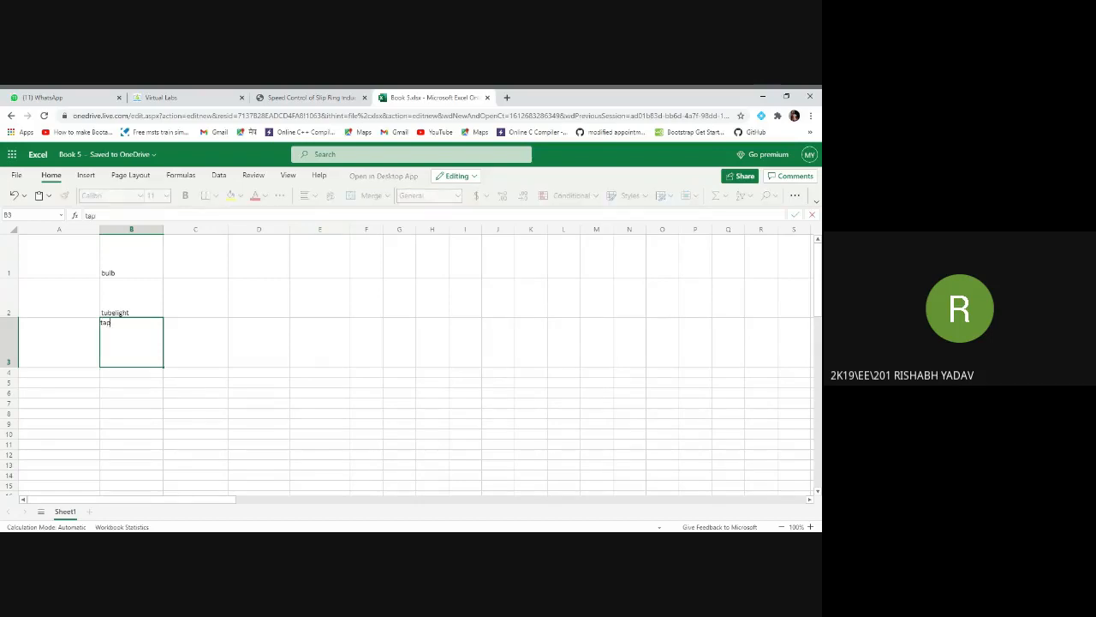
key(Return)
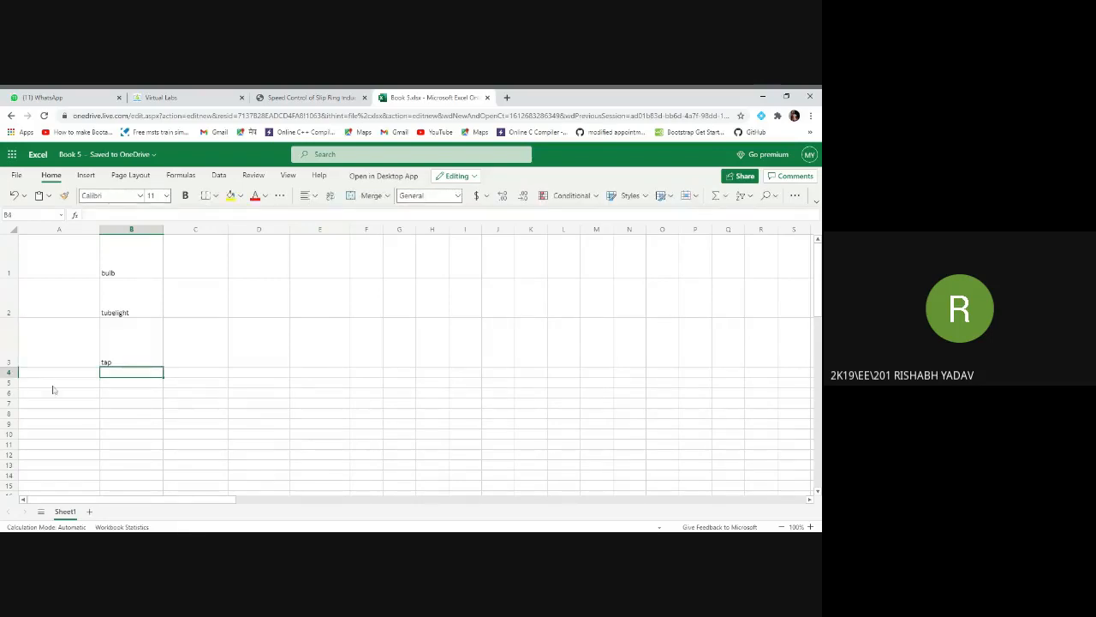
Increase row 4's height to about that of row 1 and enter 'buckets' in cell B4.
click(10, 374)
drag(10, 376, 13, 413)
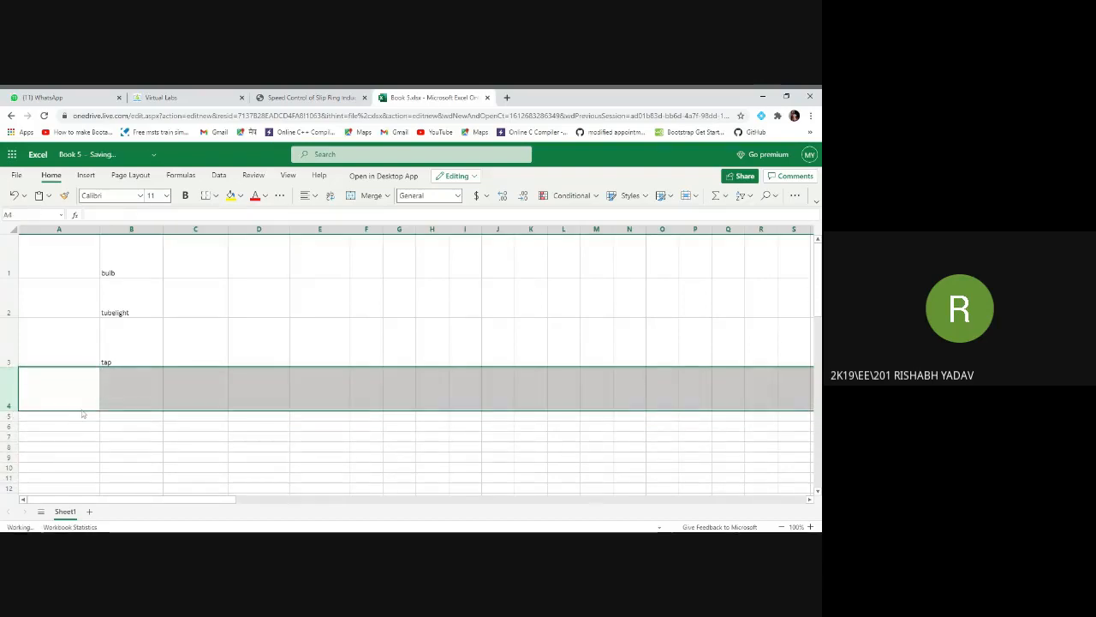
click(126, 393)
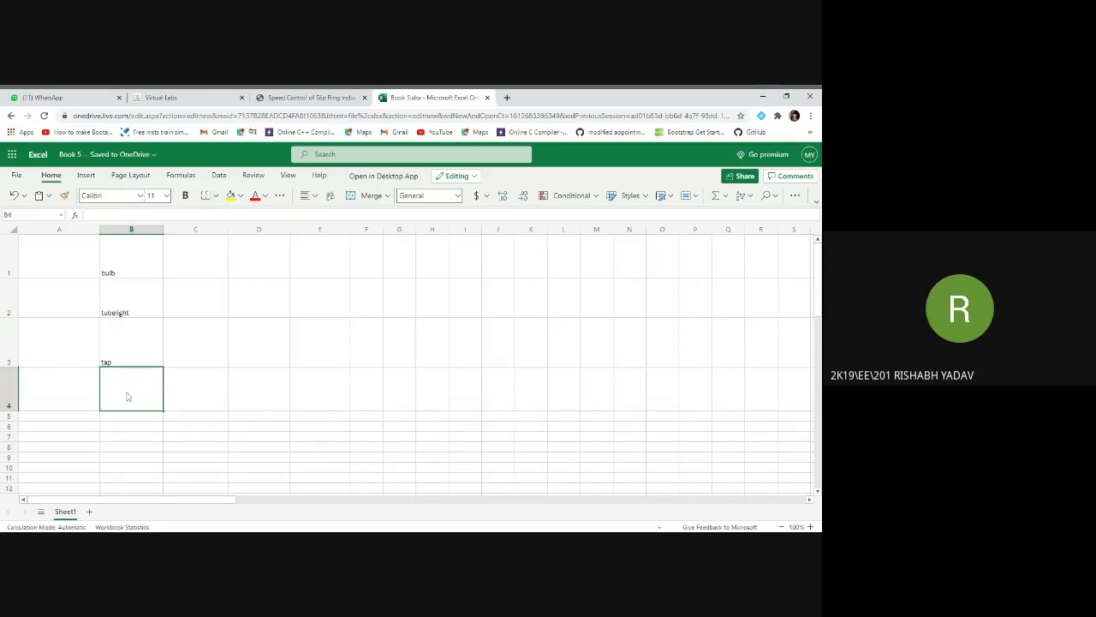
text(bucke)
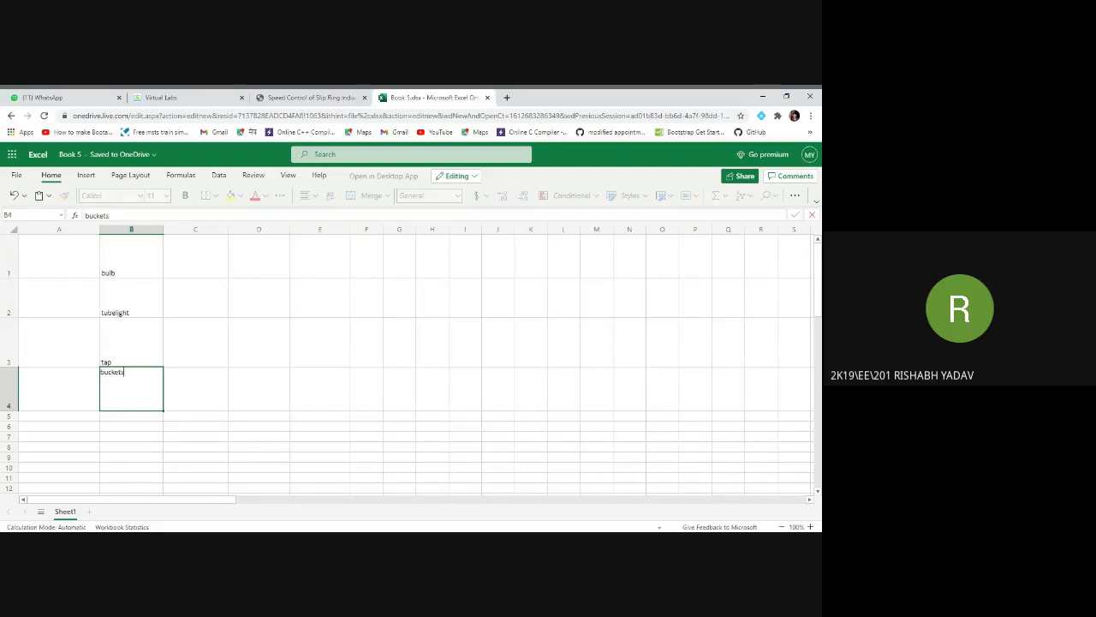
text(ts)
click(244, 338)
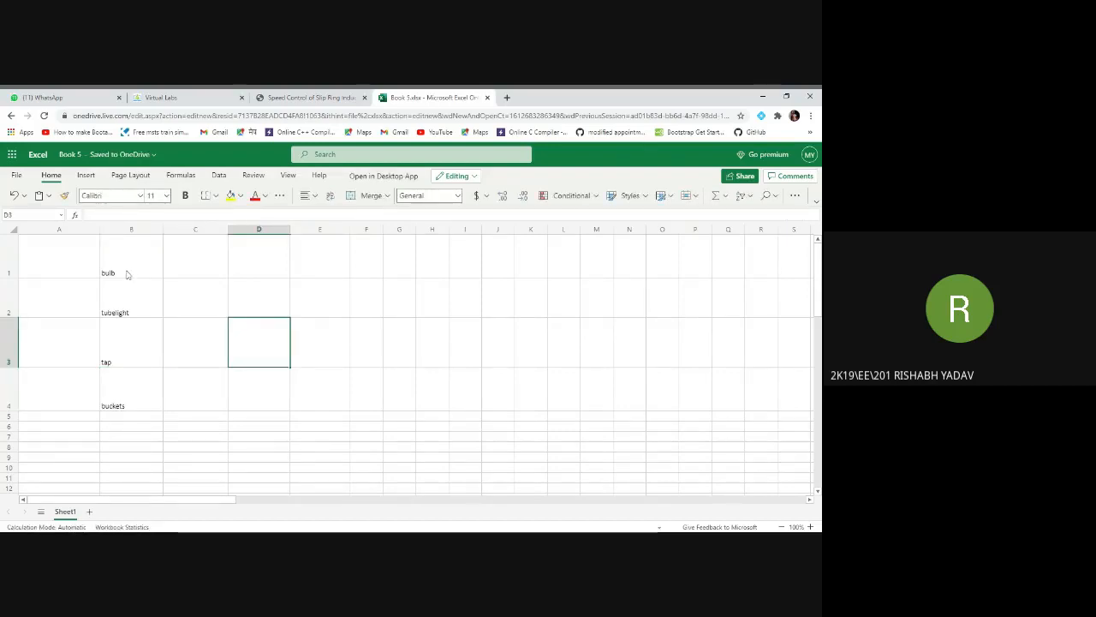
Set the font size of 'bulb' in cell B1 to 24.
click(124, 274)
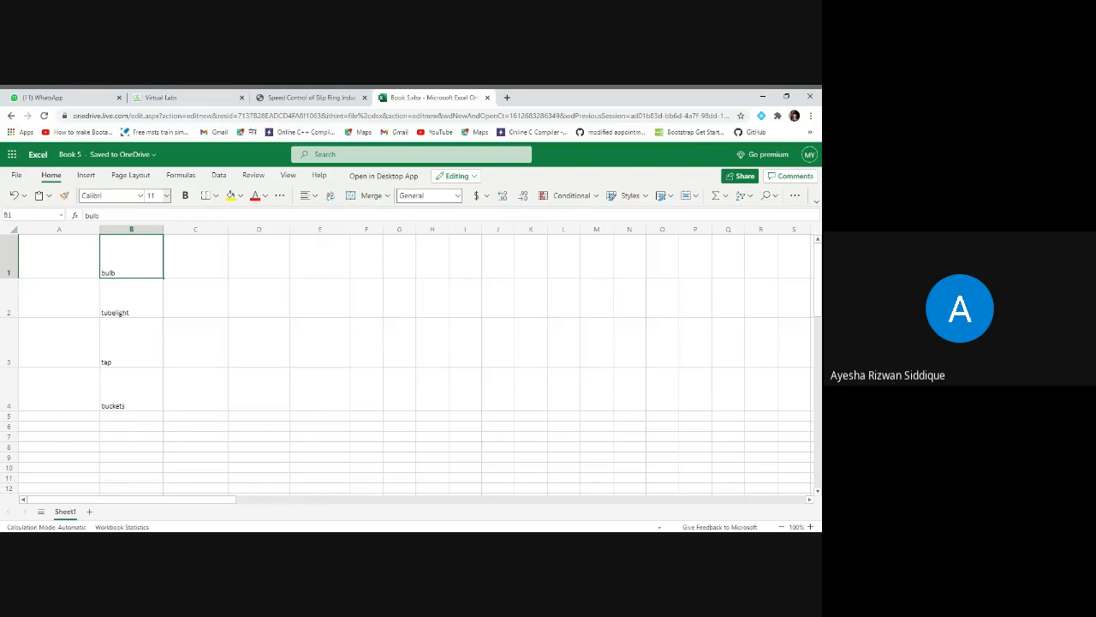
double_click(135, 272)
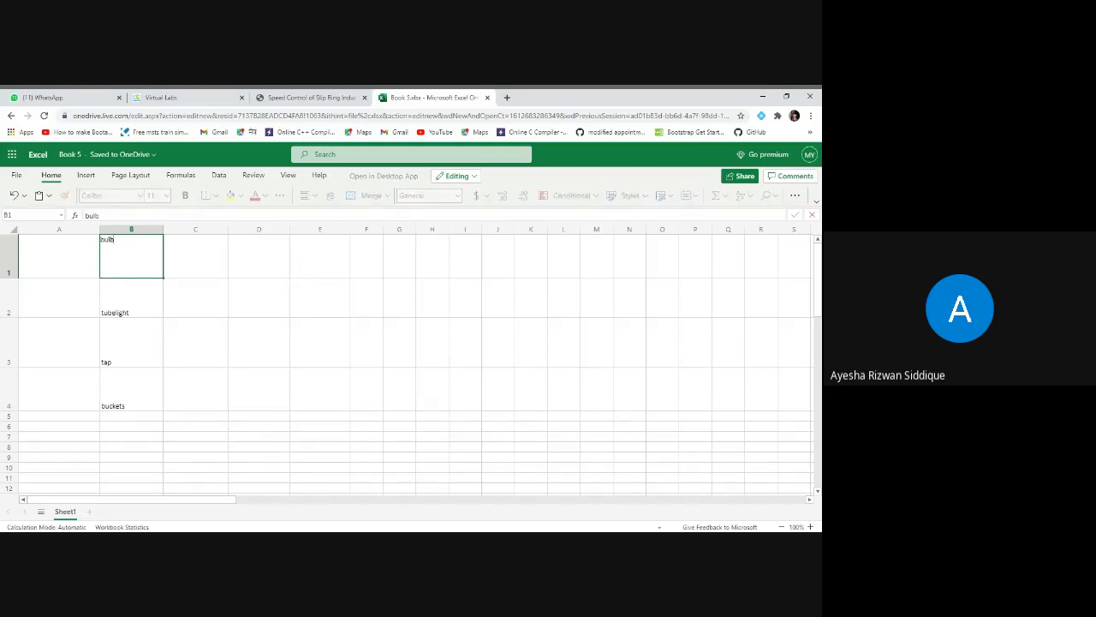
click(177, 263)
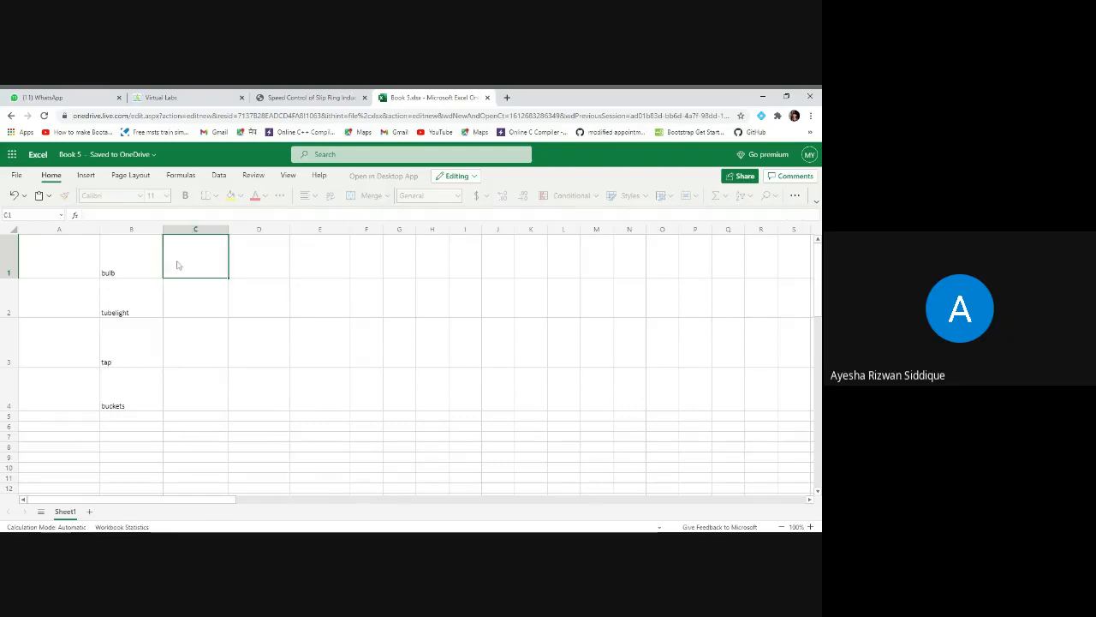
click(114, 272)
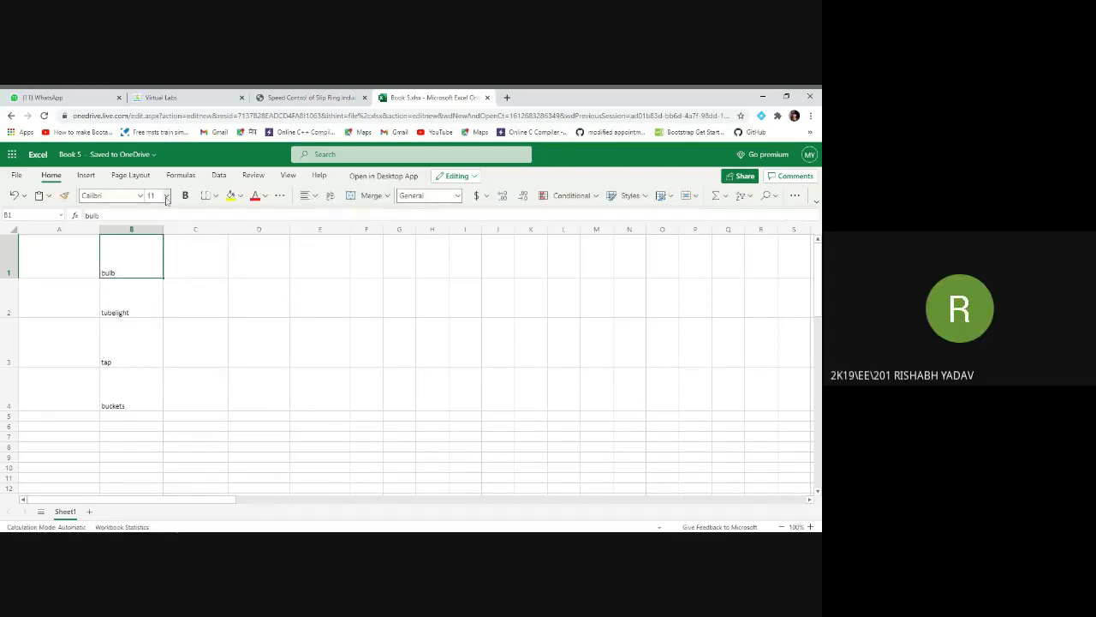
click(167, 197)
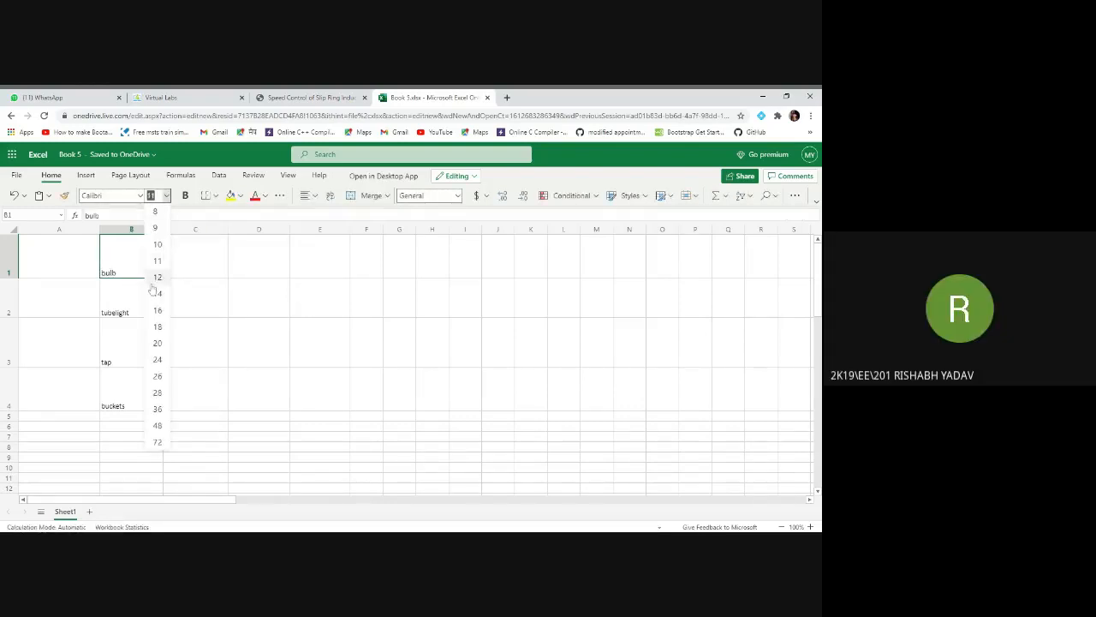
click(157, 359)
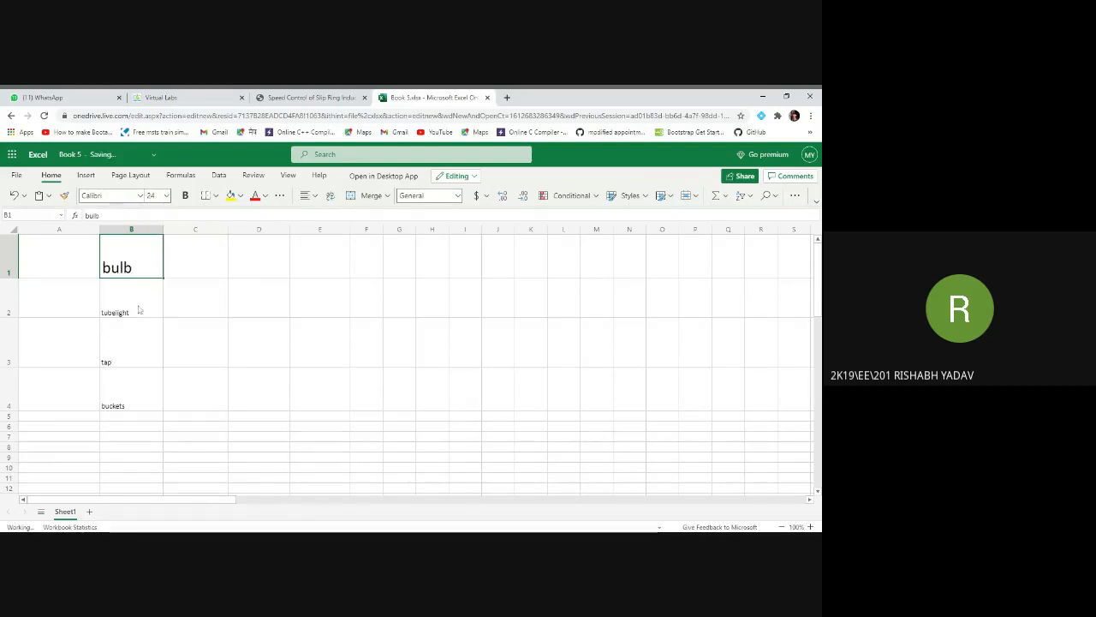
Set the font size of 'tubelight' in B2 and 'tap' in B3 to 24.
click(138, 309)
click(167, 195)
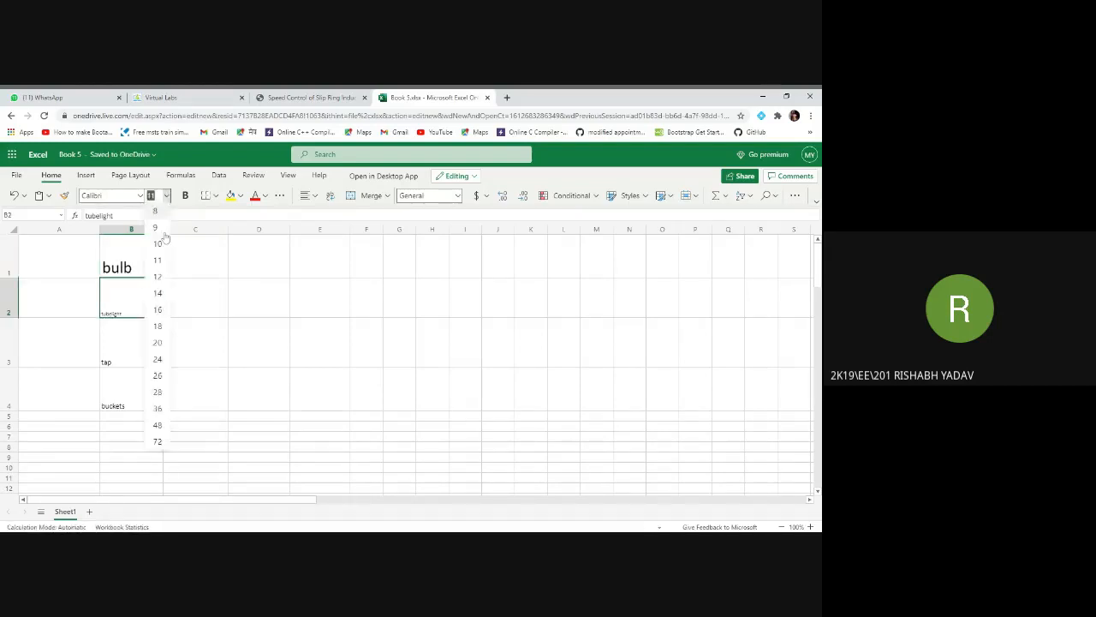
click(157, 360)
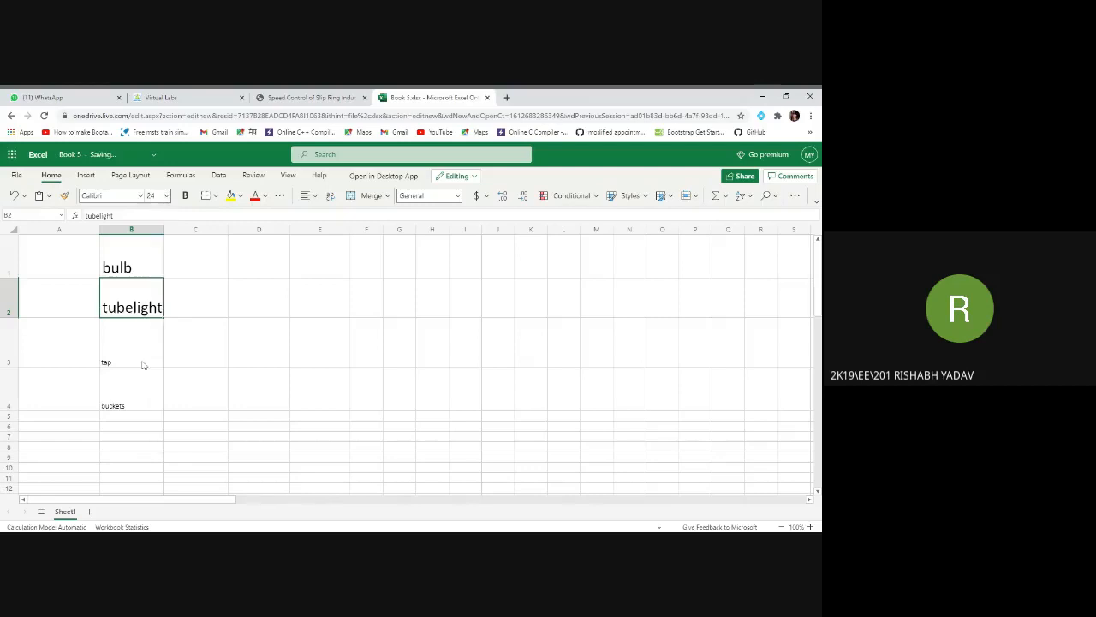
click(139, 362)
click(167, 196)
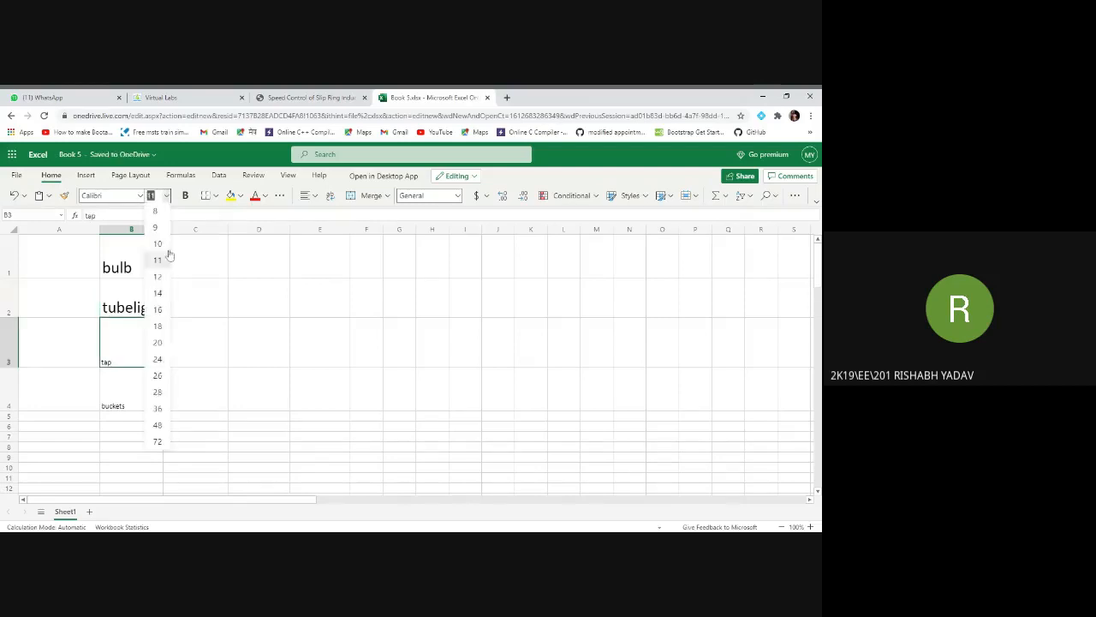
click(156, 360)
Set the font size of 'buckets' in cell B4 to 28.
click(149, 403)
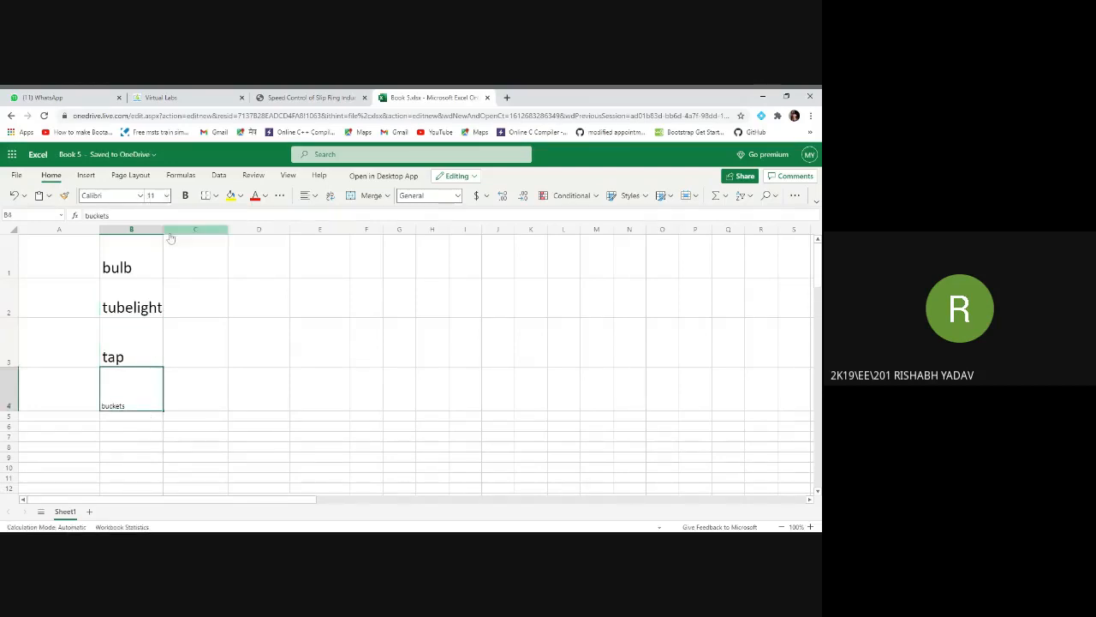
click(167, 195)
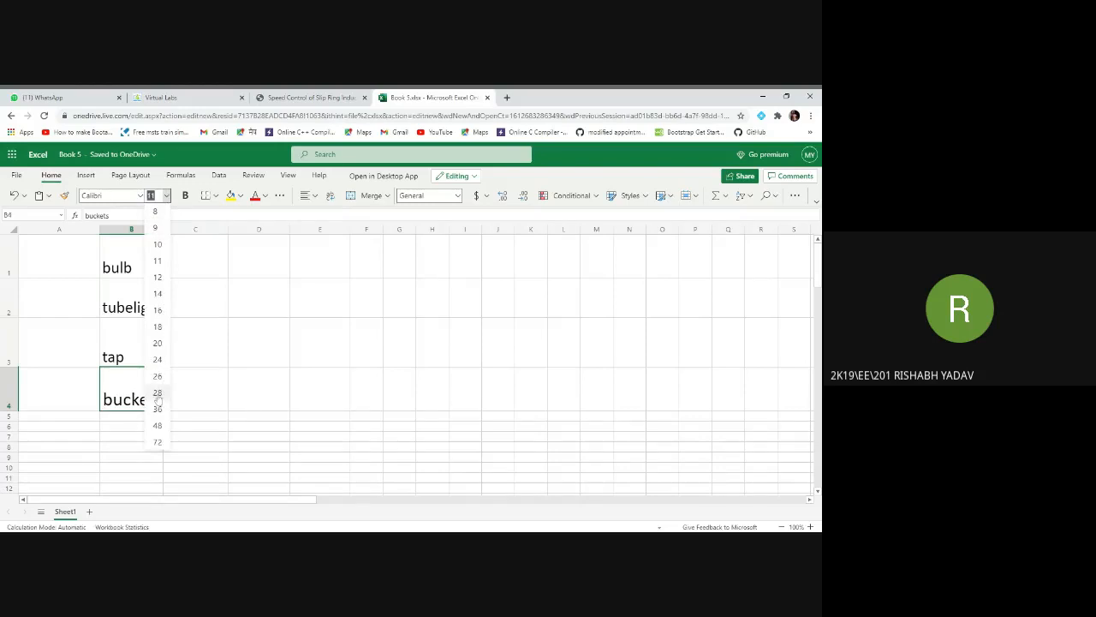
click(159, 378)
click(215, 265)
click(152, 268)
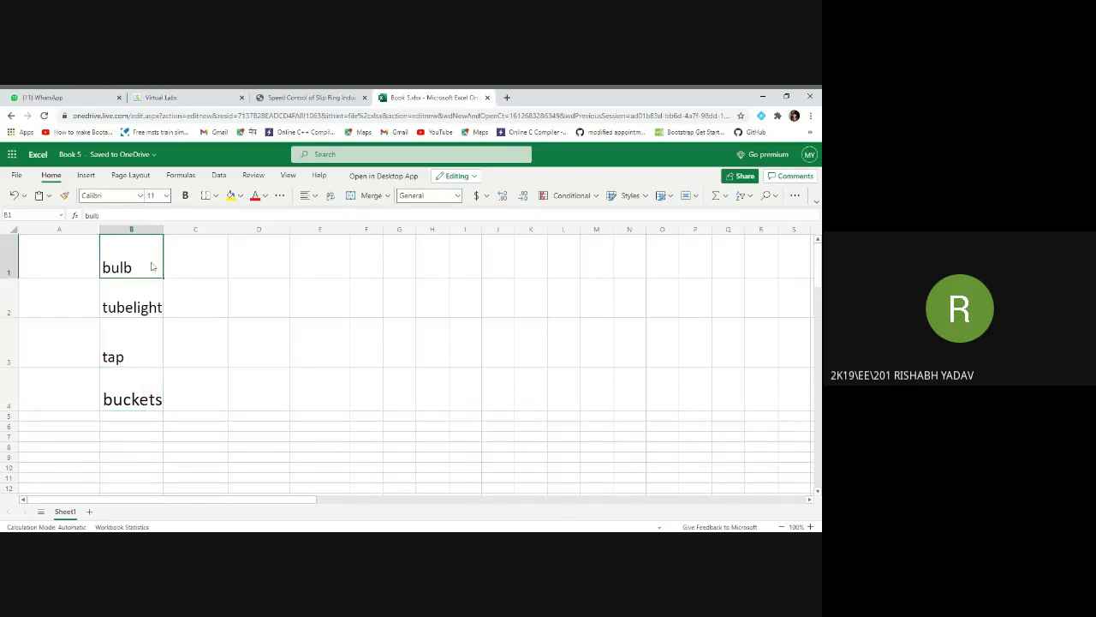
Enter the values 10, 50, 30 and 60 in cells C1 to C4 beside the item names.
click(188, 273)
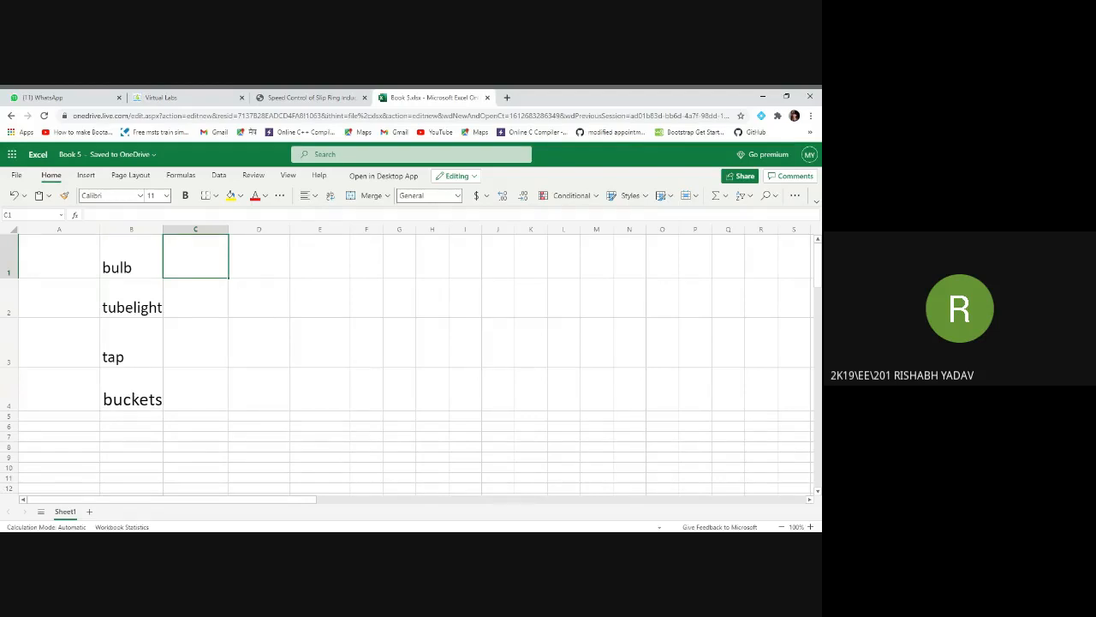
text(1)
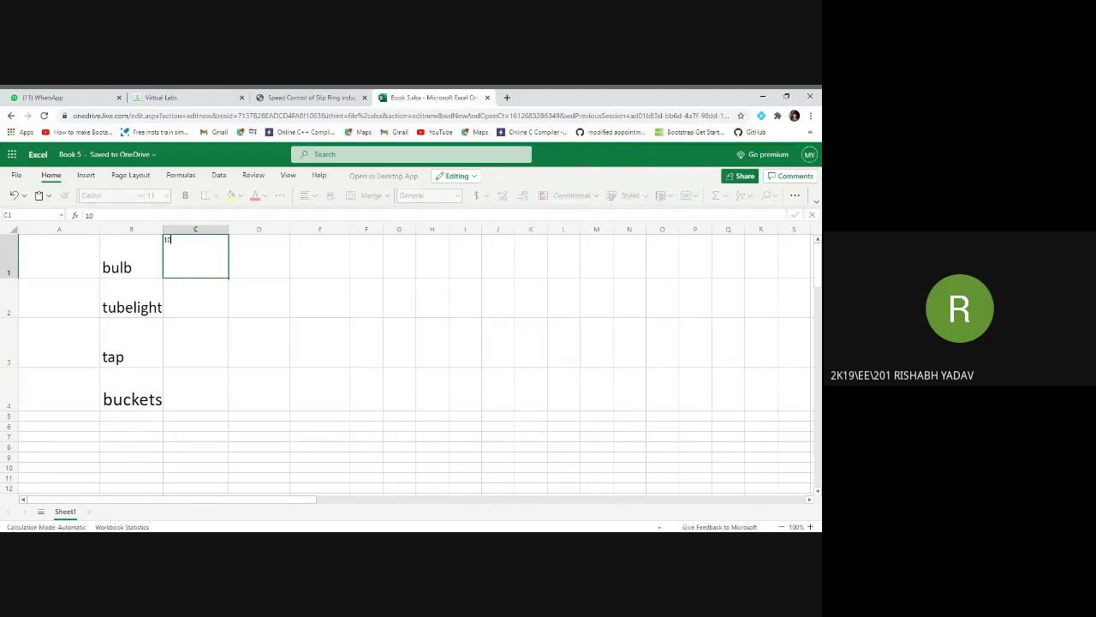
text(0)
click(177, 294)
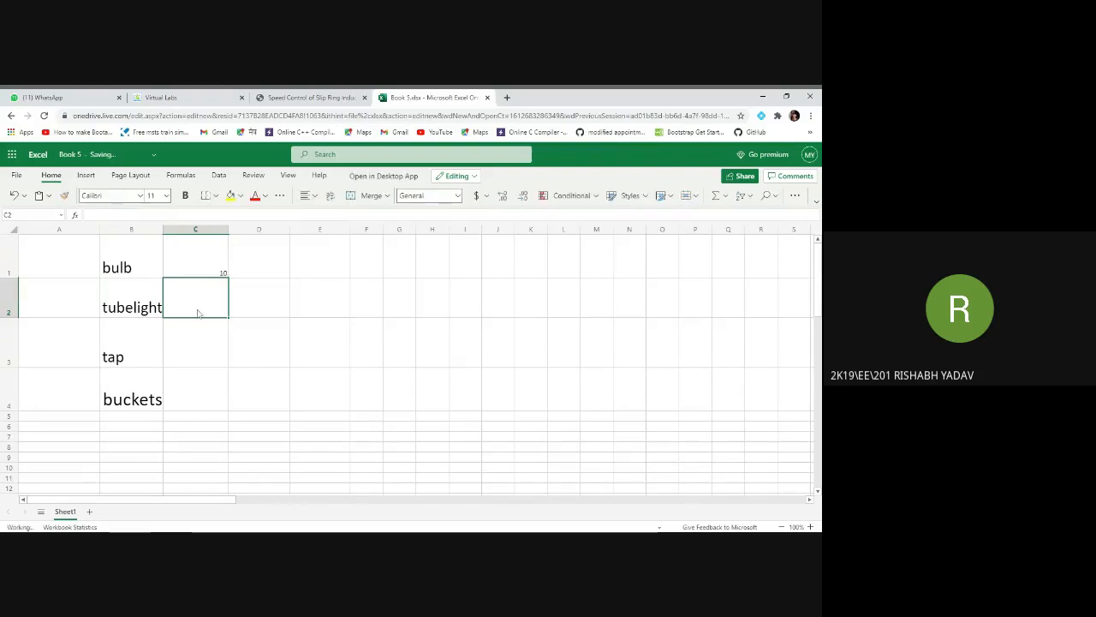
text(50)
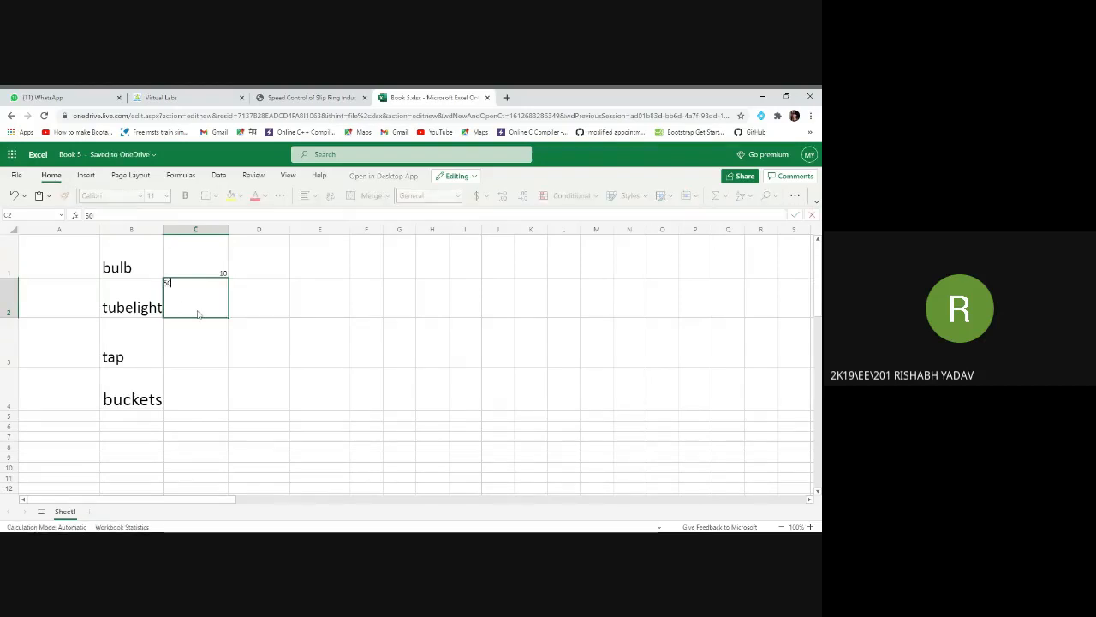
click(188, 349)
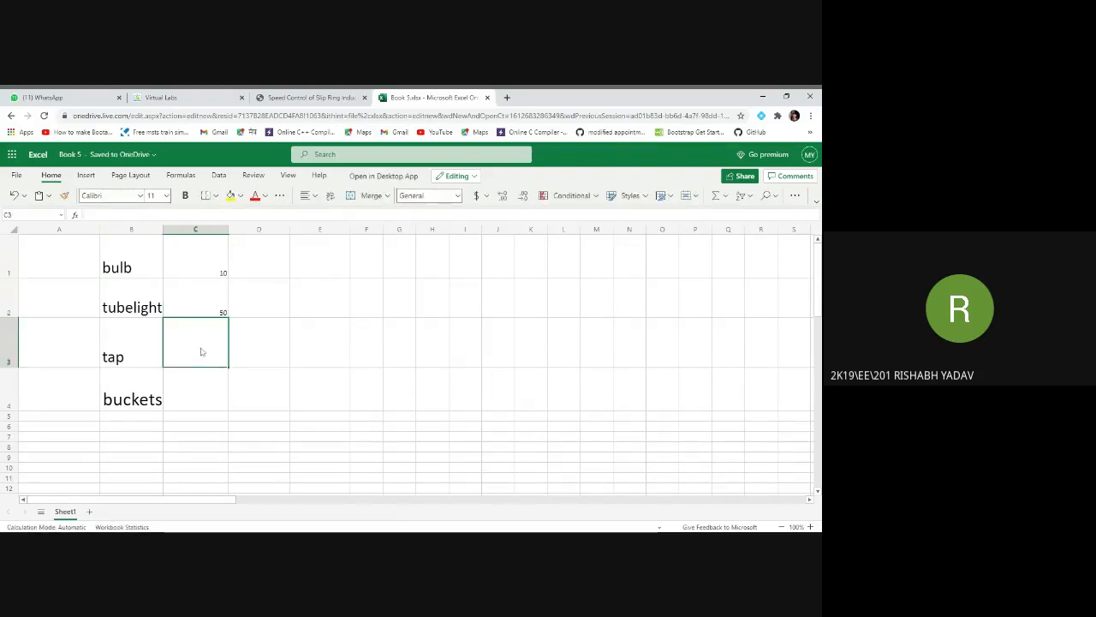
text(30)
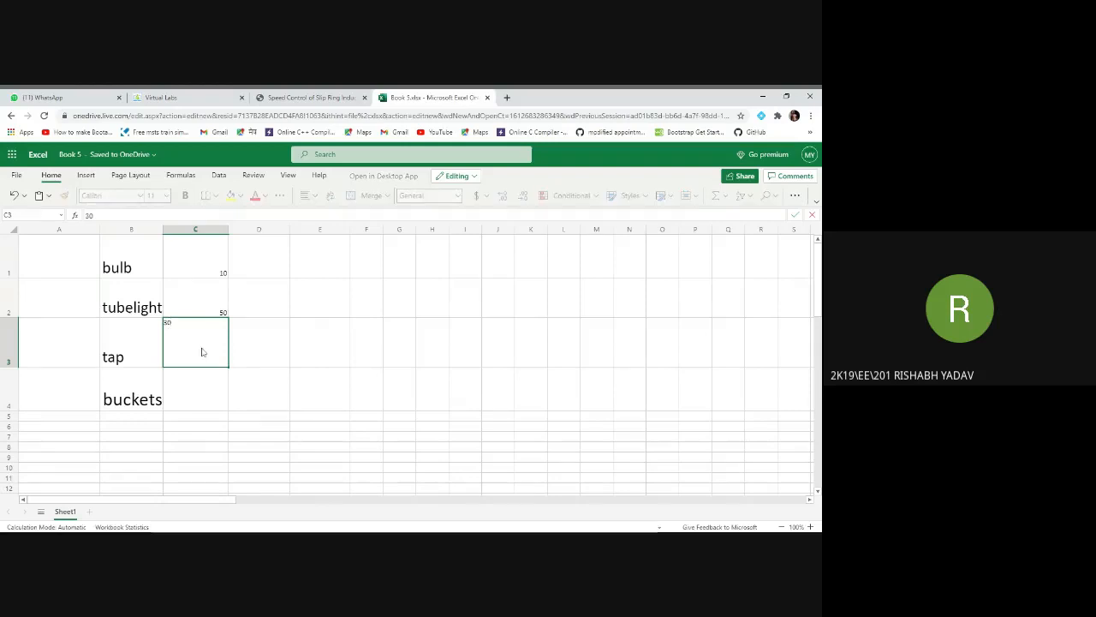
click(226, 389)
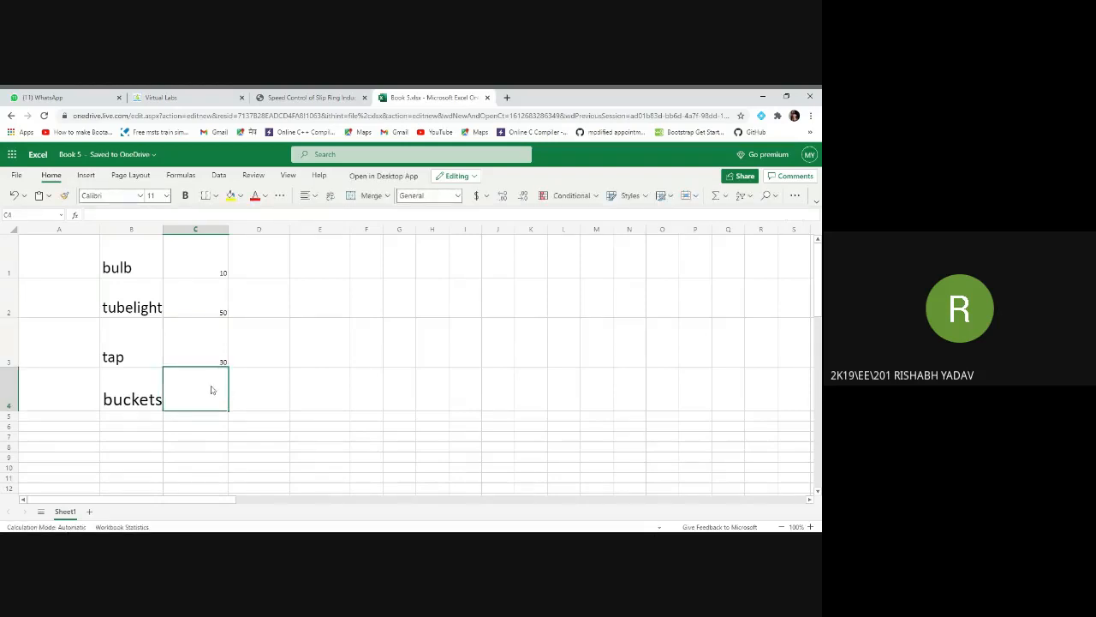
text(60)
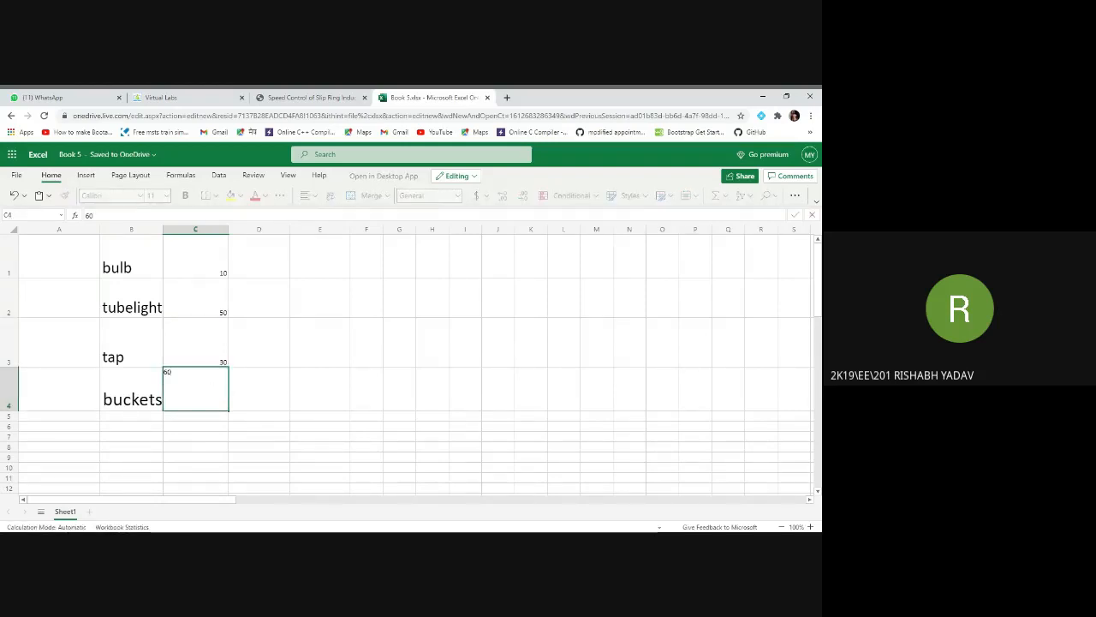
click(340, 391)
Set the font size of cell C1 to 20 and that of cell C2 to 24.
click(197, 256)
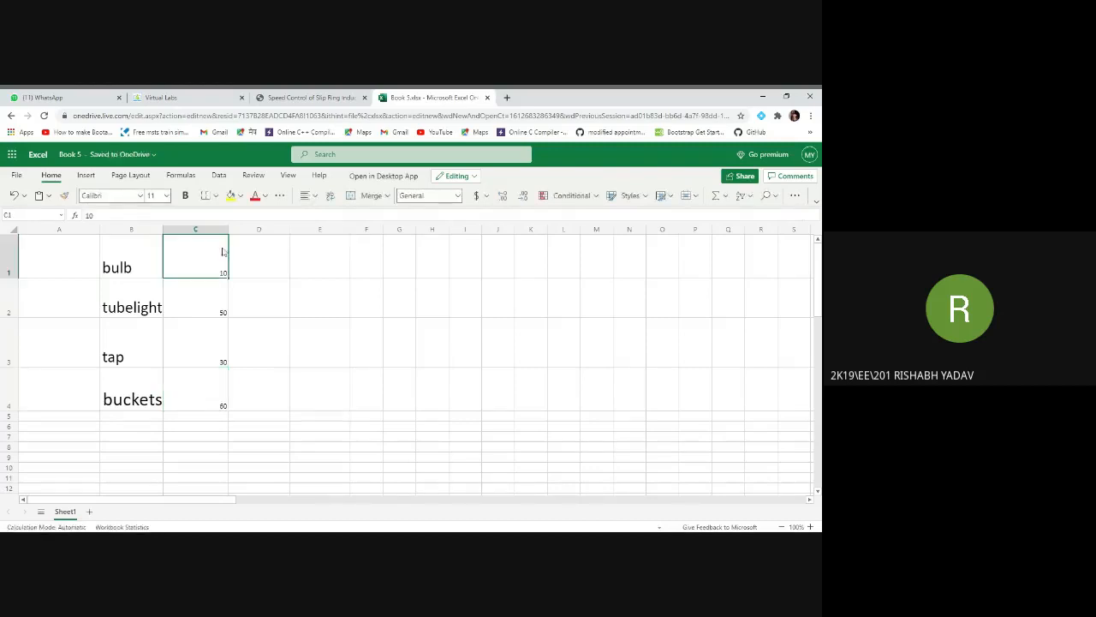
click(167, 196)
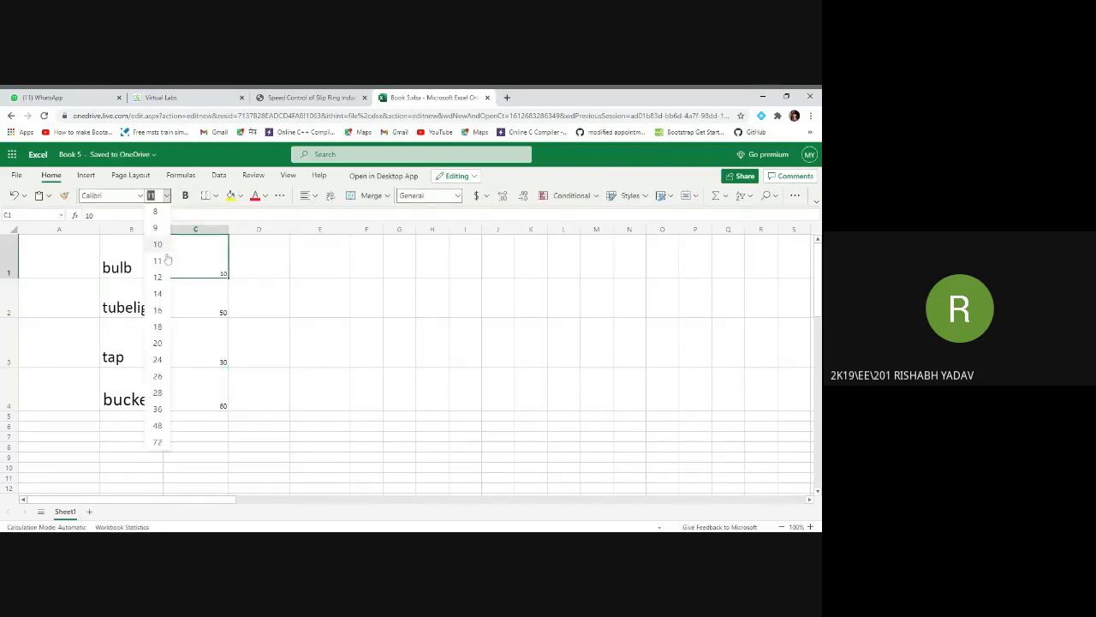
click(160, 343)
click(201, 309)
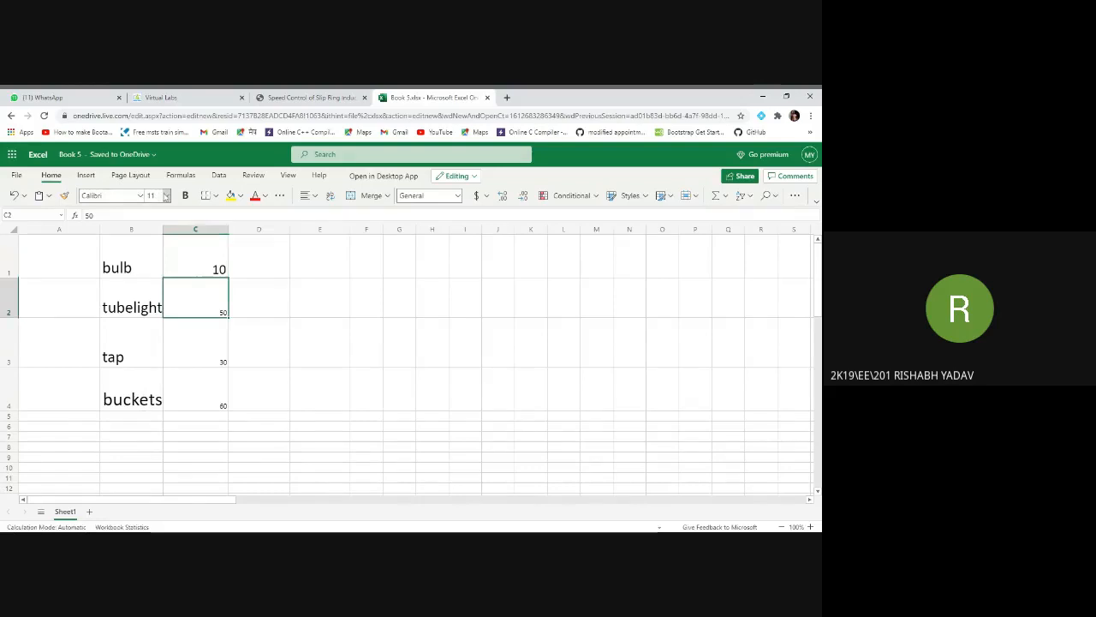
click(167, 196)
click(157, 360)
Set the font size of cell C3 to 24 and that of cell C4 to 28.
click(201, 362)
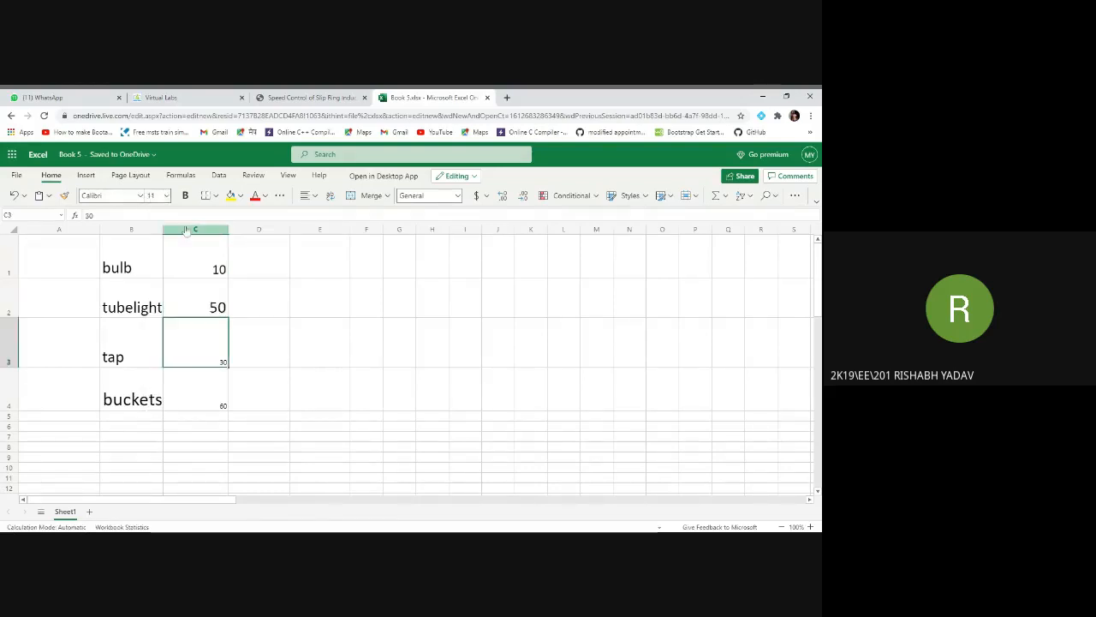
click(167, 196)
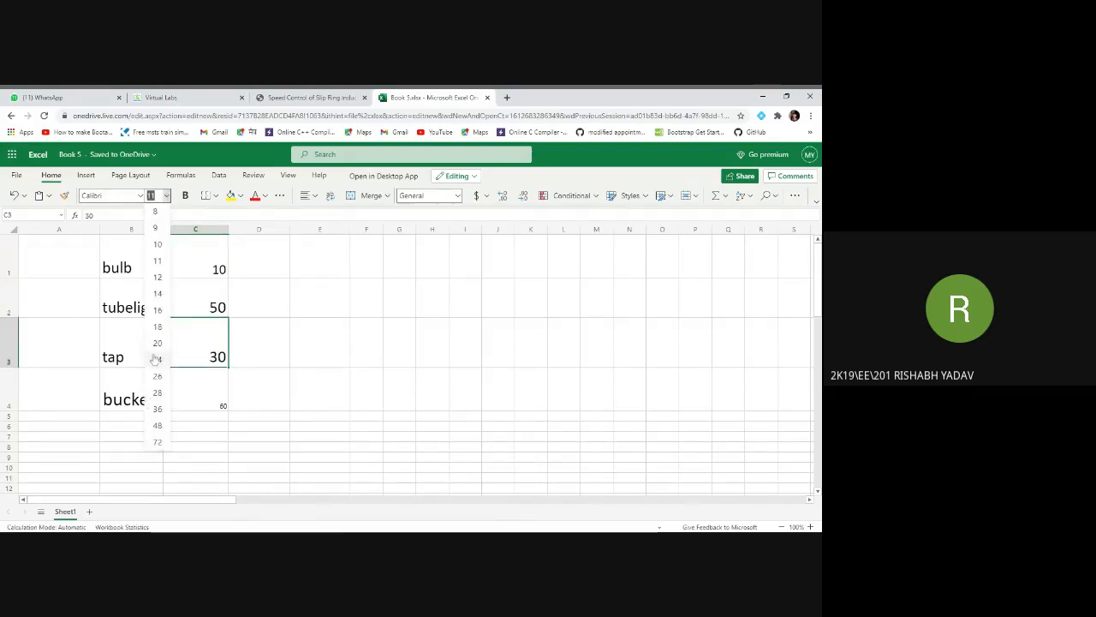
click(157, 360)
click(189, 398)
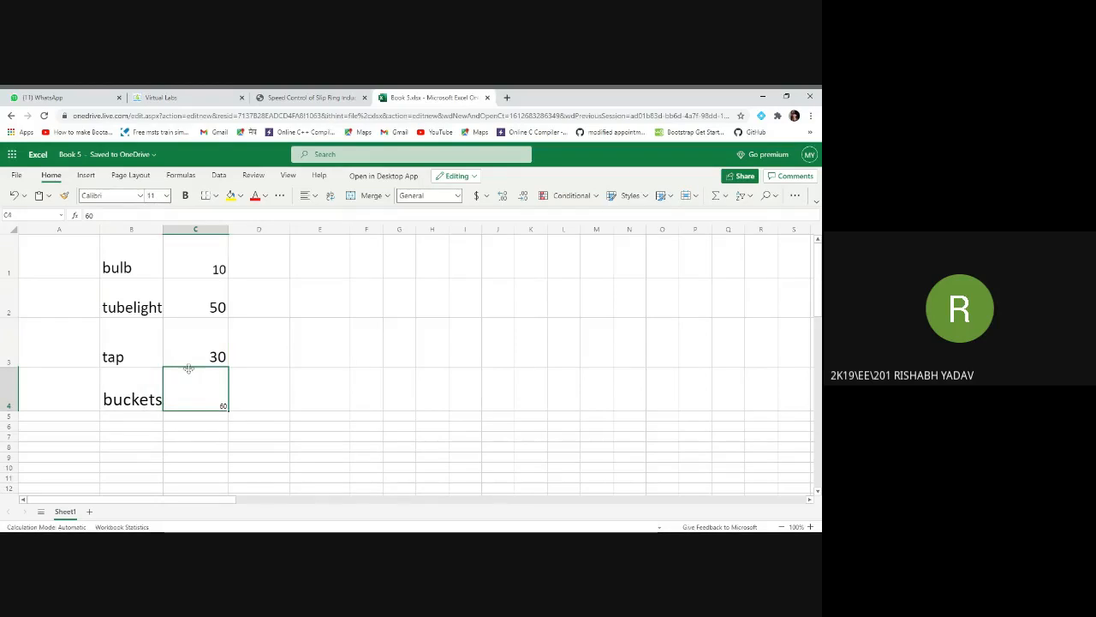
click(167, 196)
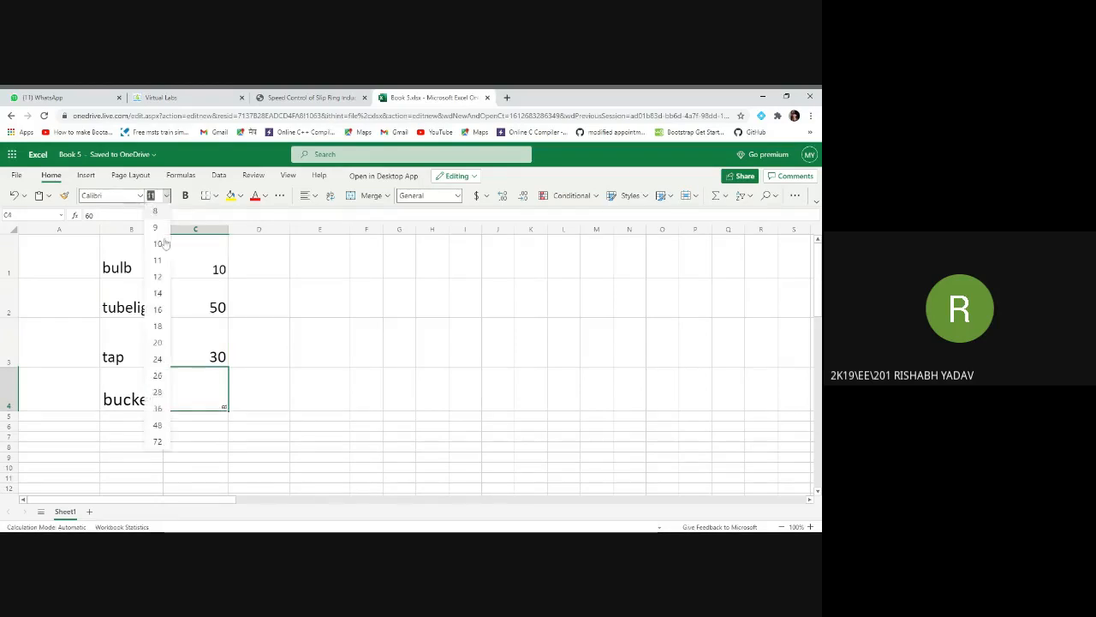
click(154, 394)
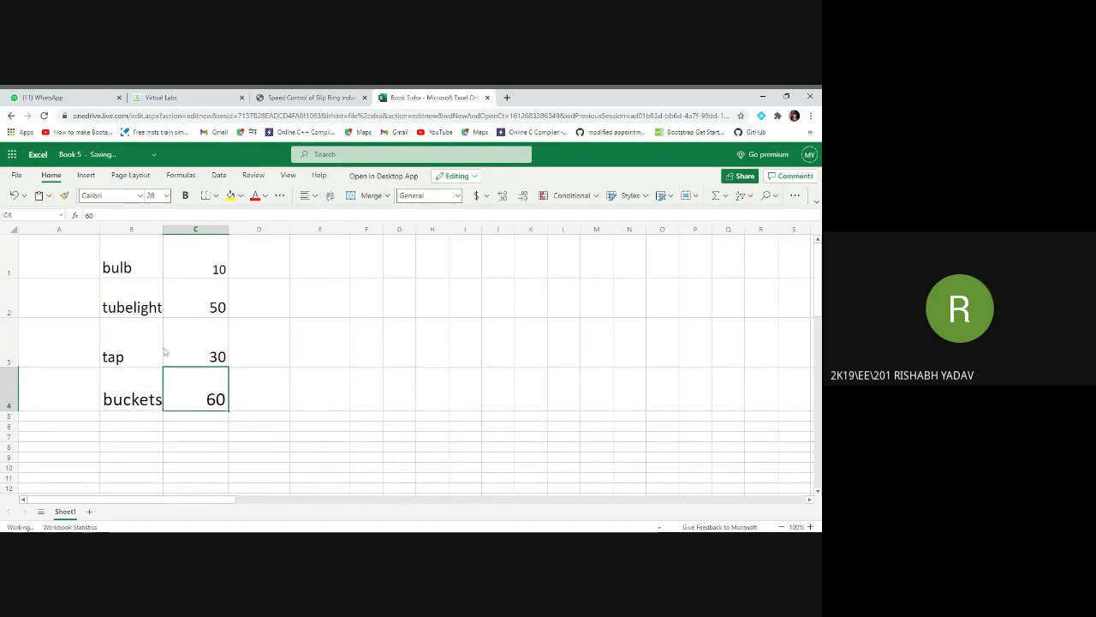
click(211, 262)
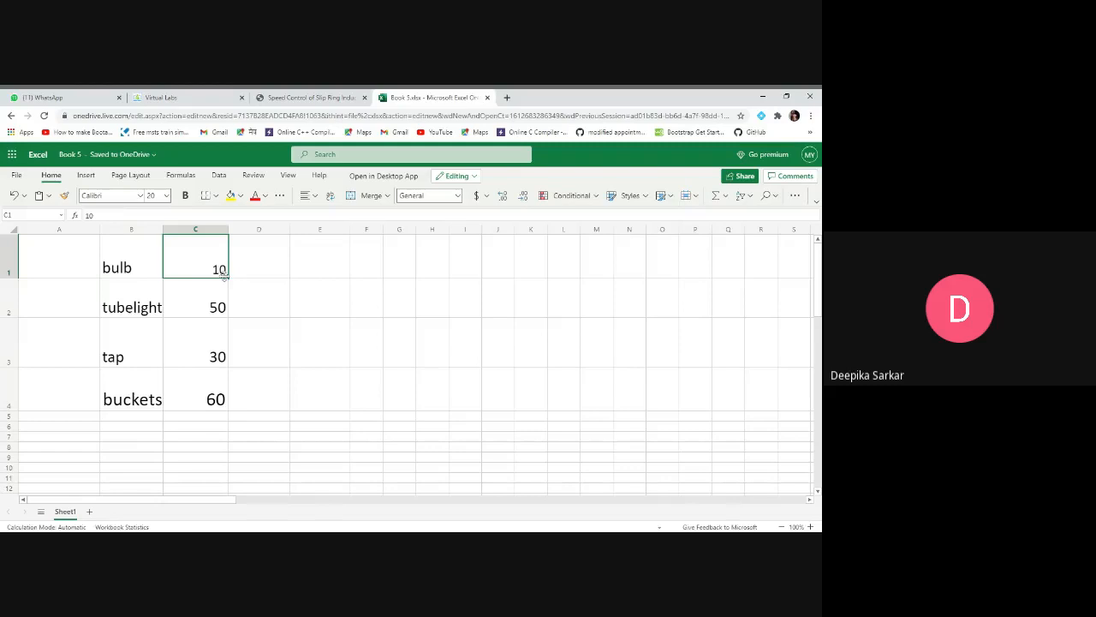
click(319, 195)
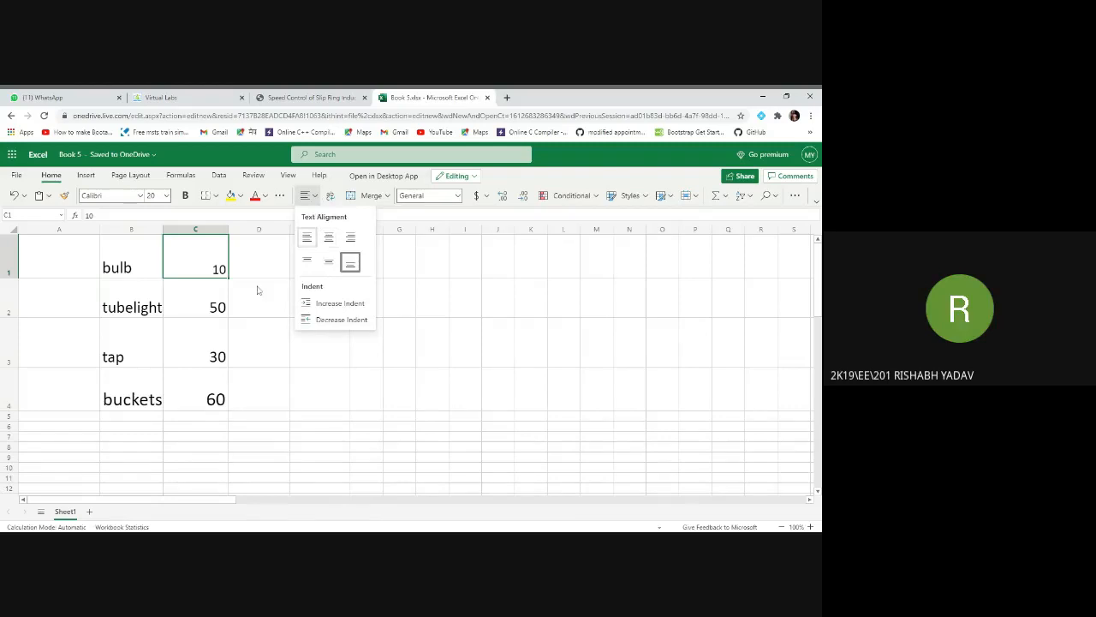
click(218, 270)
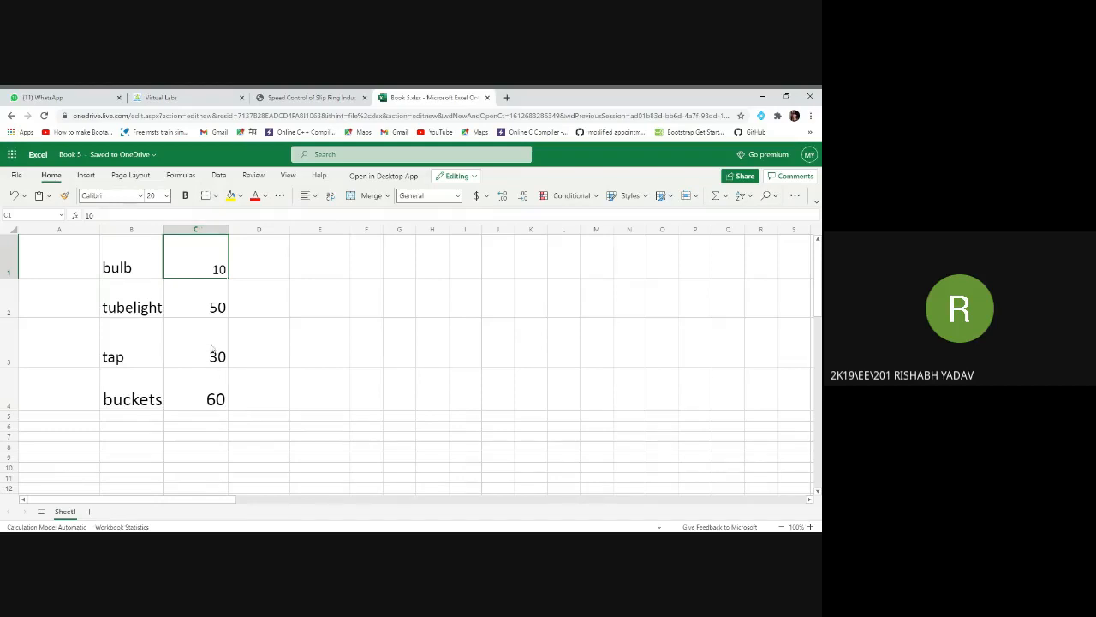
Align all of column C to the middle vertically and to the centre horizontally.
click(195, 230)
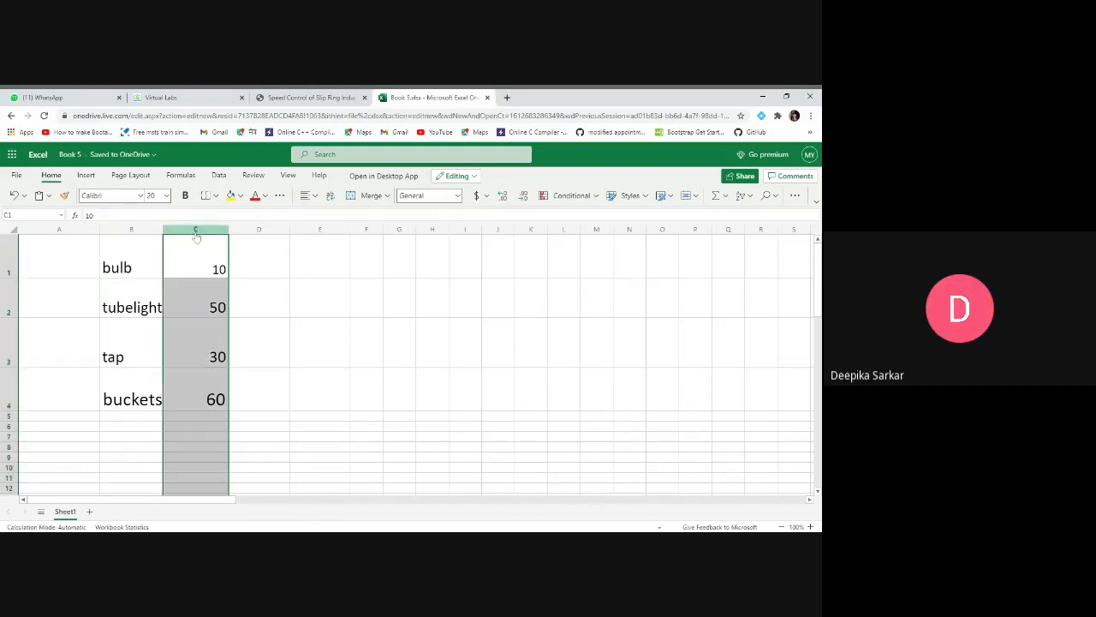
click(308, 196)
click(329, 260)
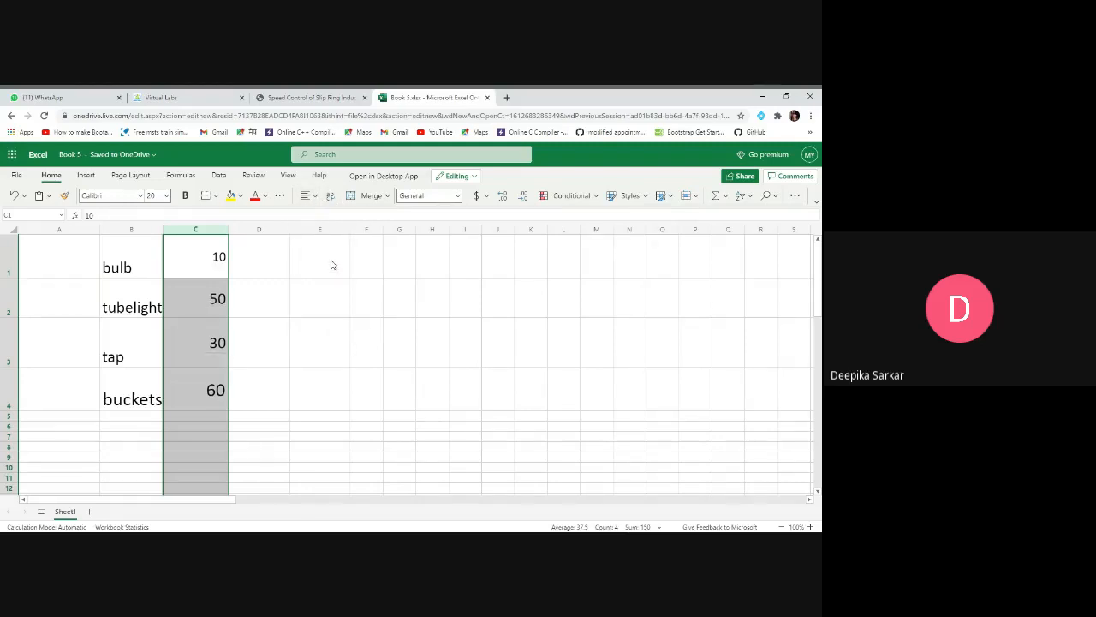
click(311, 197)
click(329, 236)
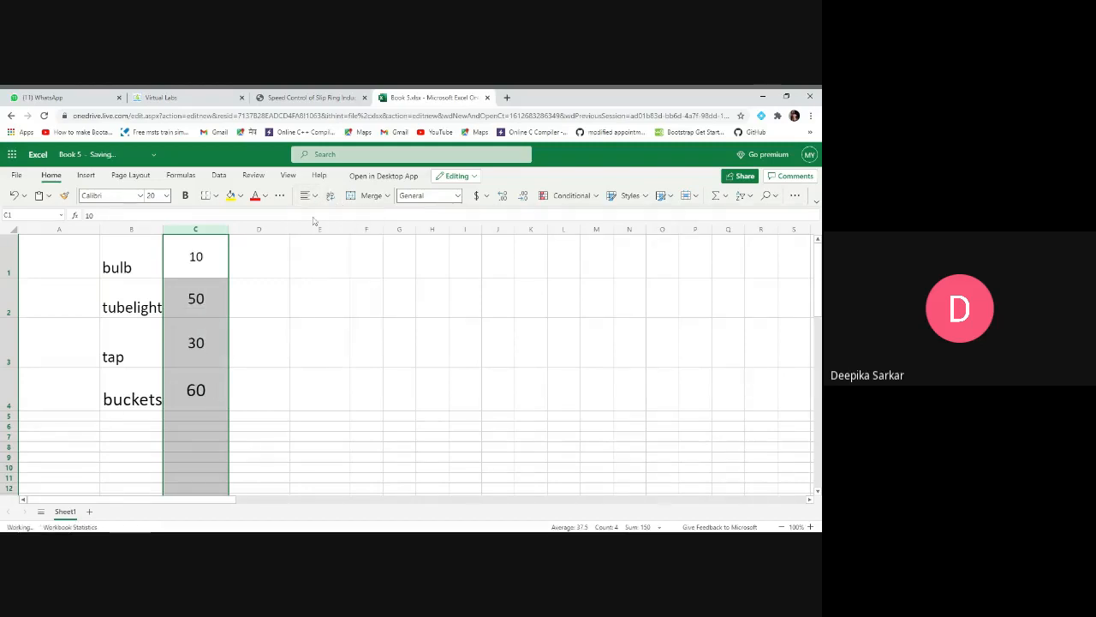
click(329, 338)
Set the font size of the number beside 'buckets' in cell C4 to 24.
click(215, 262)
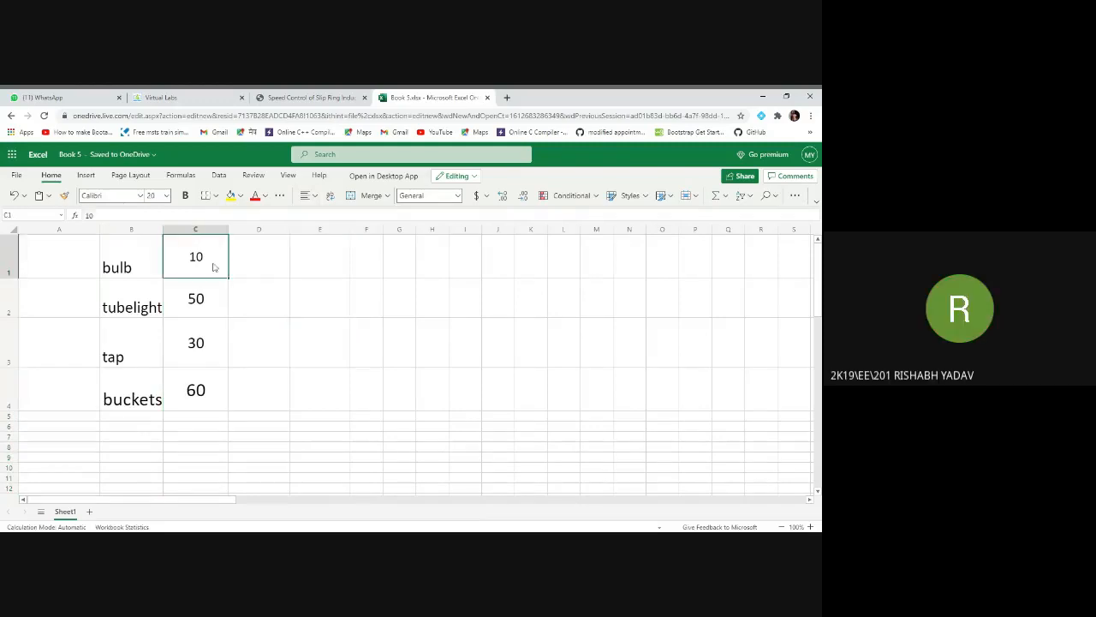
click(211, 394)
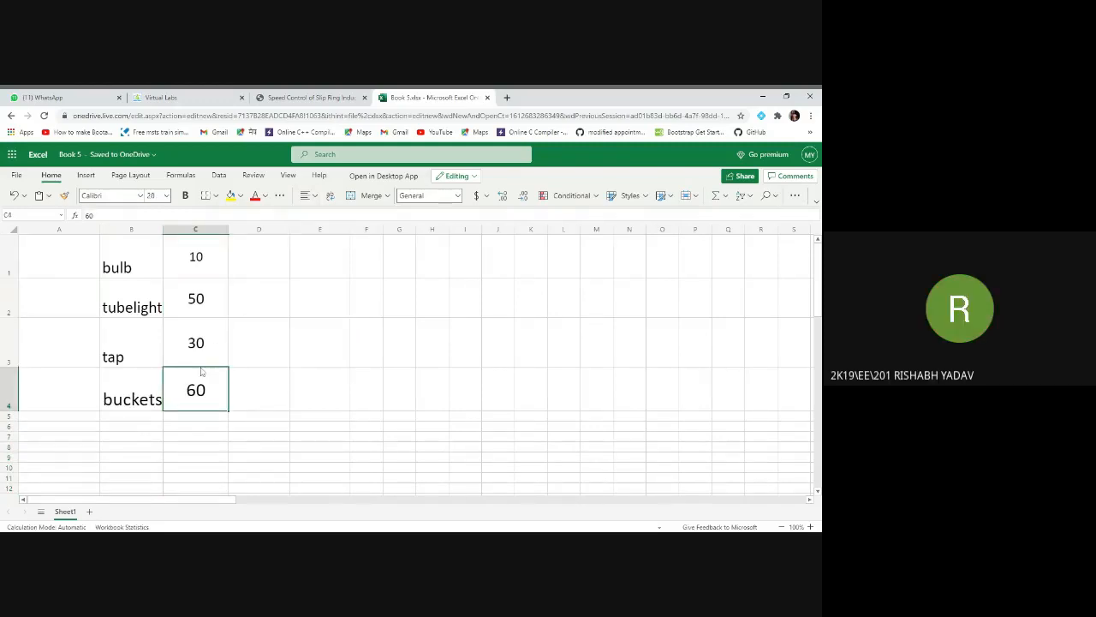
click(200, 356)
click(210, 387)
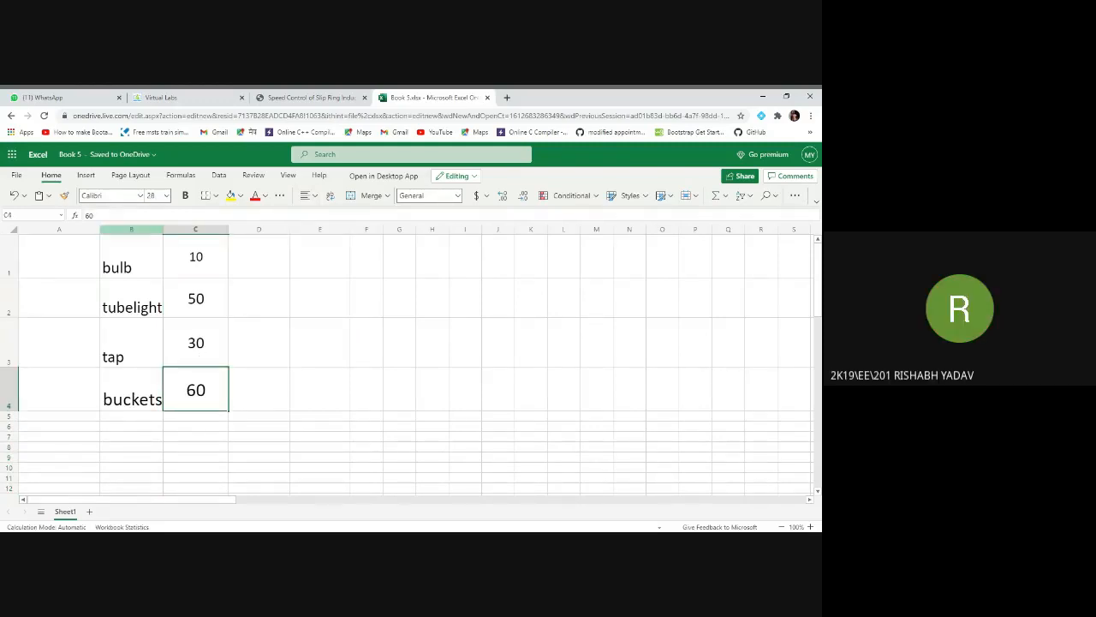
click(166, 196)
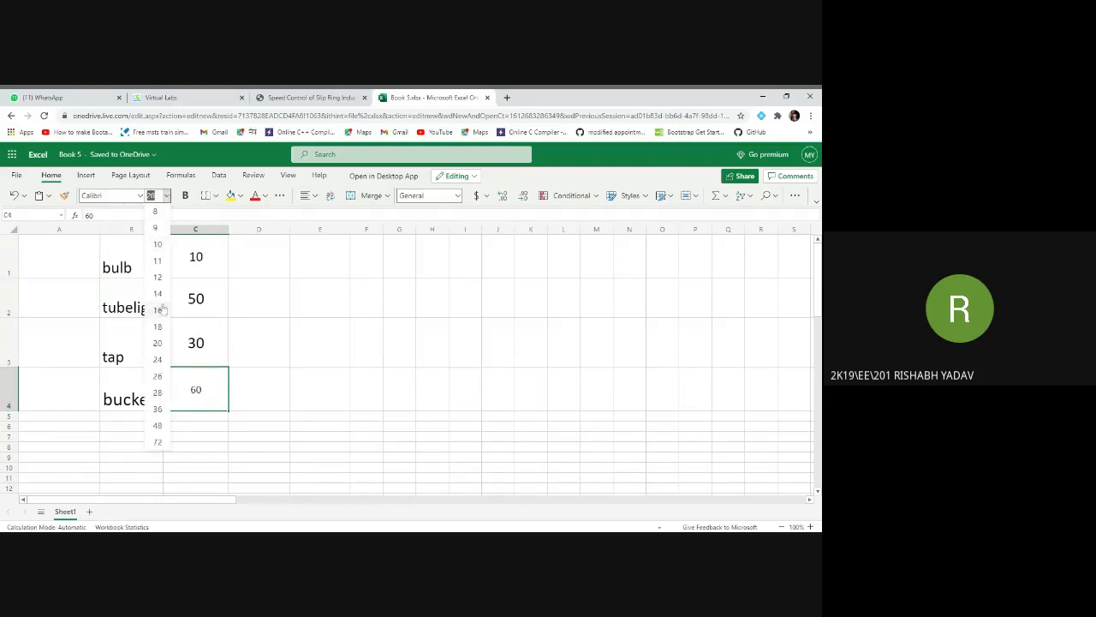
click(158, 356)
click(274, 374)
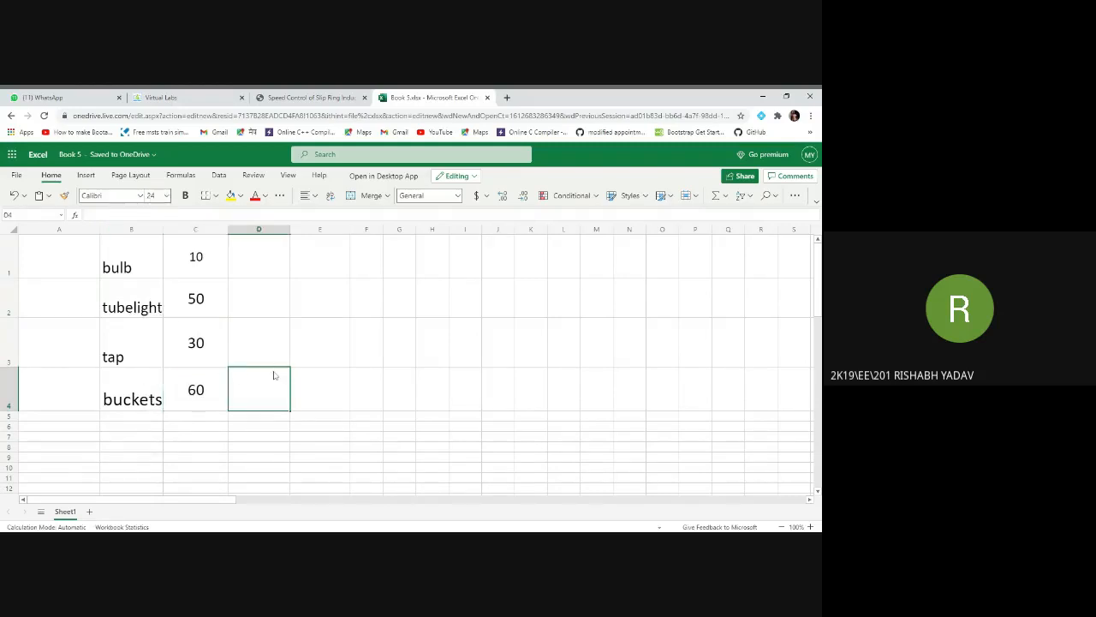
Increase the height of empty row 5 so that it is somewhat taller than row 3.
click(201, 419)
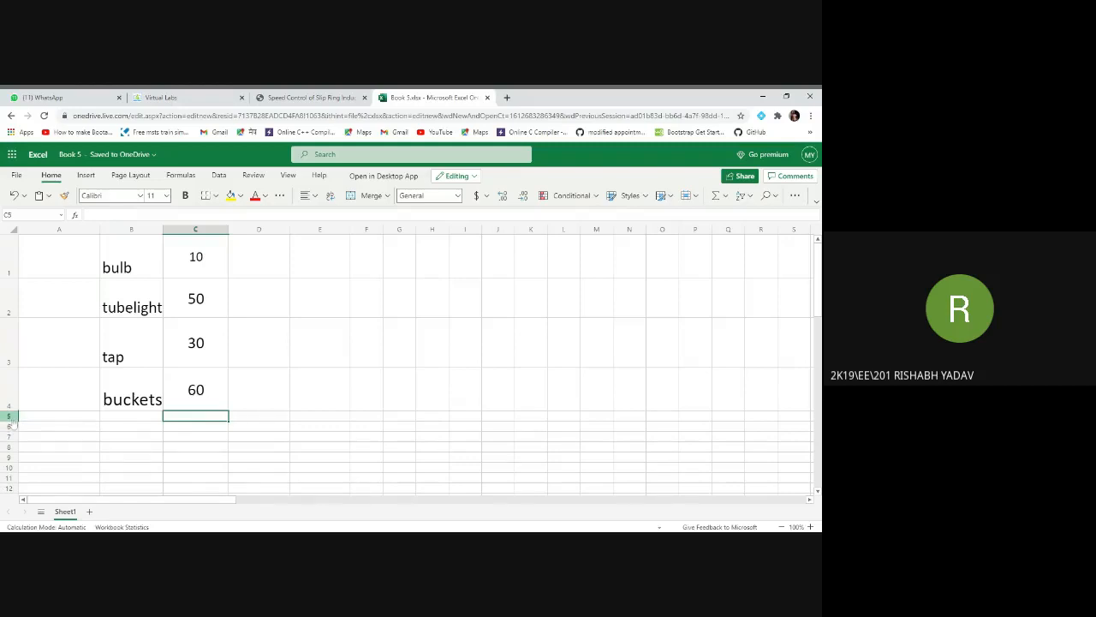
drag(12, 420, 12, 470)
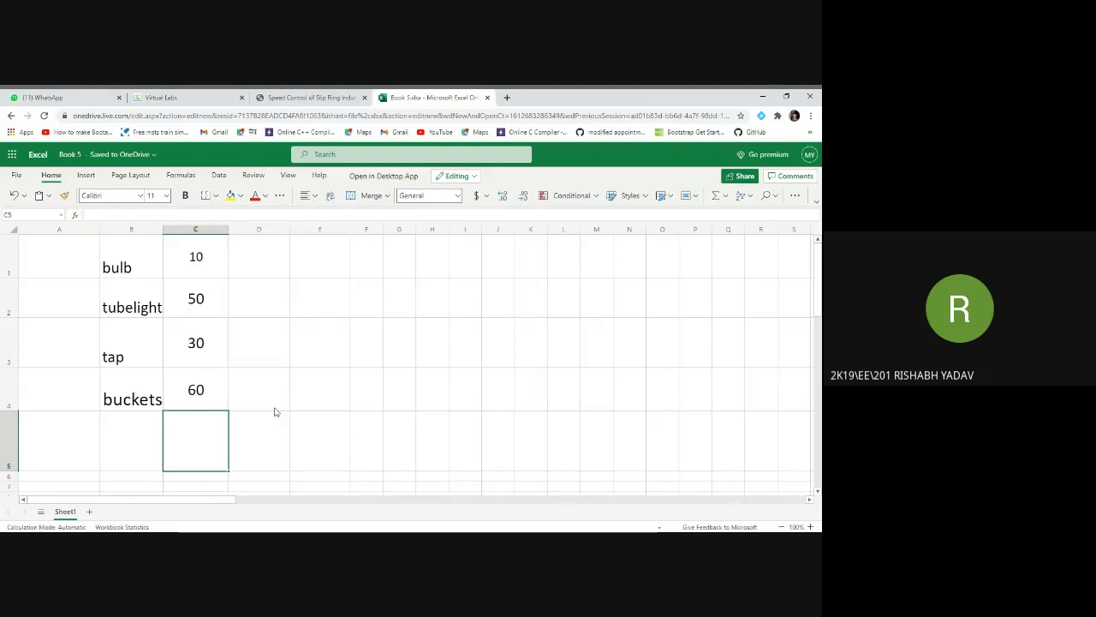
click(195, 229)
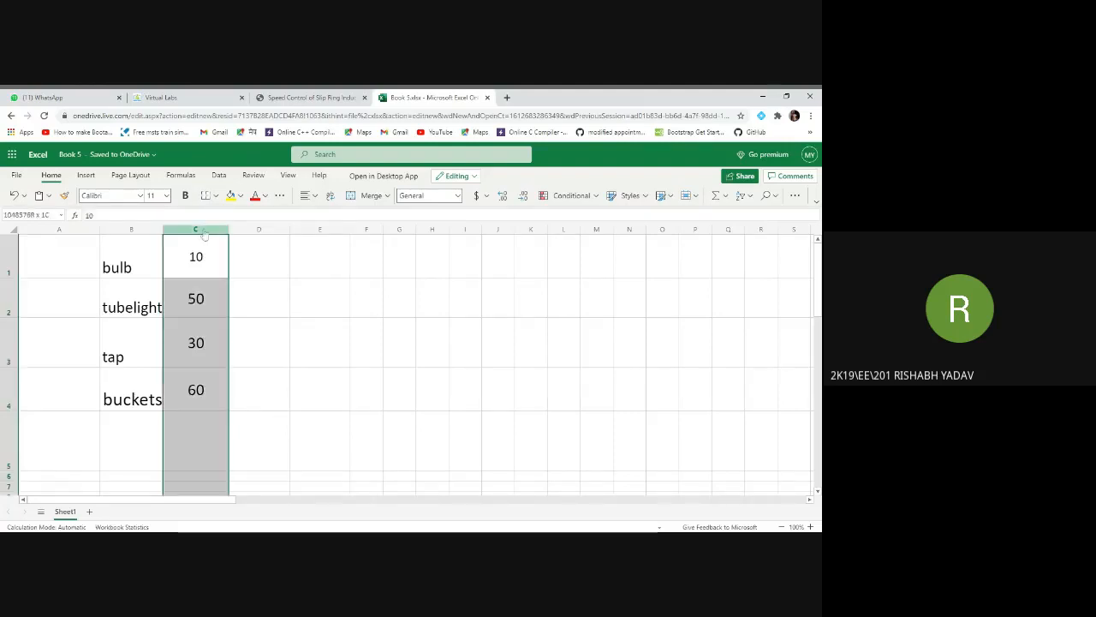
click(196, 457)
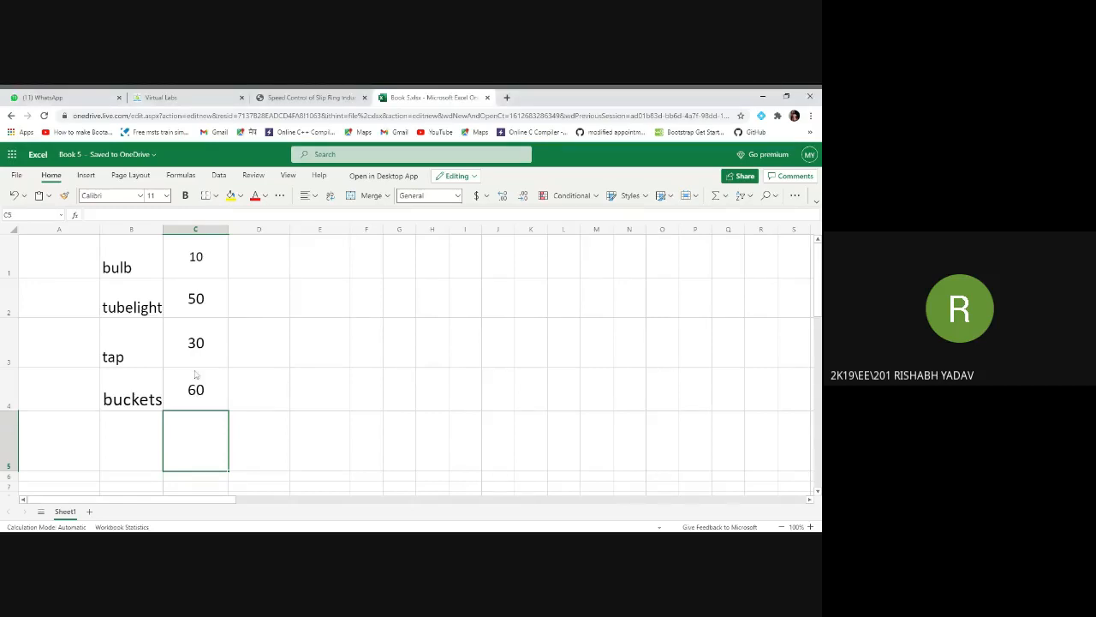
click(198, 270)
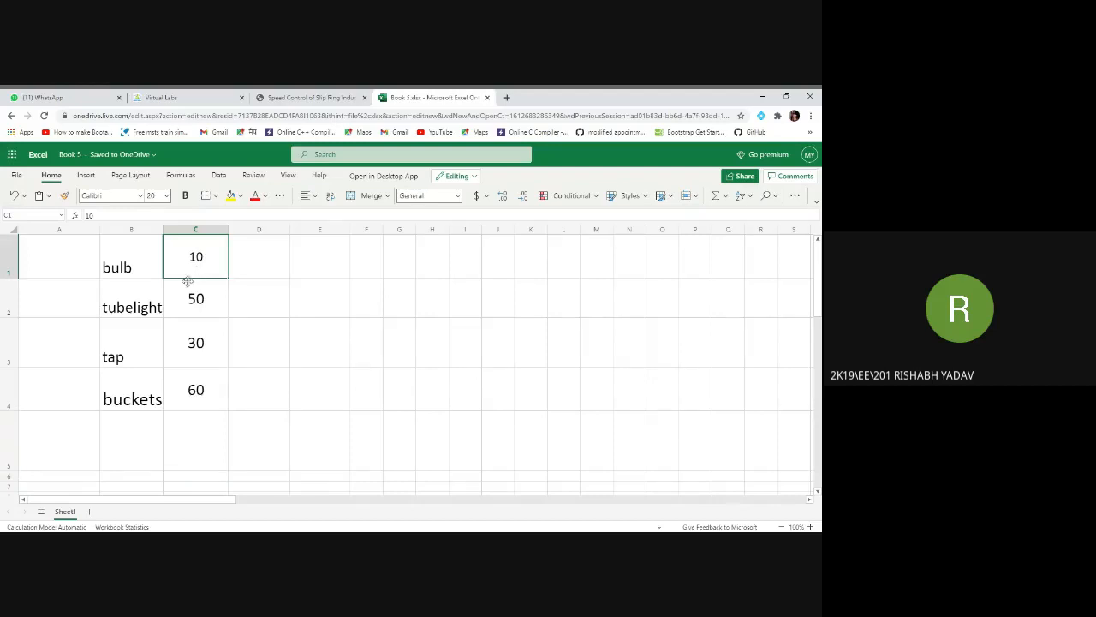
click(198, 426)
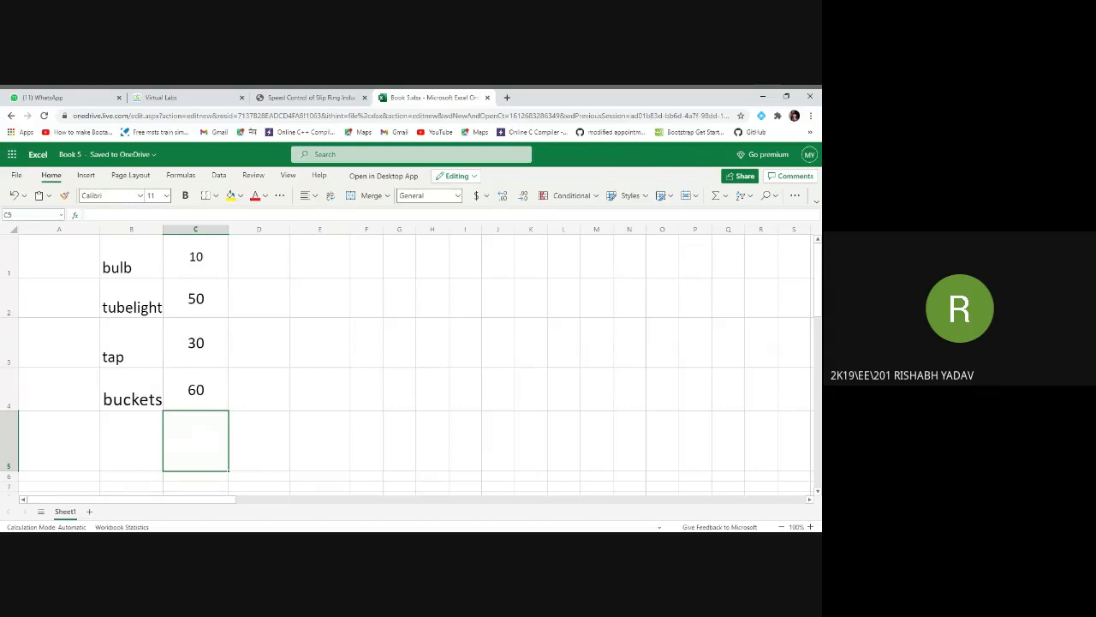
click(76, 215)
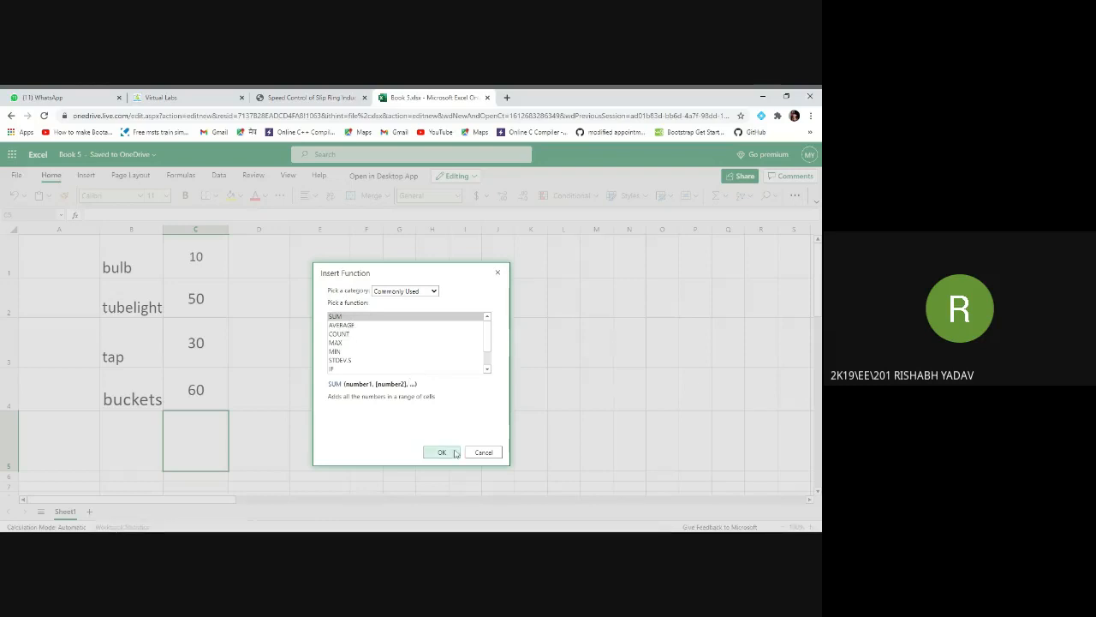
click(386, 317)
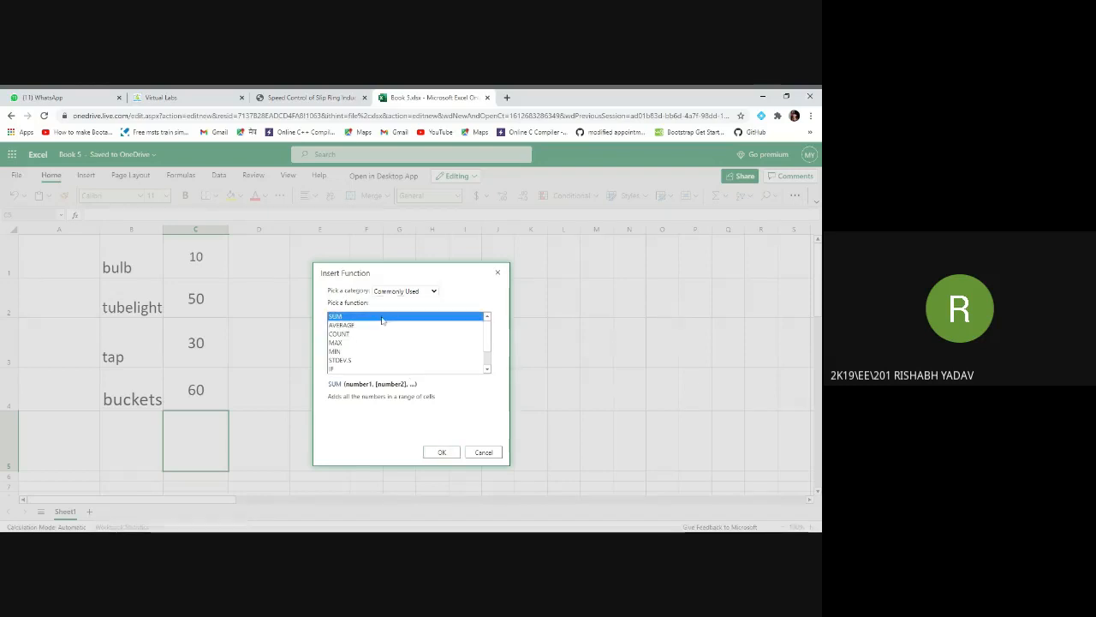
click(441, 453)
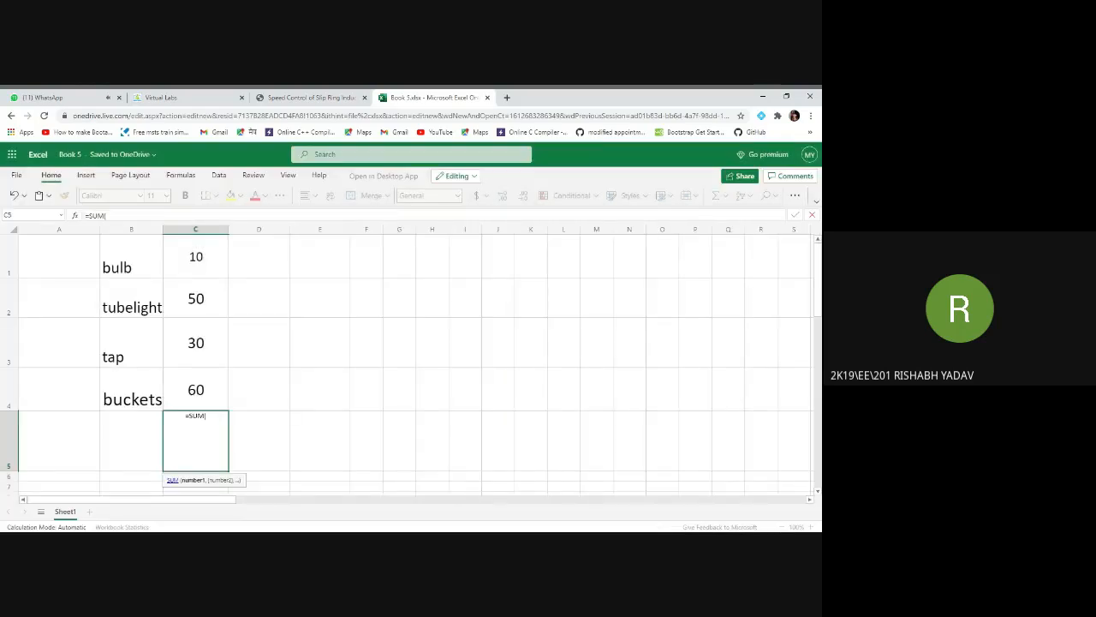
click(195, 228)
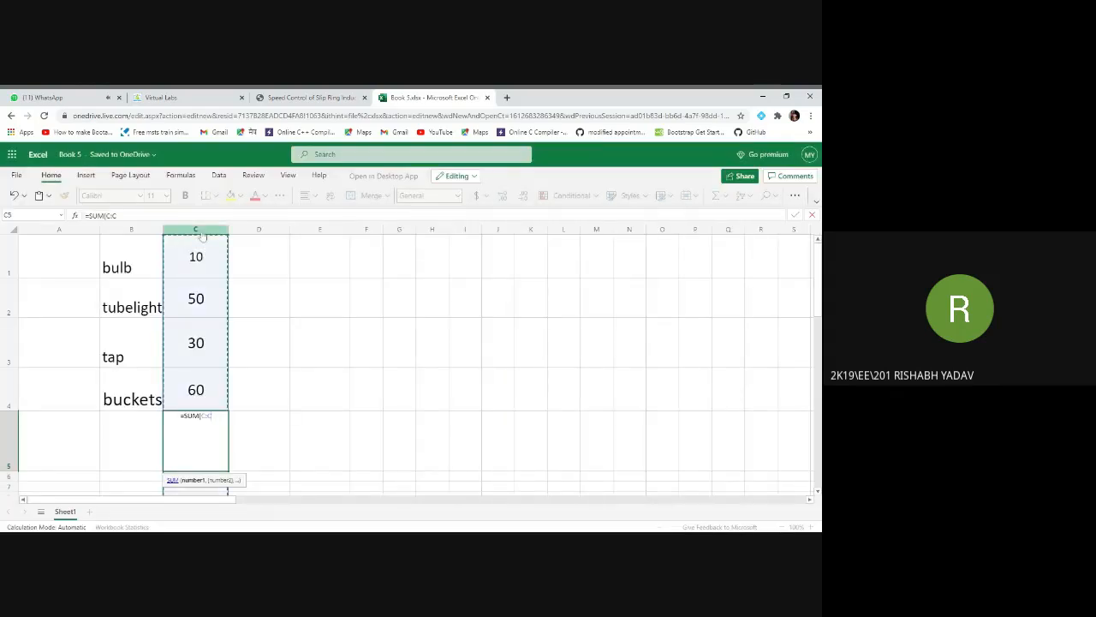
click(282, 337)
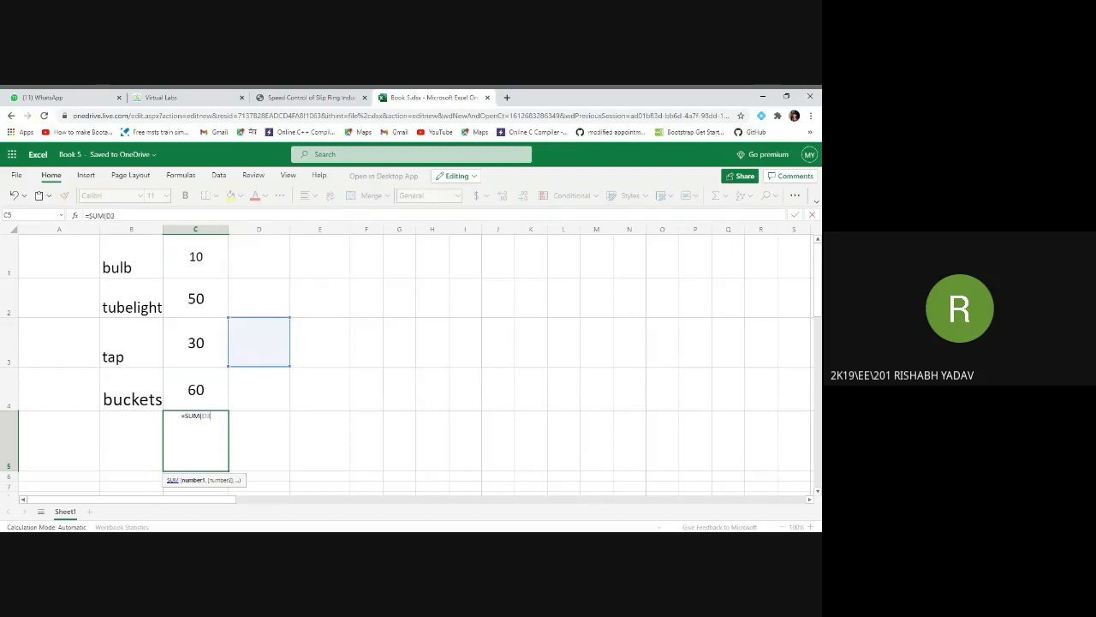
key(BackSpace)
key(BackSpace)
key(Escape)
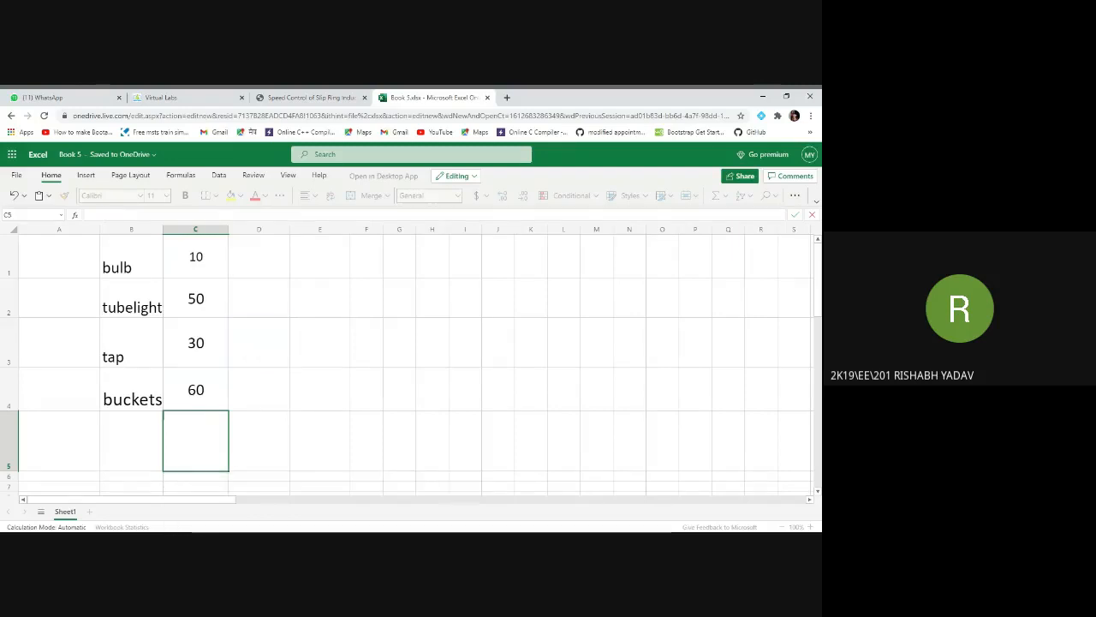
Set the font size of the whole of column C to 24.
click(286, 460)
click(227, 229)
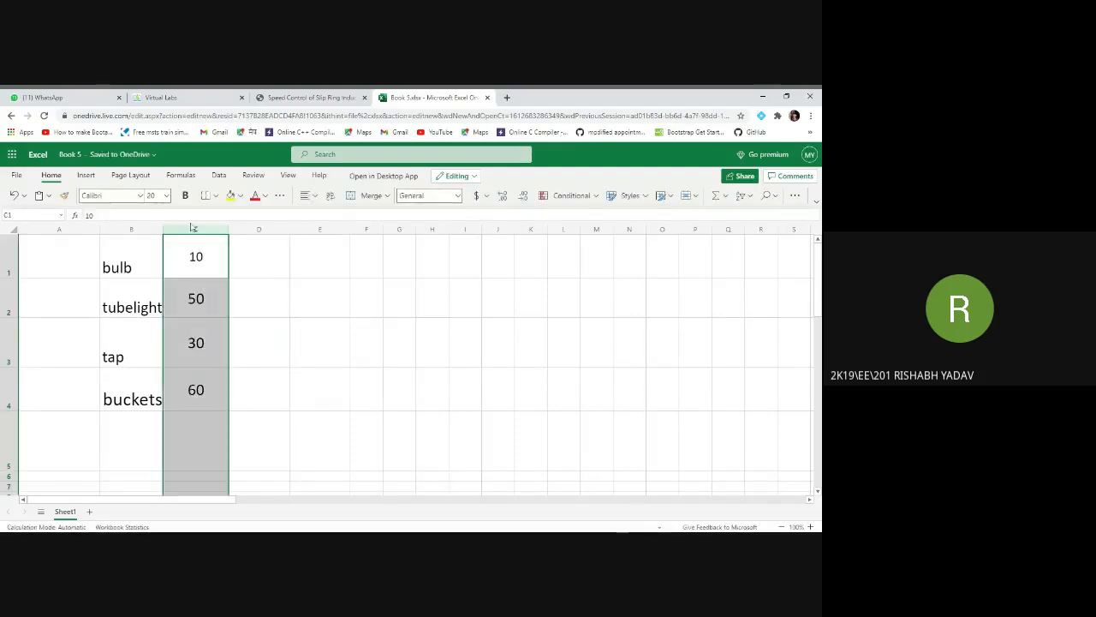
click(166, 195)
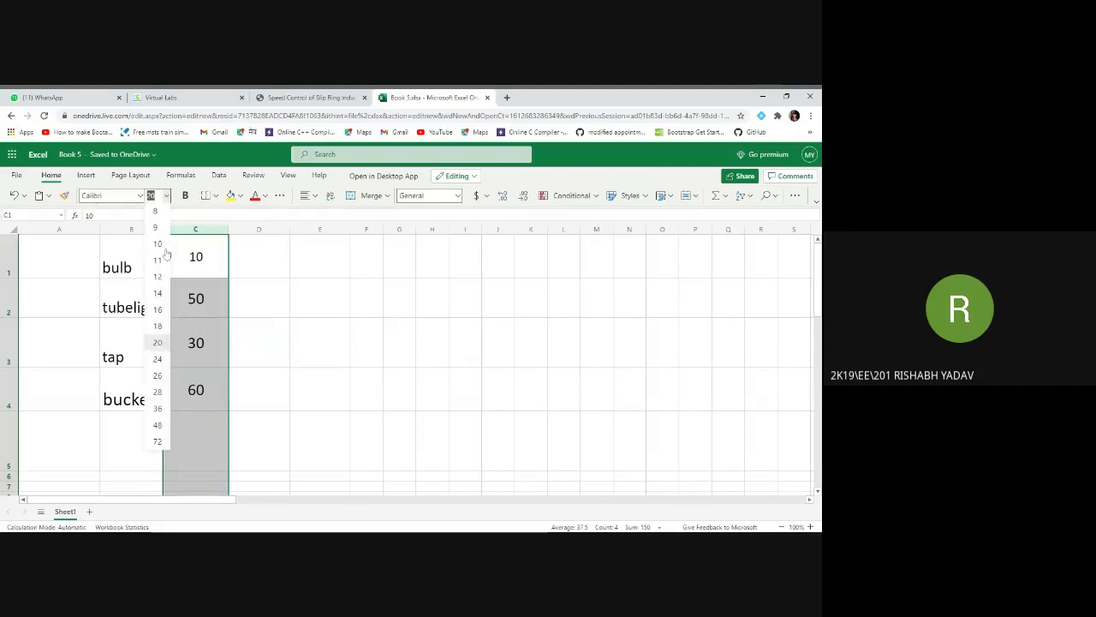
click(158, 359)
click(263, 452)
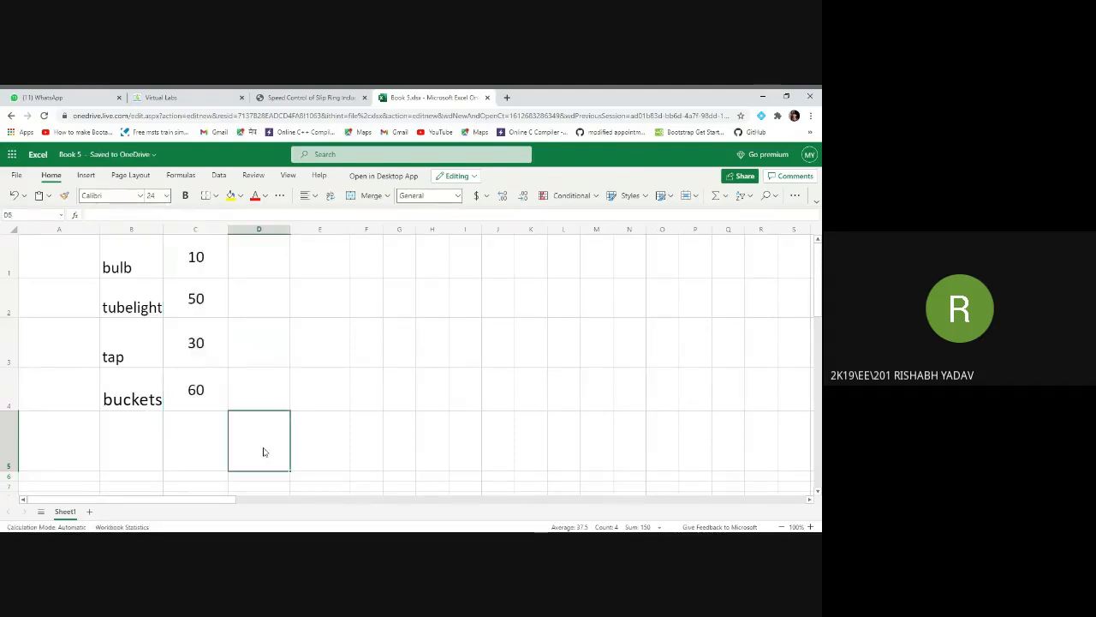
Try to insert a SUM function in cell C5 that adds the values in C1 to C4.
click(207, 454)
scroll(228, 345, down, 2)
scroll(228, 345, up, 1)
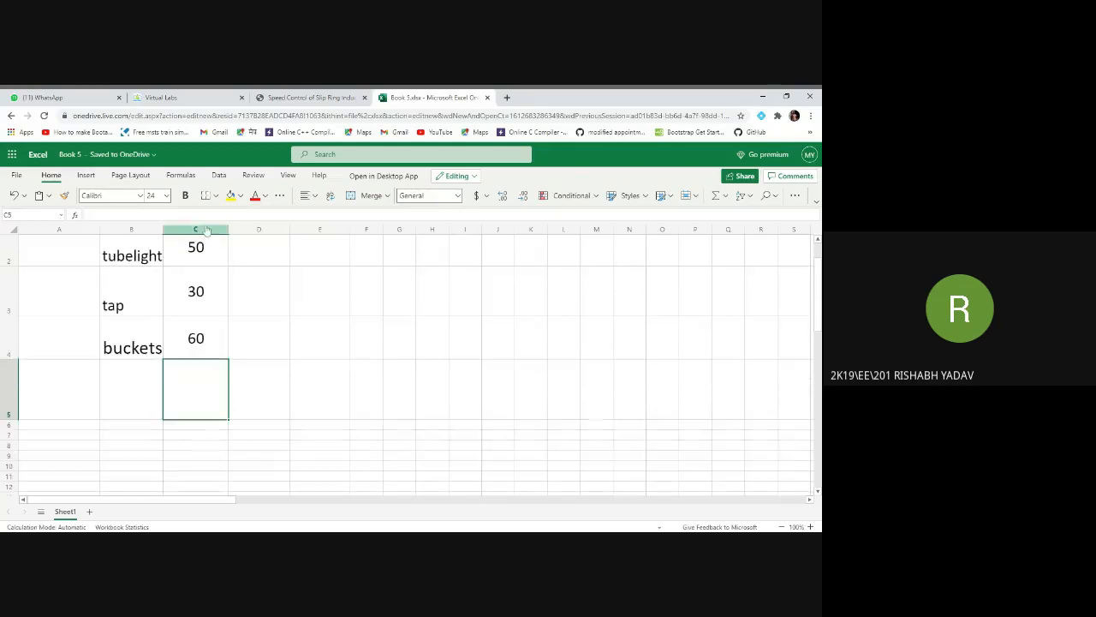
click(74, 215)
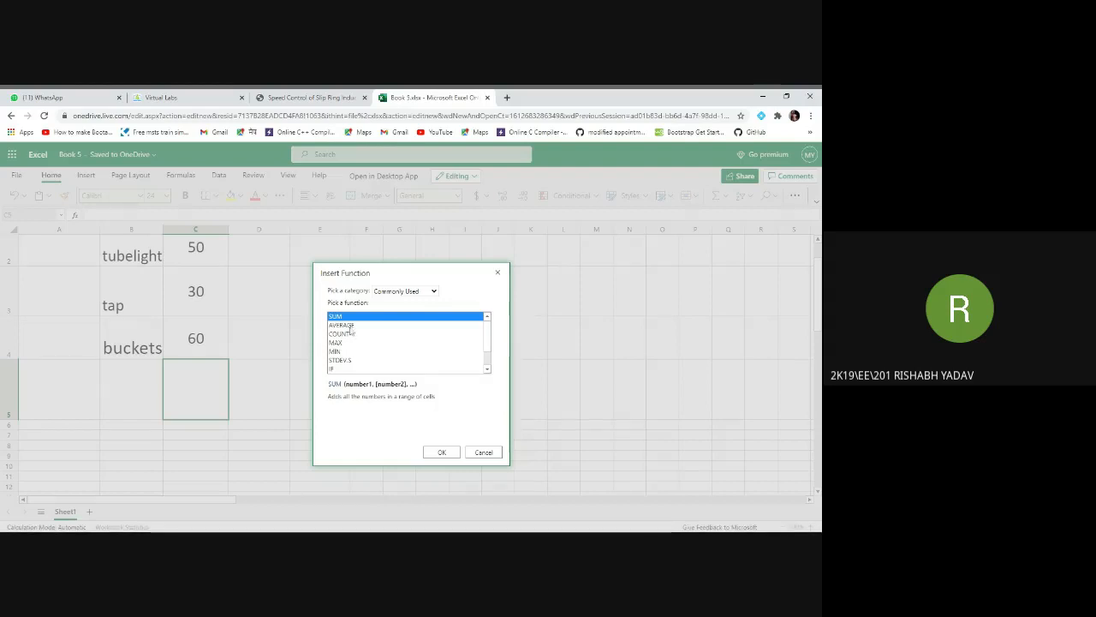
click(331, 385)
drag(330, 386, 420, 387)
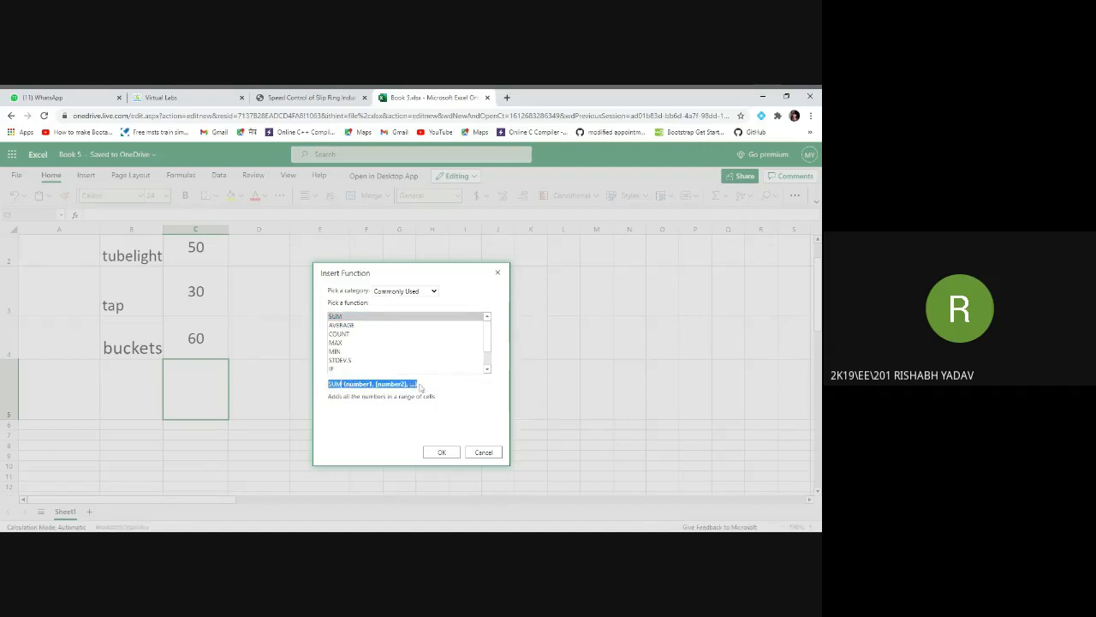
click(332, 382)
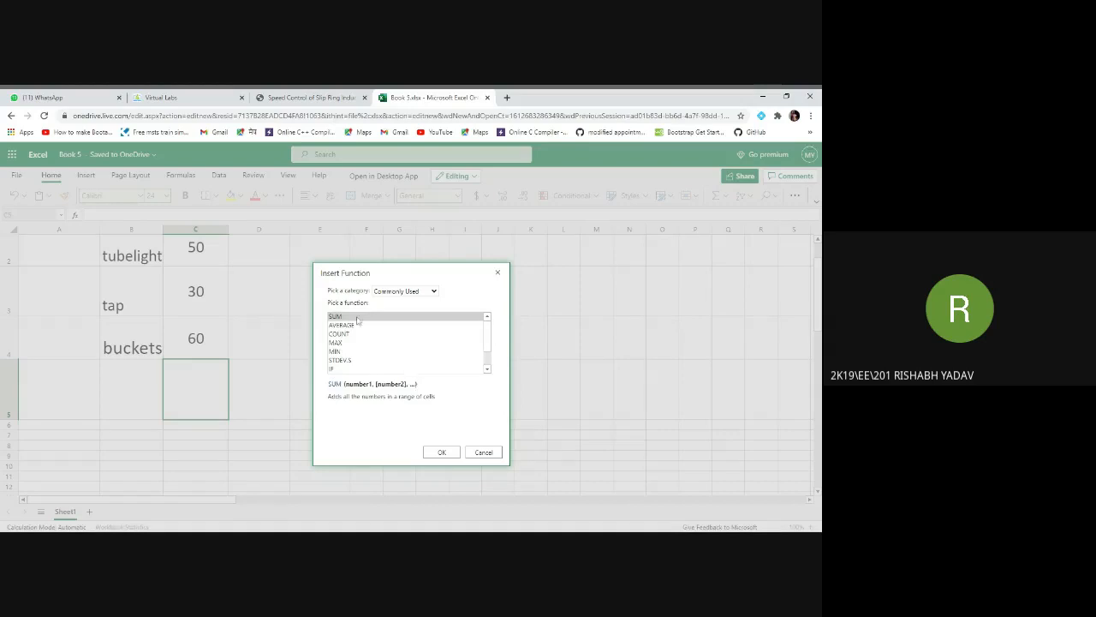
click(442, 452)
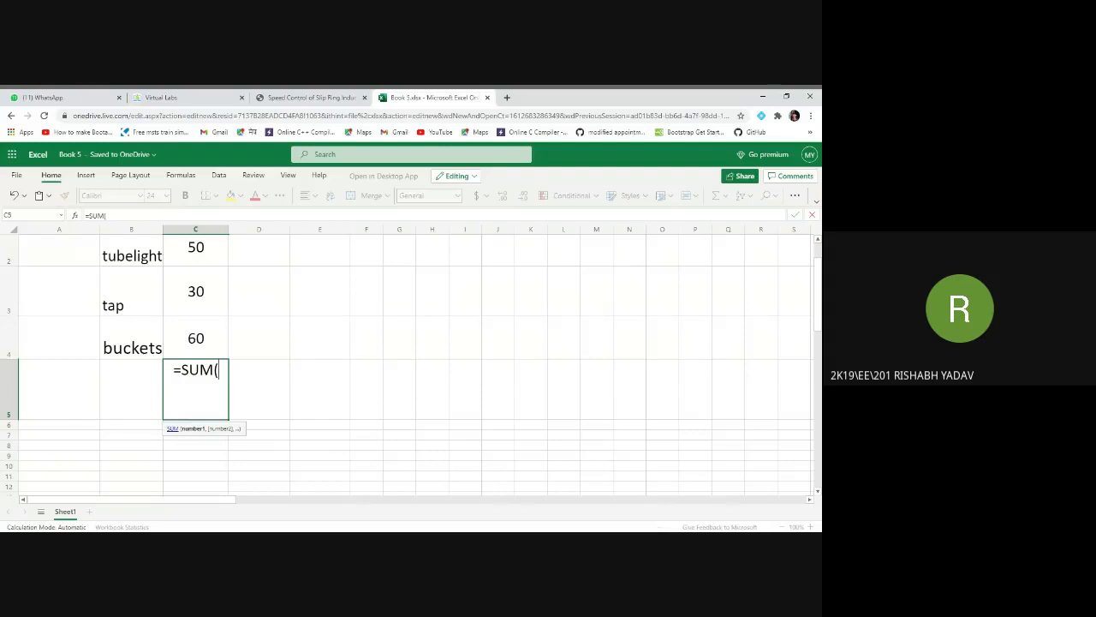
scroll(290, 386, up, 1)
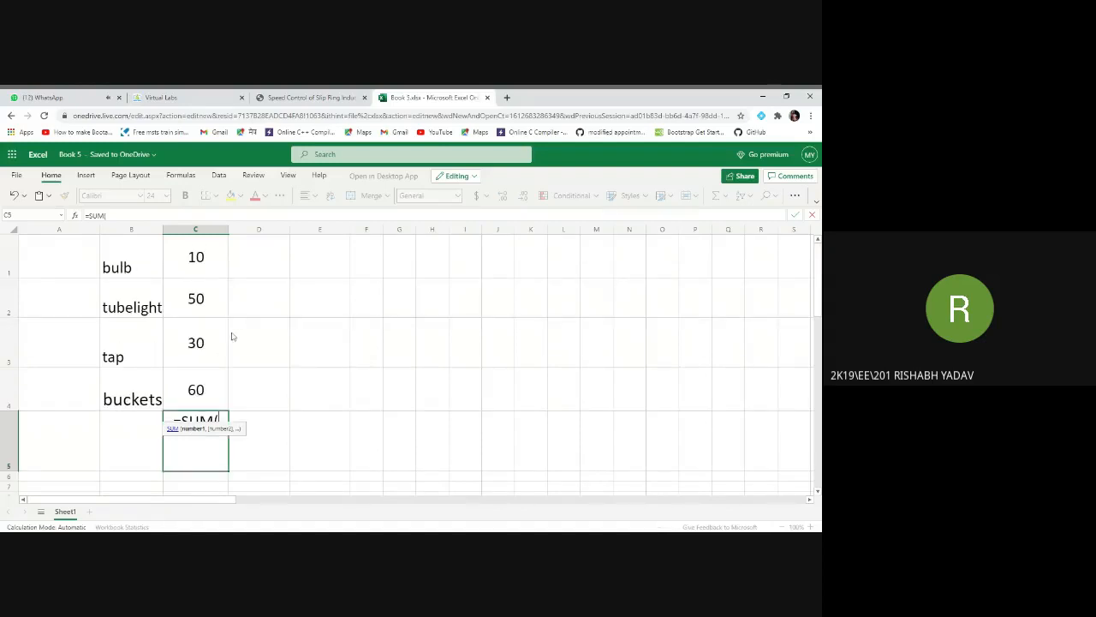
click(201, 257)
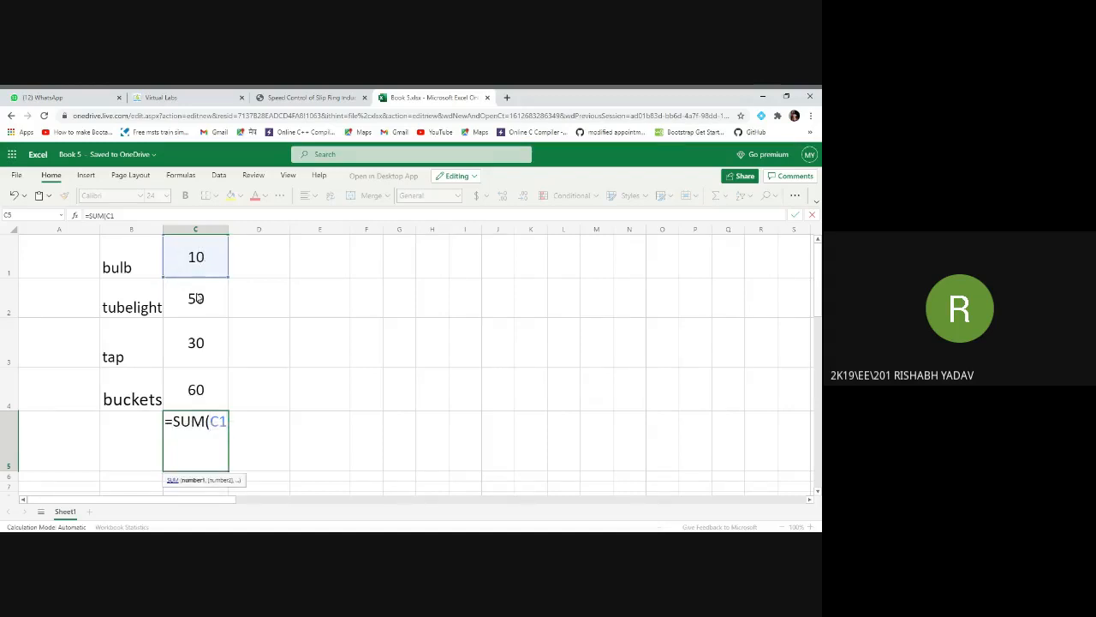
drag(198, 272, 204, 383)
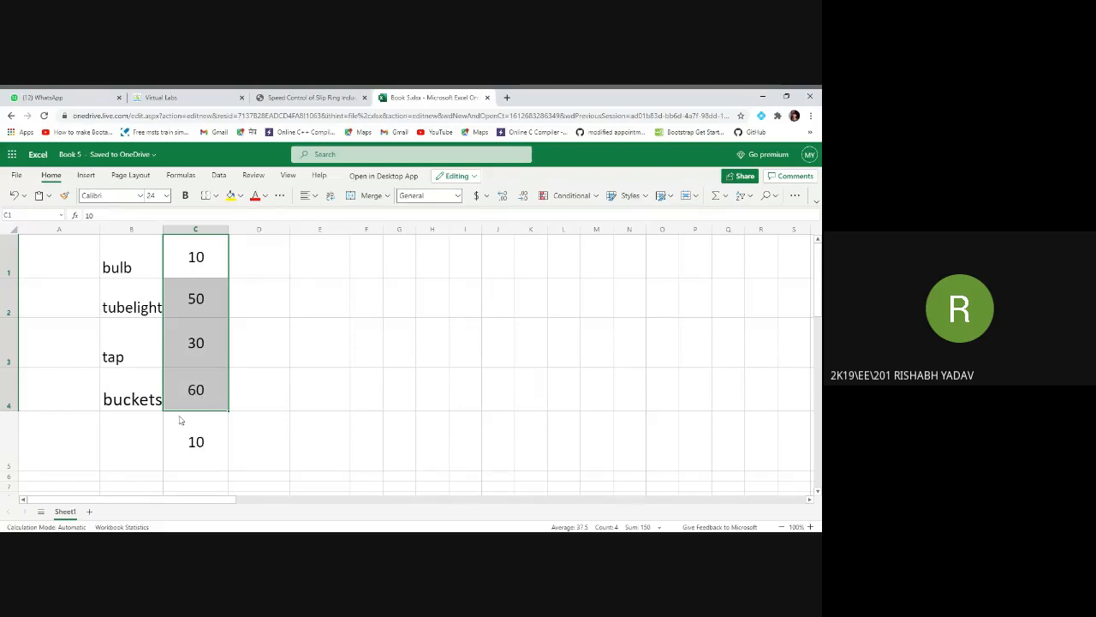
Try to extend the SUM formula in cell C5 beyond its reference to C1.
double_click(207, 443)
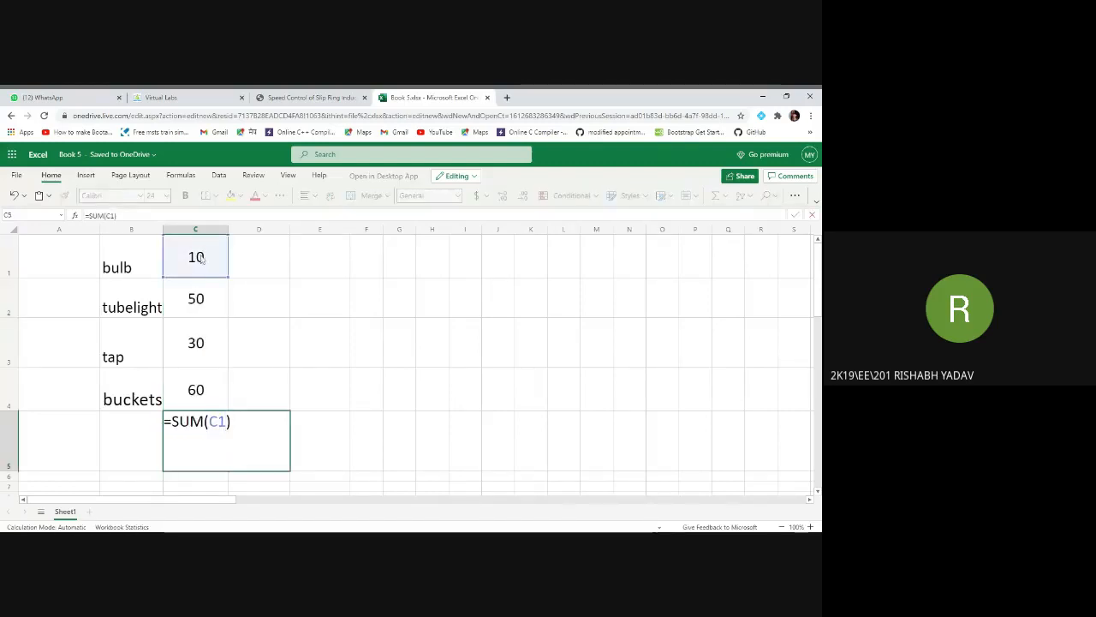
drag(203, 259, 208, 347)
click(244, 353)
click(211, 440)
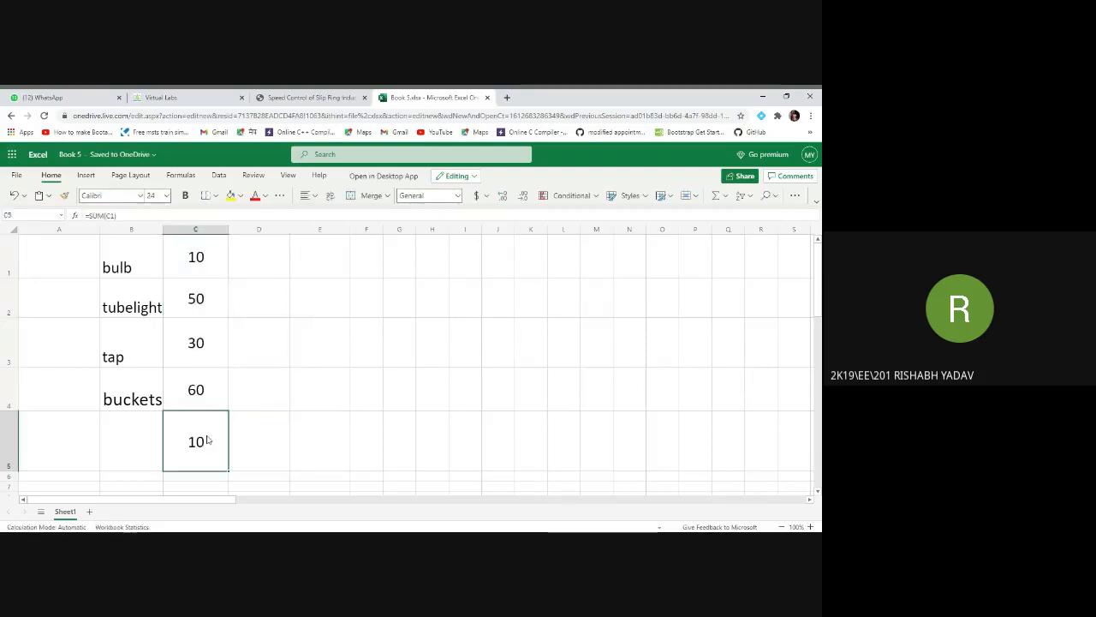
Replace the content of cell C5 with the formula =SUM(C1:C4), using the SUM function.
double_click(211, 440)
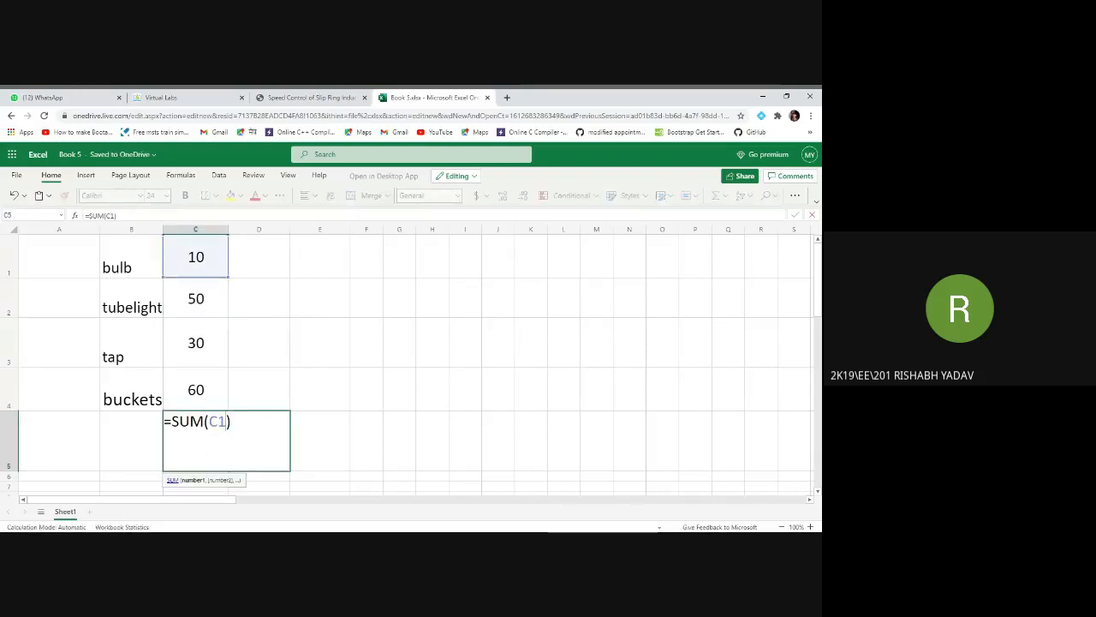
key(ctrl+a)
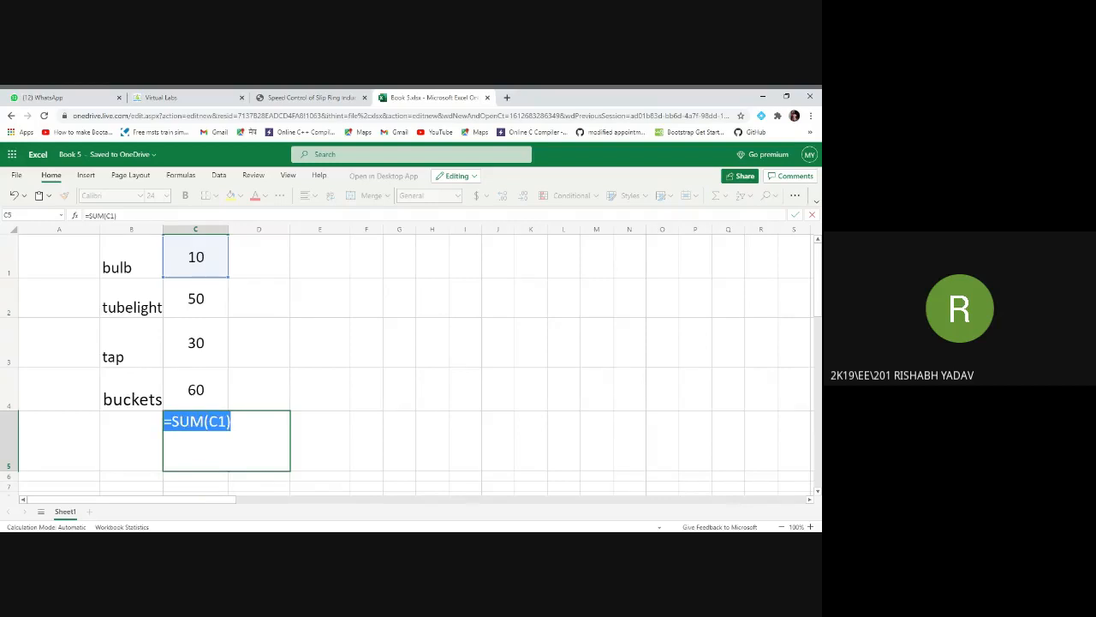
key(BackSpace)
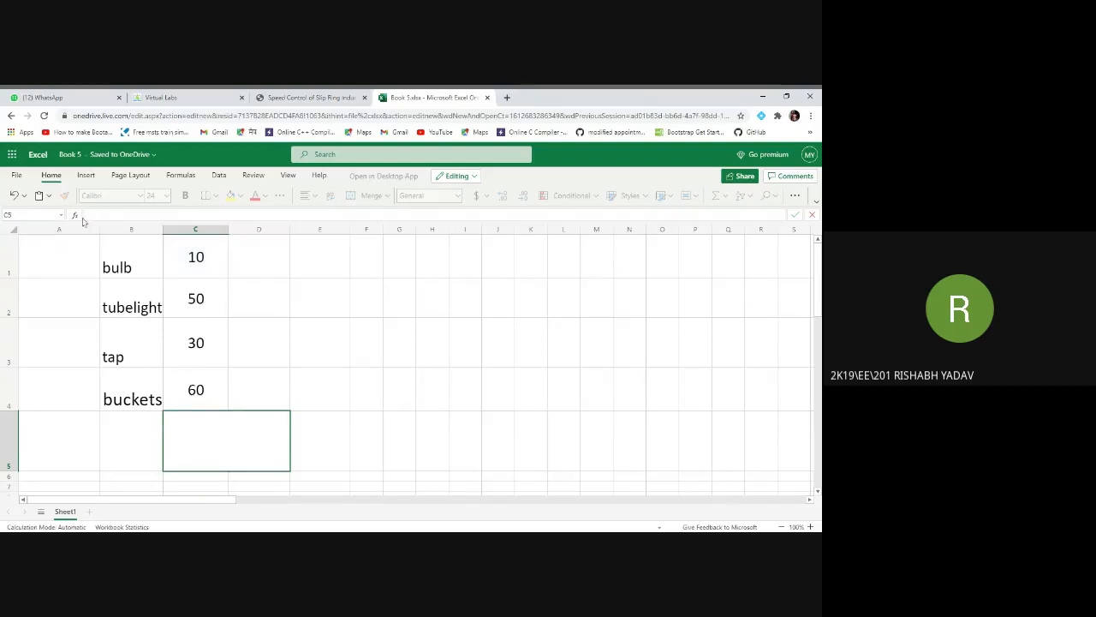
click(76, 216)
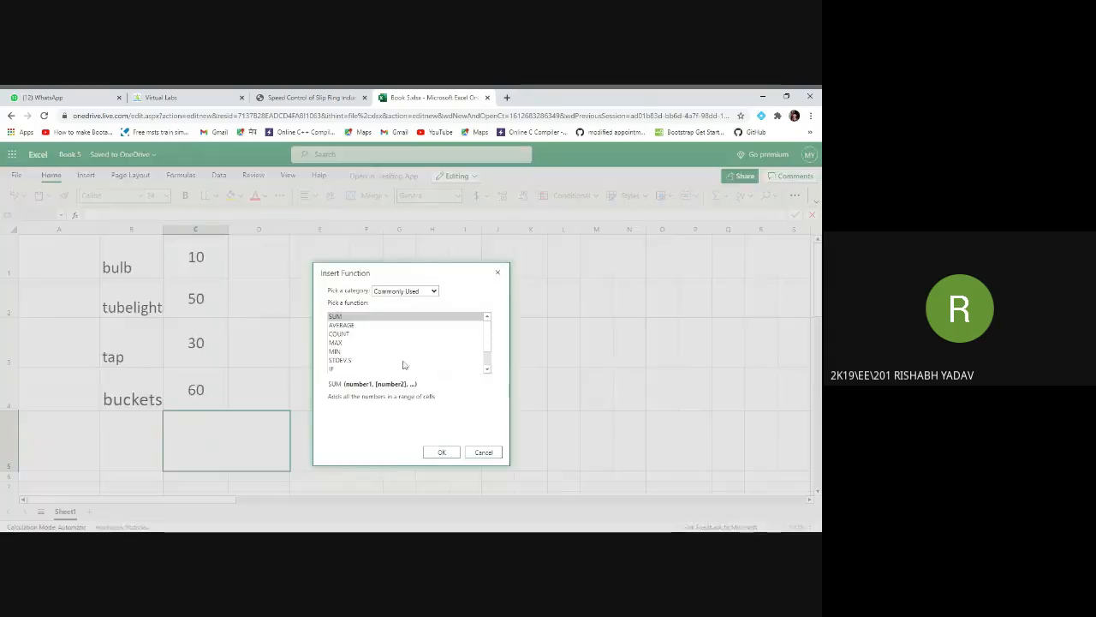
click(443, 454)
drag(202, 258, 205, 391)
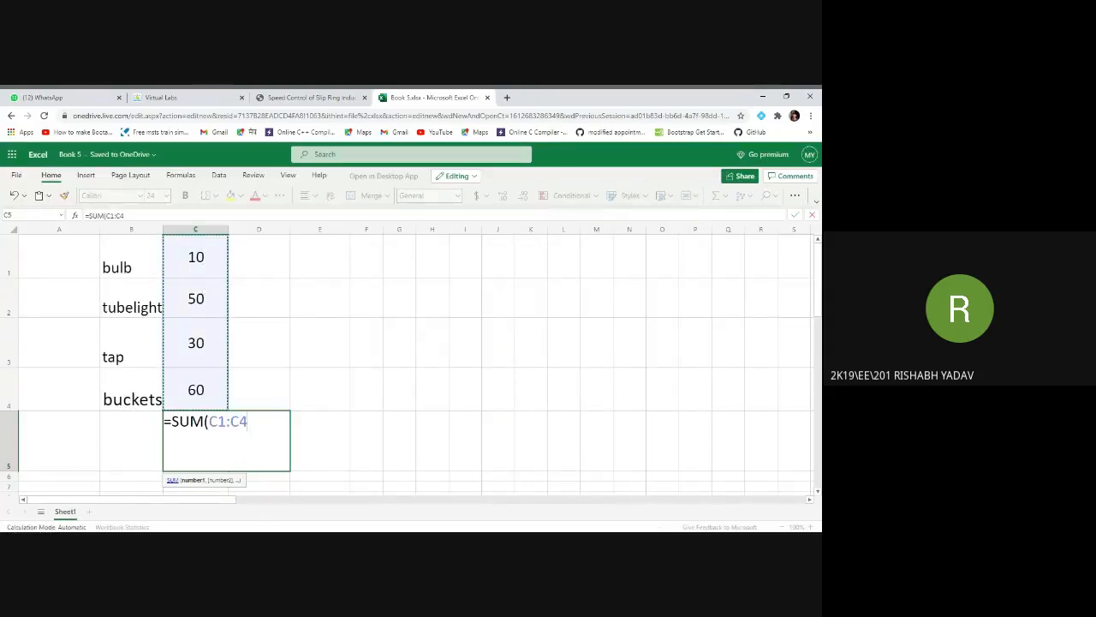
text())
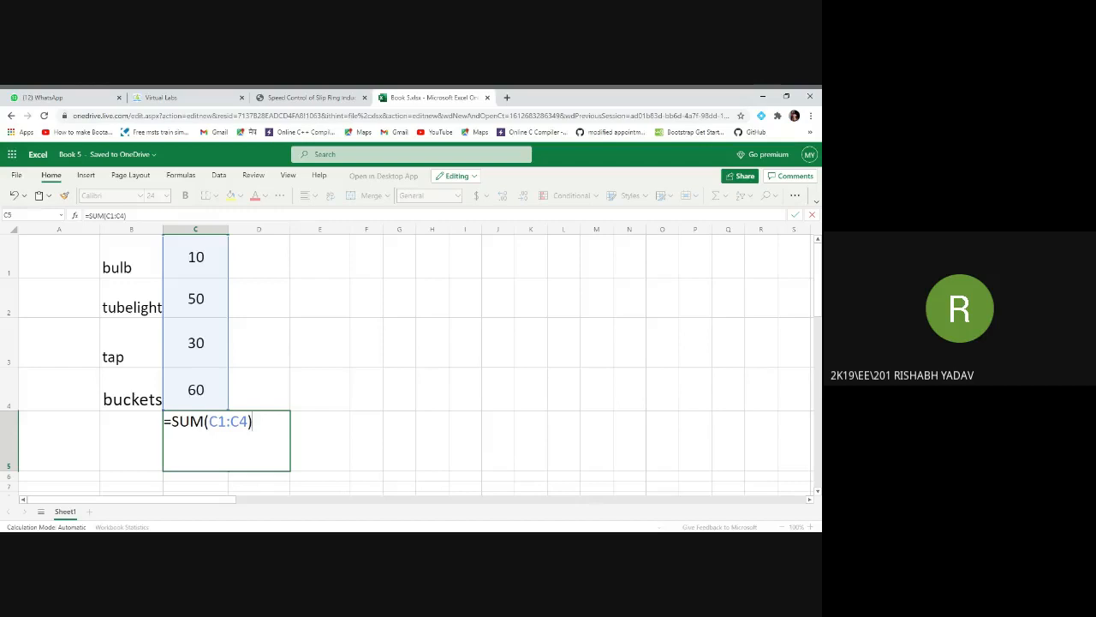
key(Return)
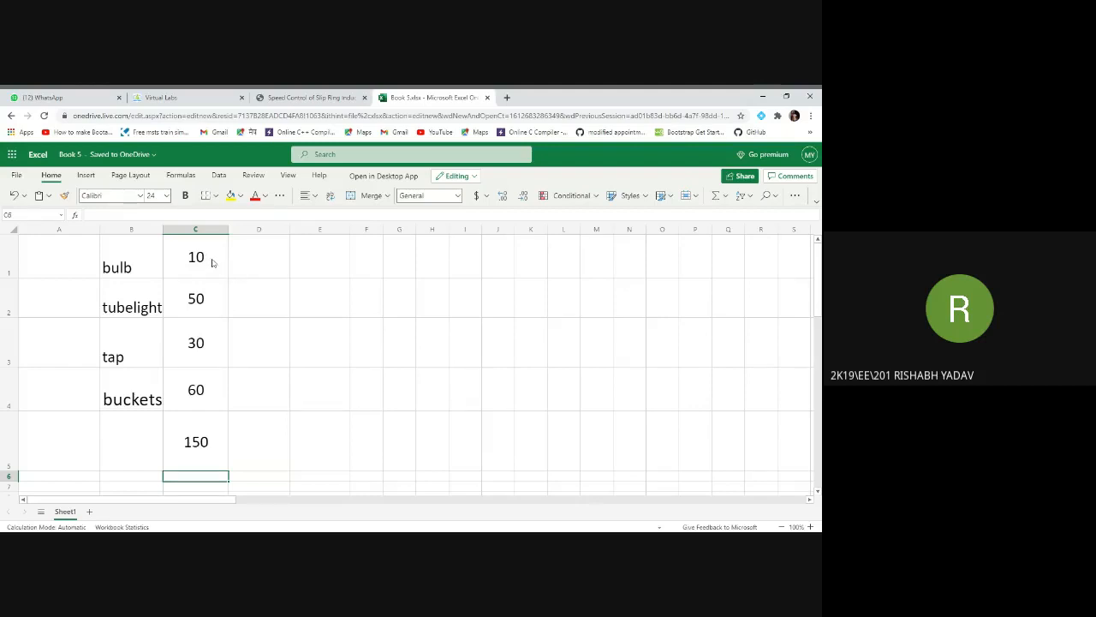
scroll(214, 274, down, 1)
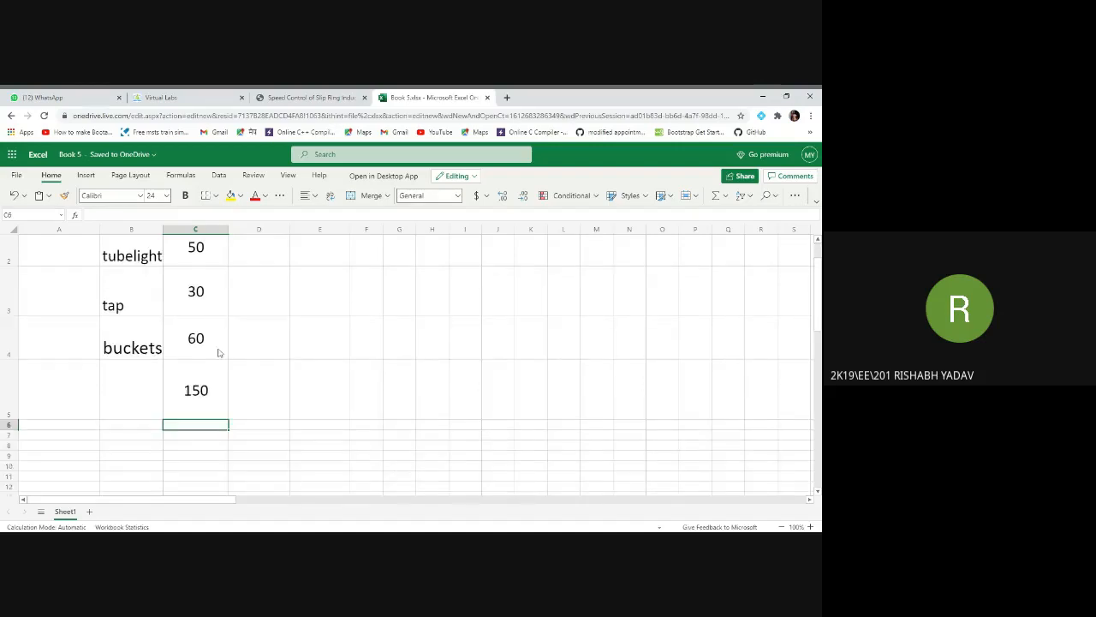
scroll(214, 308, up, 1)
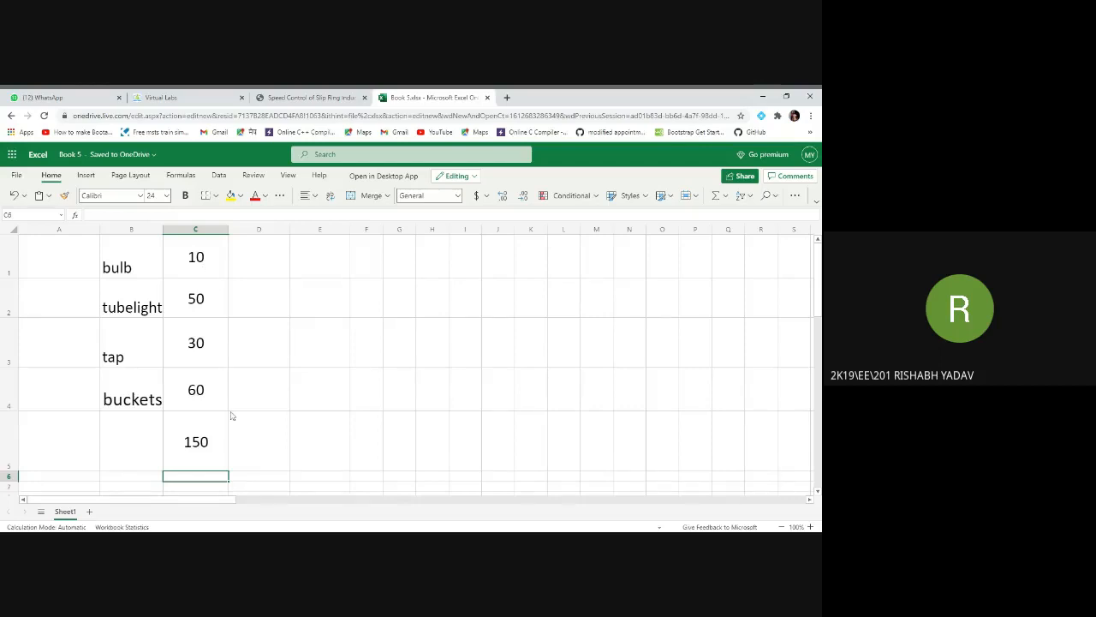
scroll(238, 407, down, 1)
scroll(231, 394, up, 1)
Set the font size of the whole of column B to 26.
click(126, 444)
text(s)
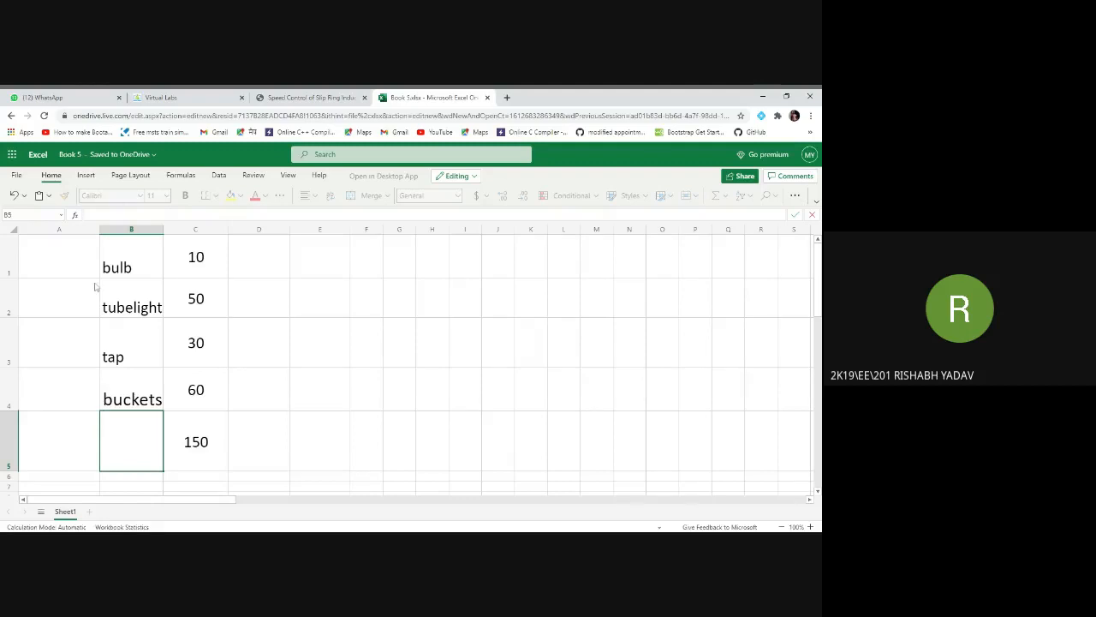
click(131, 229)
click(167, 195)
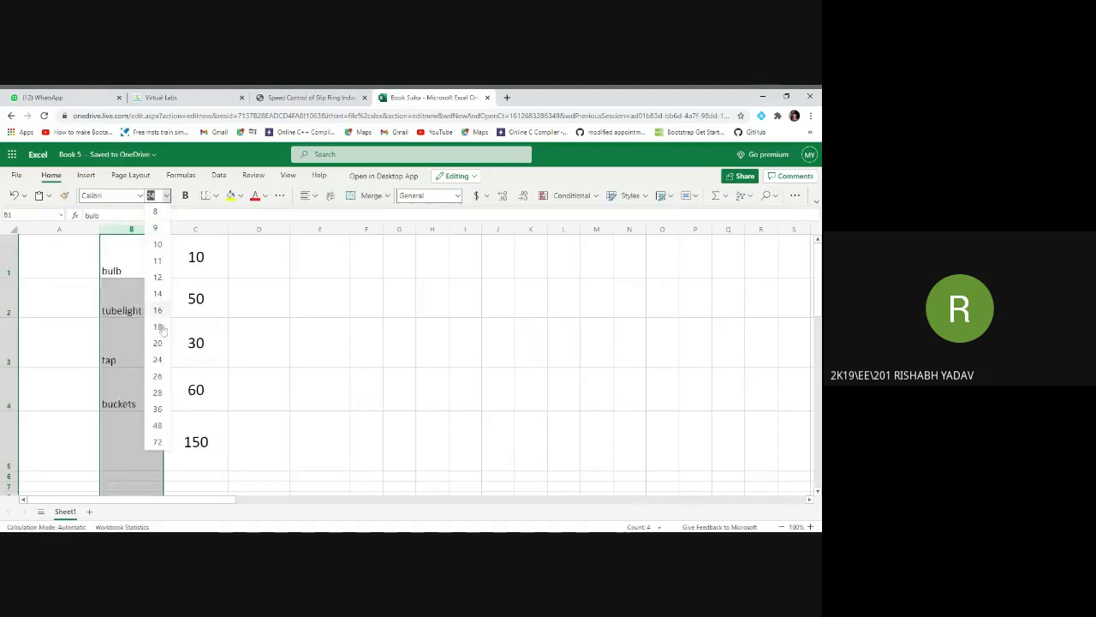
click(157, 375)
Enter the label 'sum' in cell B5, beside the total of the item values.
click(140, 443)
text(s)
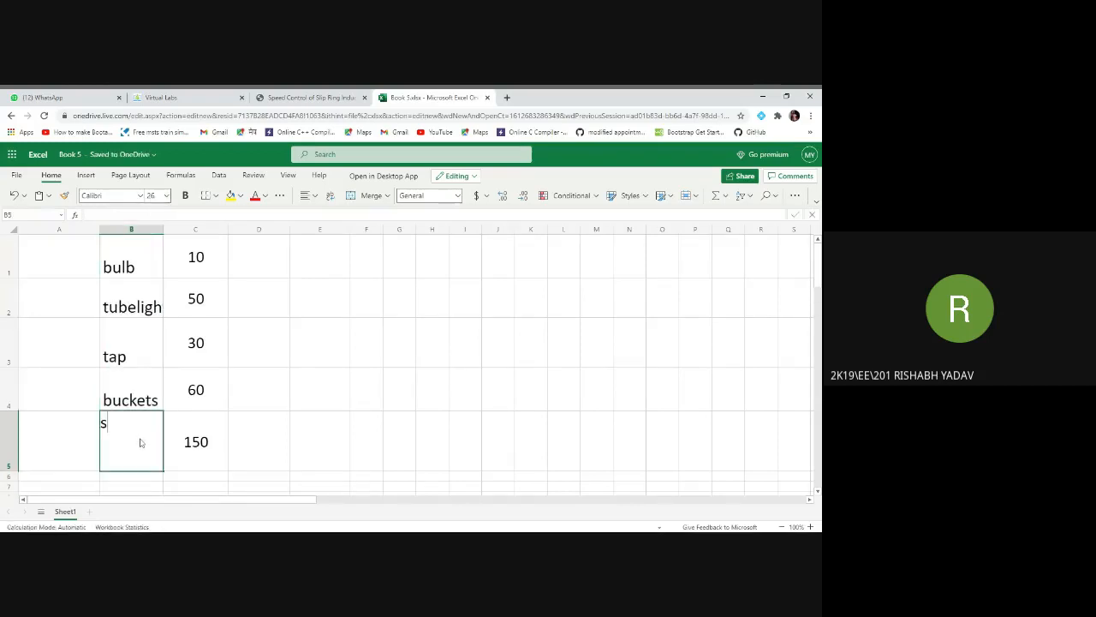
text(um)
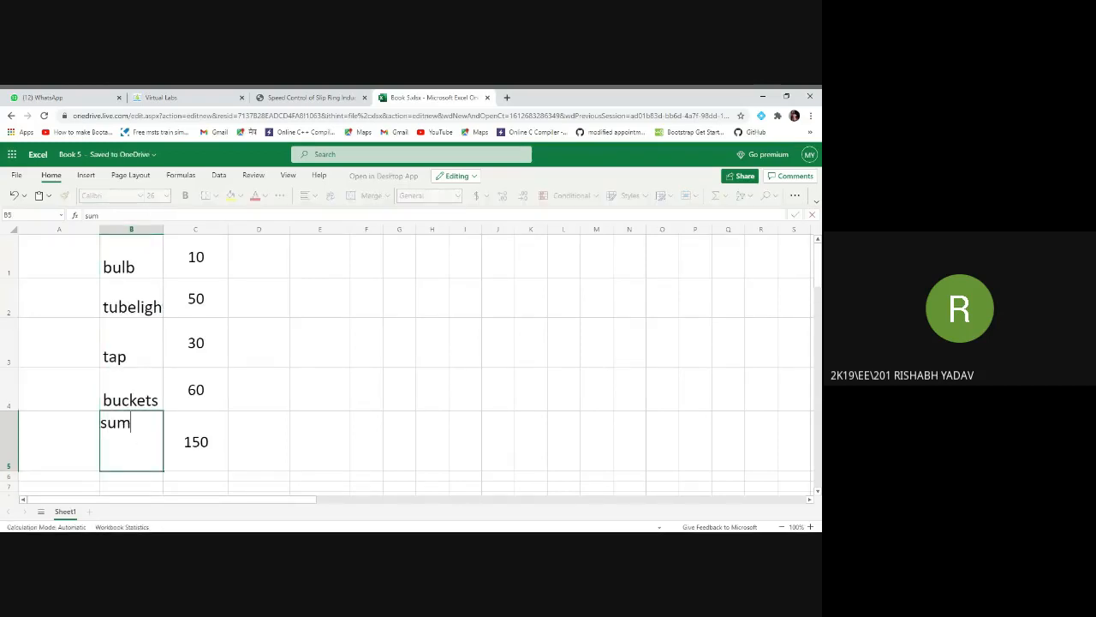
click(193, 476)
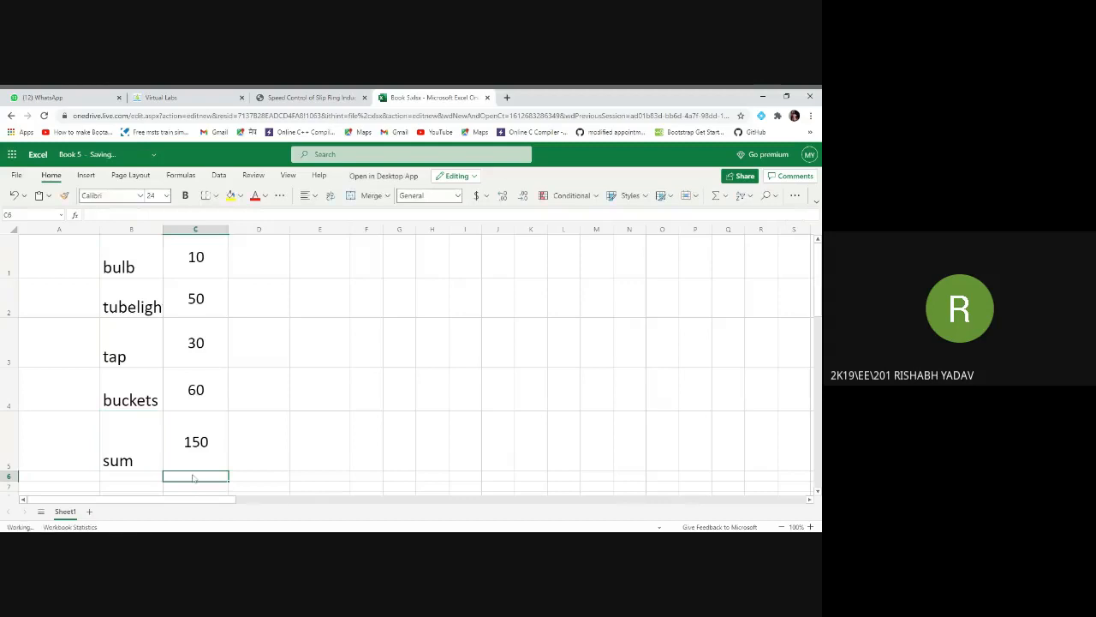
click(143, 446)
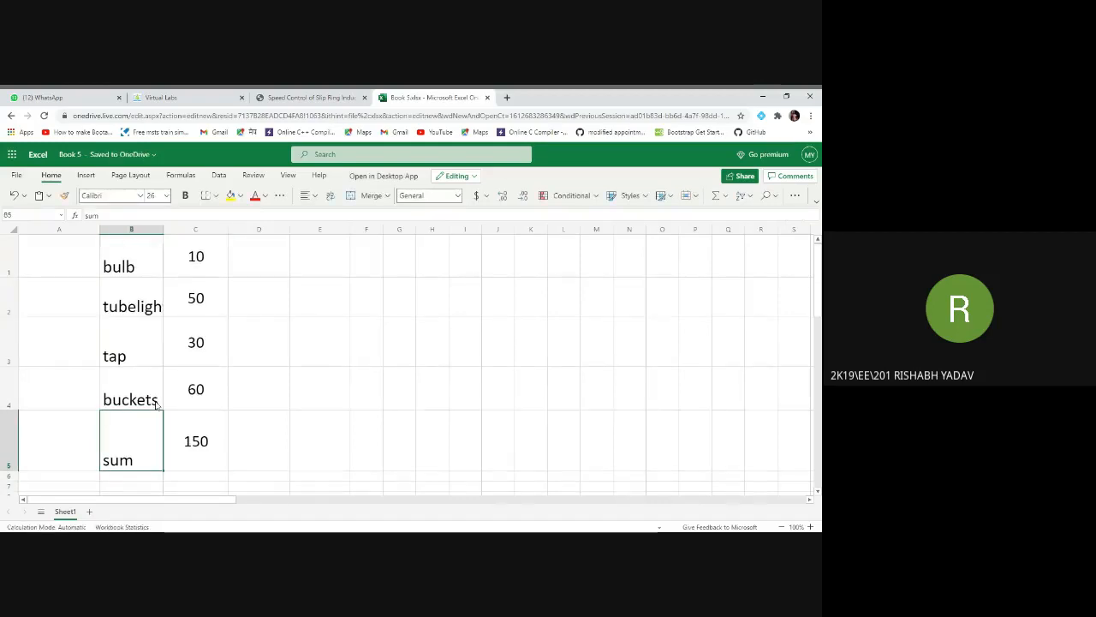
Increase the height of row 6 to match the rows above and enter the label 'average' in cell B6.
scroll(103, 385, down, 2)
click(10, 375)
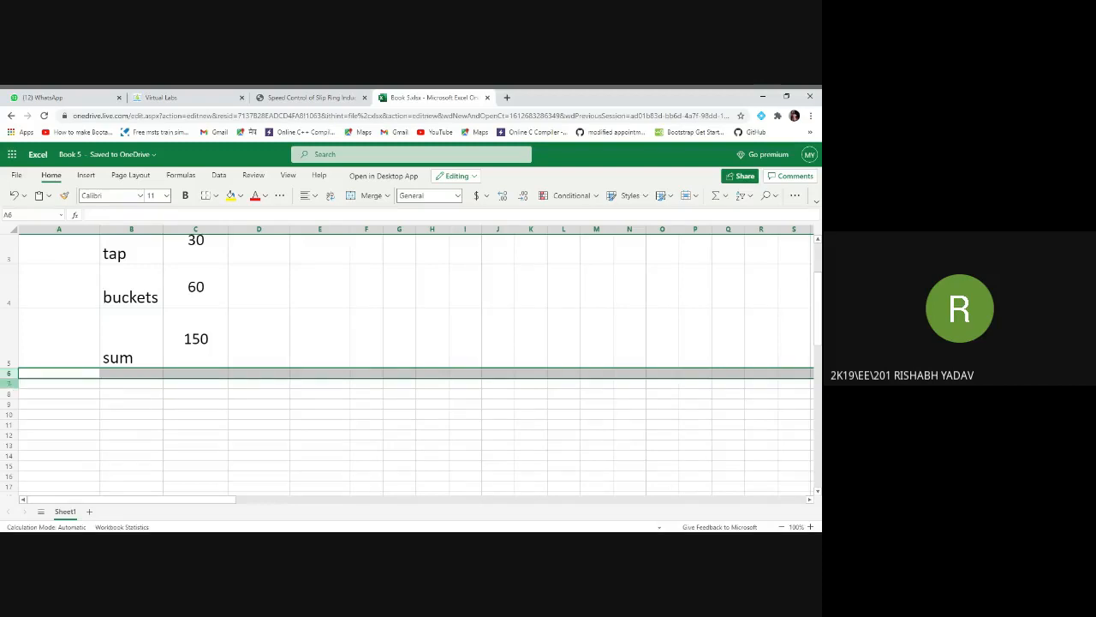
drag(9, 379, 19, 439)
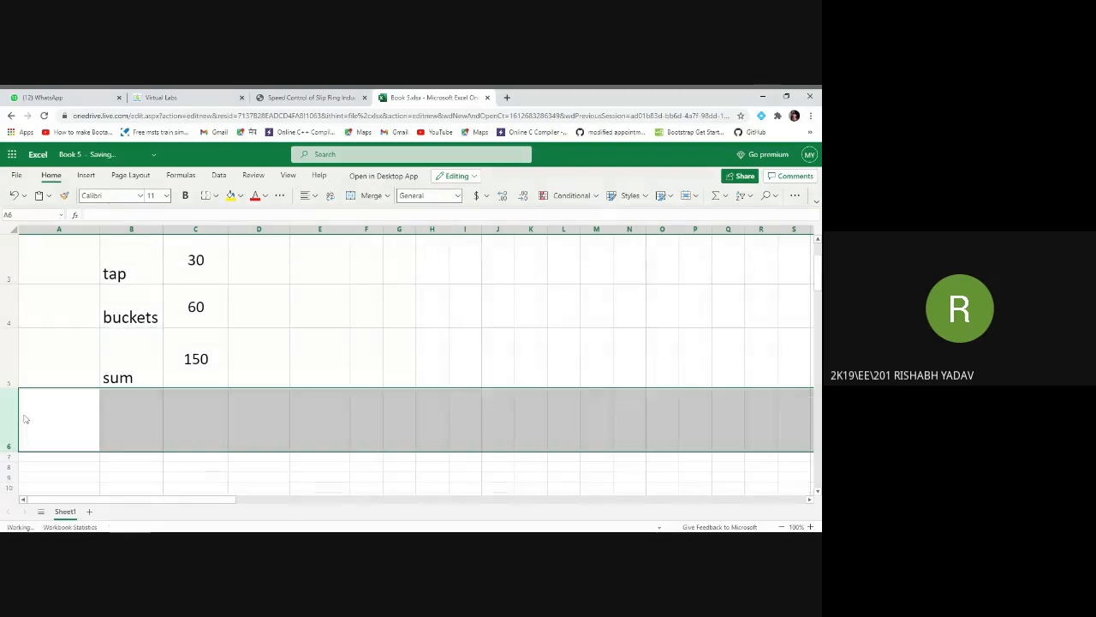
click(114, 414)
text(av)
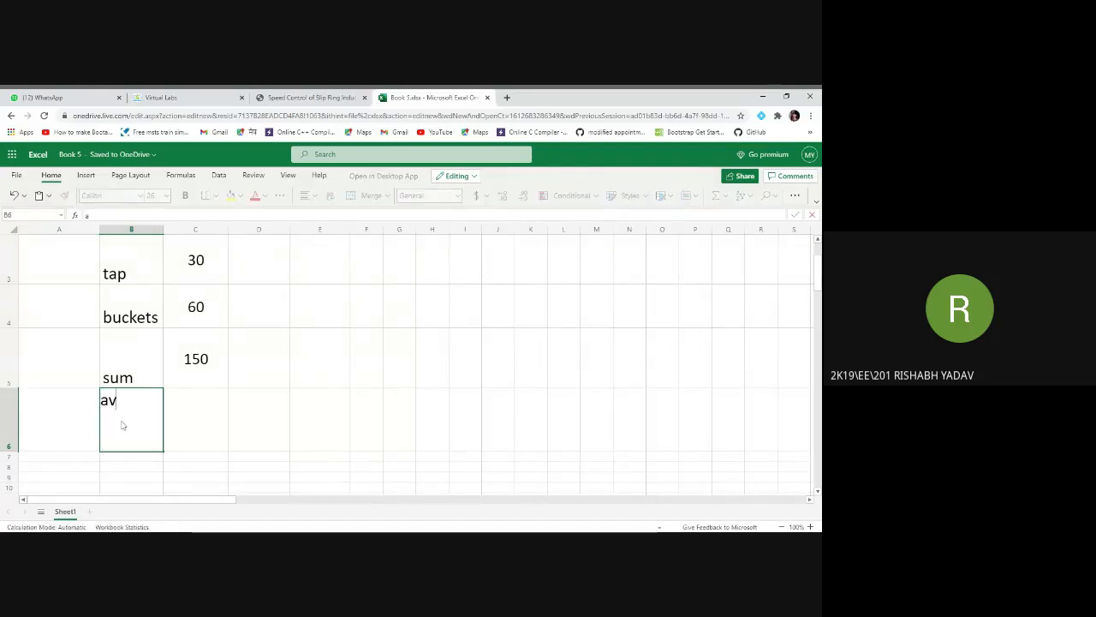
text(erage)
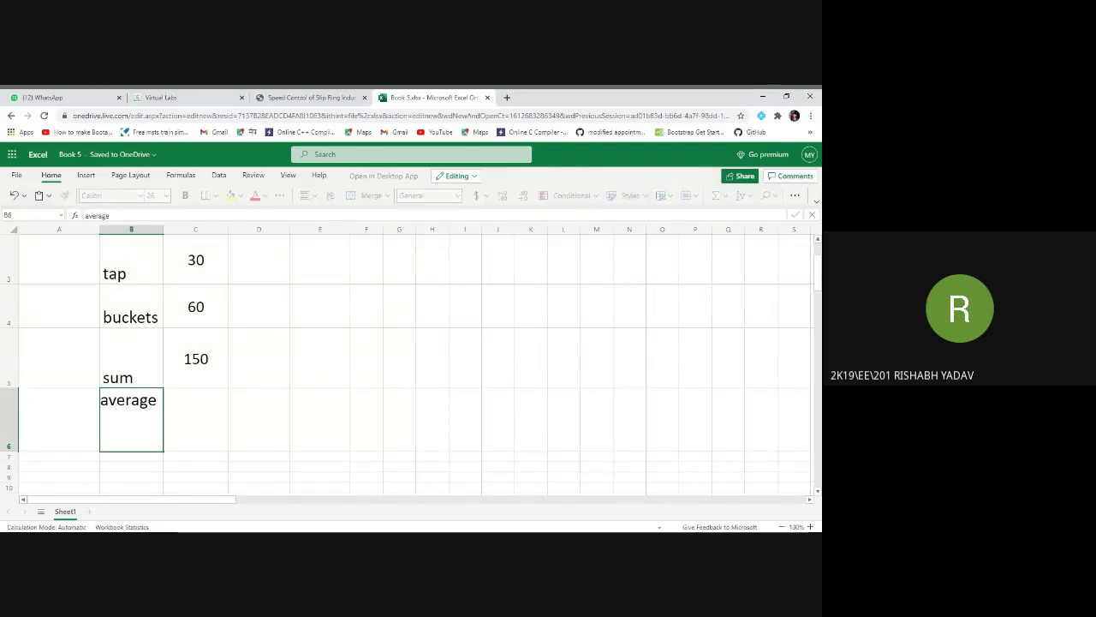
click(183, 417)
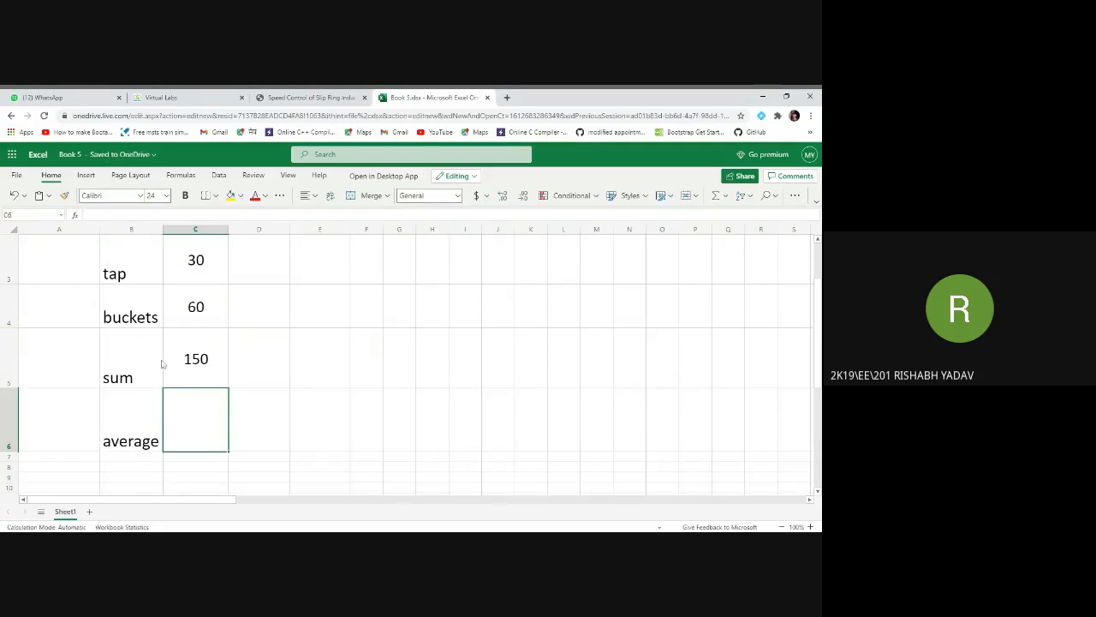
Examine the item values in C1:C4 and the SUM formula in cell C5.
scroll(197, 382, up, 2)
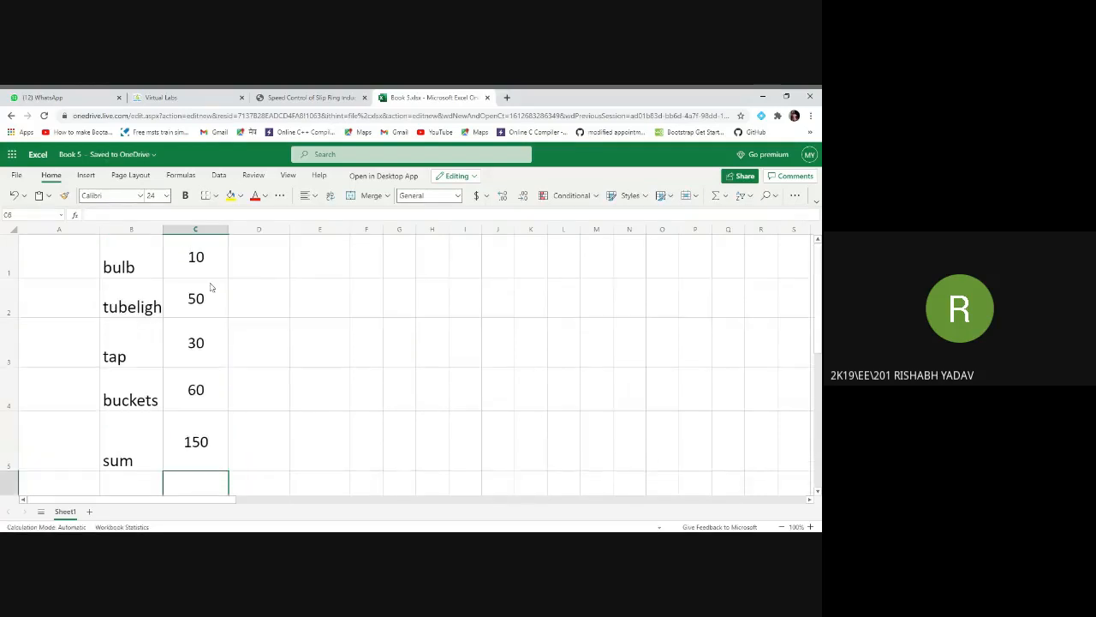
click(206, 447)
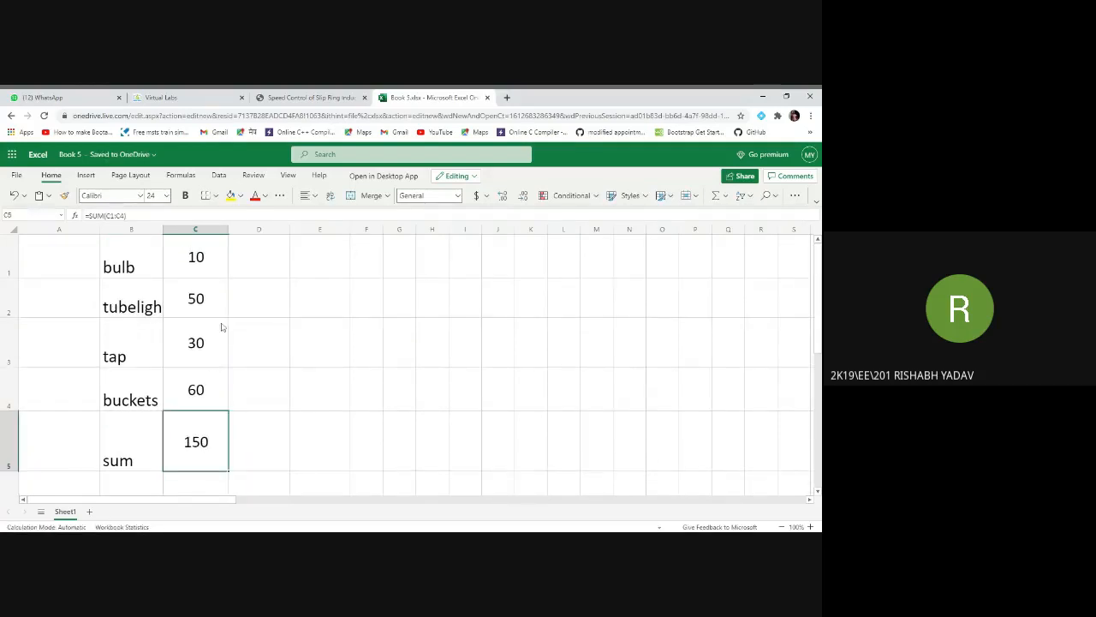
drag(196, 261, 203, 377)
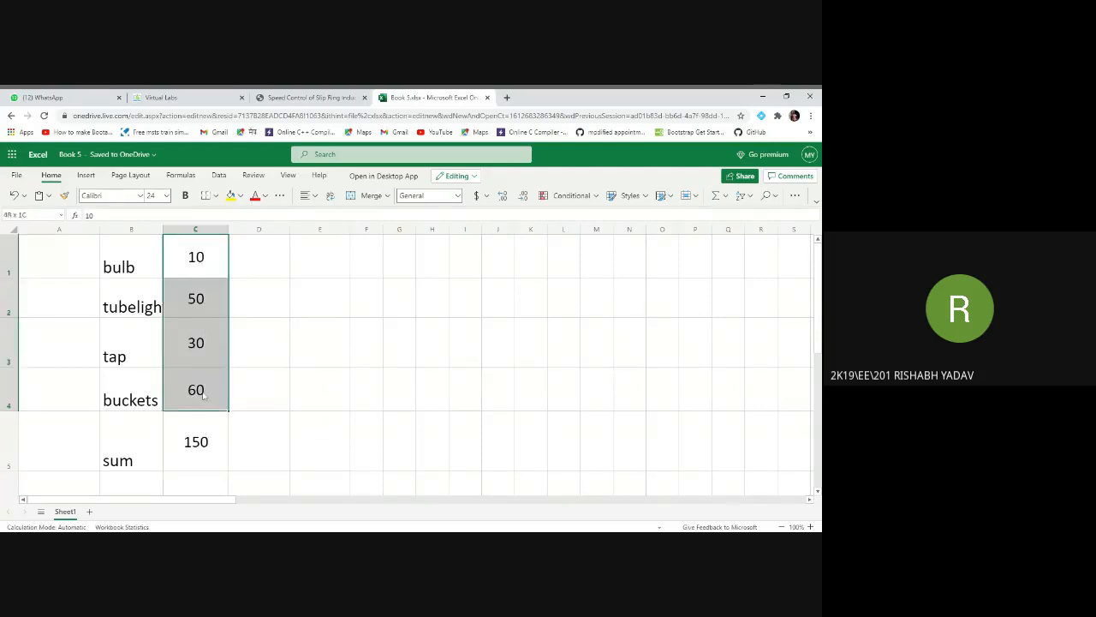
click(312, 347)
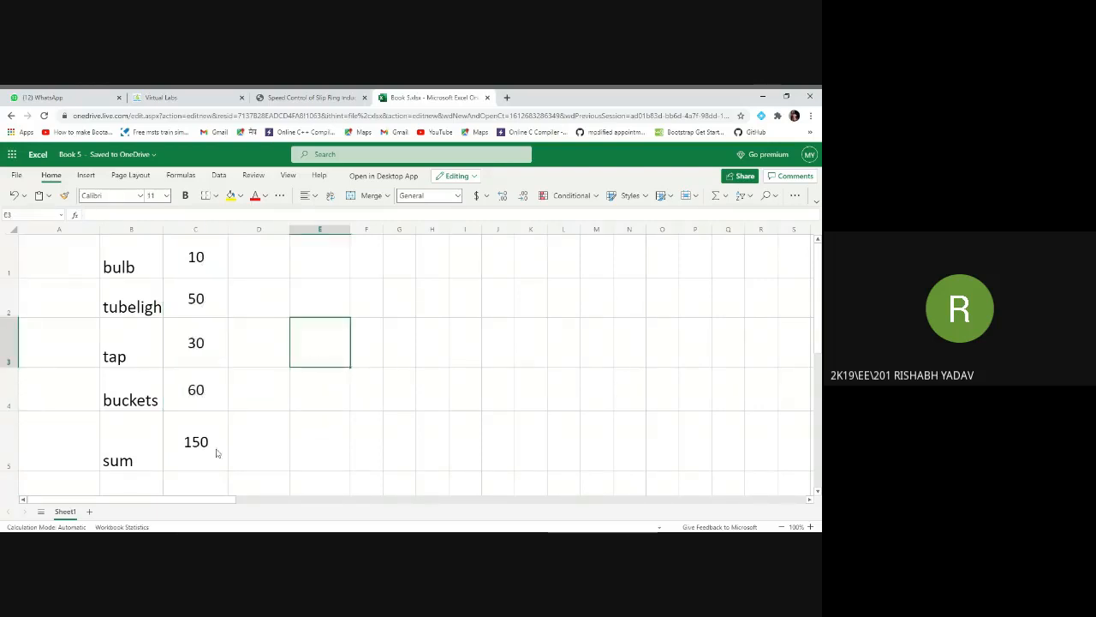
scroll(214, 428, down, 2)
scroll(211, 386, up, 2)
scroll(167, 310, down, 3)
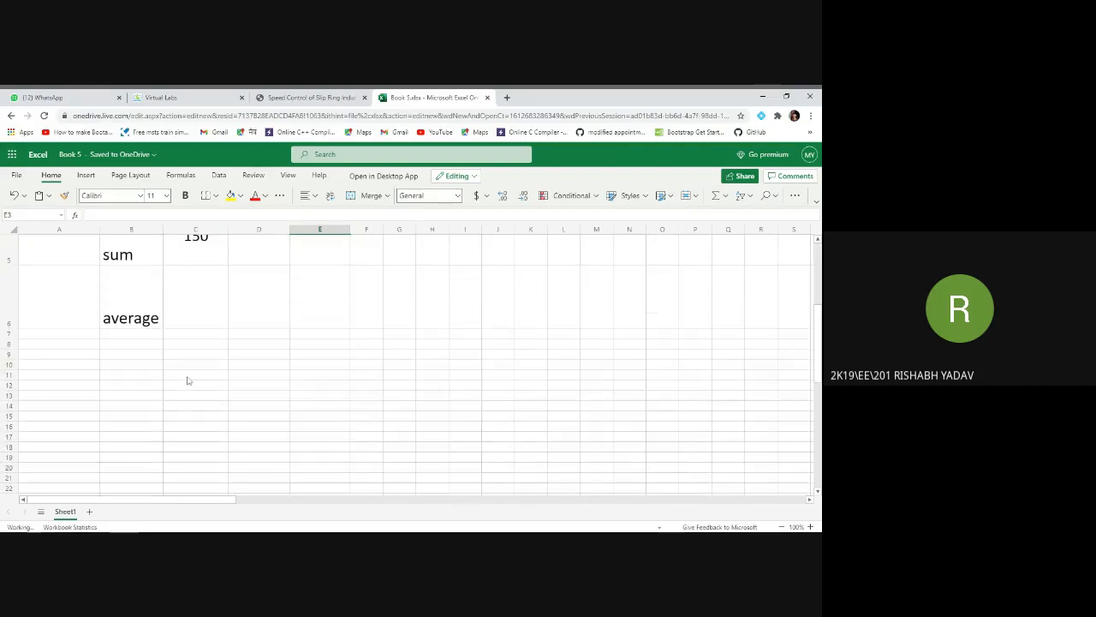
Insert the AVERAGE function from the Commonly Used category into cell C6, beside the 'average' label.
click(191, 310)
scroll(188, 313, up, 2)
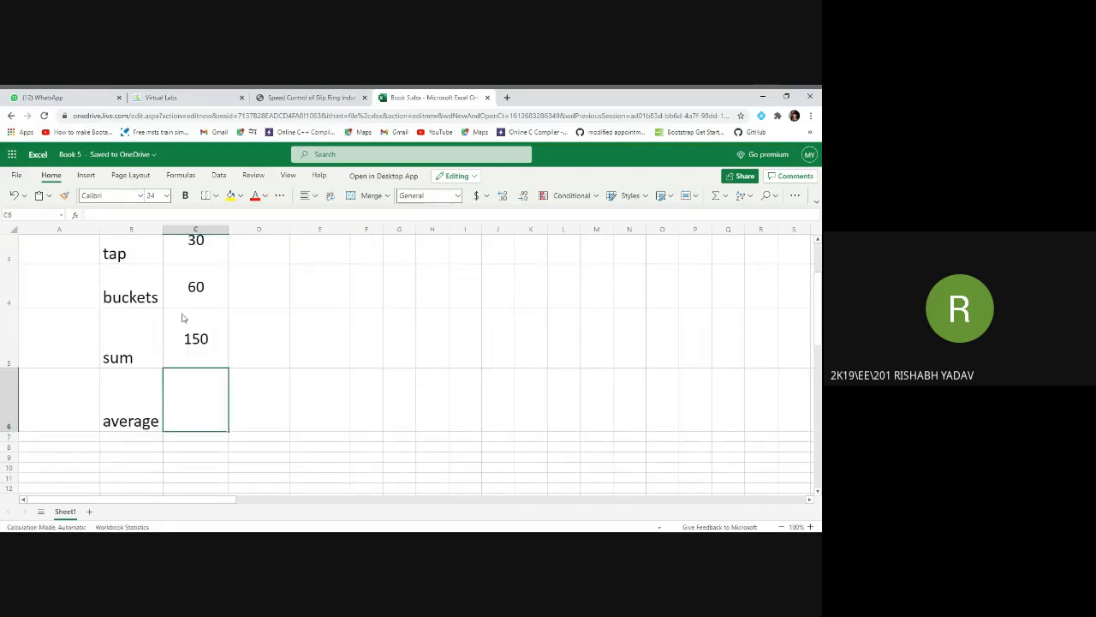
click(76, 215)
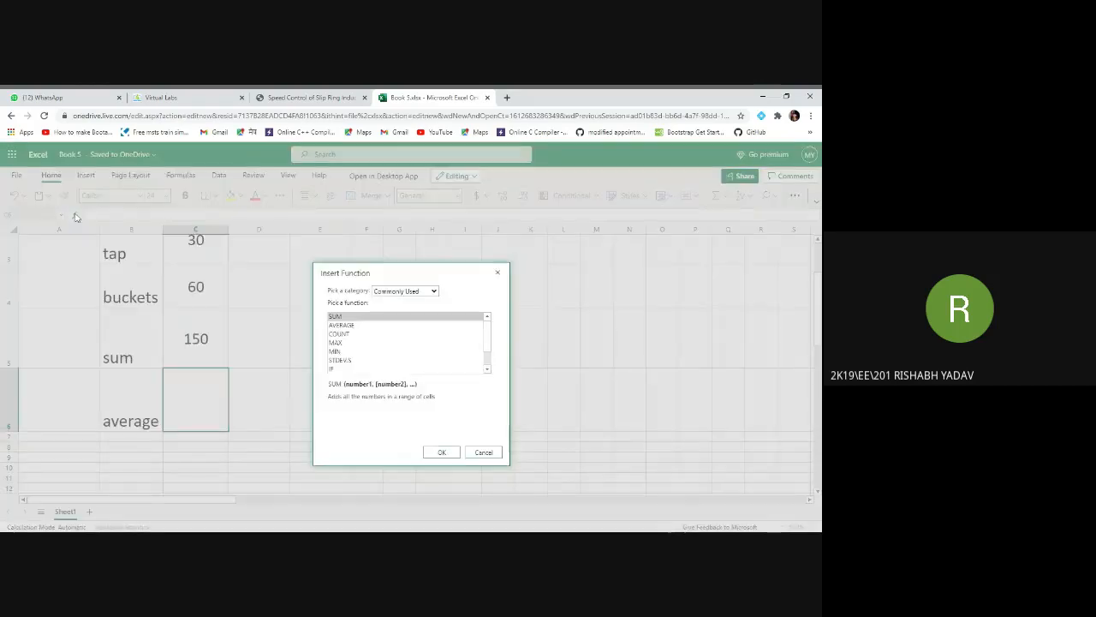
click(347, 326)
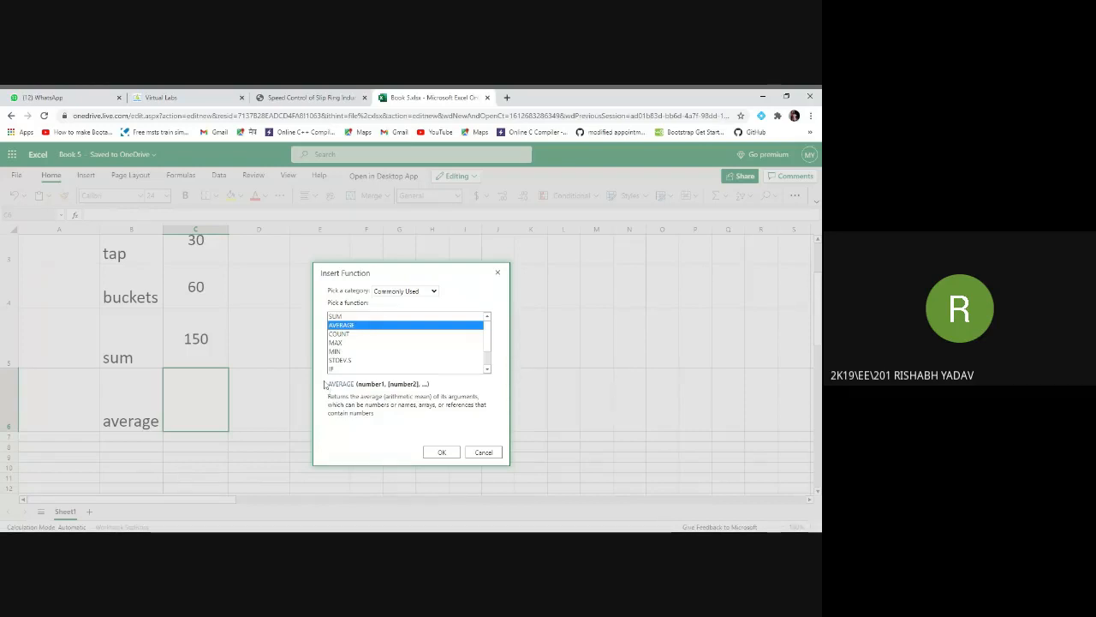
drag(329, 387, 437, 389)
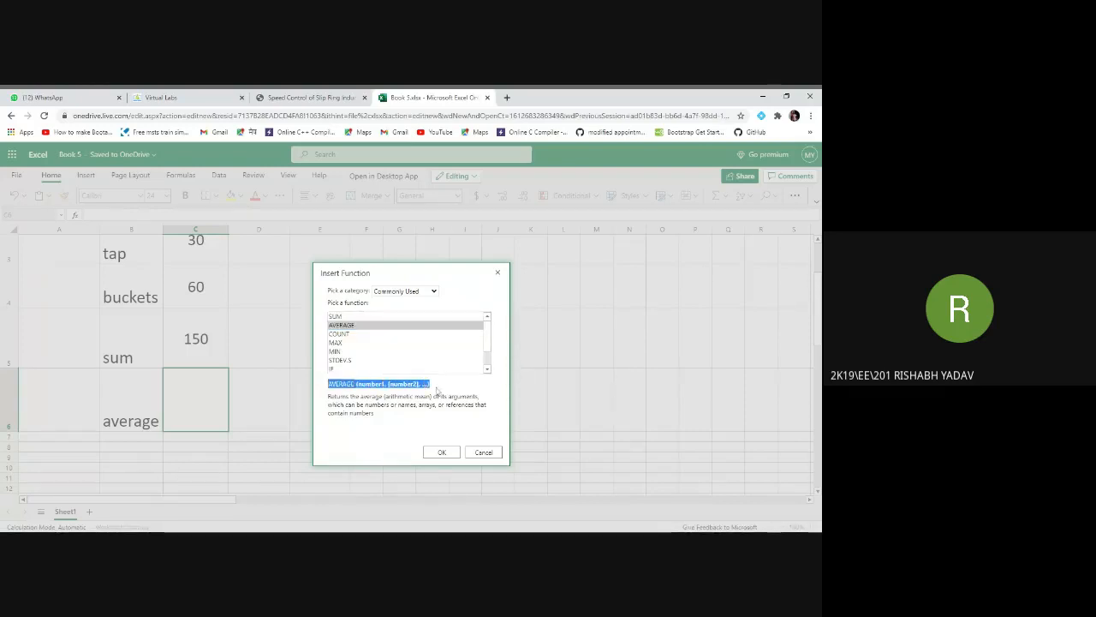
click(422, 395)
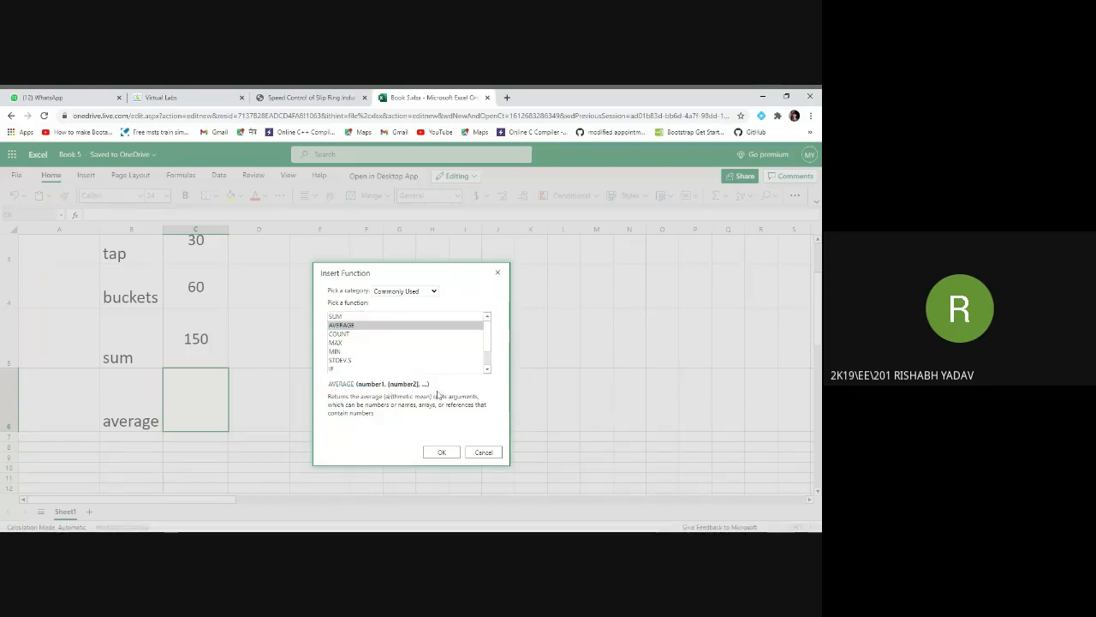
click(369, 325)
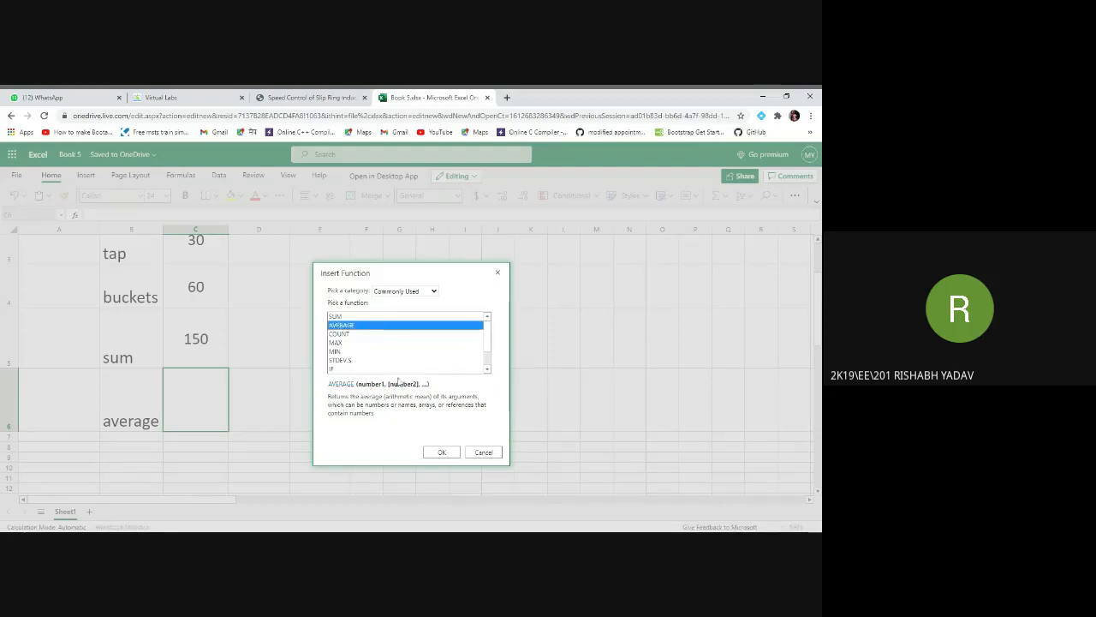
click(442, 452)
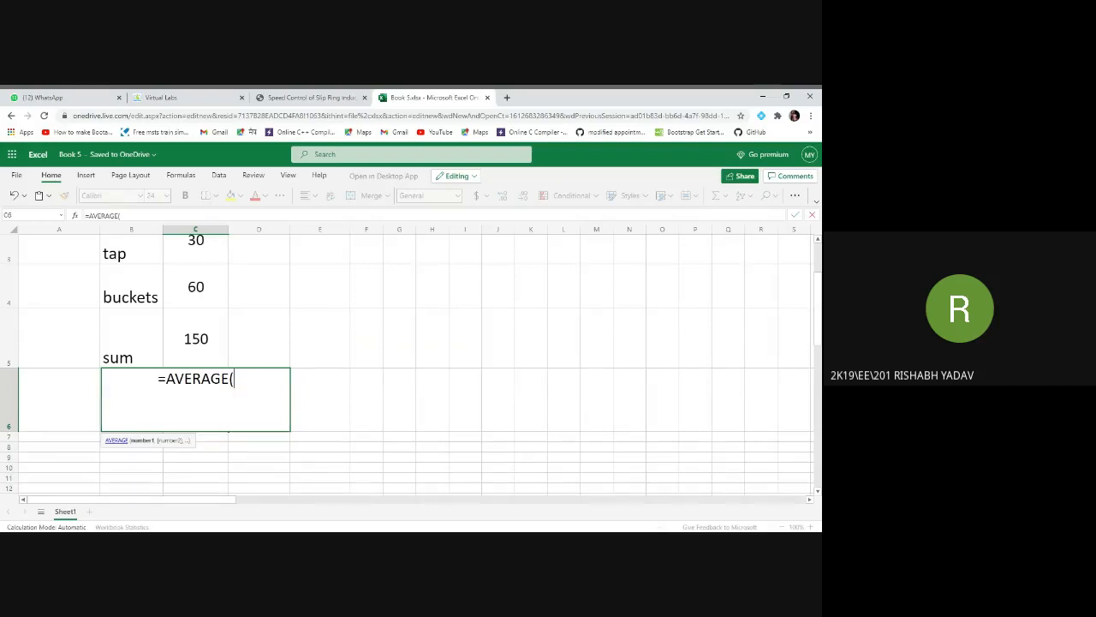
Complete the formula in cell C6 as =AVERAGE(C1:C4), covering the four item values.
scroll(196, 342, up, 3)
click(195, 267)
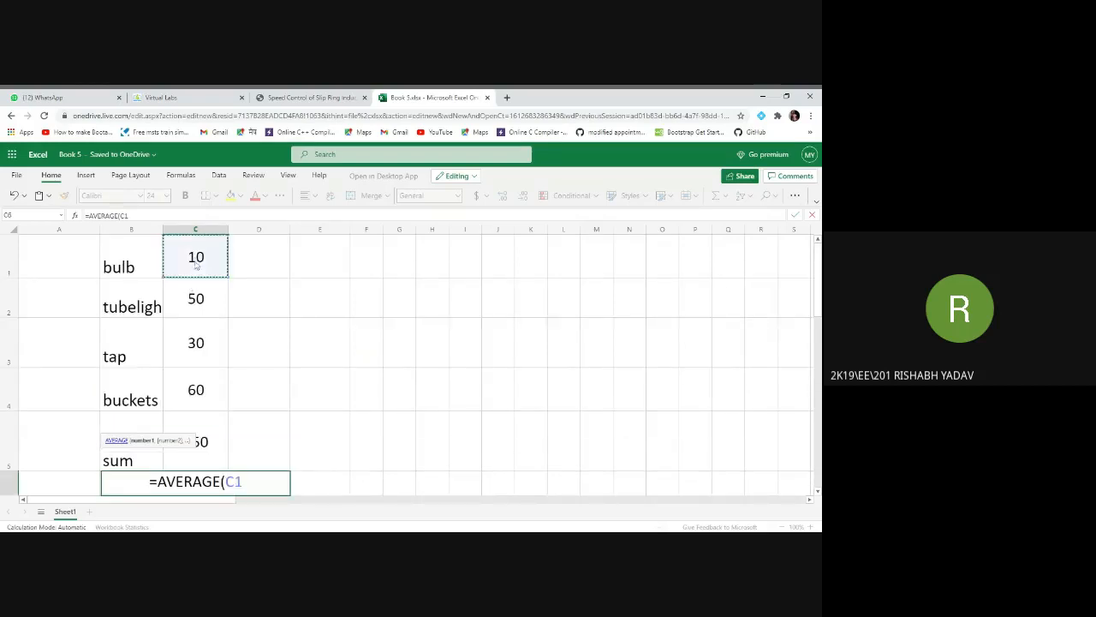
drag(196, 267, 199, 399)
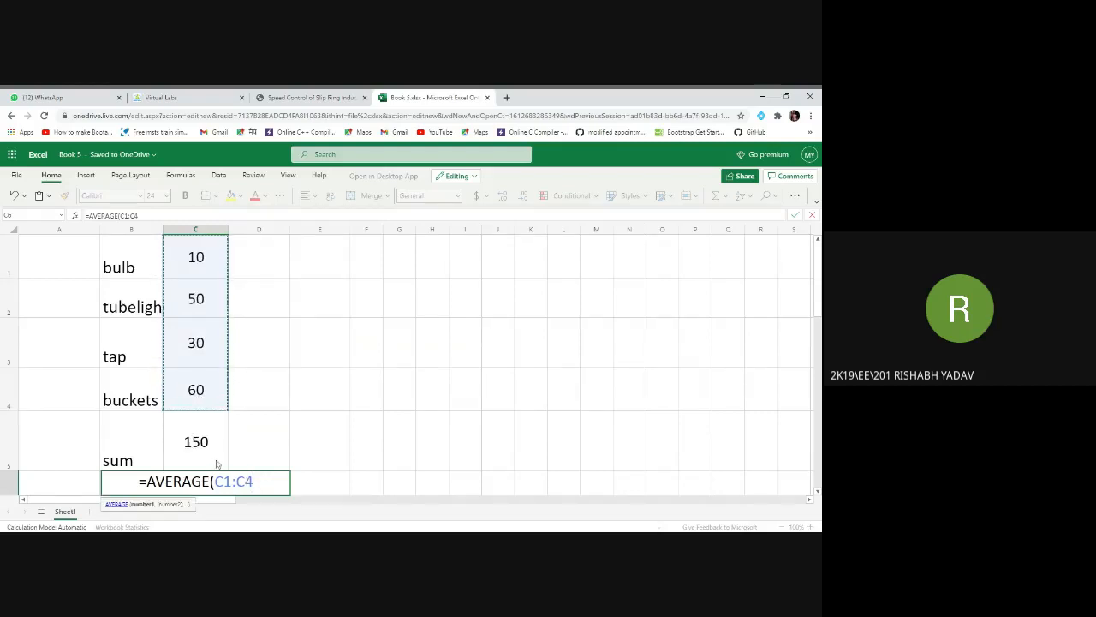
text())
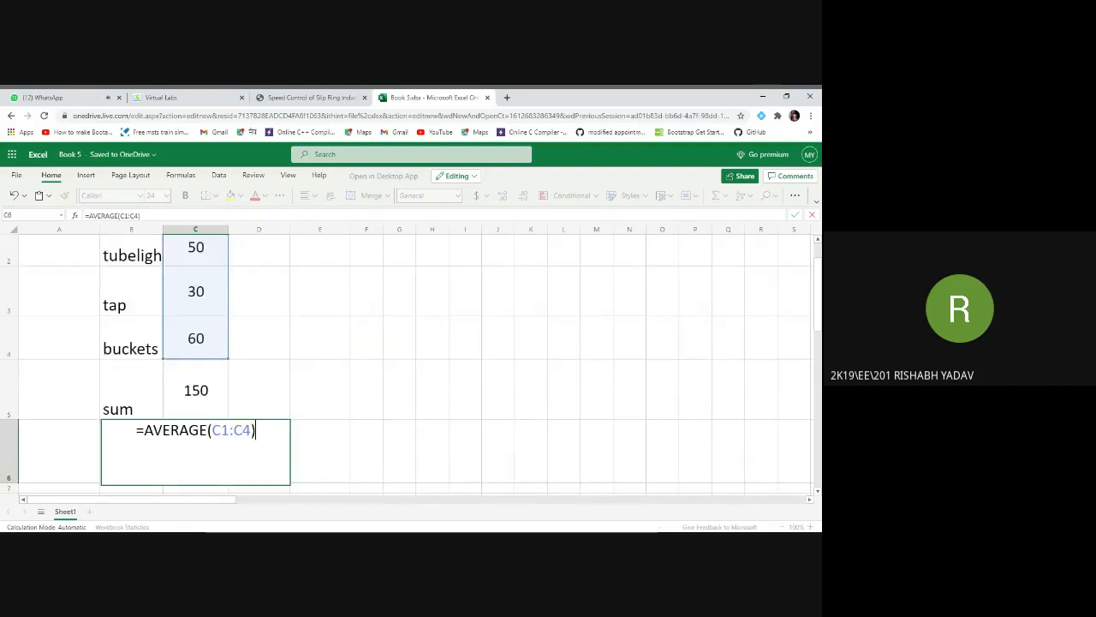
key(Return)
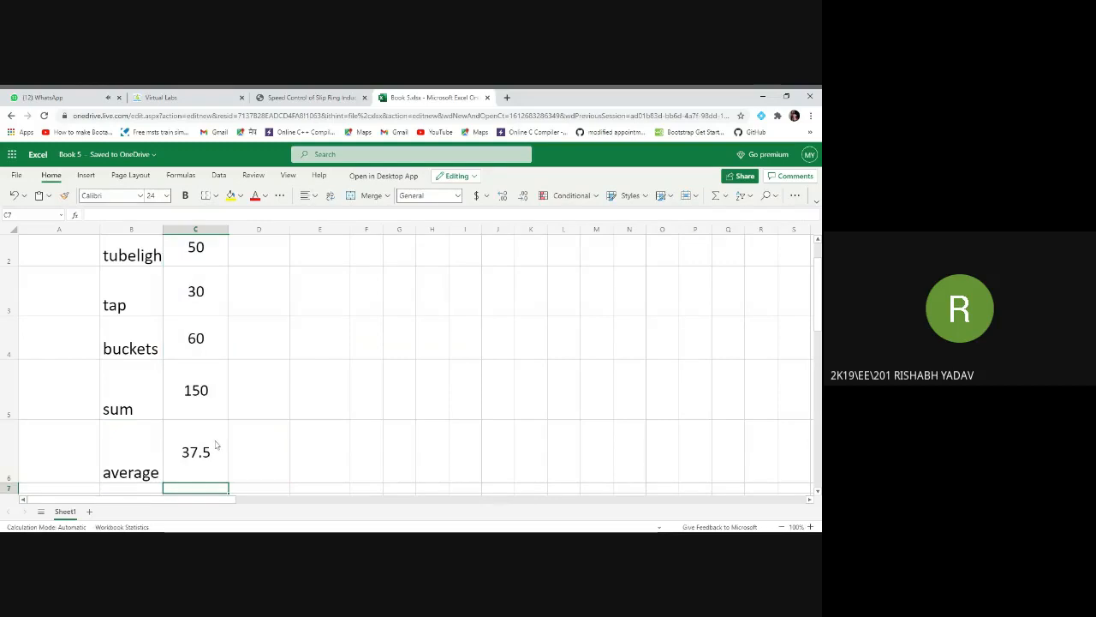
click(190, 453)
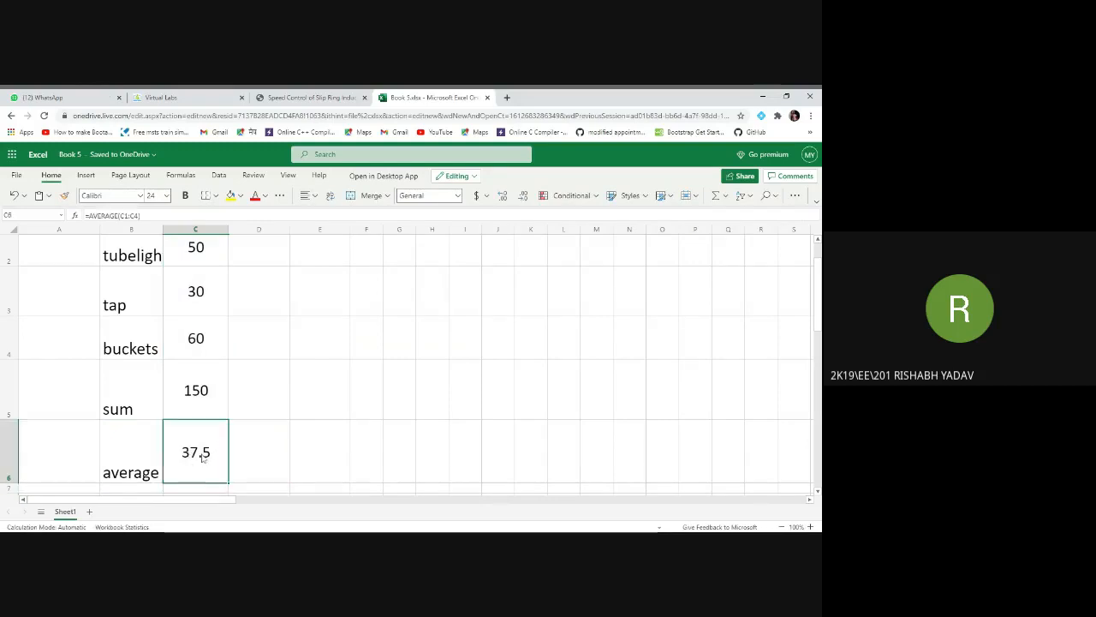
Set the font size of the whole of column D to 20.
scroll(196, 456, up, 1)
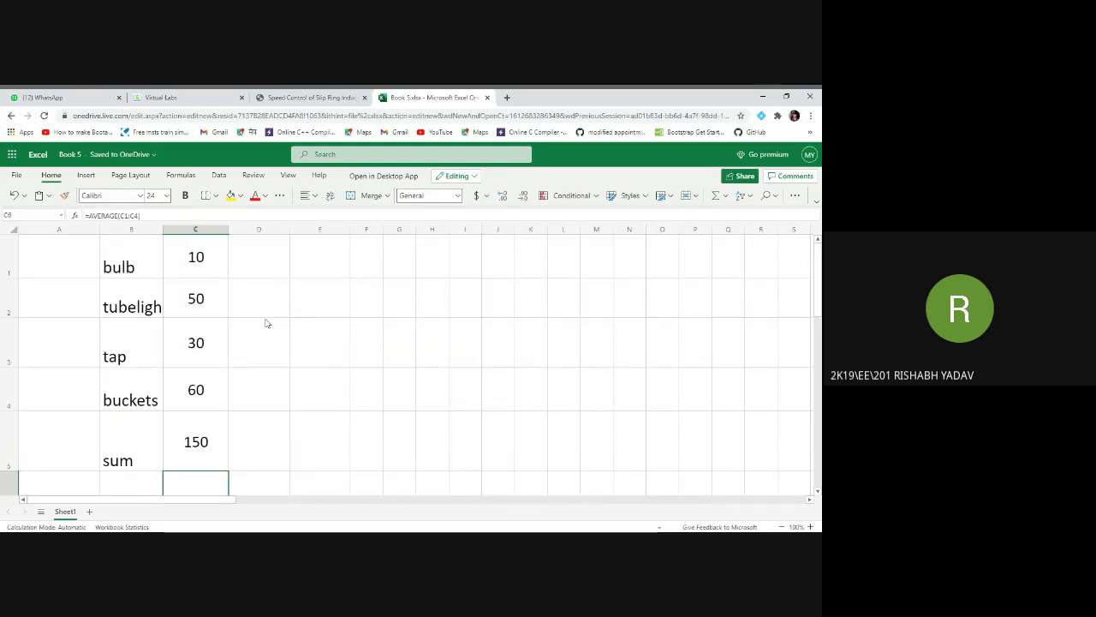
click(268, 266)
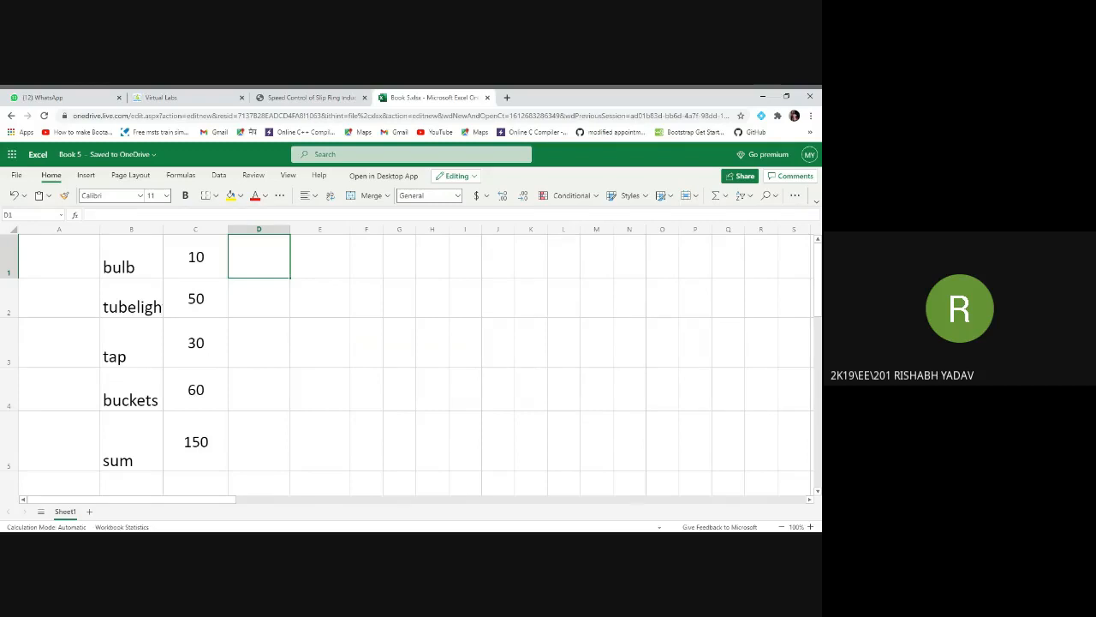
click(259, 229)
click(166, 195)
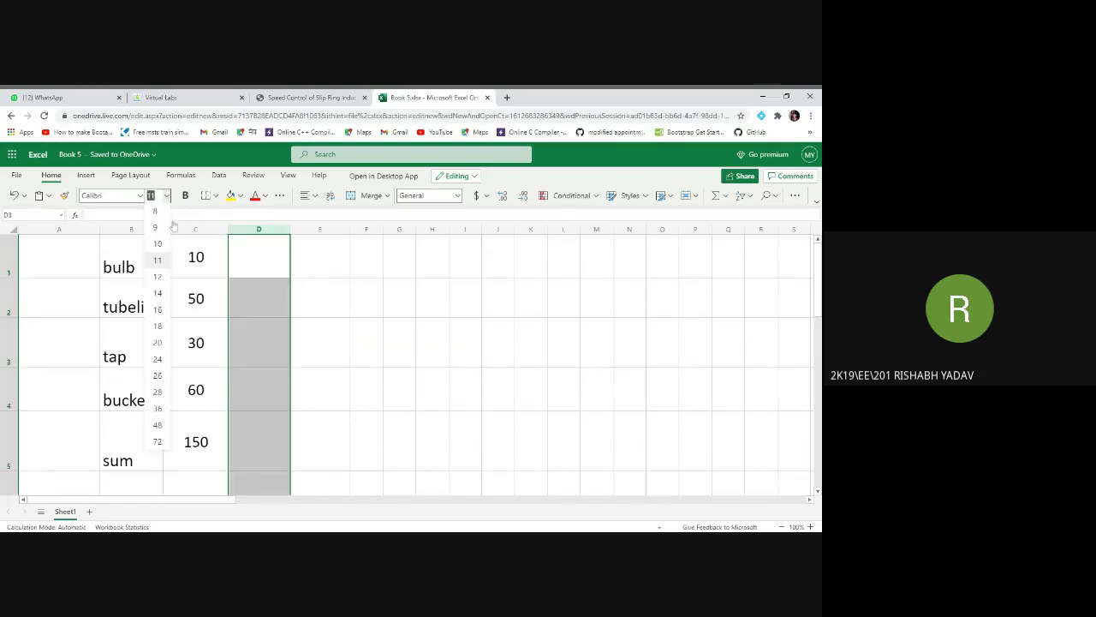
click(157, 343)
Enter the value 5 in each of the cells D1 to D4.
click(265, 267)
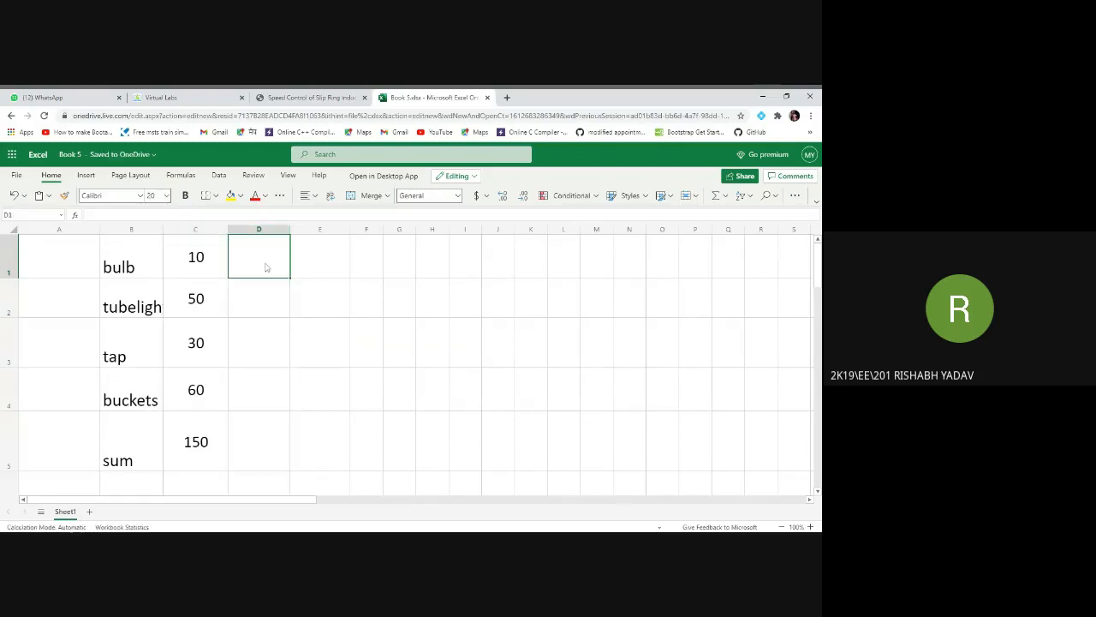
text(5)
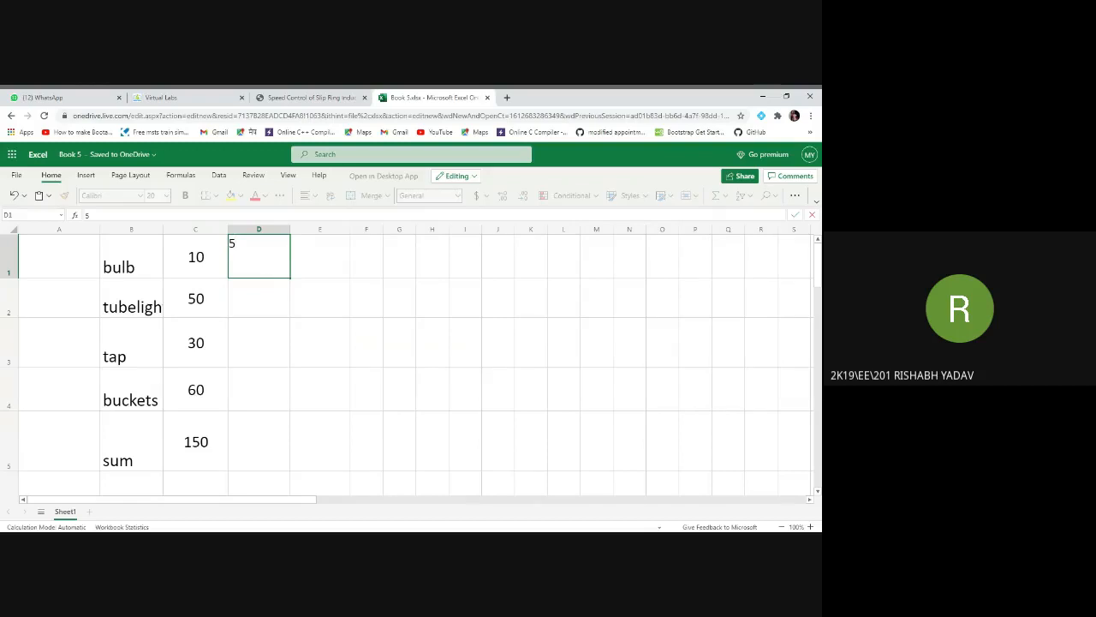
key(Return)
text(5)
key(Return)
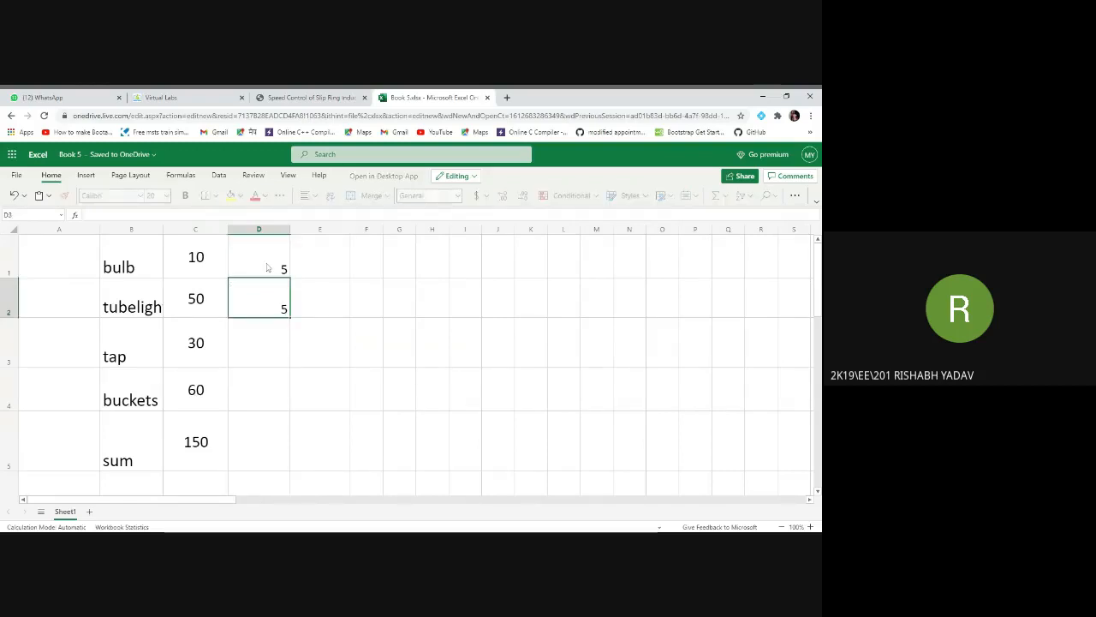
text(5)
key(Return)
text(5)
key(Return)
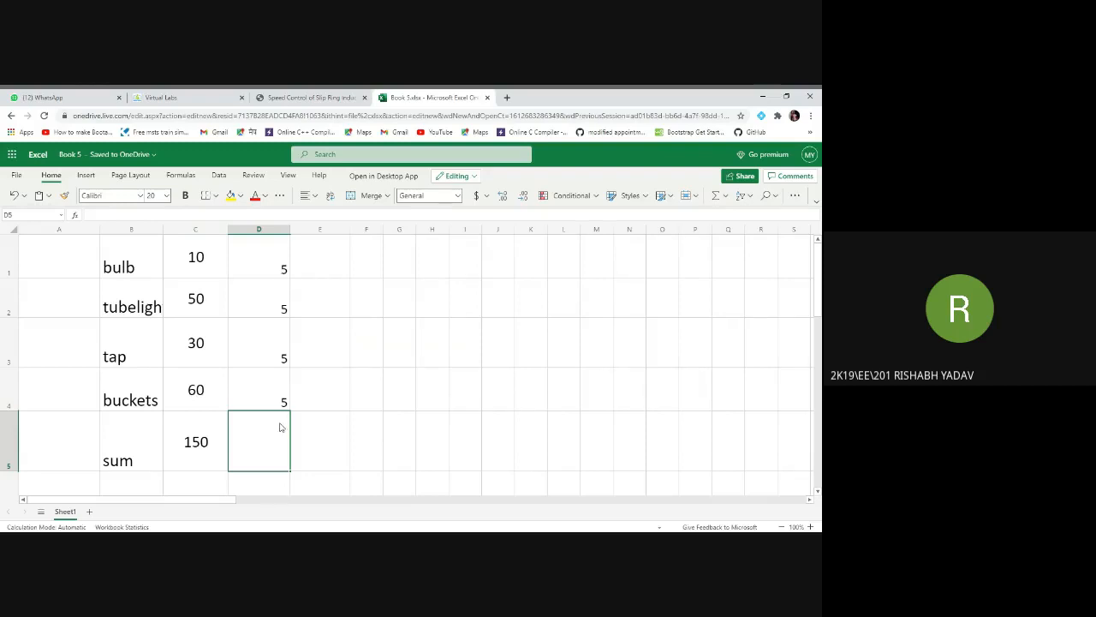
Enter the worked calculation 20/4=5 as text in cell D5, beneath the four values of 5.
click(323, 421)
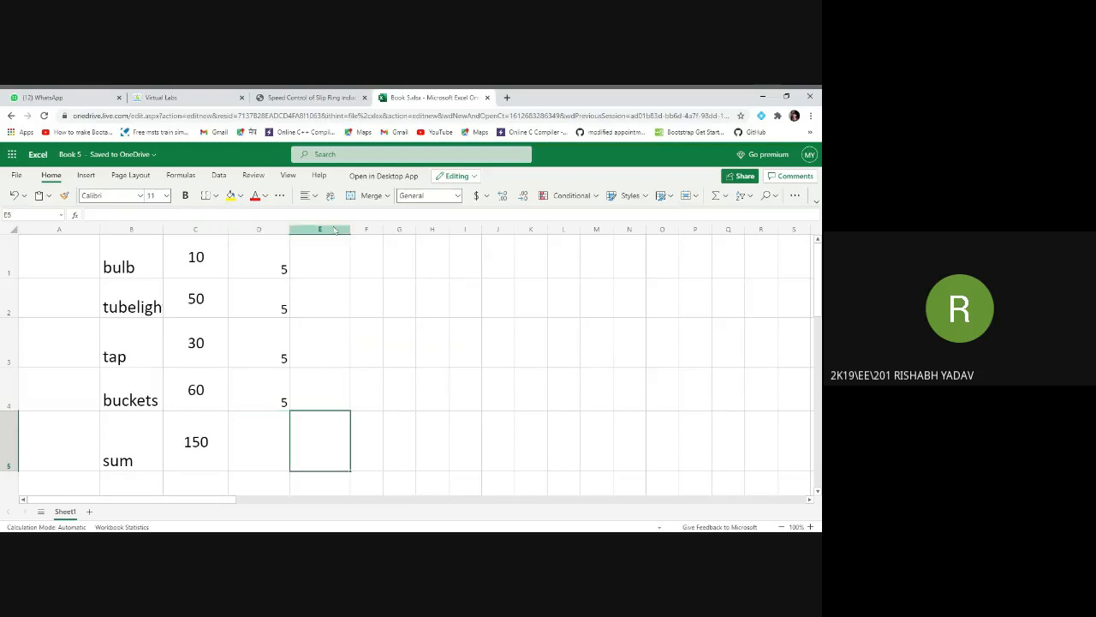
click(267, 429)
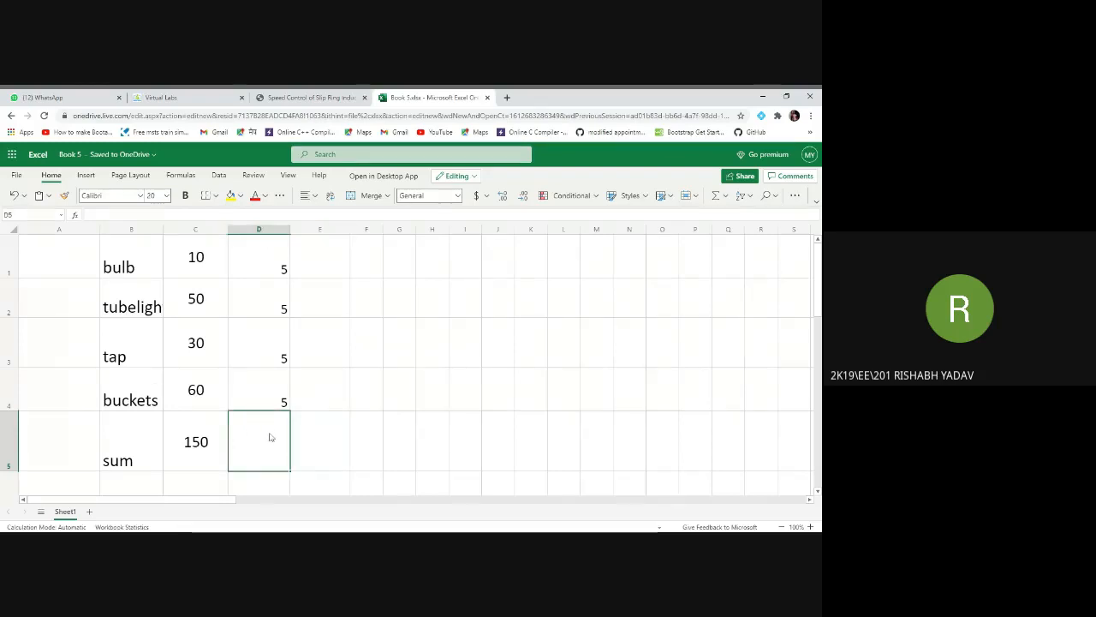
scroll(267, 430, down, 1)
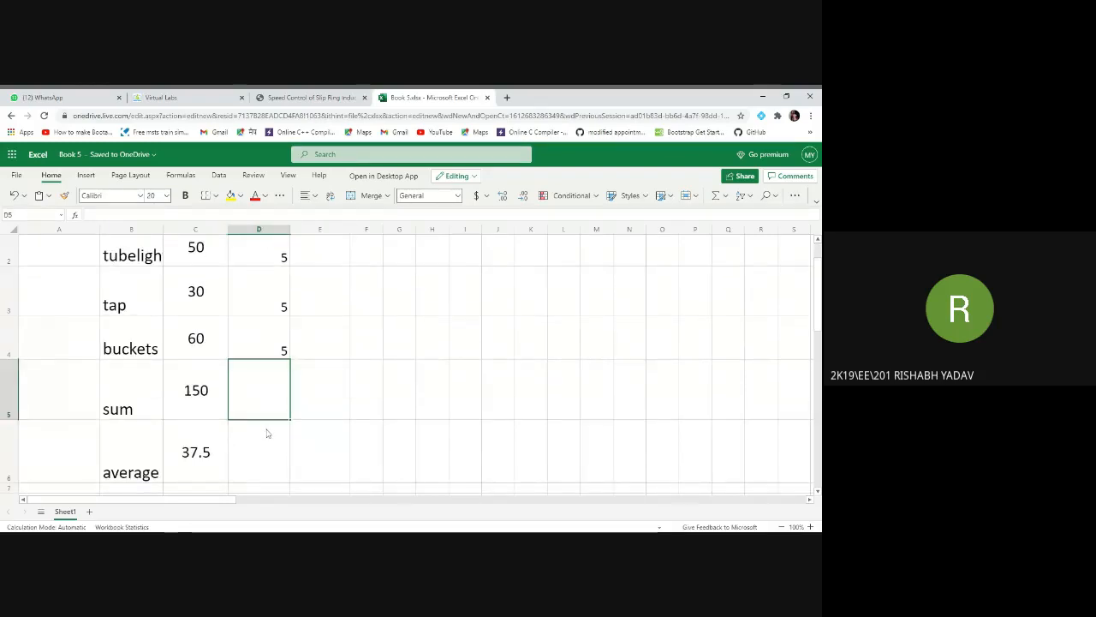
scroll(275, 433, up, 1)
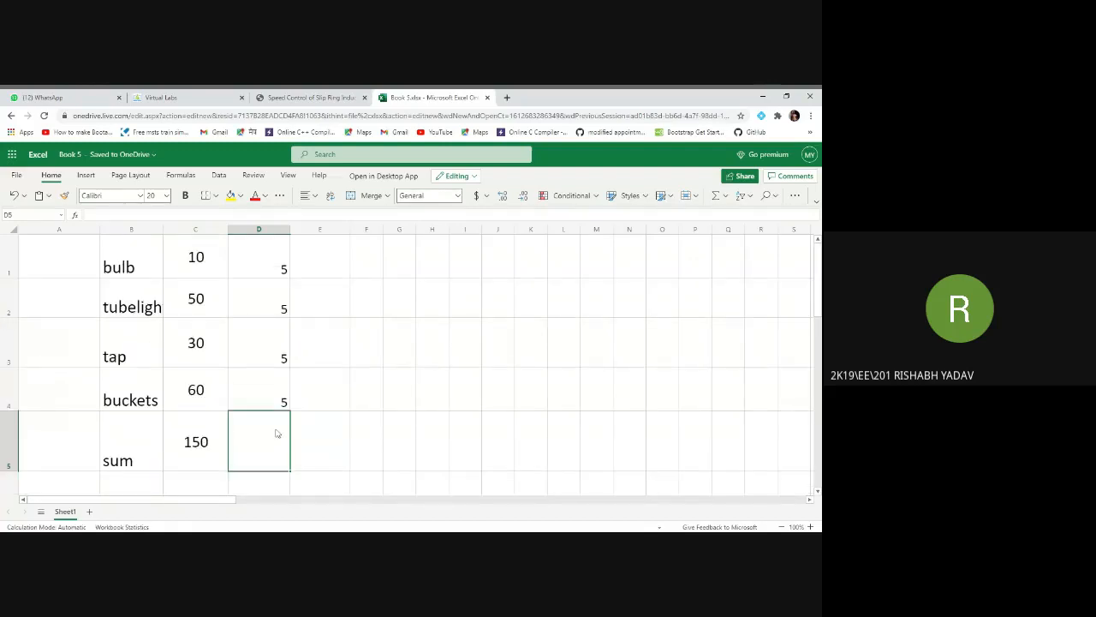
text(20)
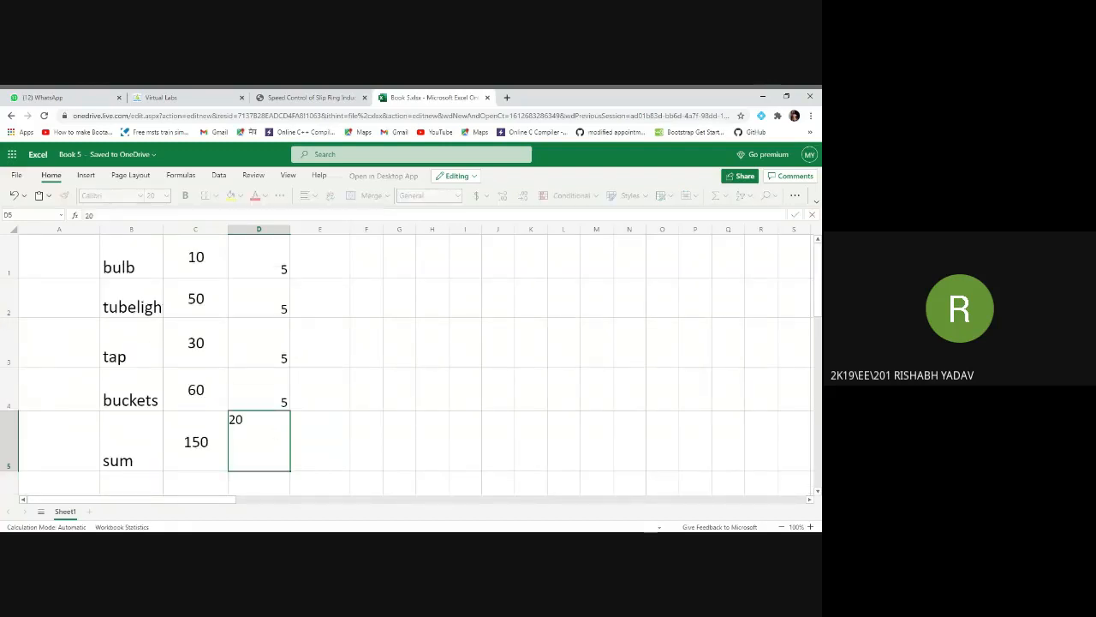
text(/4=5)
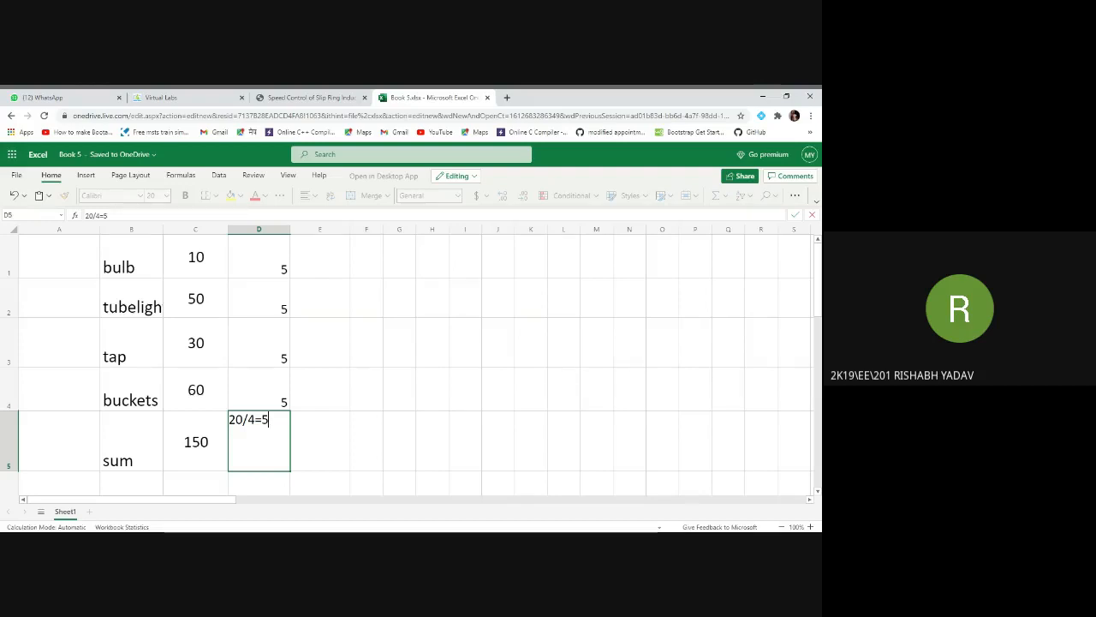
key(Home)
key(shift+Right)
key(shift+Right)
key(shift+Right)
key(shift+Right)
key(End)
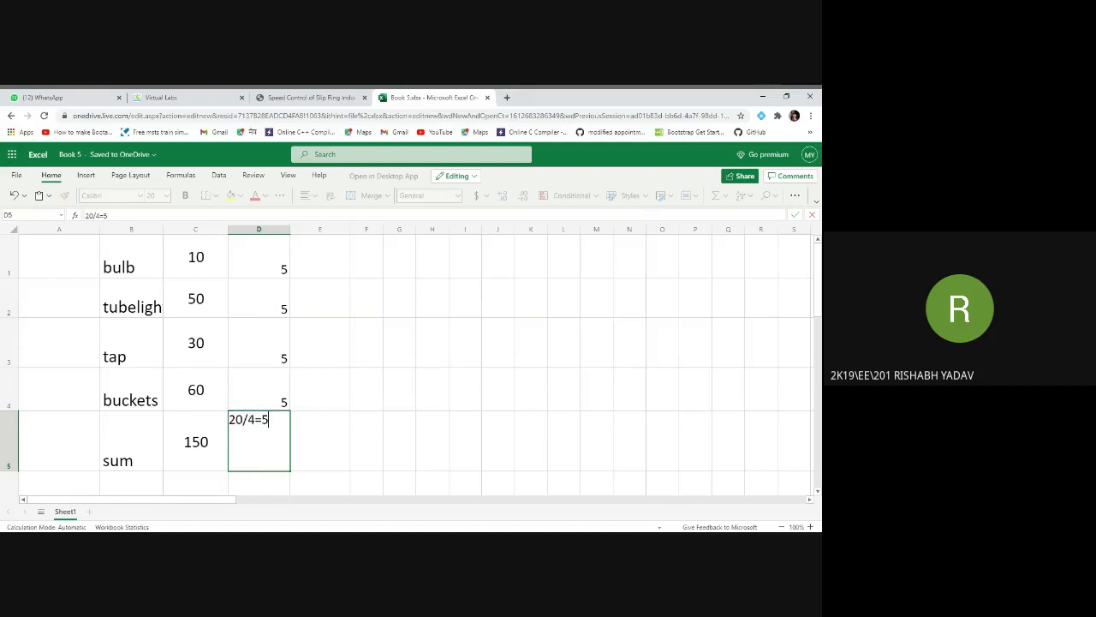
Insert the AVERAGE function in cell E5 over the column D values, as =AVERAGE(D1:D4).
click(339, 459)
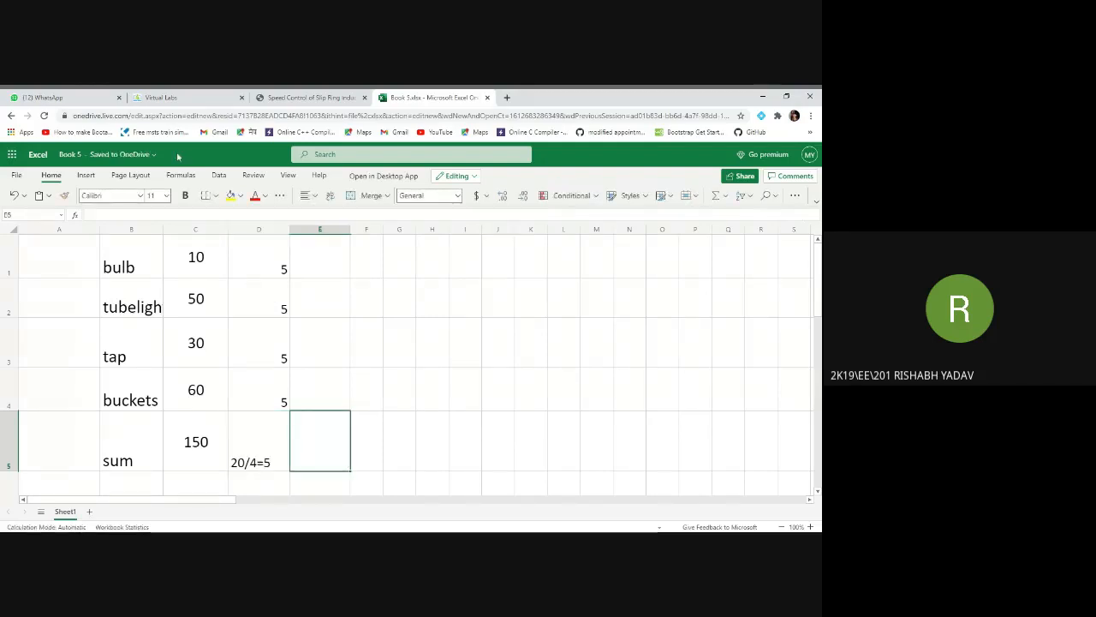
click(74, 215)
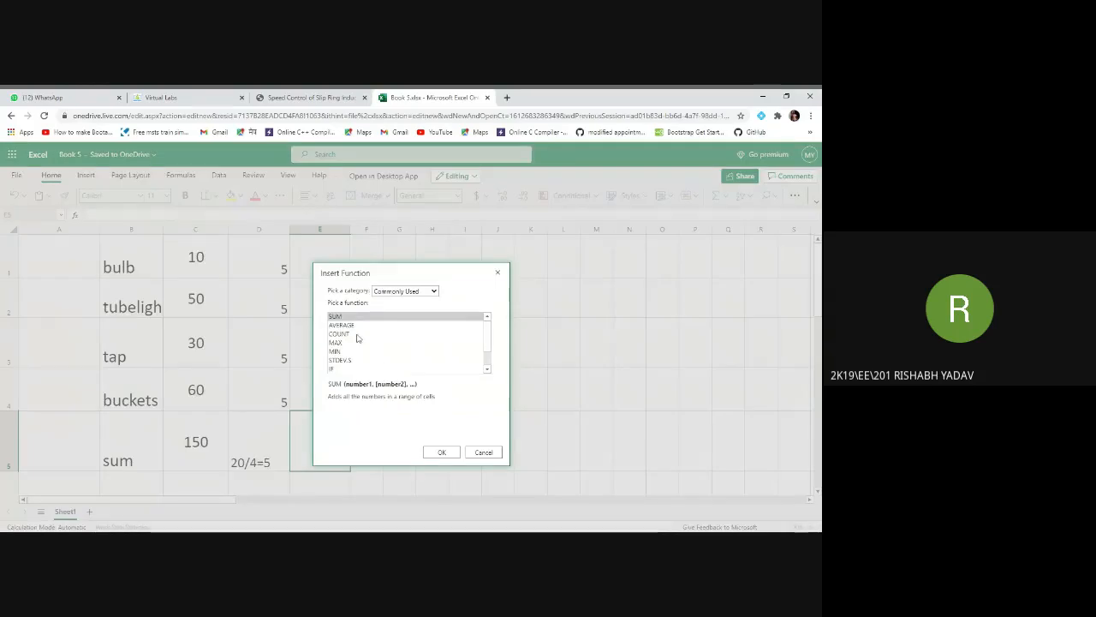
click(343, 324)
click(442, 452)
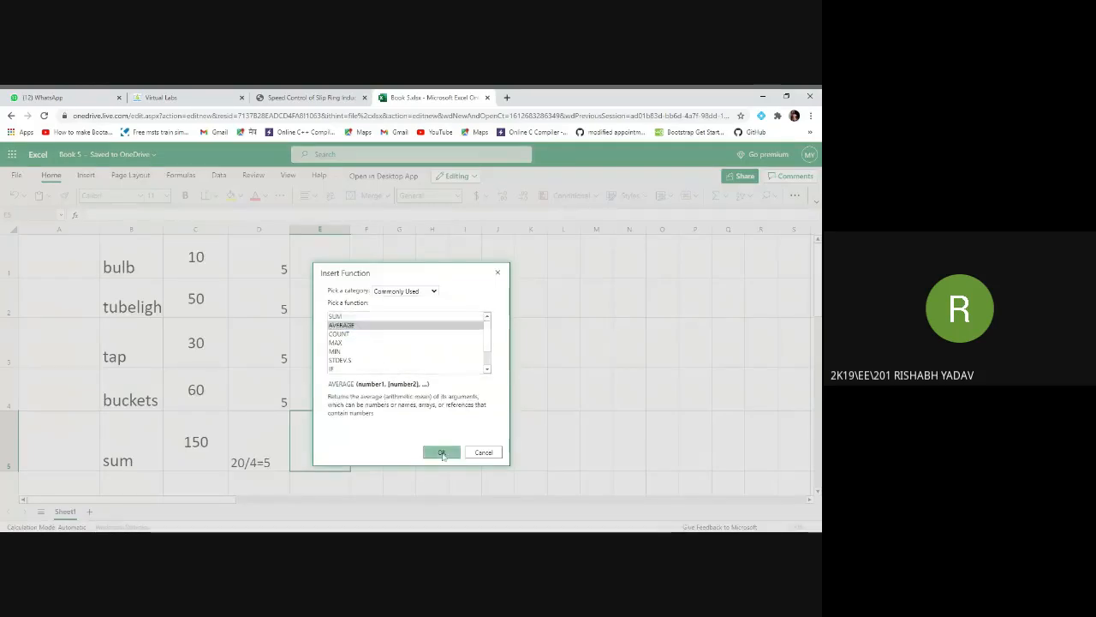
drag(274, 267, 279, 386)
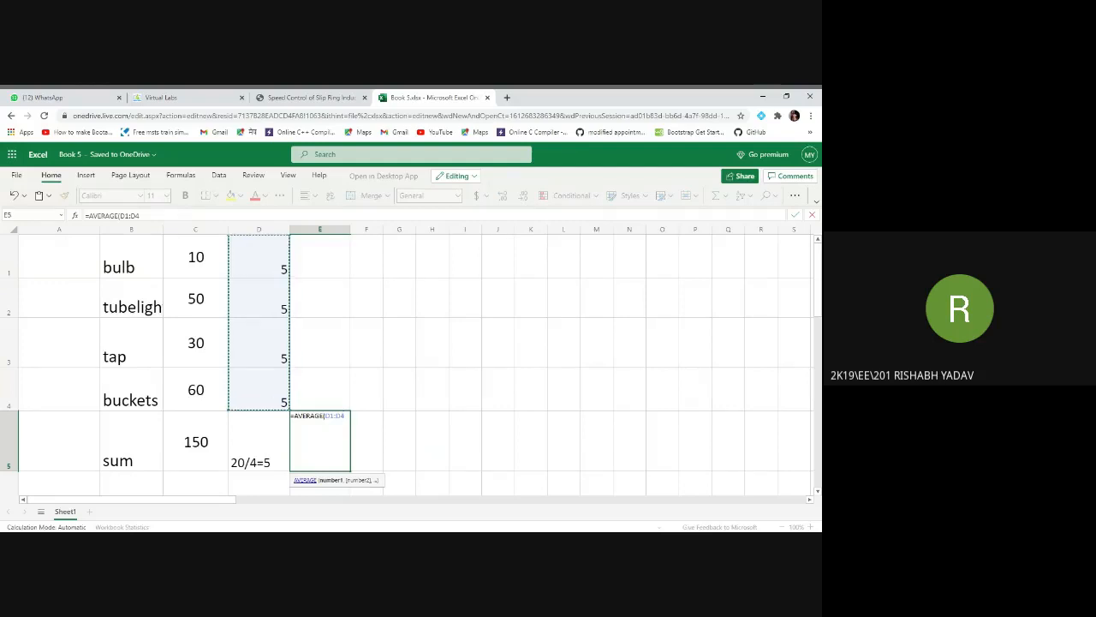
text())
key(Return)
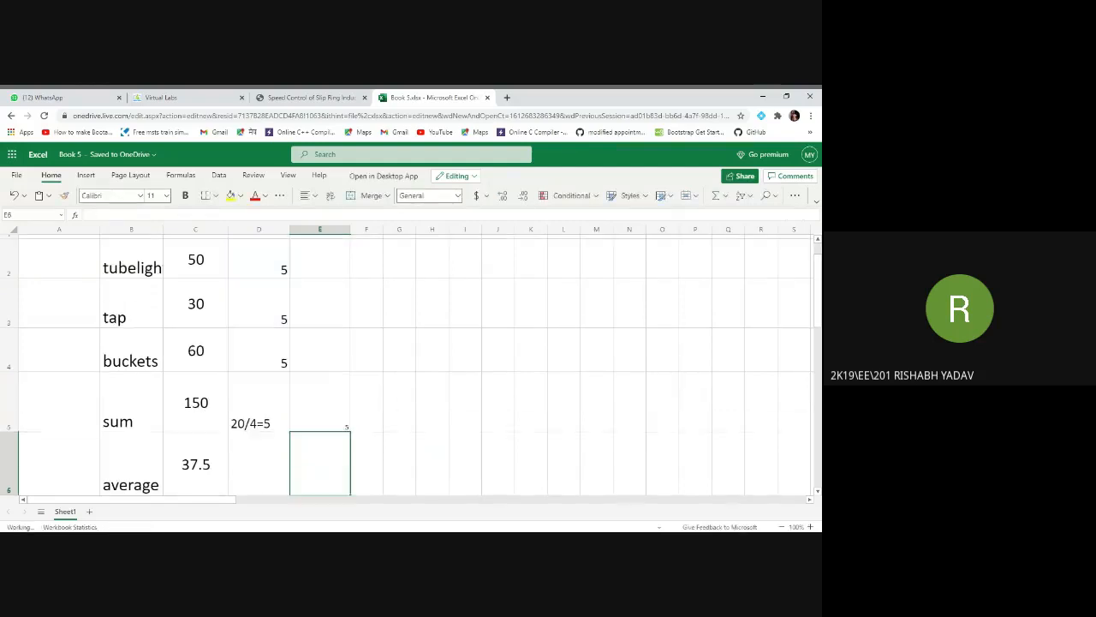
Set the font size of the average result in cell E5 to 24.
click(337, 414)
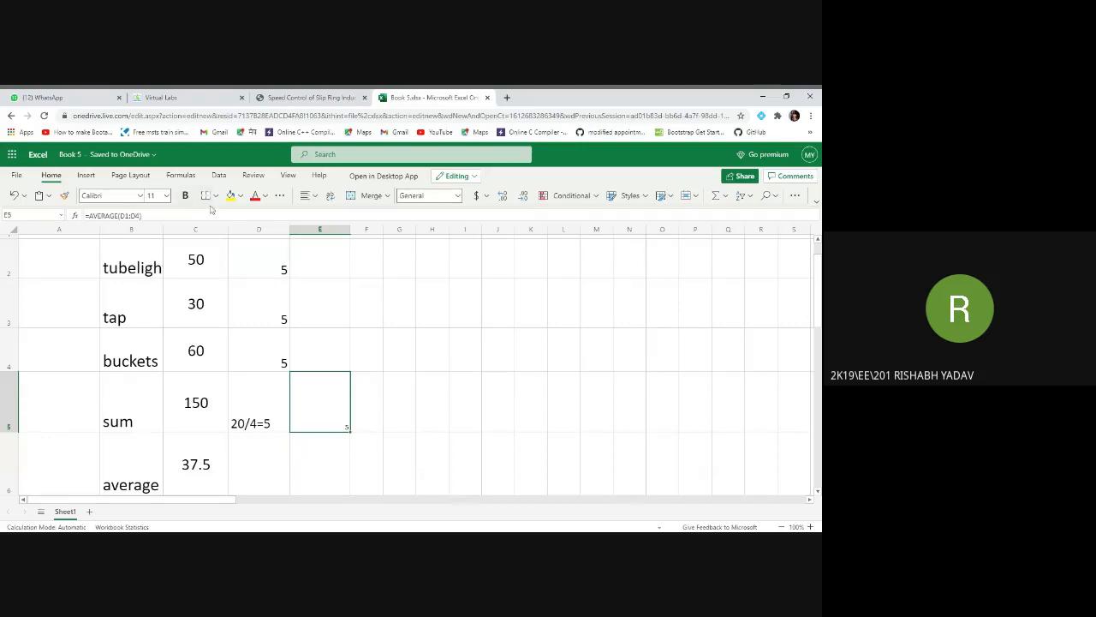
scroll(262, 374, up, 1)
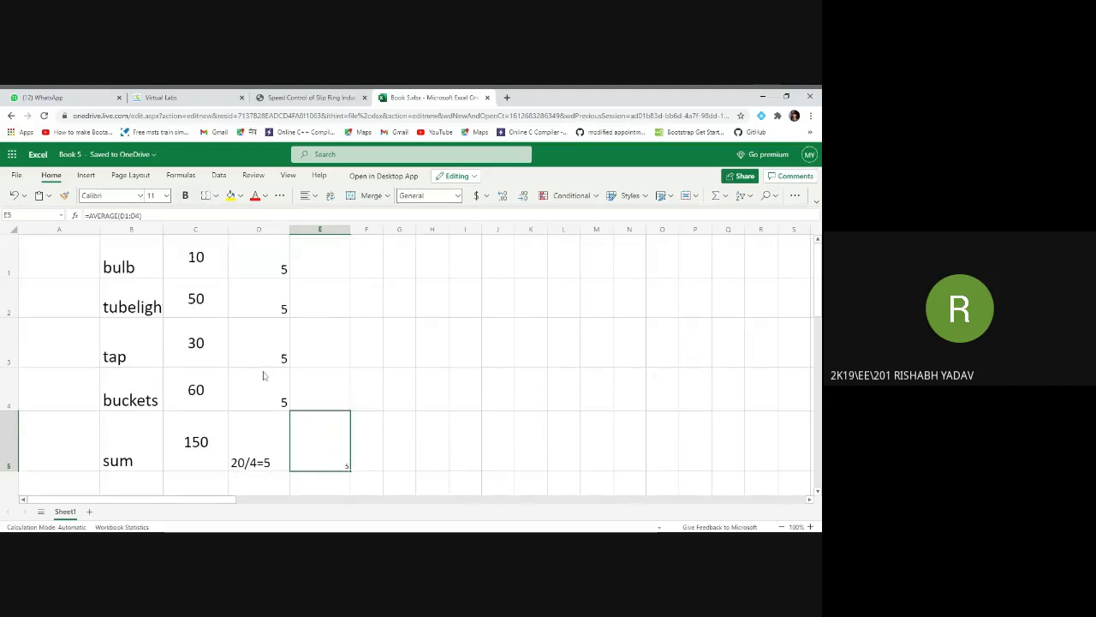
click(265, 435)
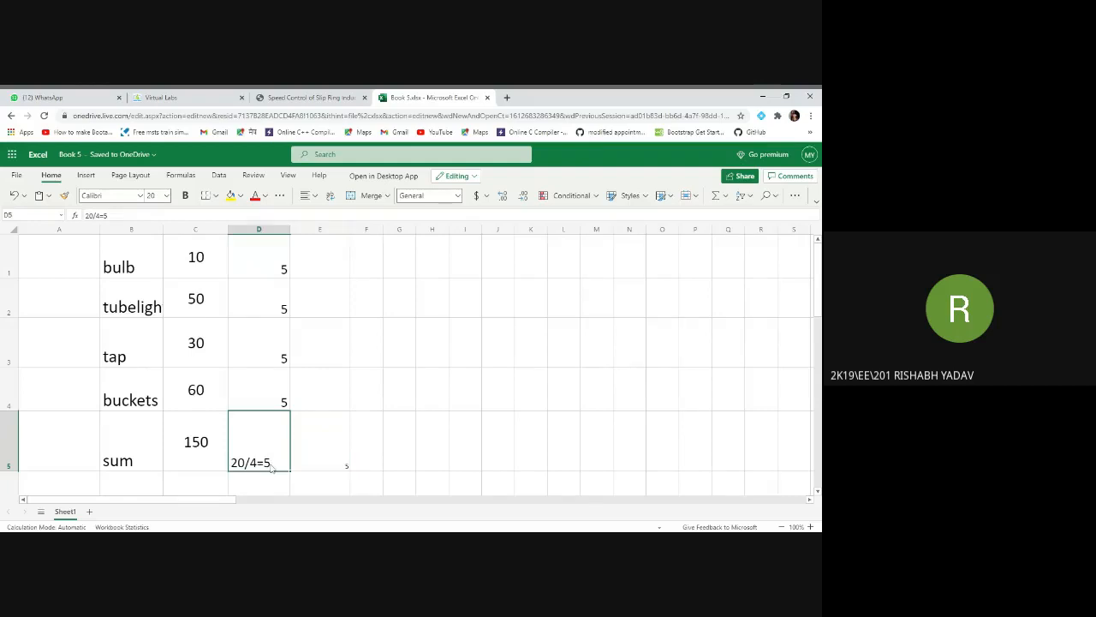
click(318, 464)
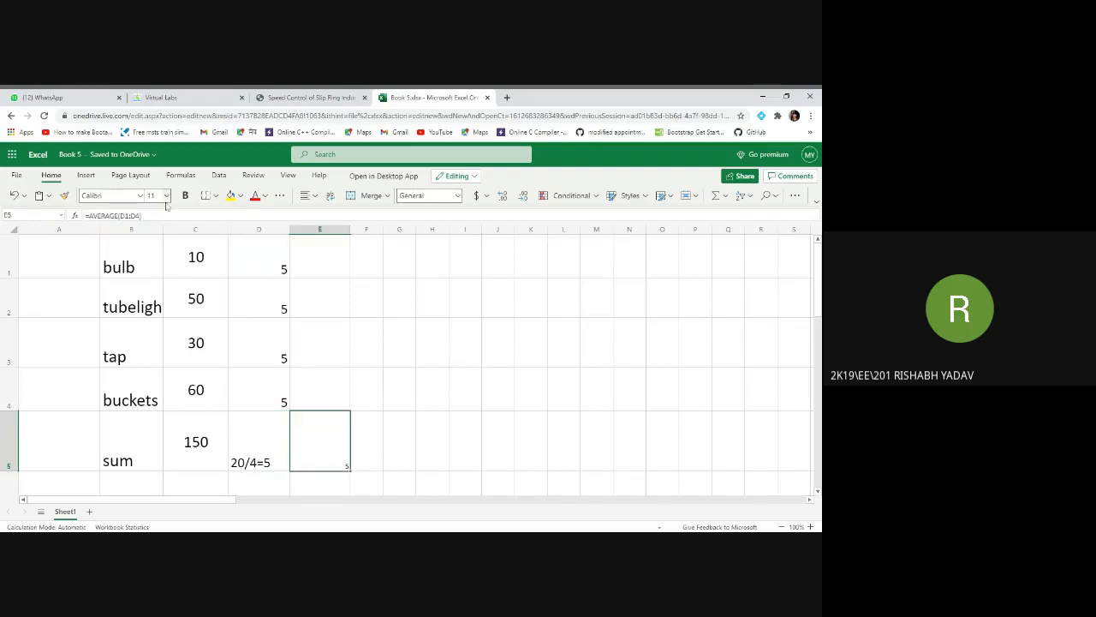
click(167, 197)
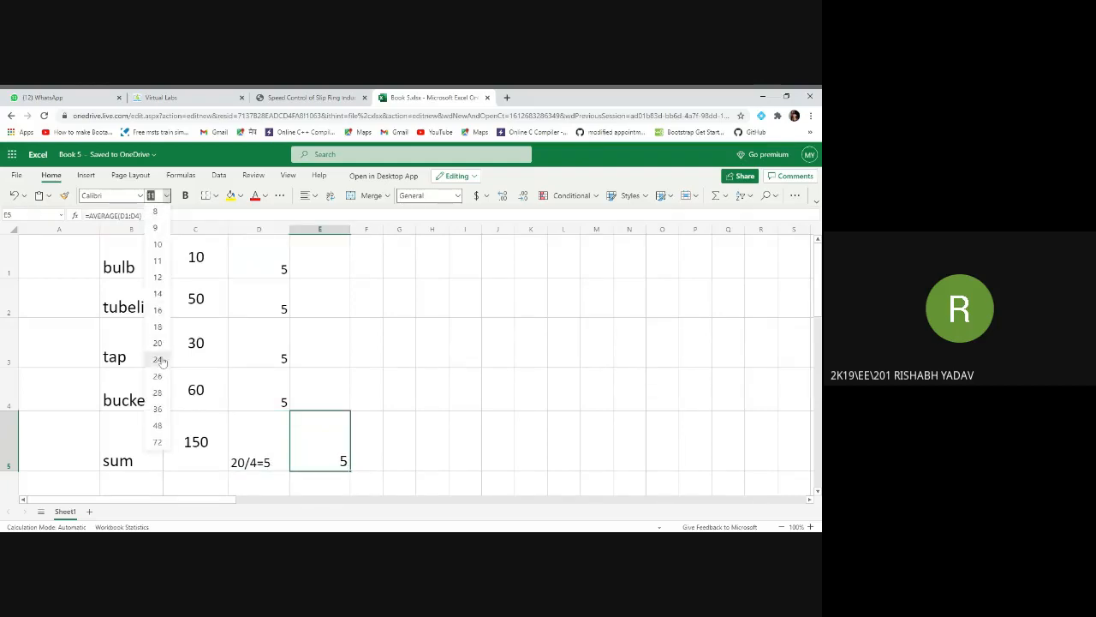
click(158, 360)
click(388, 381)
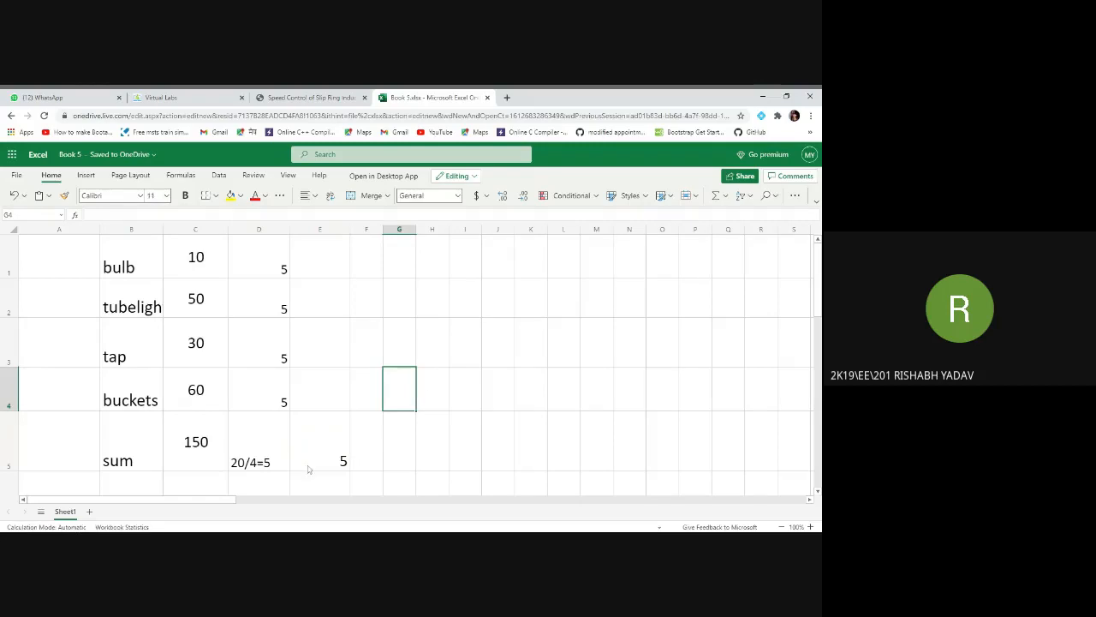
scroll(313, 448, down, 1)
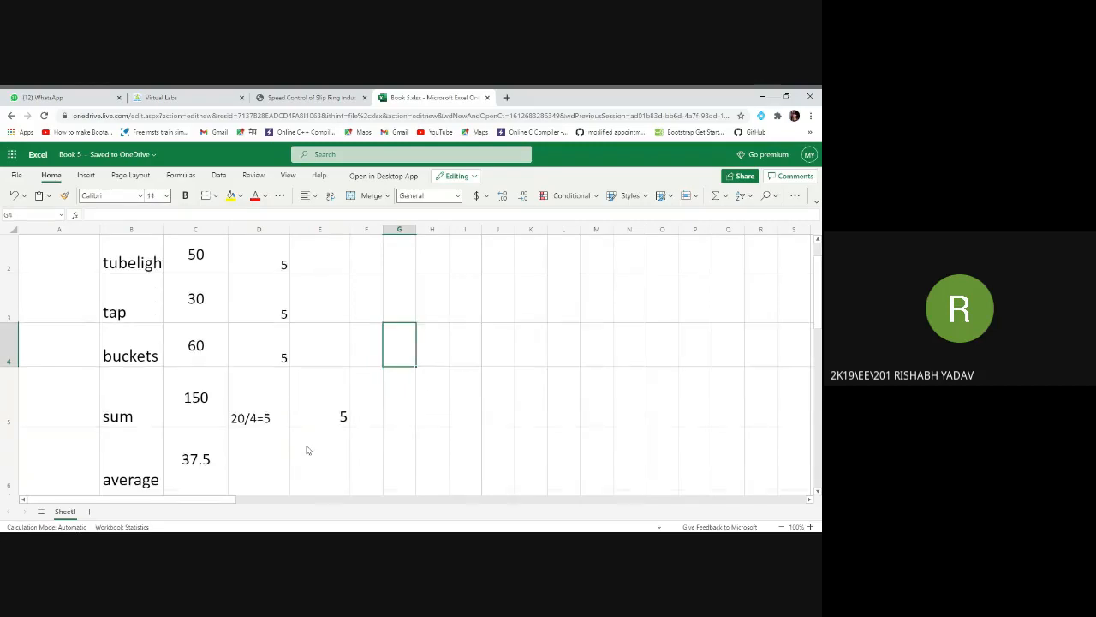
scroll(225, 447, down, 1)
scroll(238, 443, up, 2)
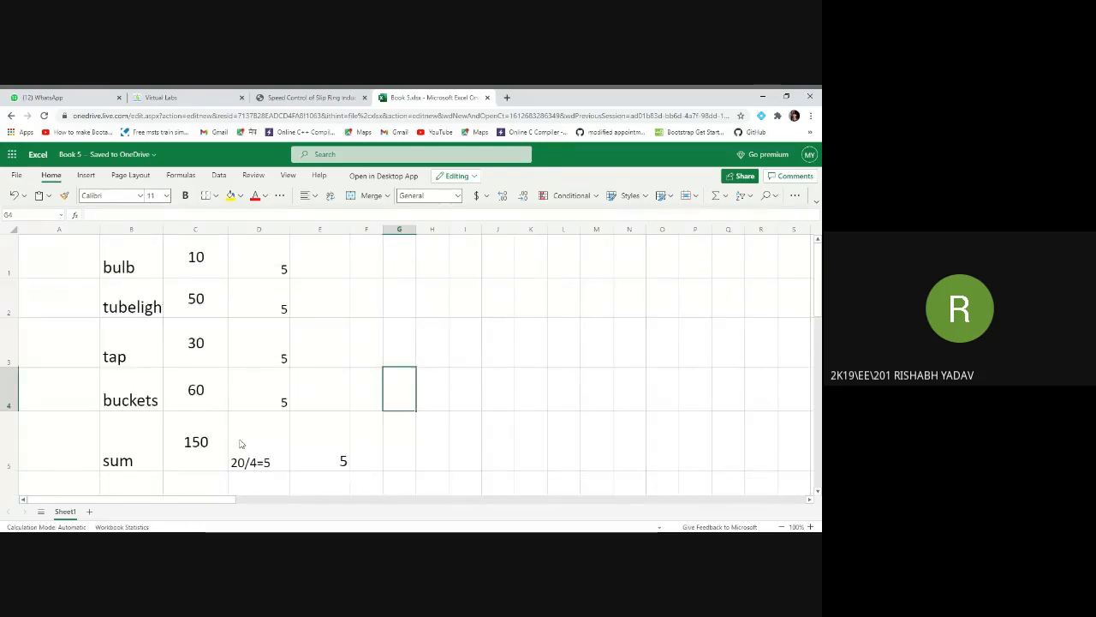
scroll(262, 360, down, 1)
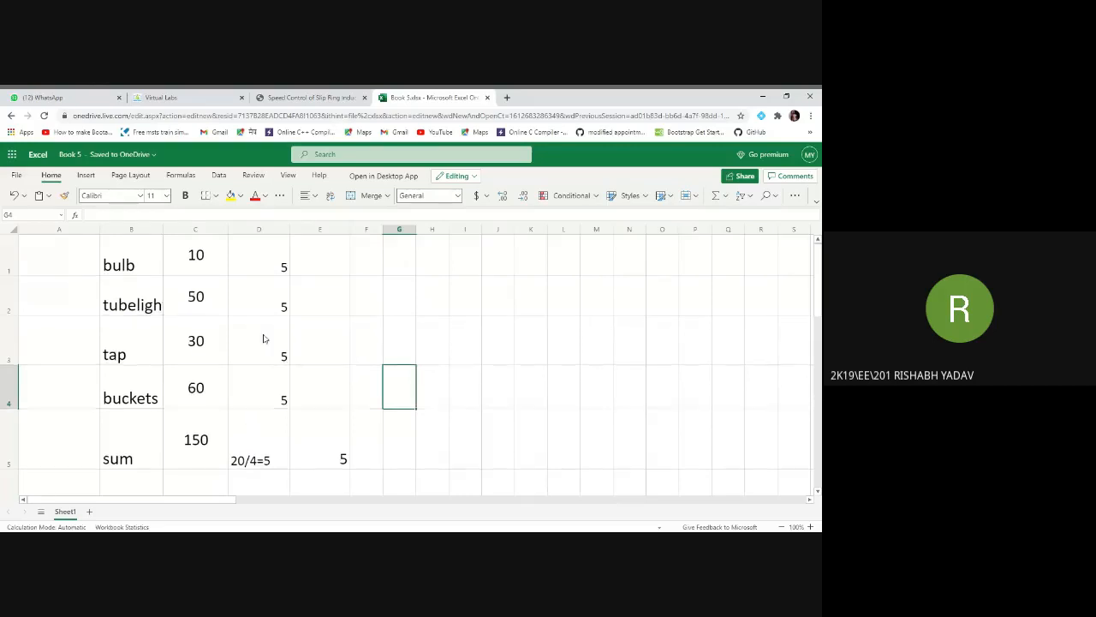
scroll(260, 369, down, 2)
click(257, 406)
scroll(269, 421, up, 2)
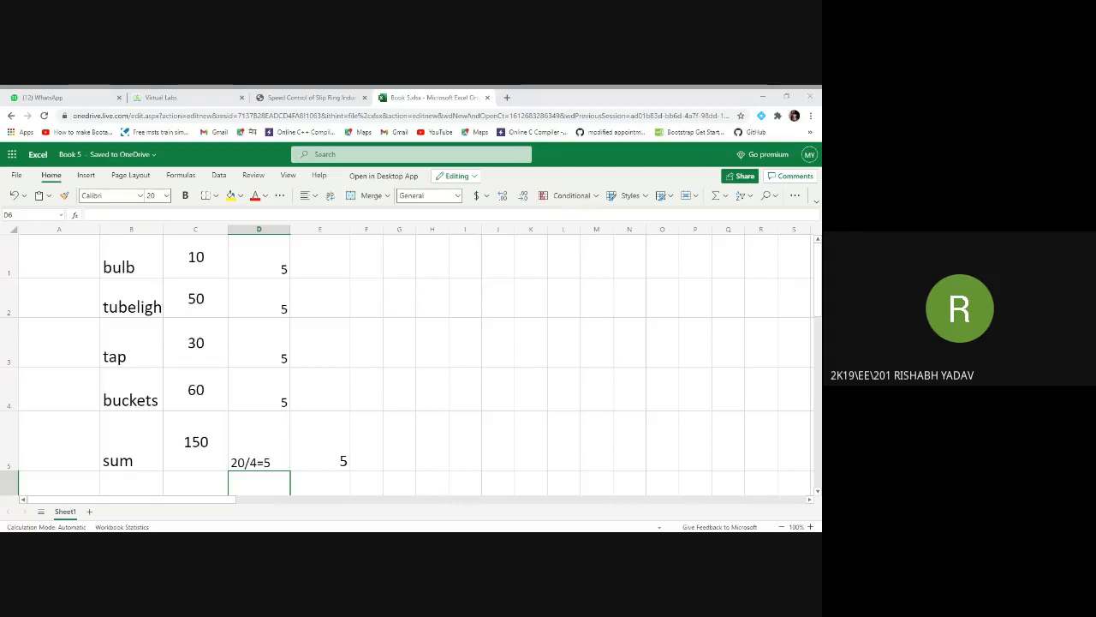
Increase the height of row 7, directly below the 'average' row, making it slightly taller than that row.
scroll(330, 409, down, 1)
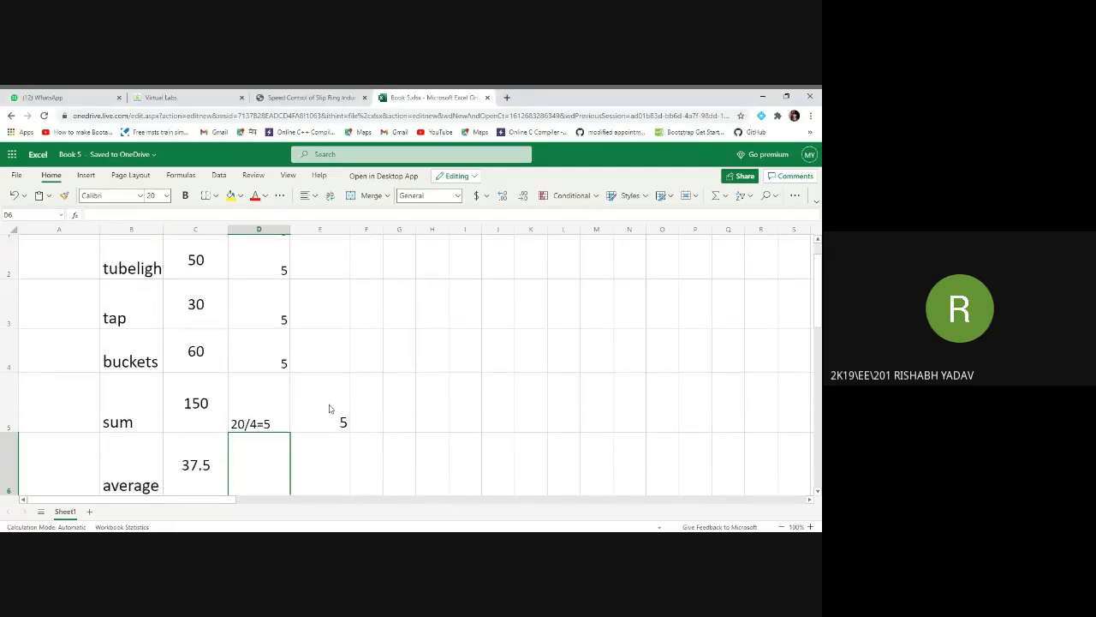
scroll(330, 409, down, 1)
scroll(260, 407, down, 3)
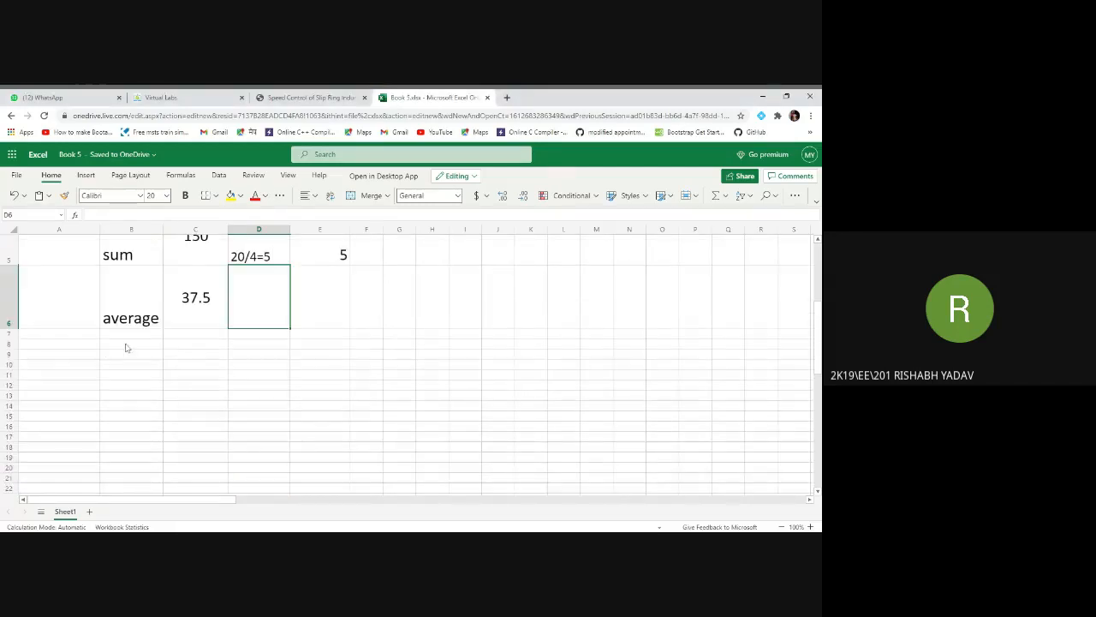
click(12, 333)
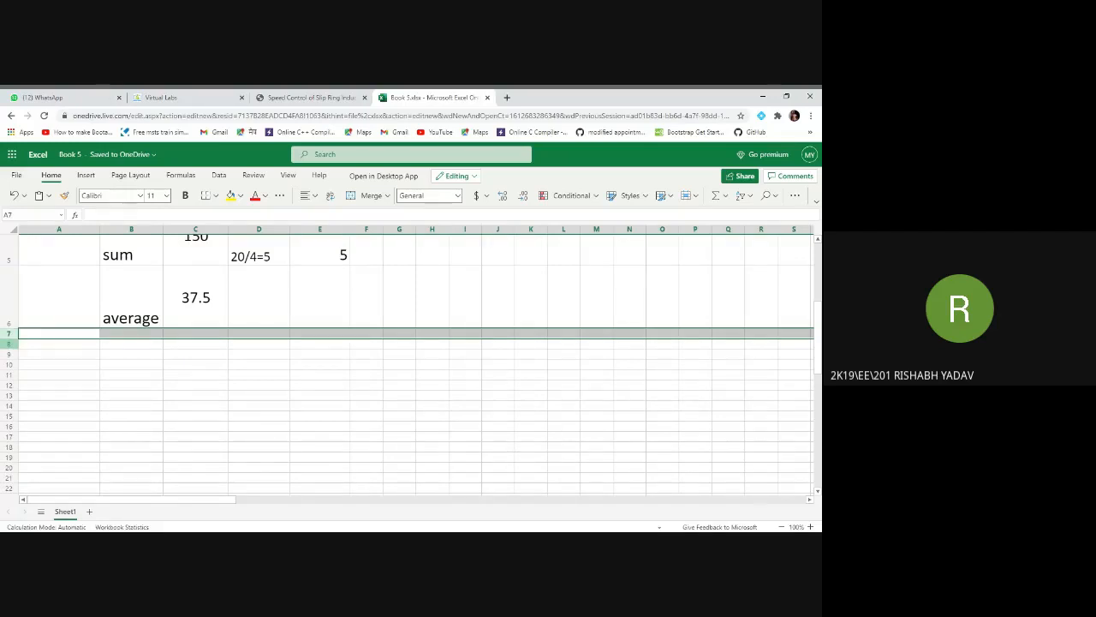
drag(15, 339, 15, 417)
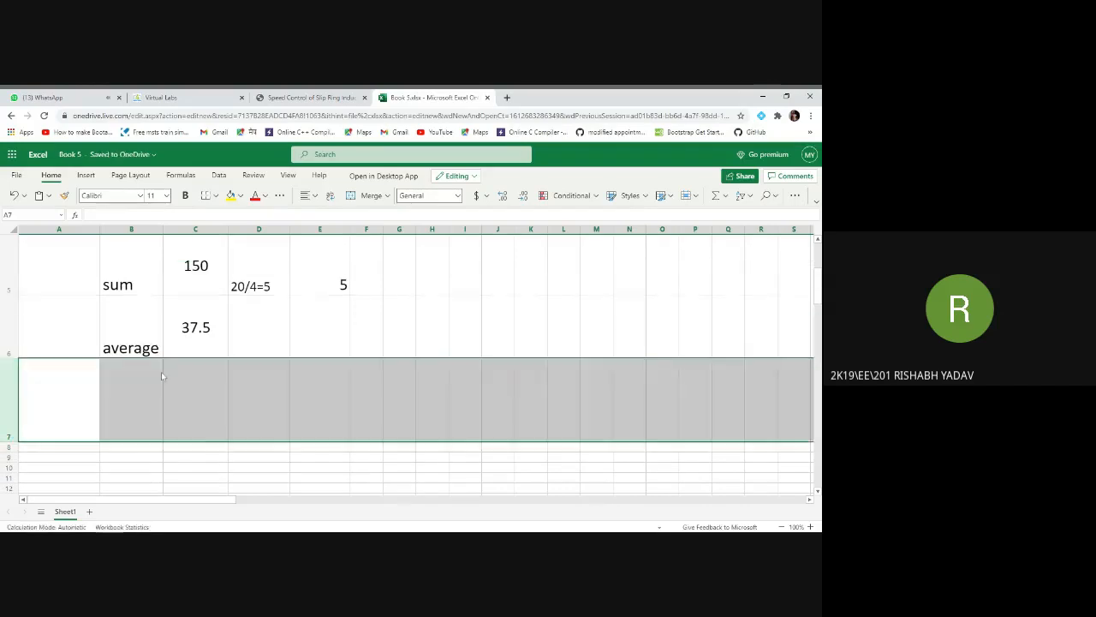
Read the description of the COUNT function in the Insert Function dialog for cell C7, without inserting it.
click(208, 384)
scroll(207, 384, up, 3)
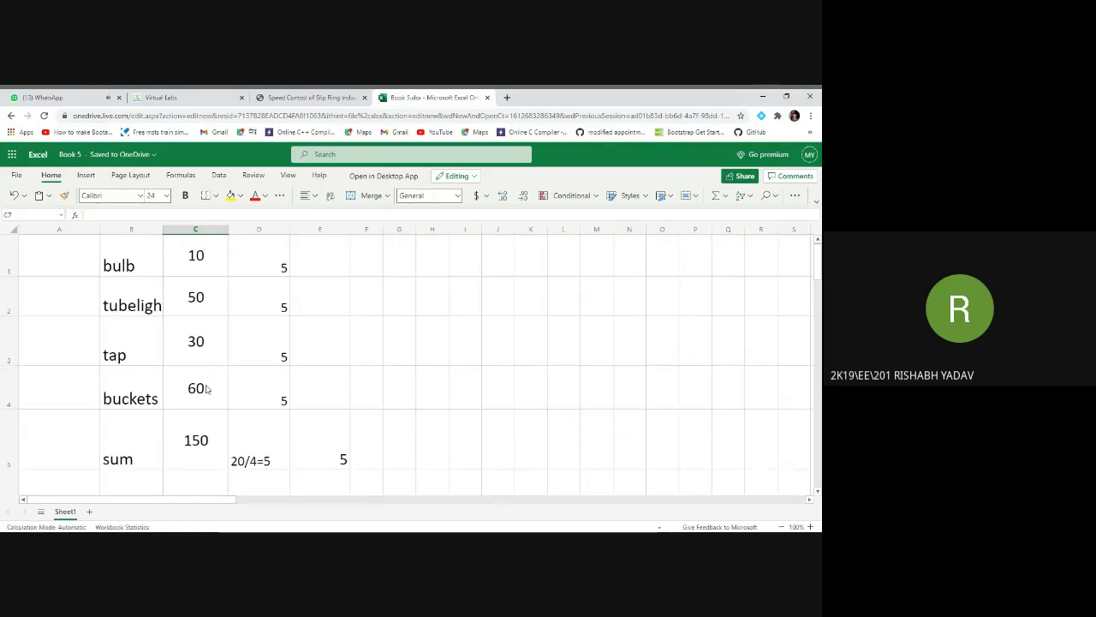
scroll(207, 389, down, 3)
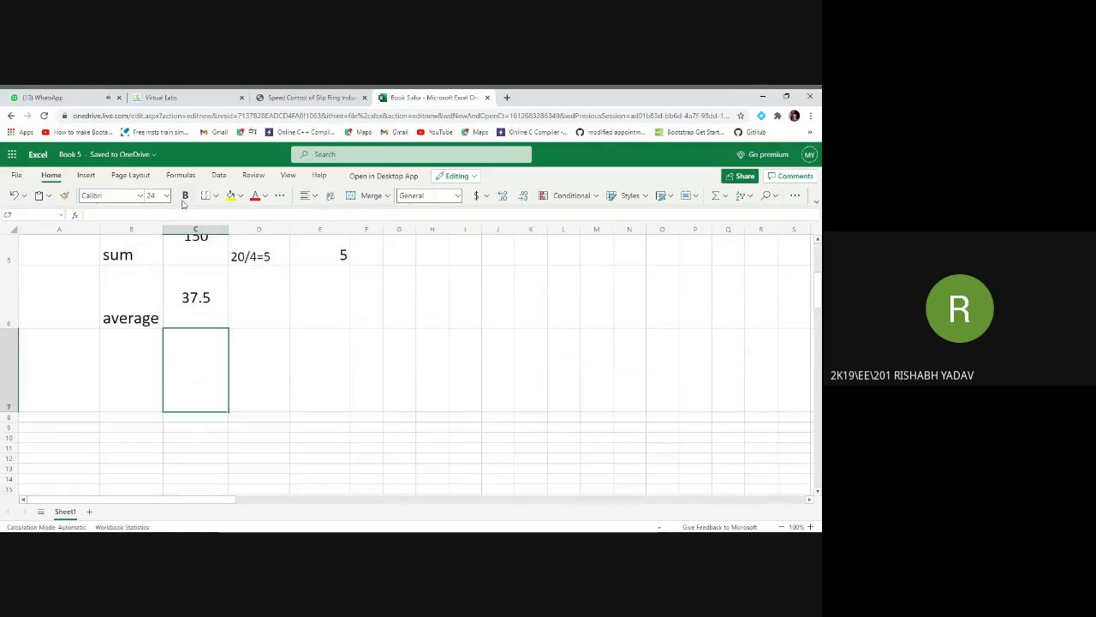
click(74, 215)
click(392, 333)
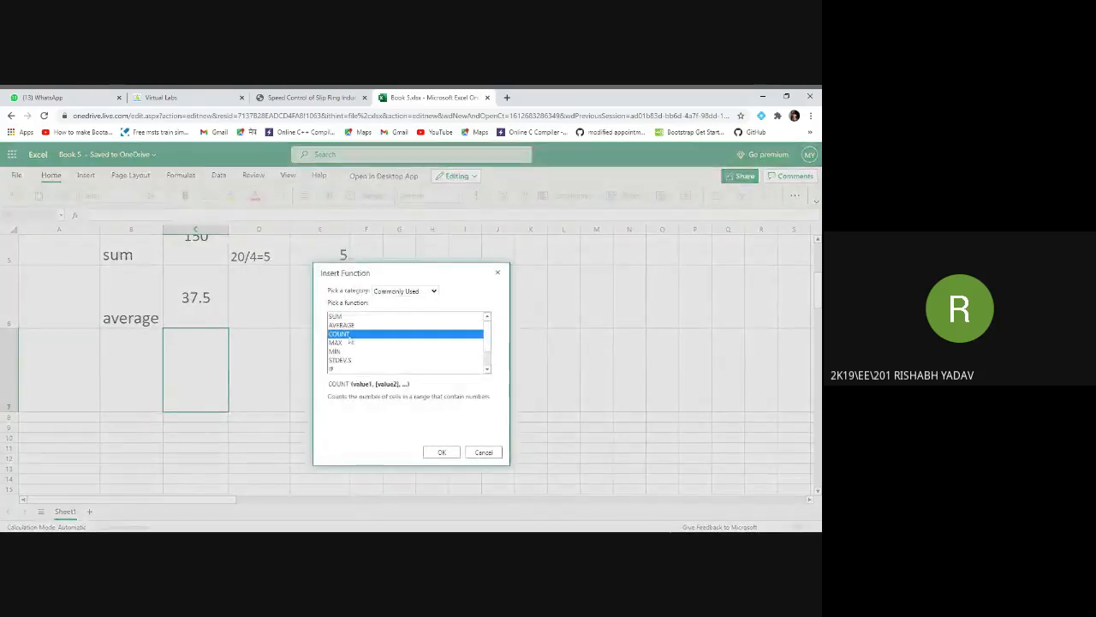
drag(328, 395, 491, 397)
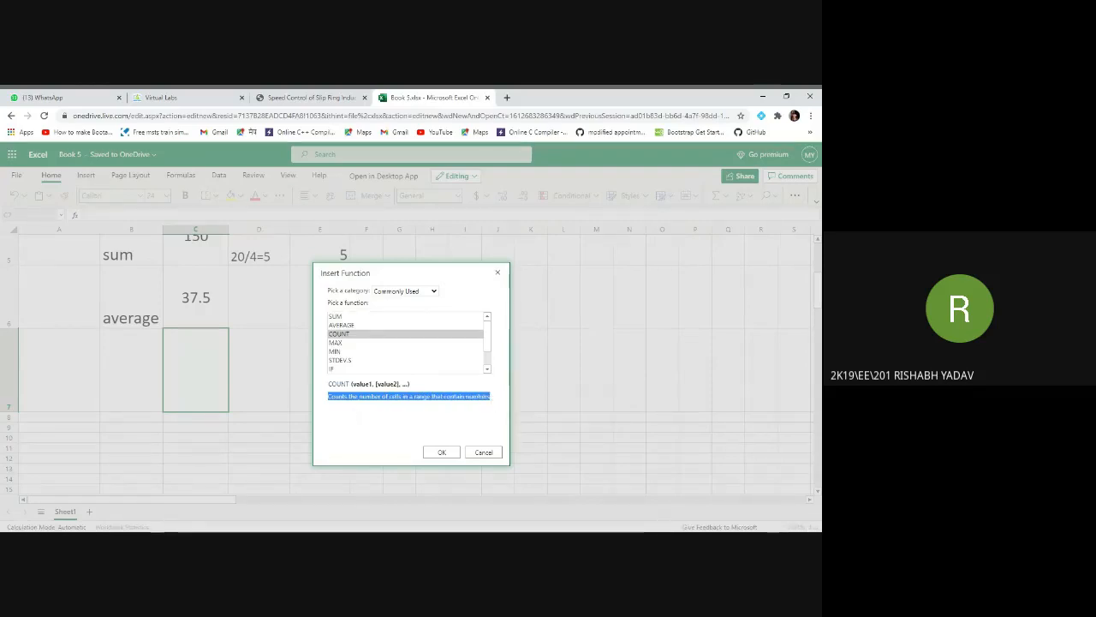
click(361, 417)
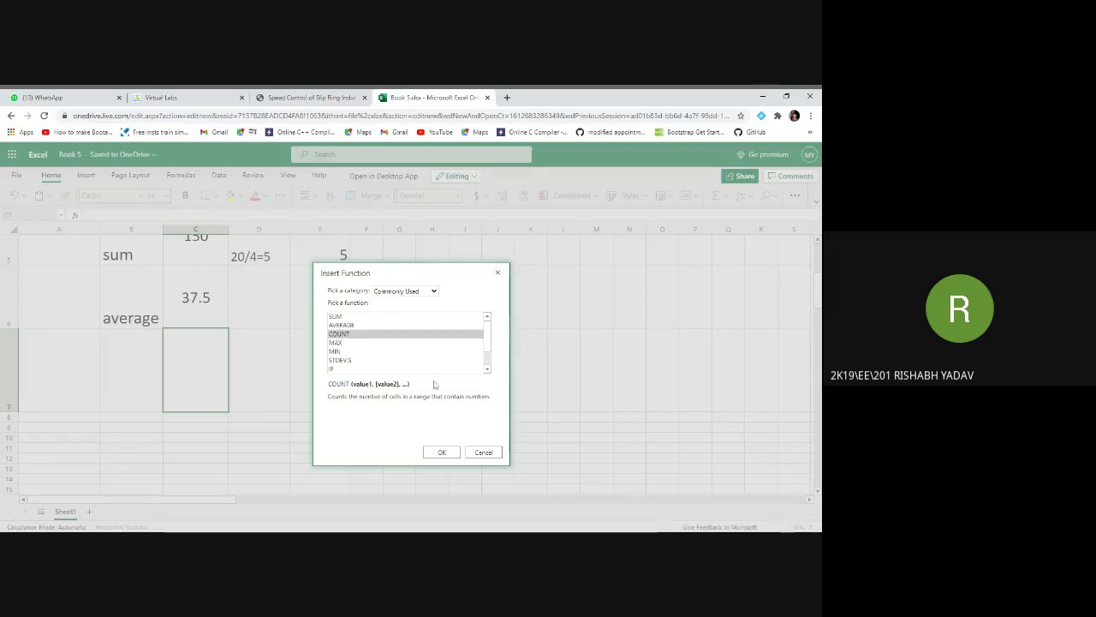
click(481, 452)
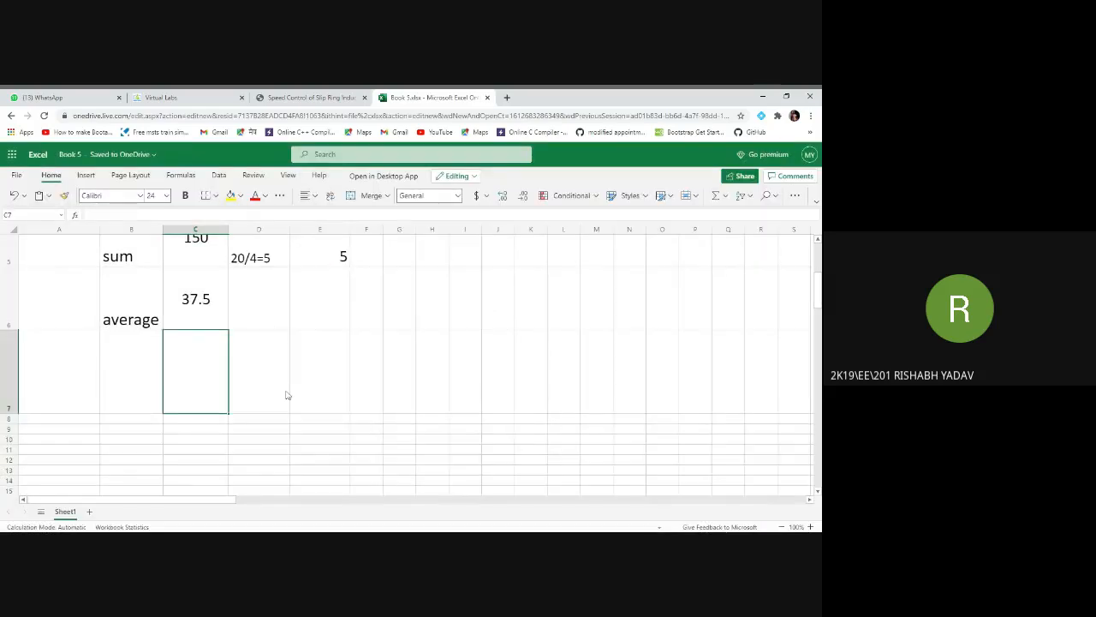
scroll(287, 394, up, 3)
drag(210, 257, 211, 389)
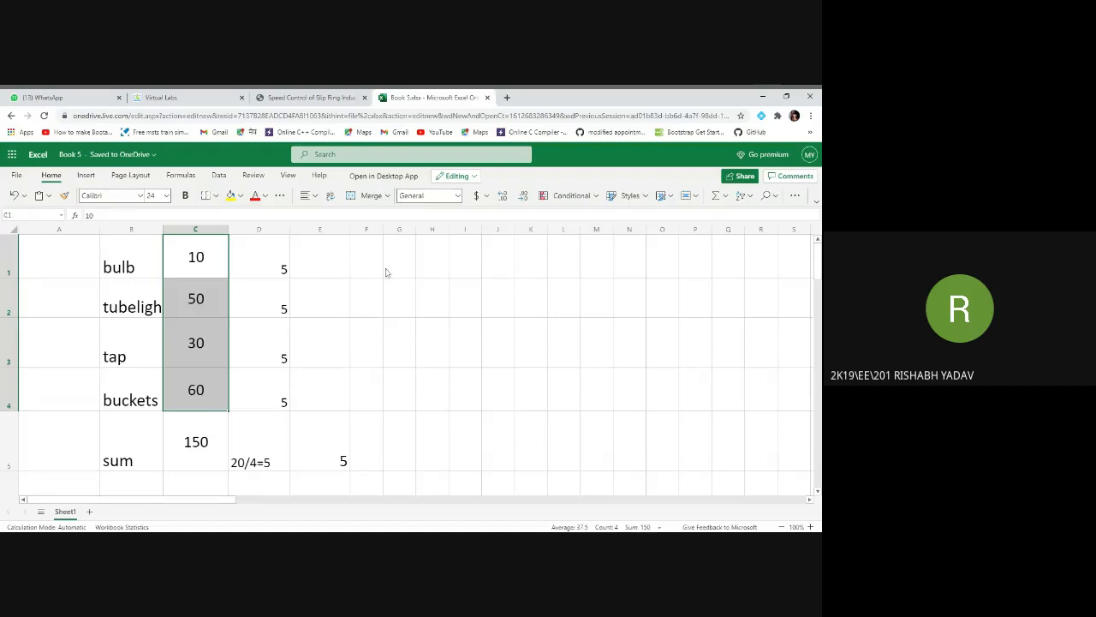
click(204, 439)
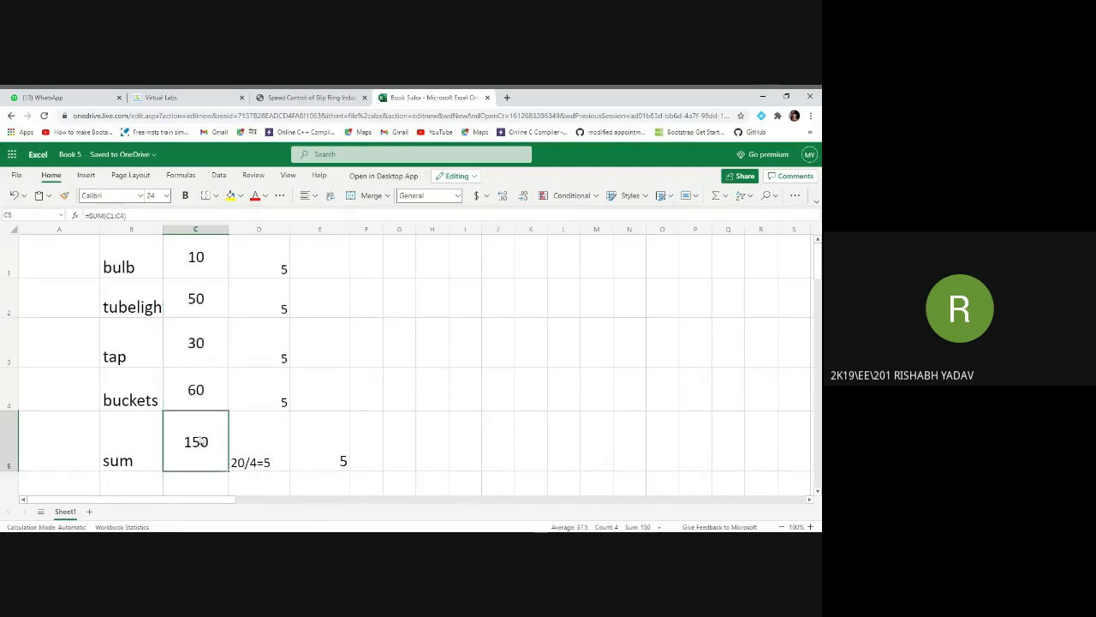
scroll(203, 440, down, 3)
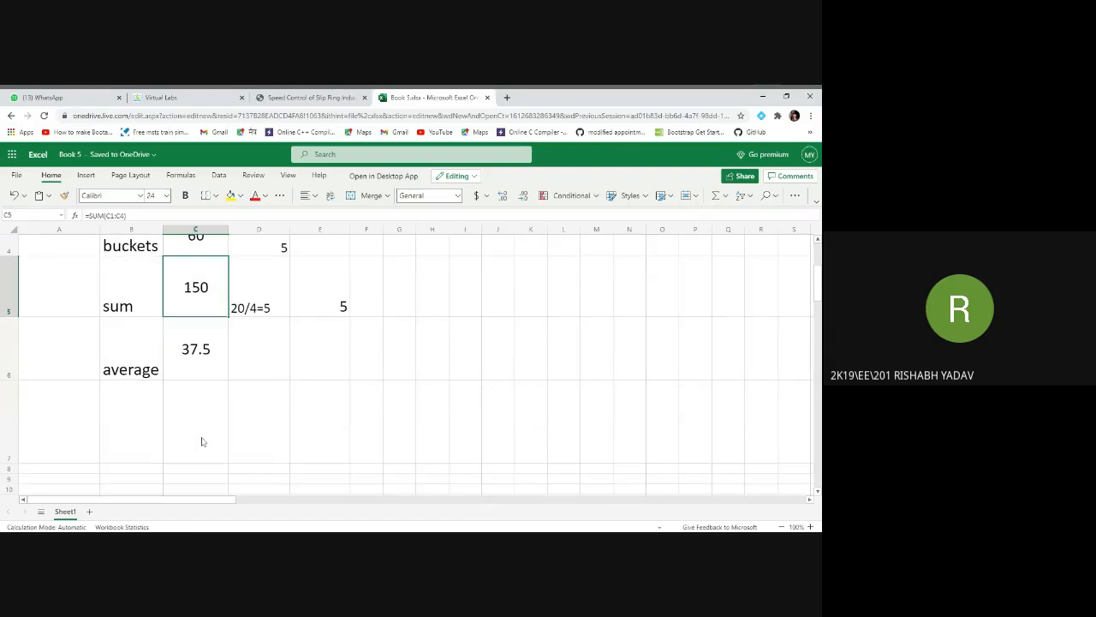
Increase the height of row 8 to about three times that of the default rows below it.
click(203, 432)
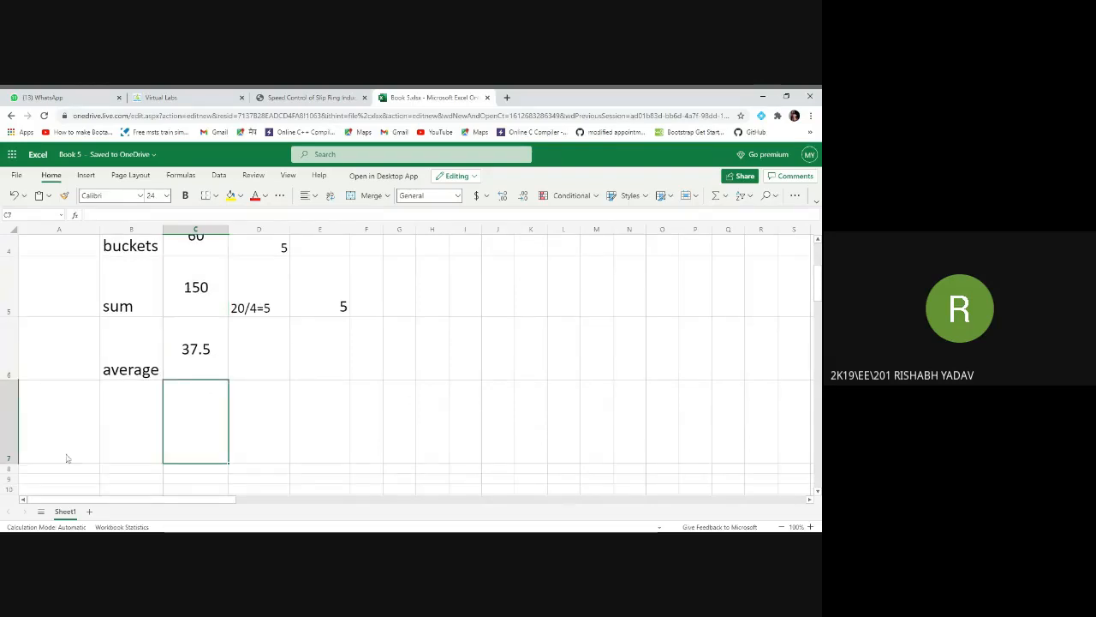
click(13, 468)
drag(16, 473, 15, 504)
scroll(114, 416, down, 2)
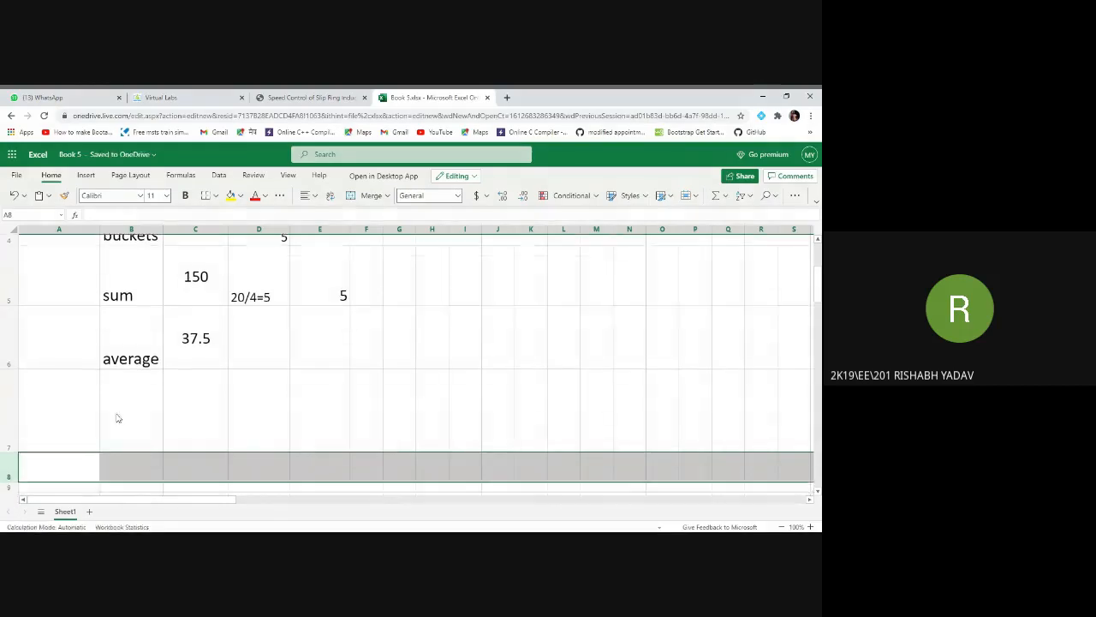
Reduce the height of row 7 so that it is only slightly taller than row 8.
click(181, 396)
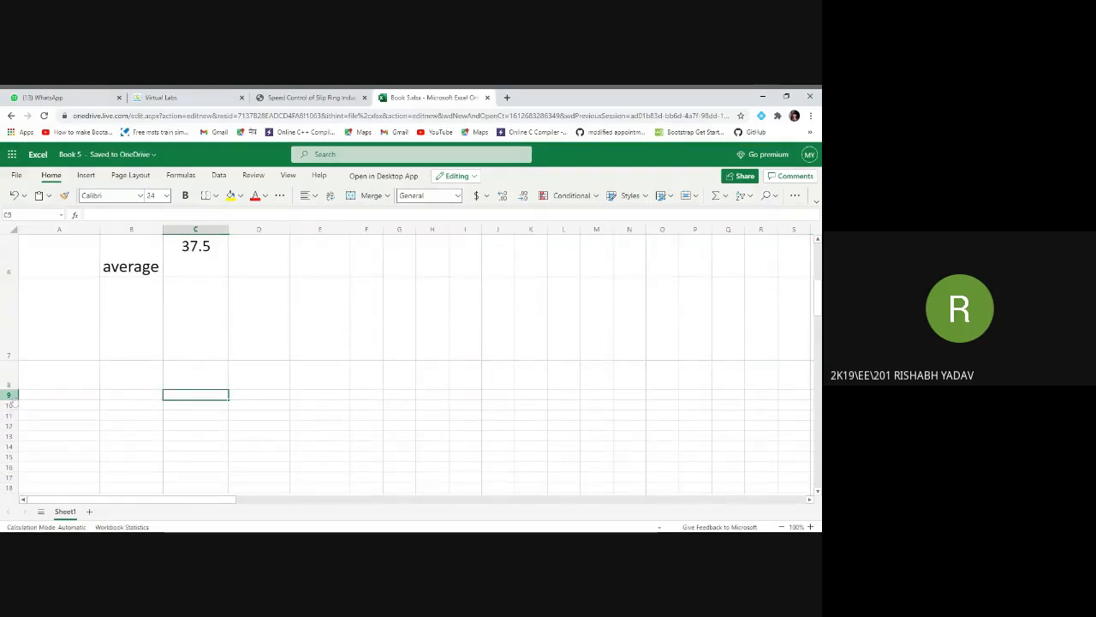
click(27, 307)
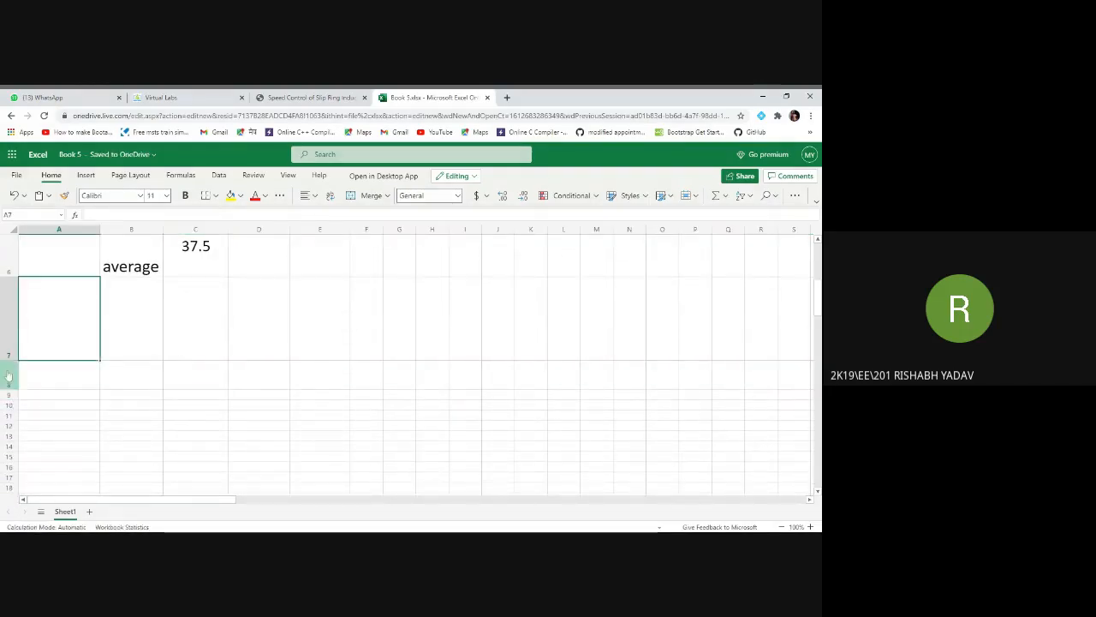
drag(10, 361, 14, 310)
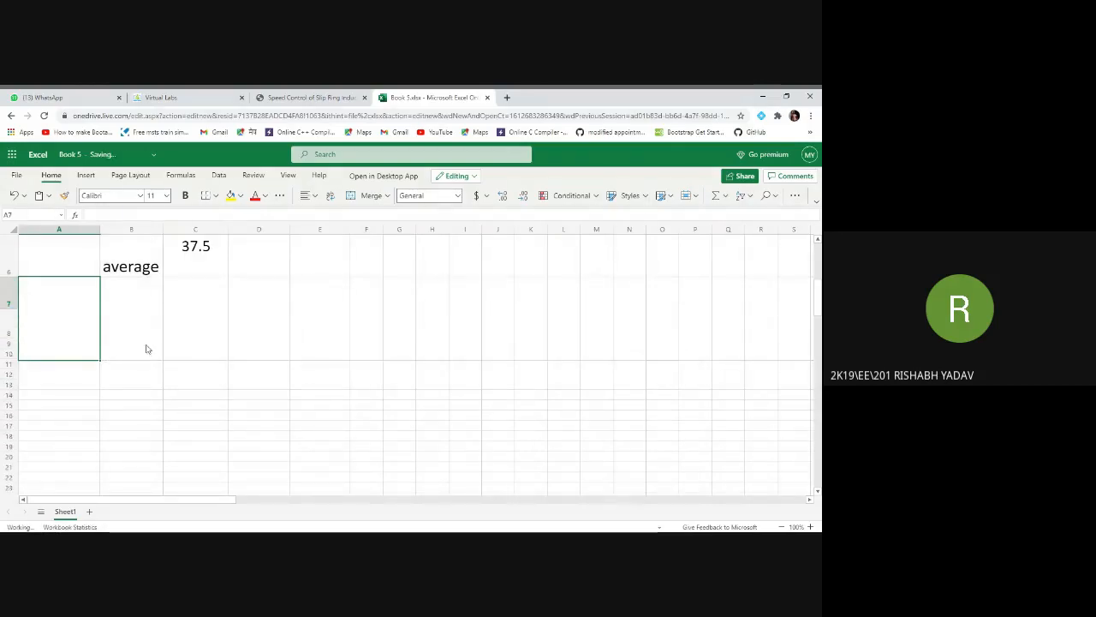
Insert the COUNT function in cell C8 over the column C cells above it, as =COUNT(C1:C7).
scroll(202, 353, up, 3)
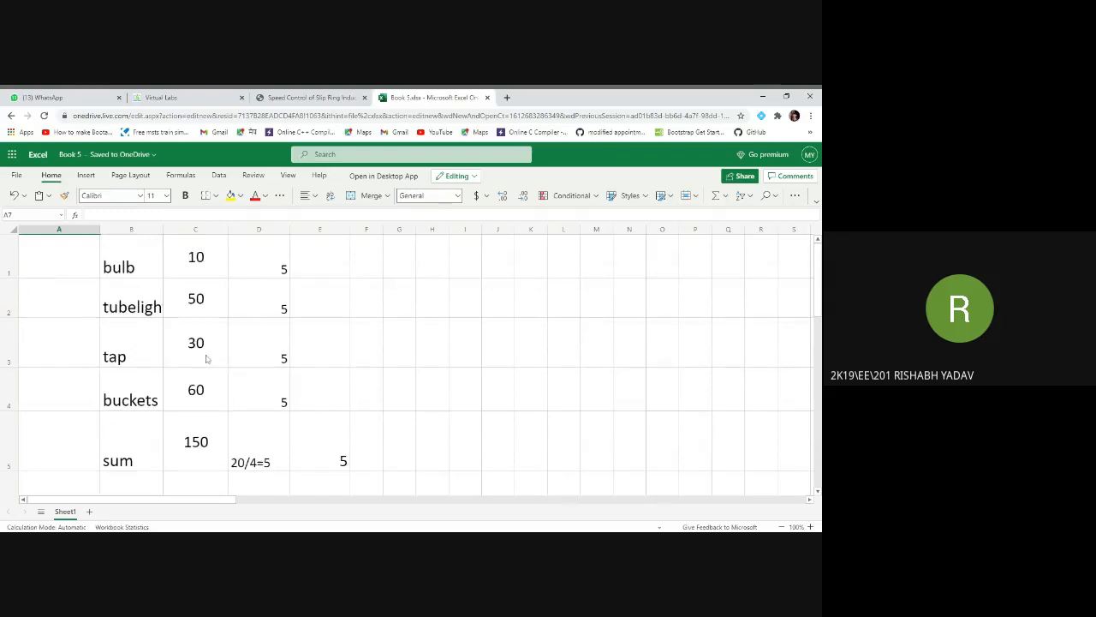
scroll(205, 357, down, 3)
click(206, 423)
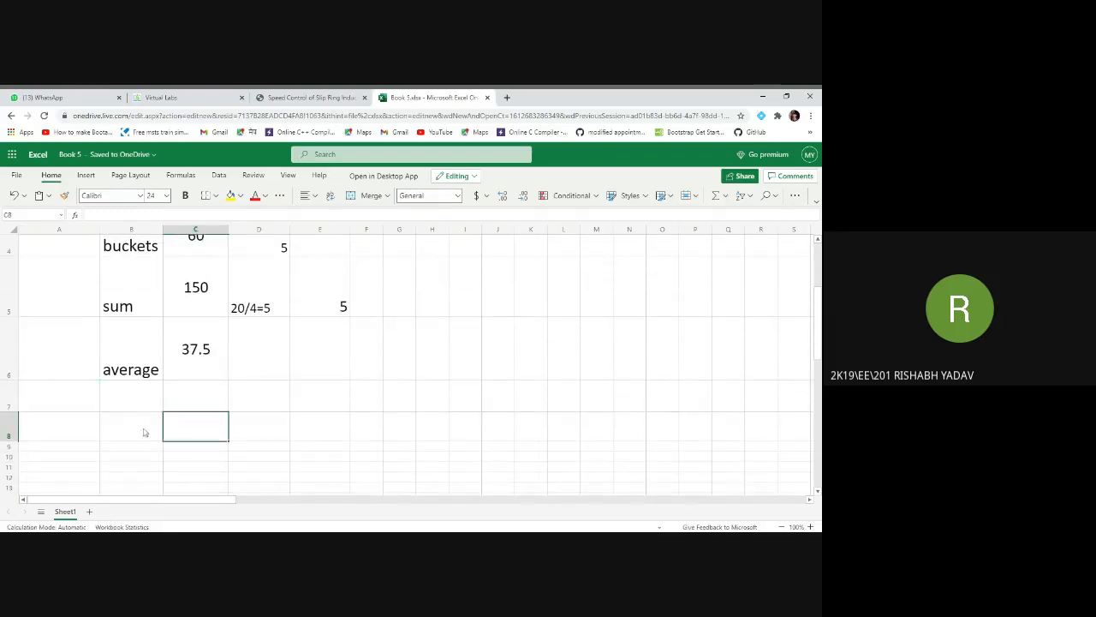
click(73, 215)
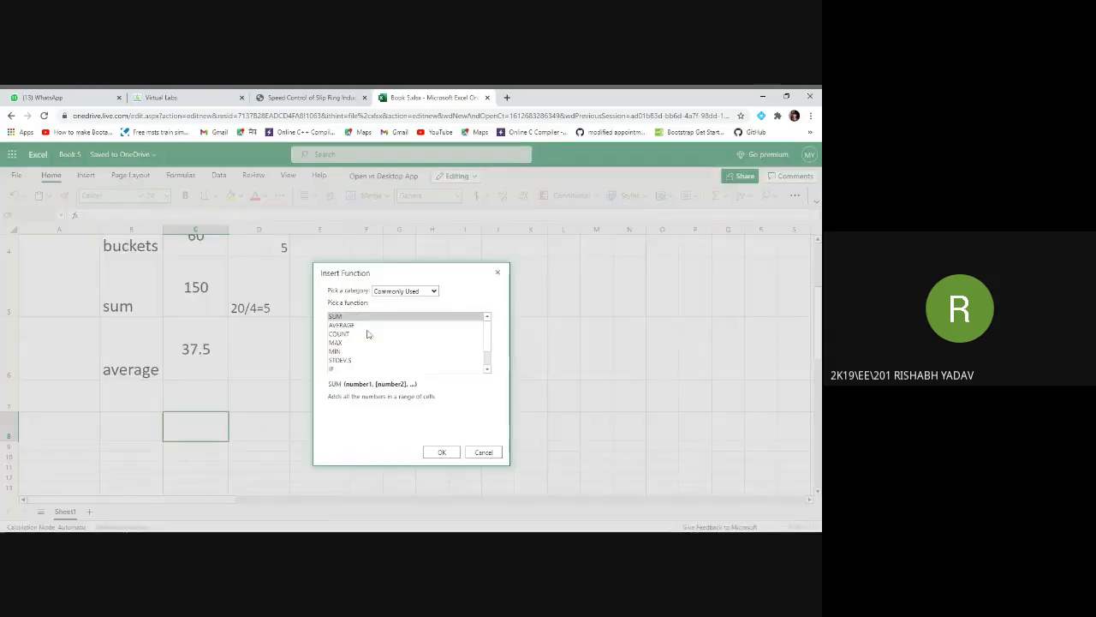
click(353, 334)
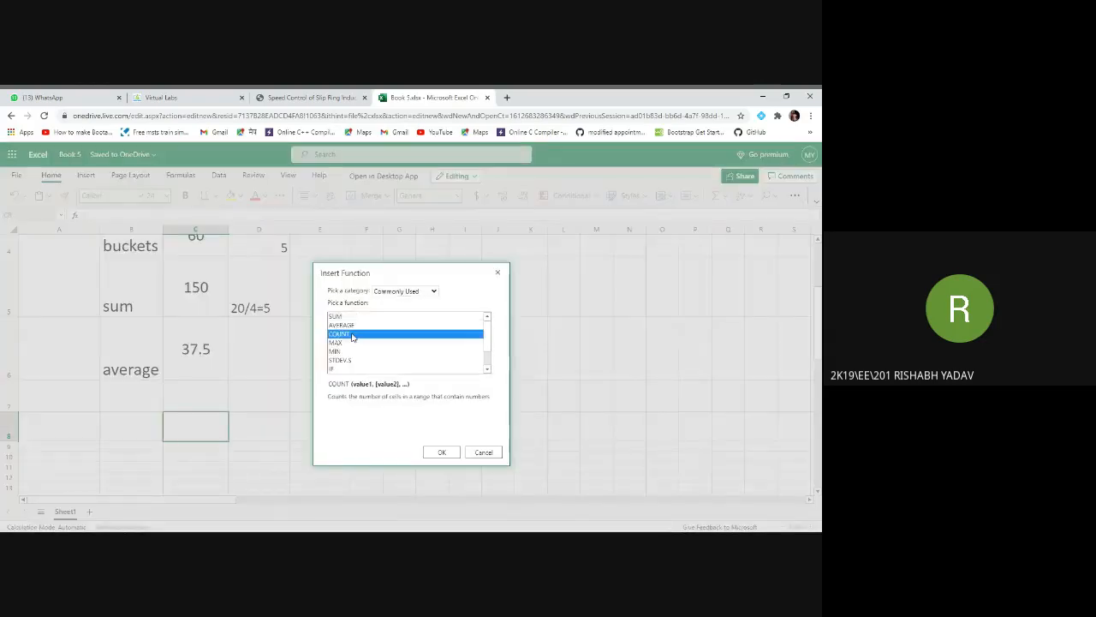
click(441, 452)
scroll(219, 337, up, 4)
click(198, 262)
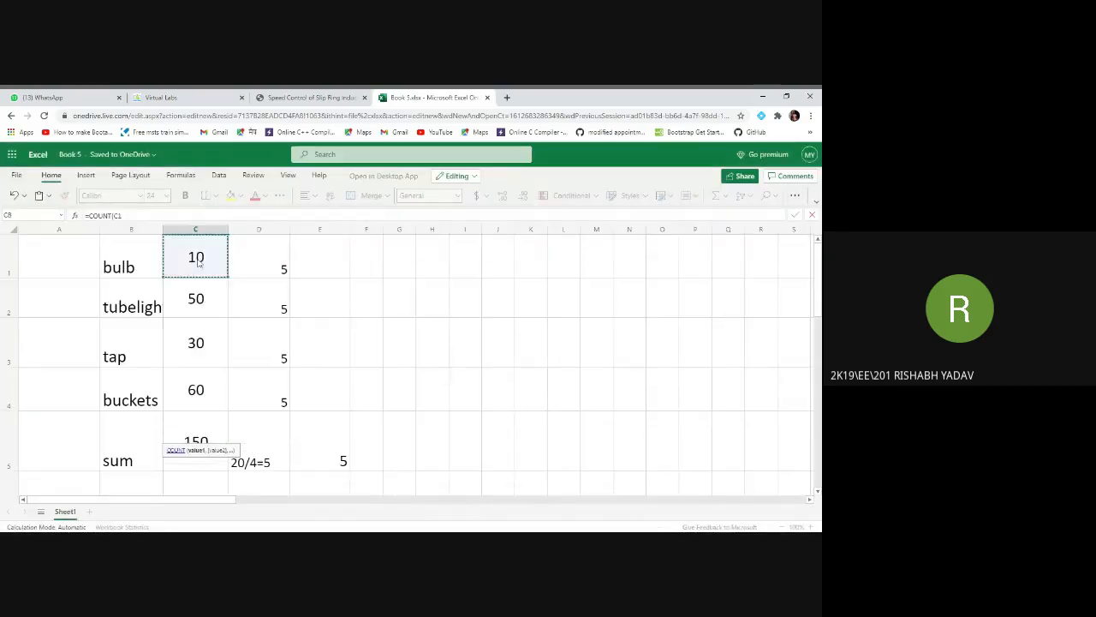
mouse_move(200, 399)
mouse_down()
mouse_move(209, 505)
mouse_move(207, 417)
mouse_up()
scroll(209, 387, down, 1)
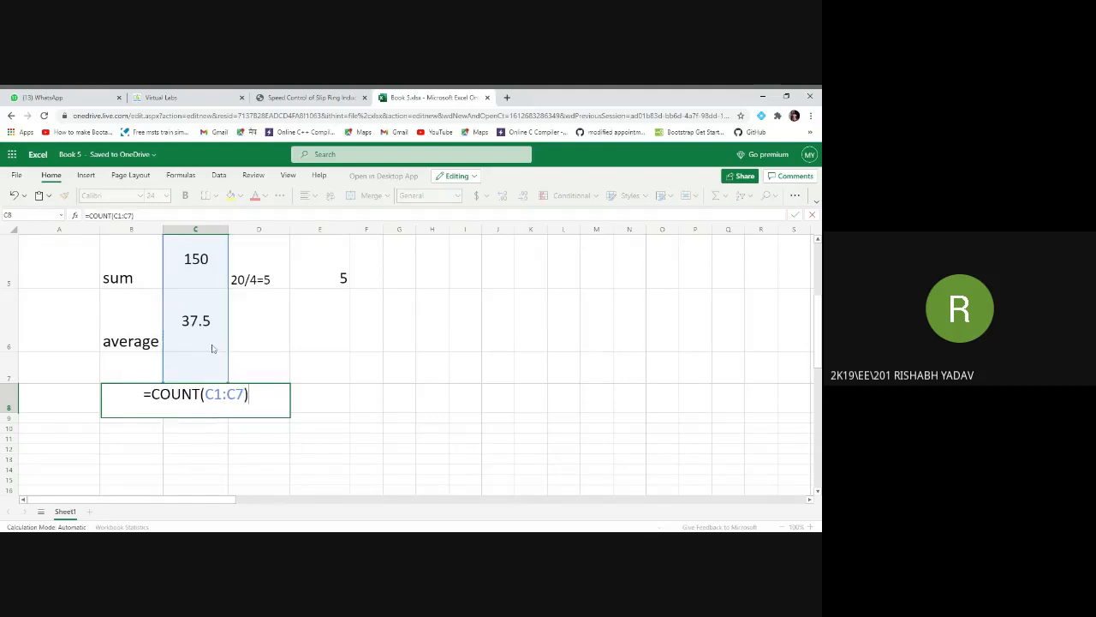
key(Return)
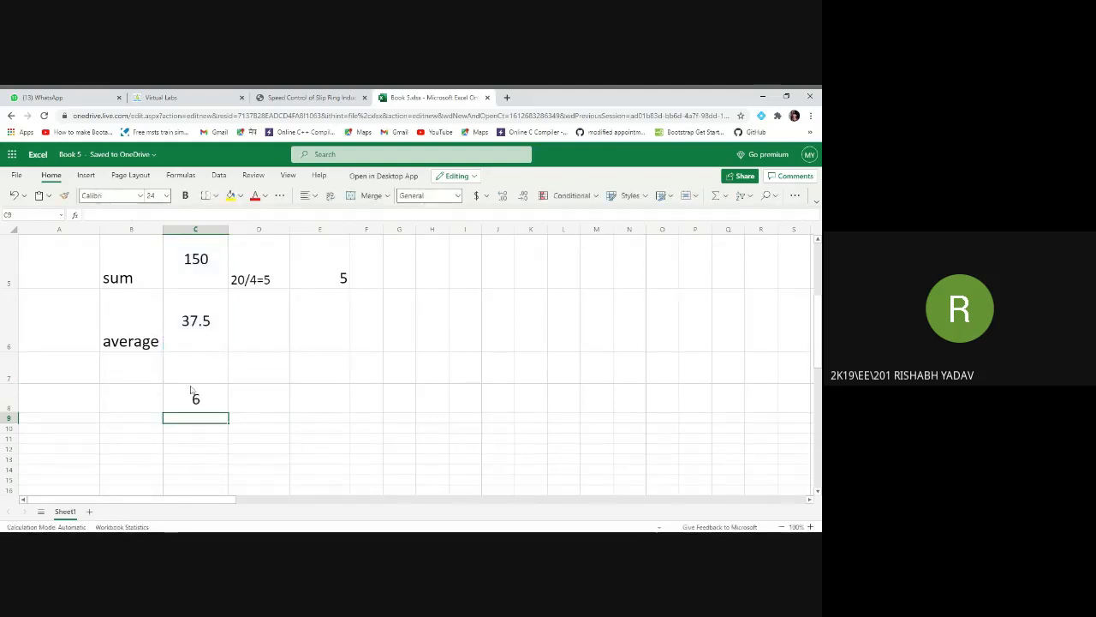
Examine the counted range C1:C7, including the empty cell C7, against the COUNT result in C8.
scroll(196, 399, up, 5)
drag(211, 254, 205, 365)
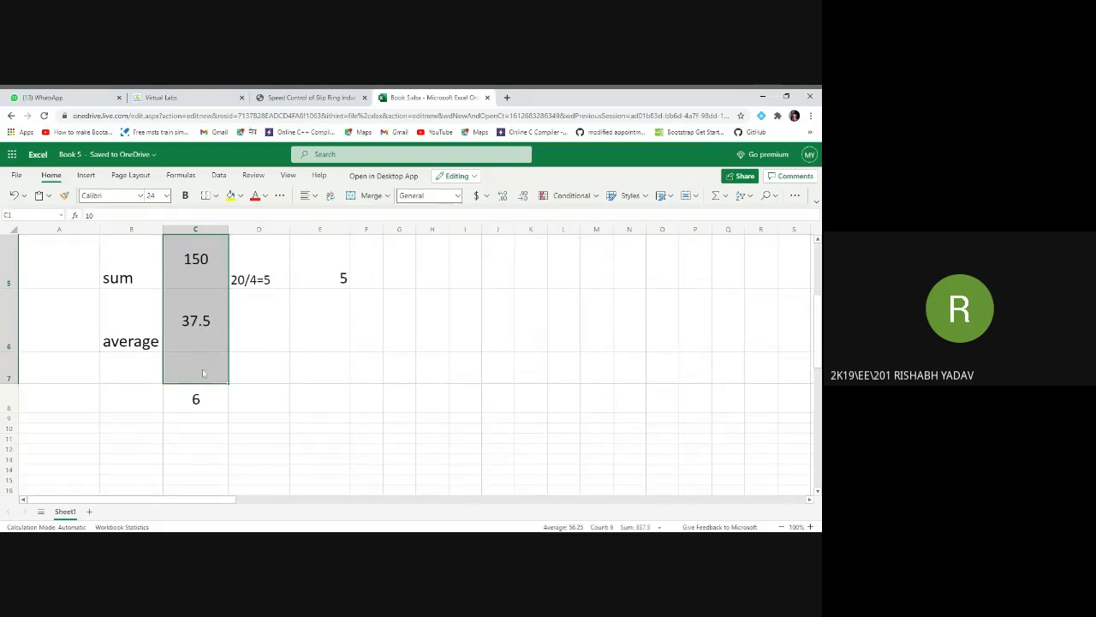
click(204, 370)
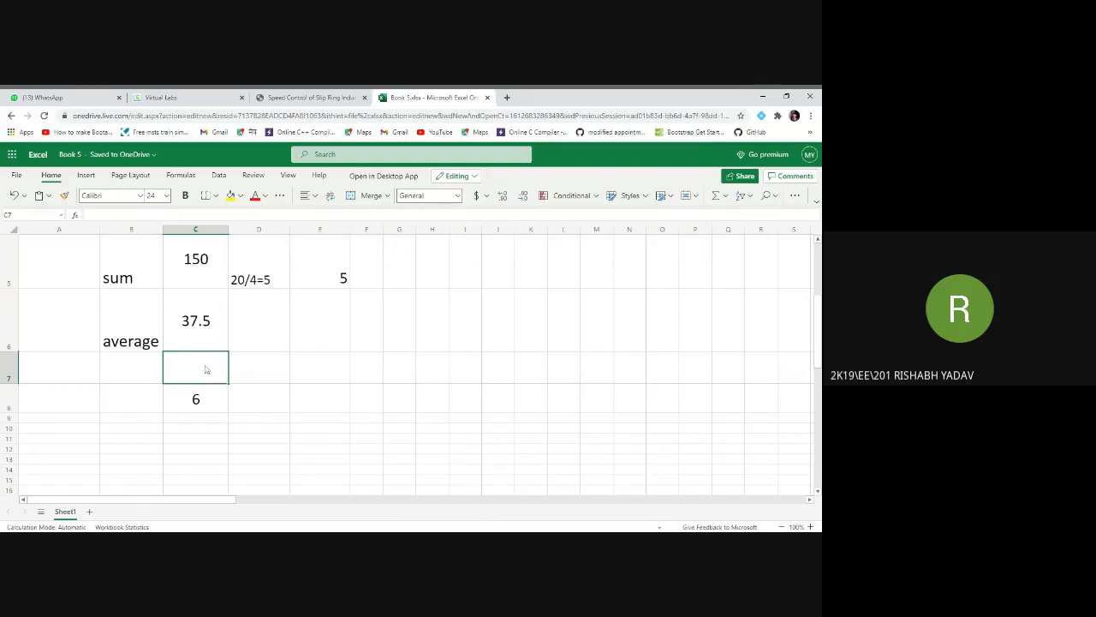
scroll(206, 368, up, 2)
scroll(202, 403, down, 2)
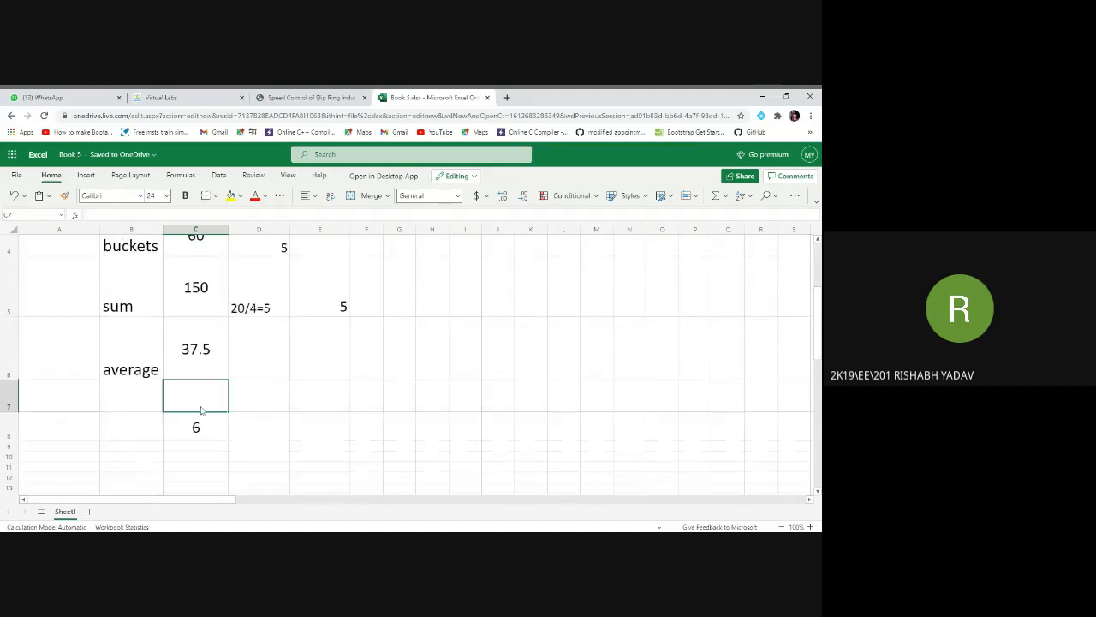
click(199, 418)
scroll(220, 289, up, 1)
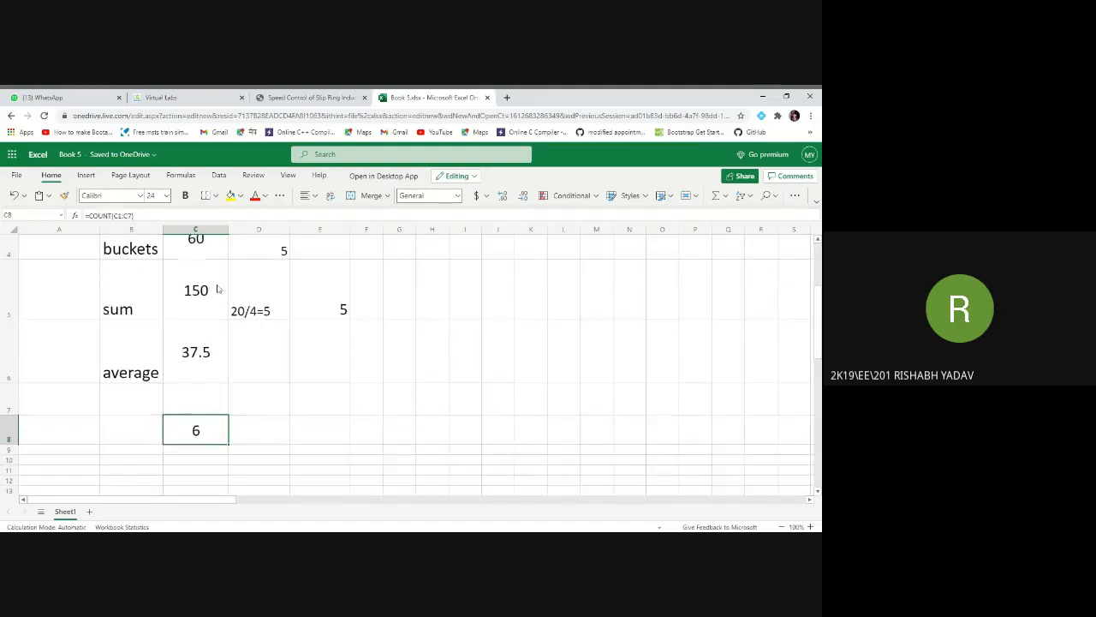
scroll(214, 283, up, 3)
drag(208, 276, 210, 341)
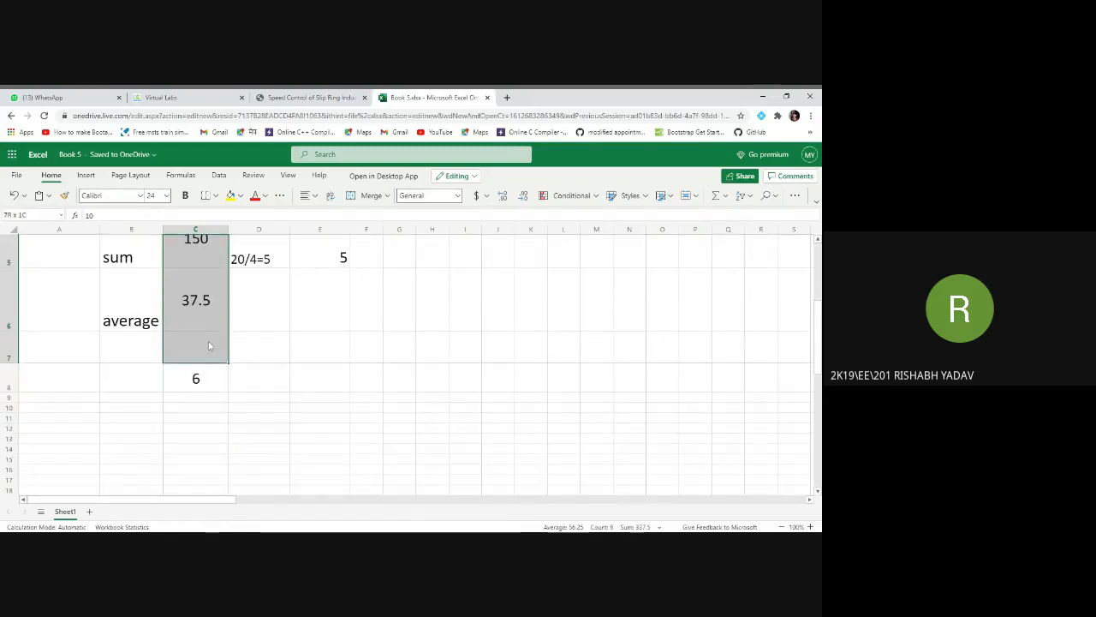
scroll(209, 369, up, 3)
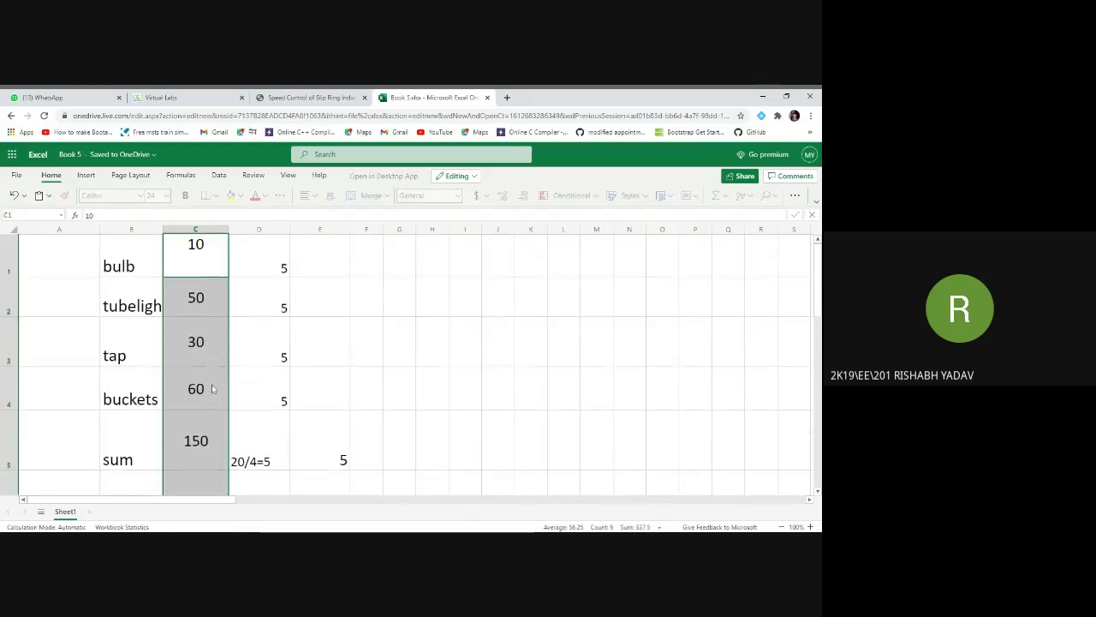
scroll(211, 386, down, 3)
click(258, 427)
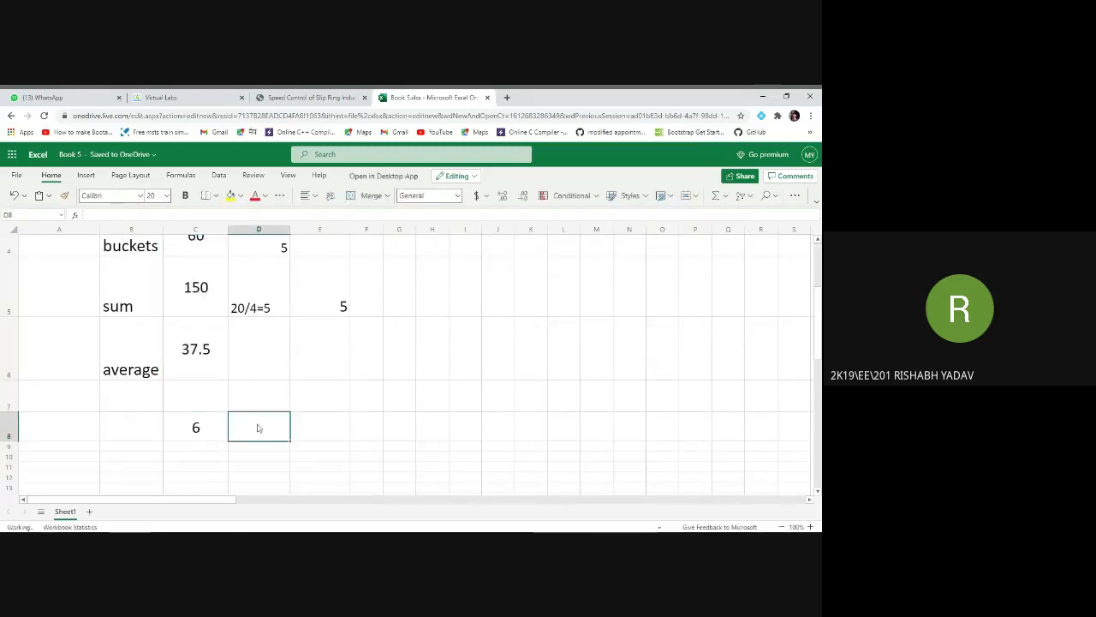
Enter the text abcd in cell C7, between the average and count results.
click(197, 396)
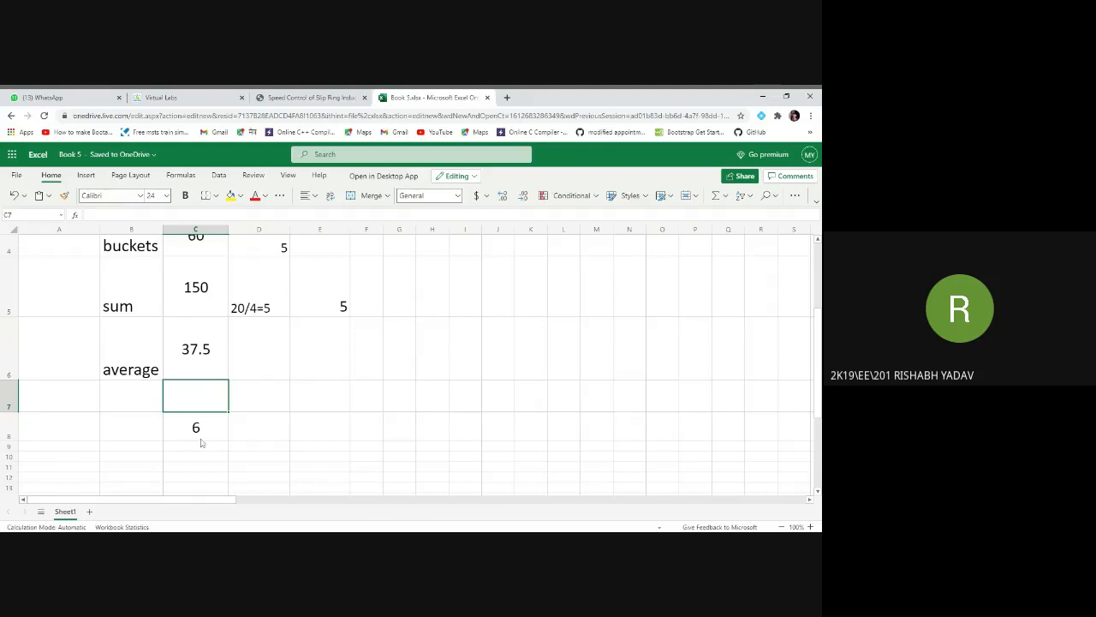
click(197, 424)
click(190, 404)
text(abcd)
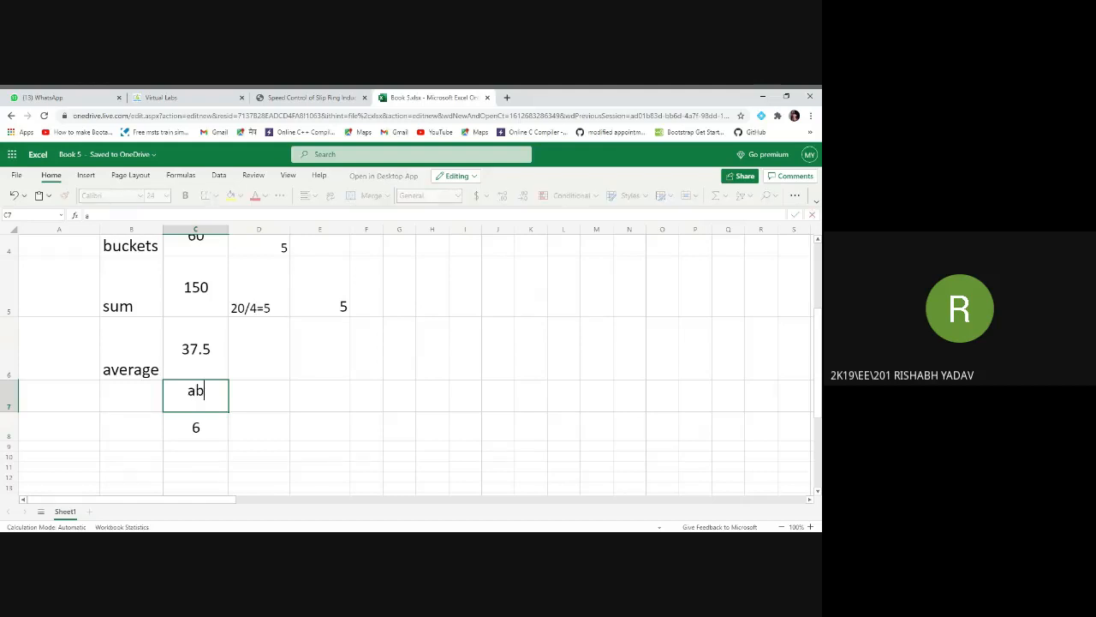
click(246, 399)
Clear cell C8 and insert the COUNT function there again, as =COUNT(C1:C7).
click(195, 427)
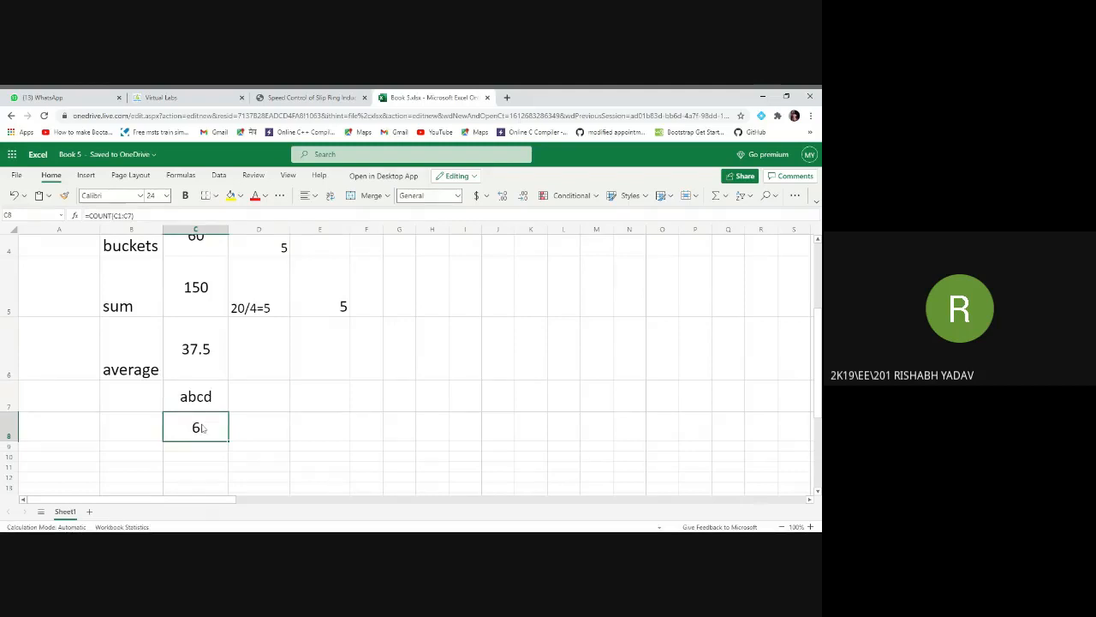
key(BackSpace)
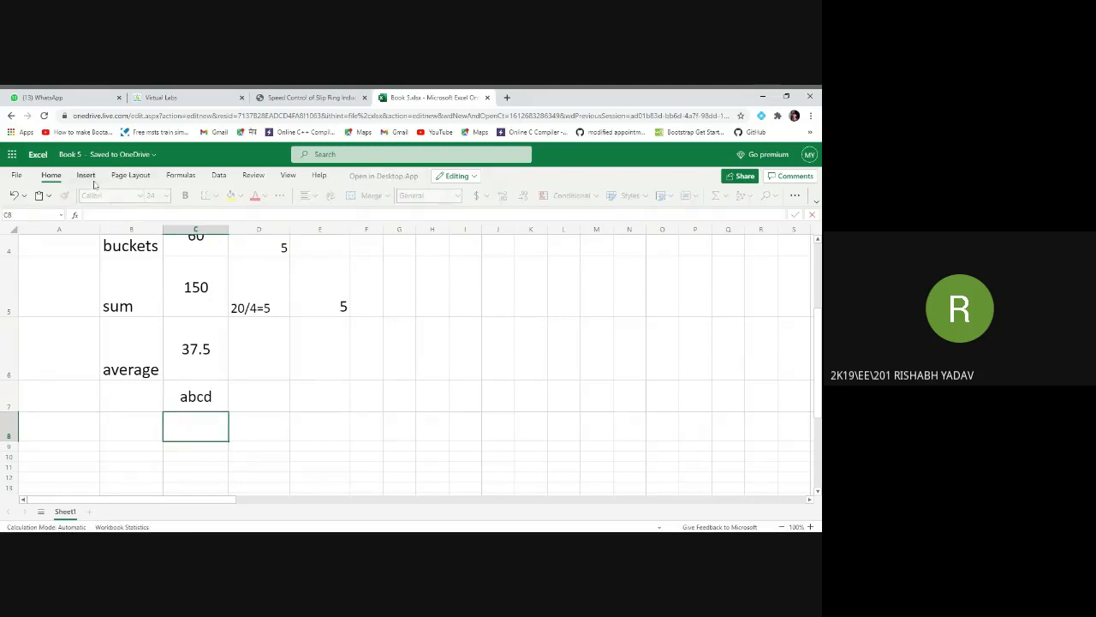
click(76, 215)
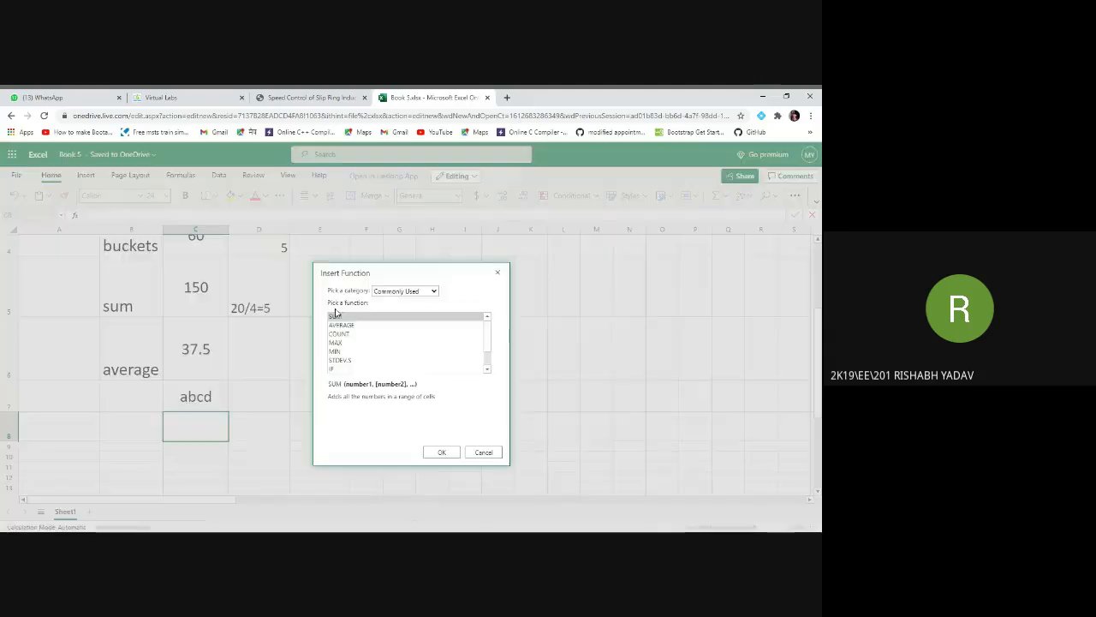
click(343, 333)
click(442, 452)
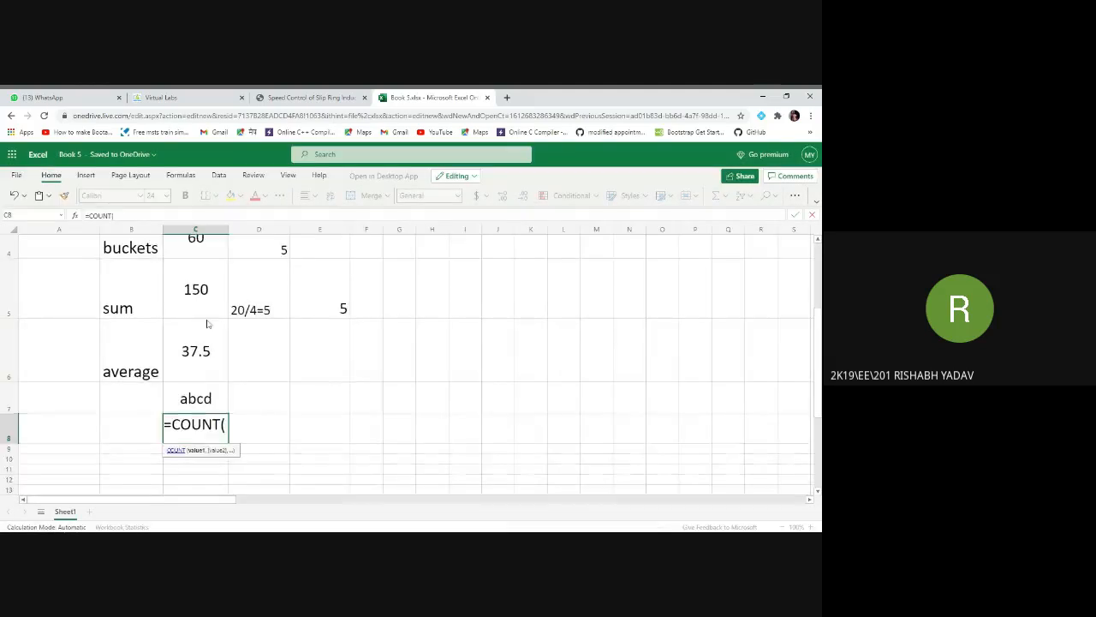
scroll(209, 282, up, 3)
drag(209, 276, 199, 420)
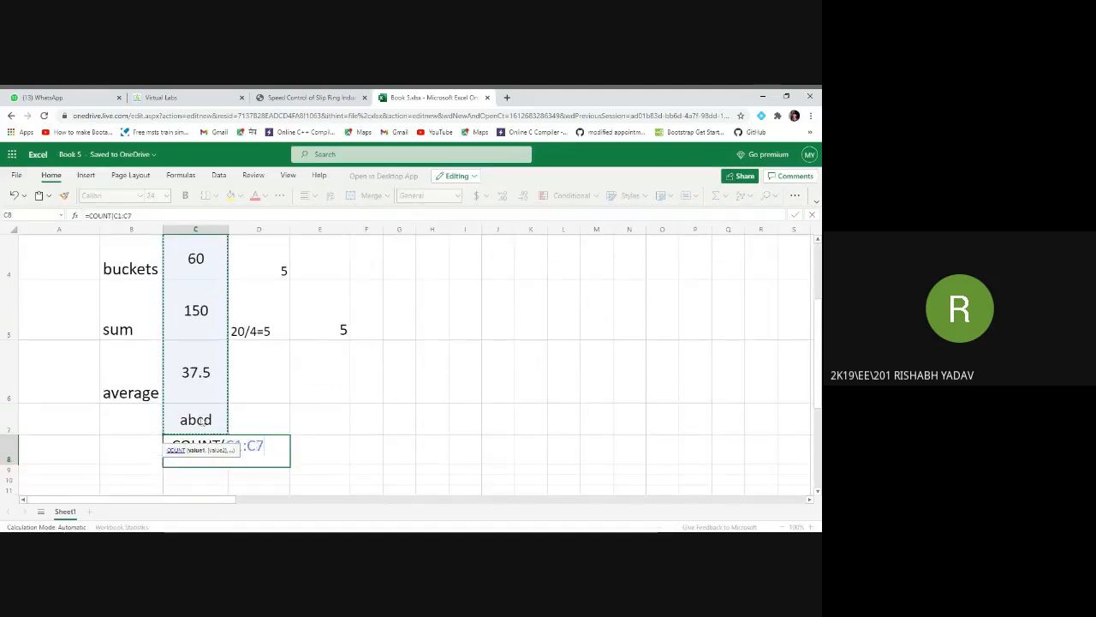
text())
key(Return)
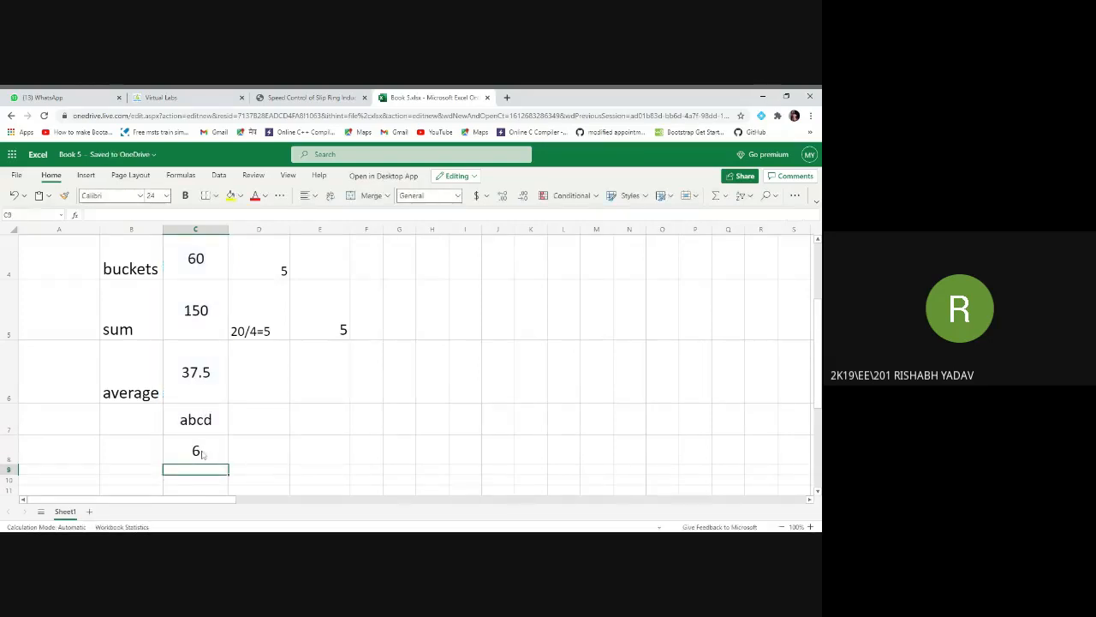
Clear the sample text in cell C7 and the COUNT formula in cell C8.
click(205, 421)
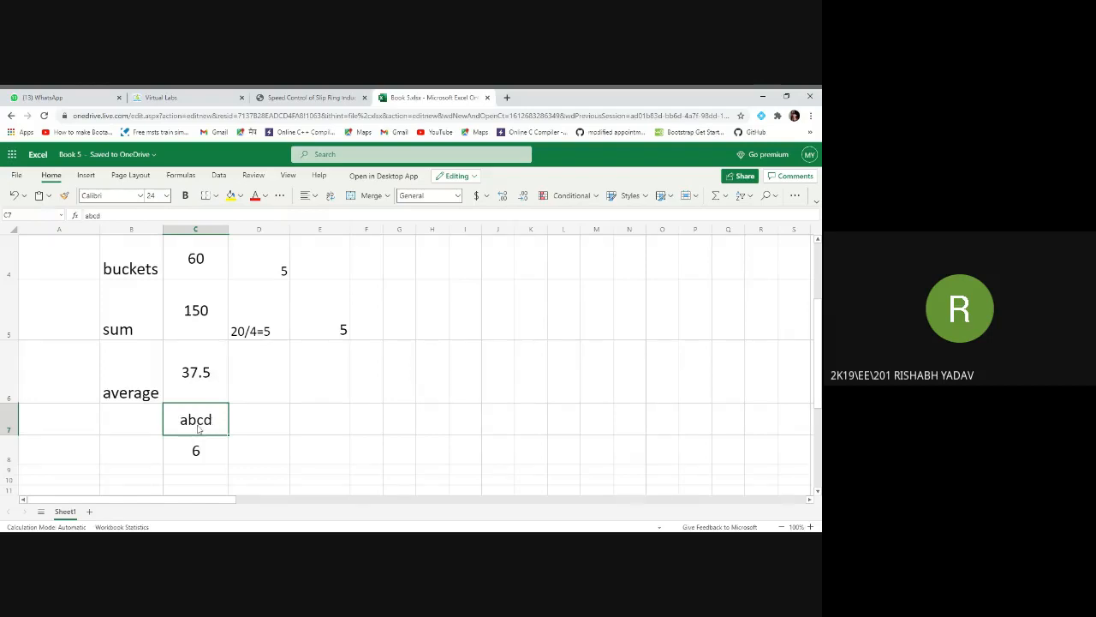
scroll(179, 423, up, 3)
scroll(180, 423, down, 2)
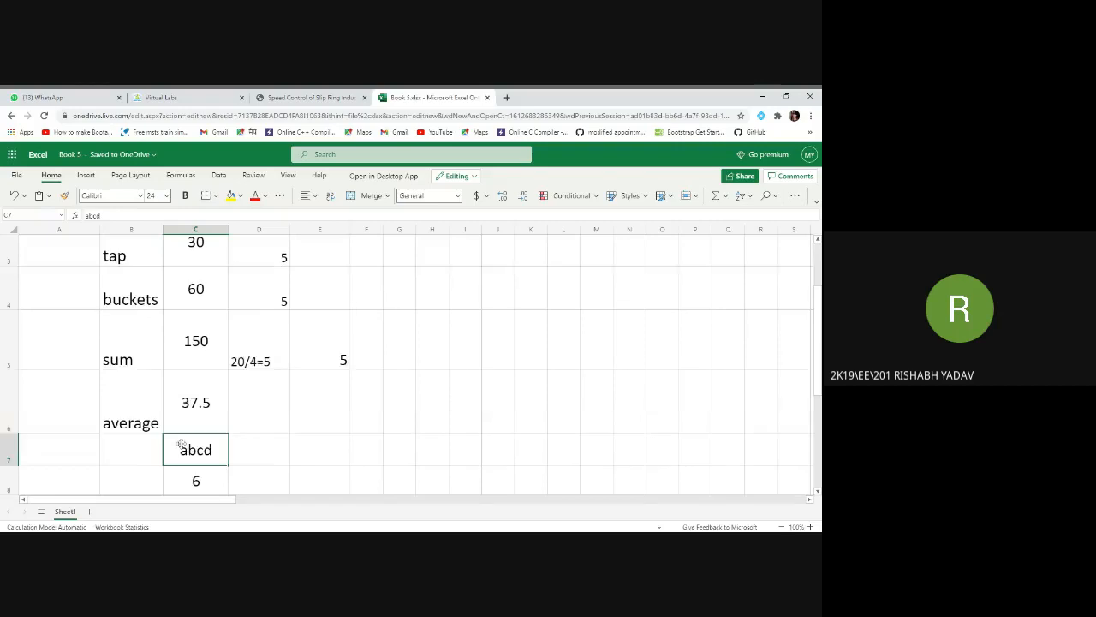
key(BackSpace)
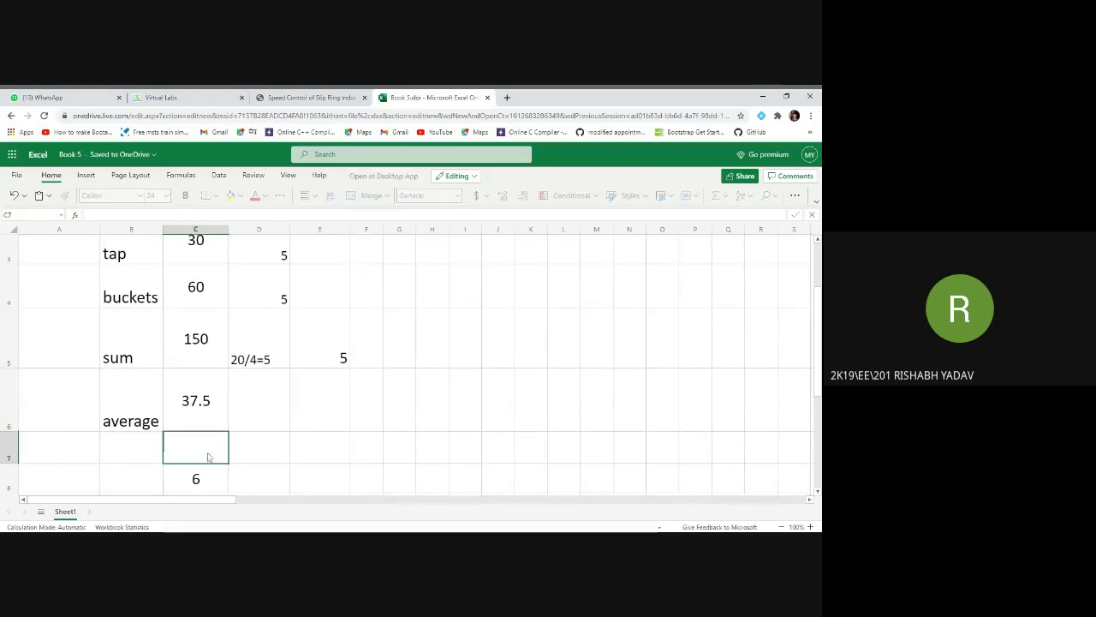
click(207, 480)
key(BackSpace)
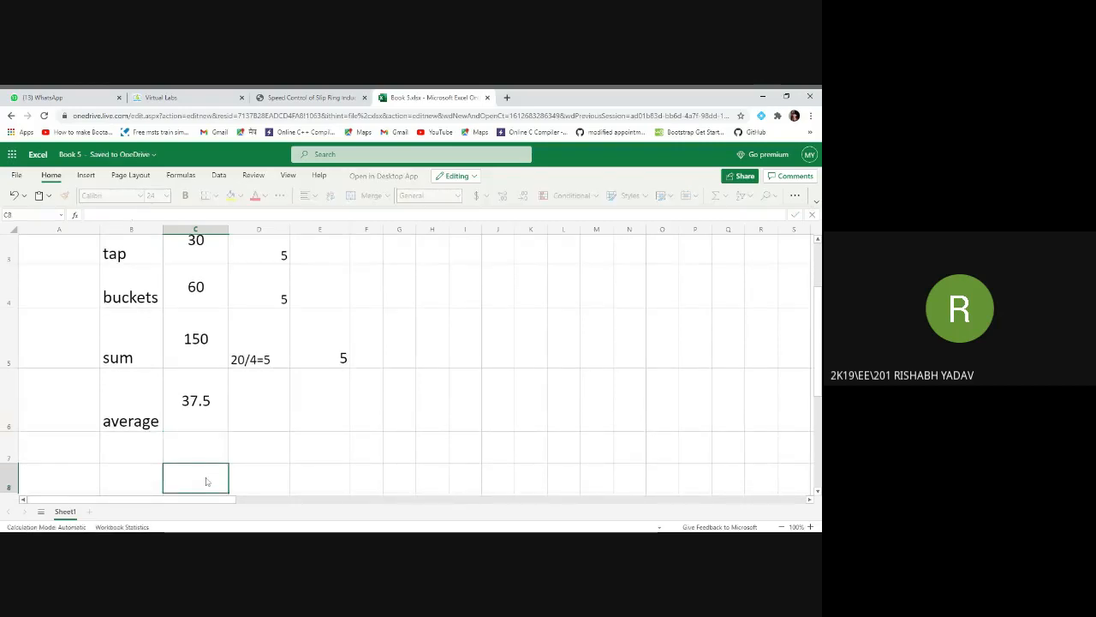
Reduce the heights of rows 1 to 6, from bulb to average, so each row fits its text closely.
scroll(186, 432, up, 2)
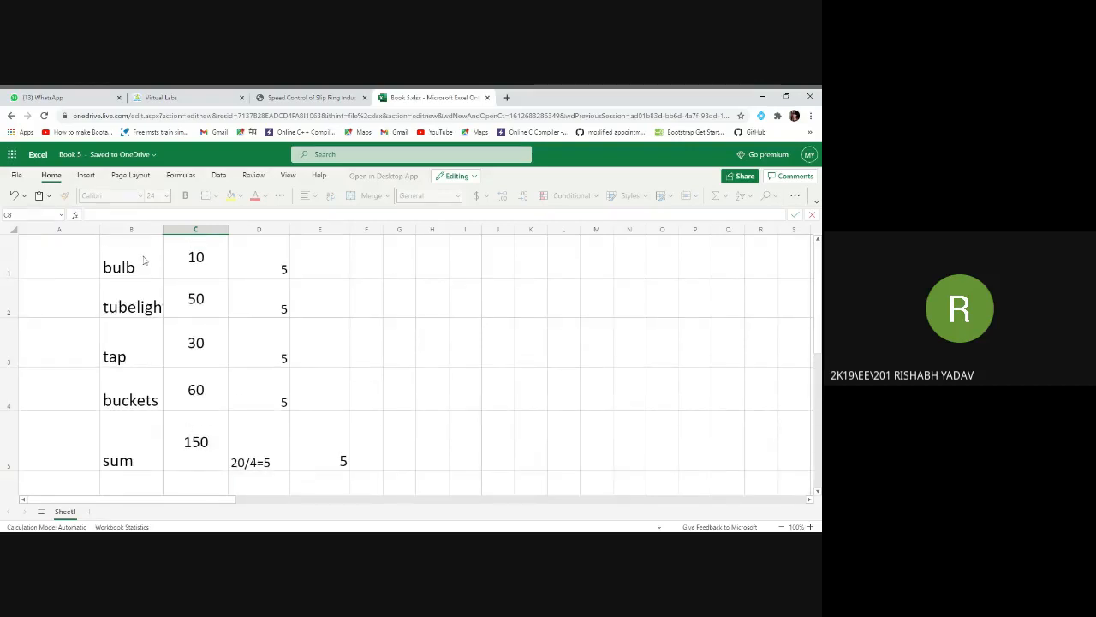
click(9, 313)
drag(8, 317, 9, 256)
click(6, 267)
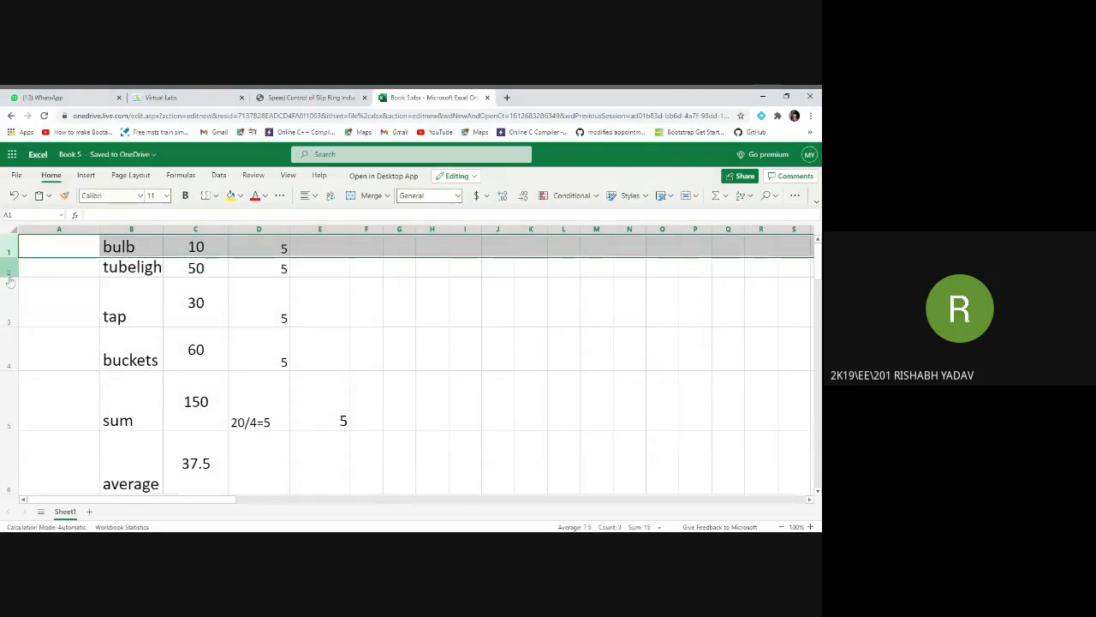
click(8, 291)
drag(9, 326, 7, 301)
click(11, 328)
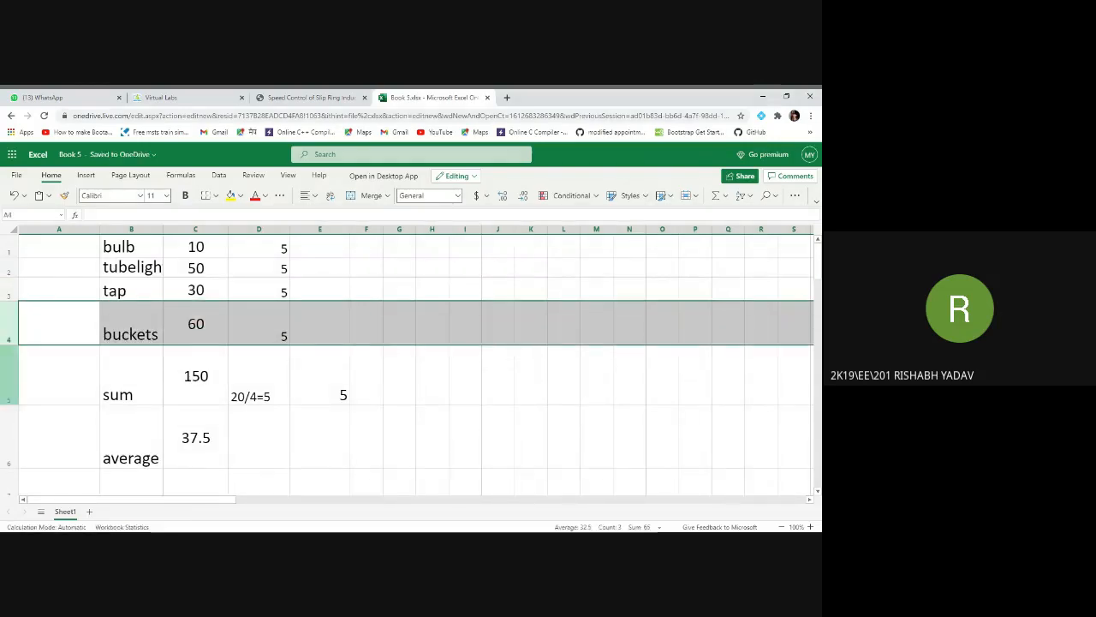
drag(9, 344, 11, 321)
click(16, 355)
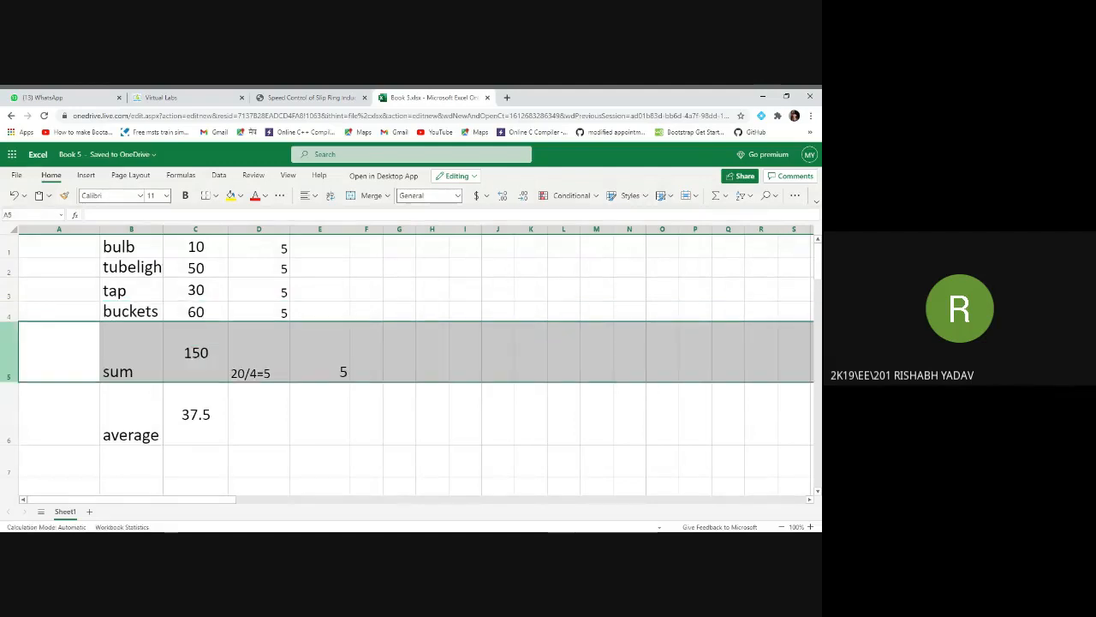
drag(11, 381, 14, 345)
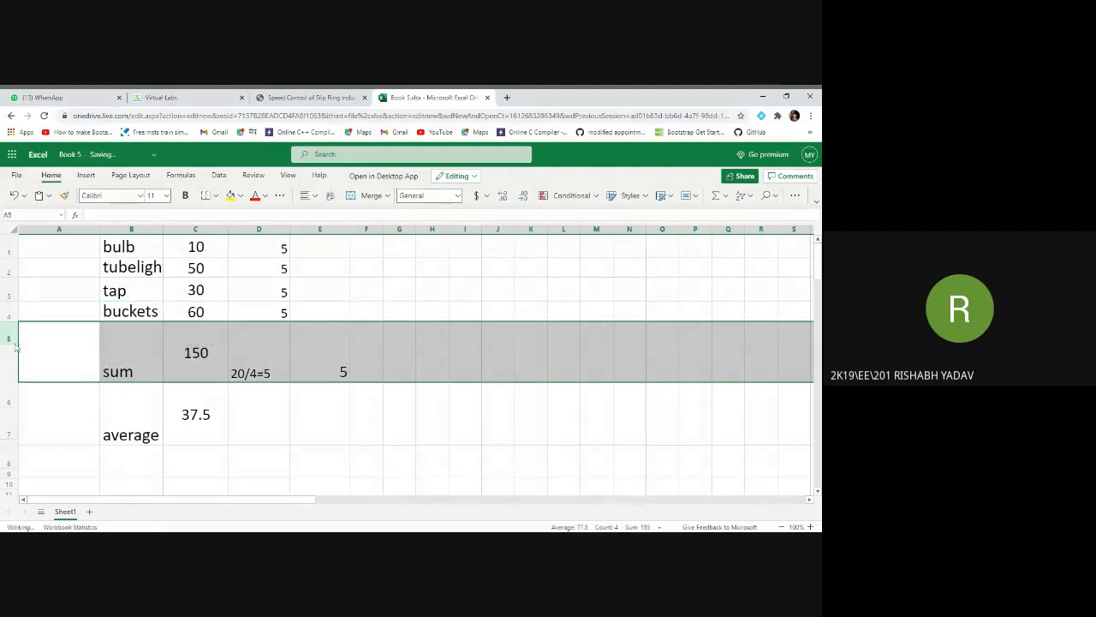
click(17, 391)
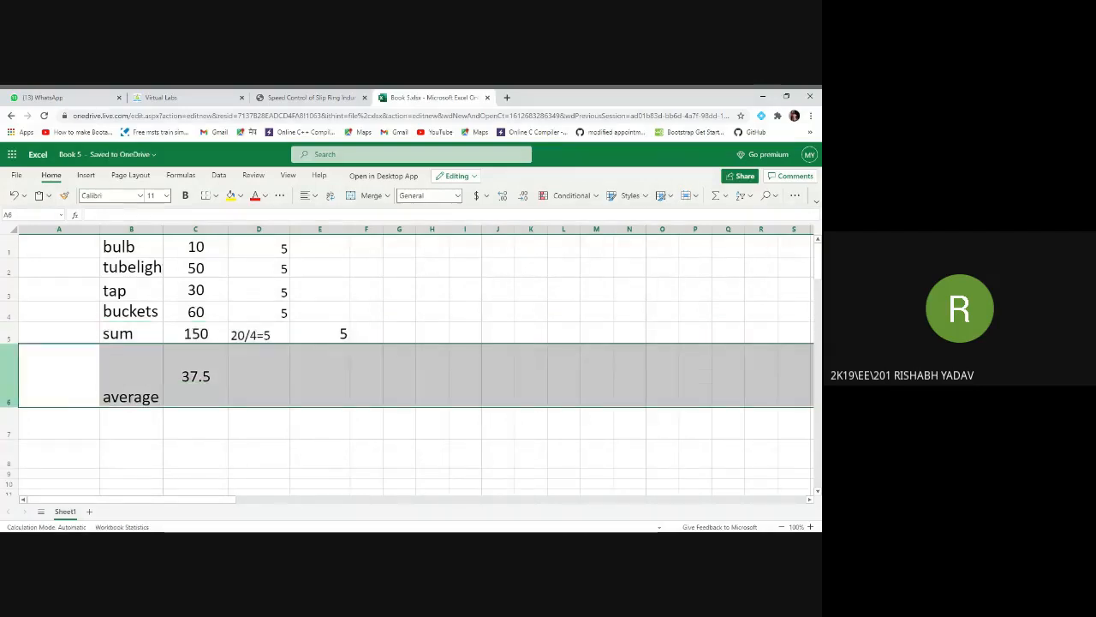
drag(12, 408, 23, 370)
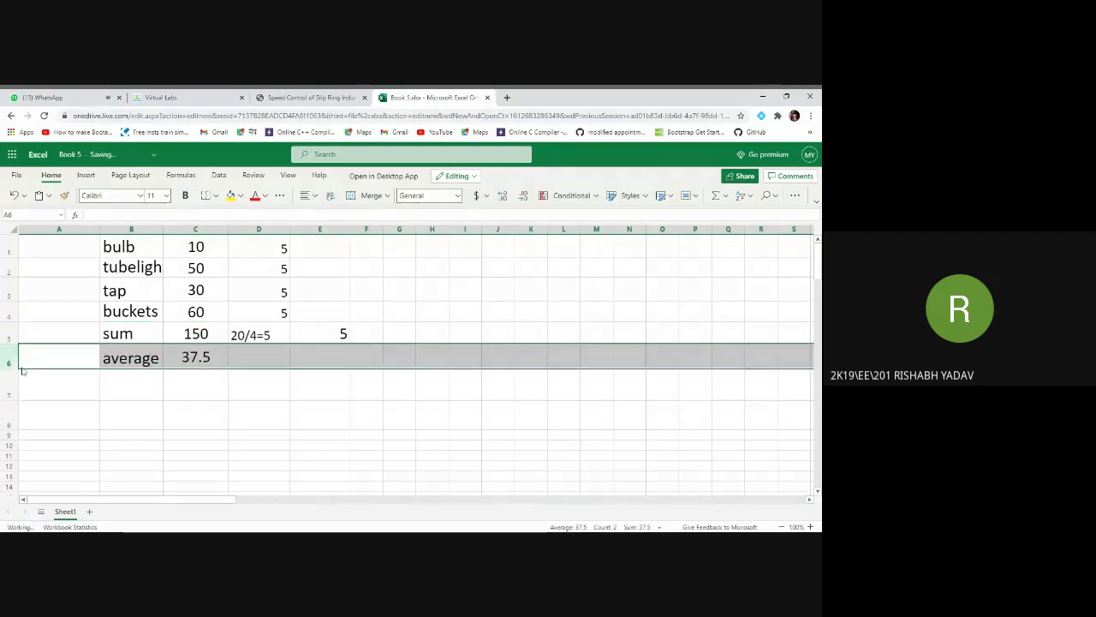
Insert the MAX function in cell C7, below the average, as =MAX(C1:C6).
click(169, 423)
click(134, 385)
click(170, 389)
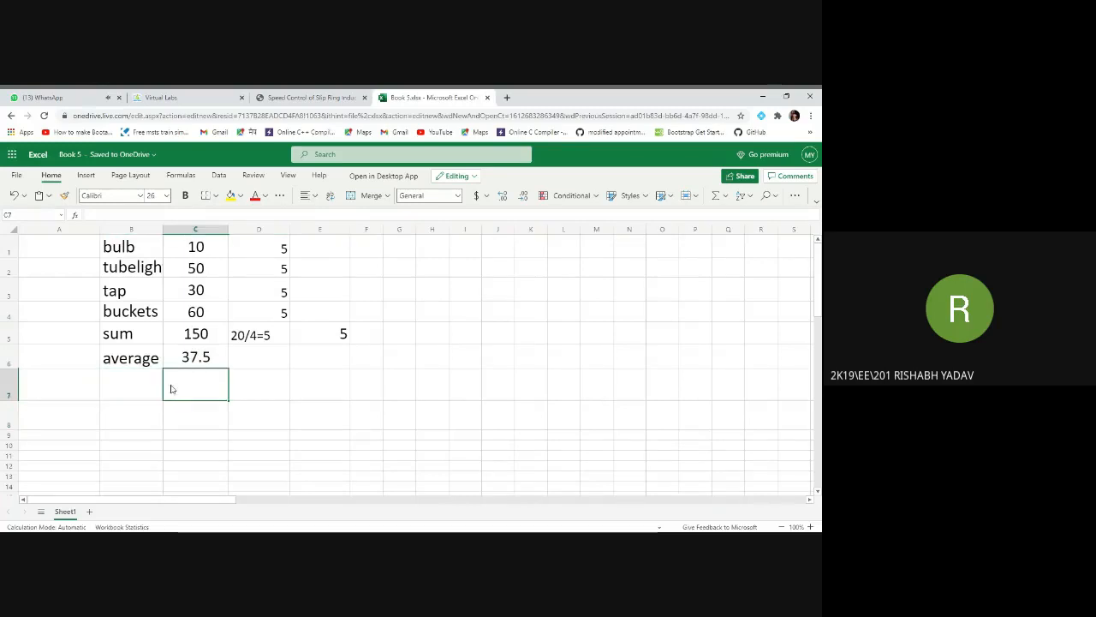
click(74, 214)
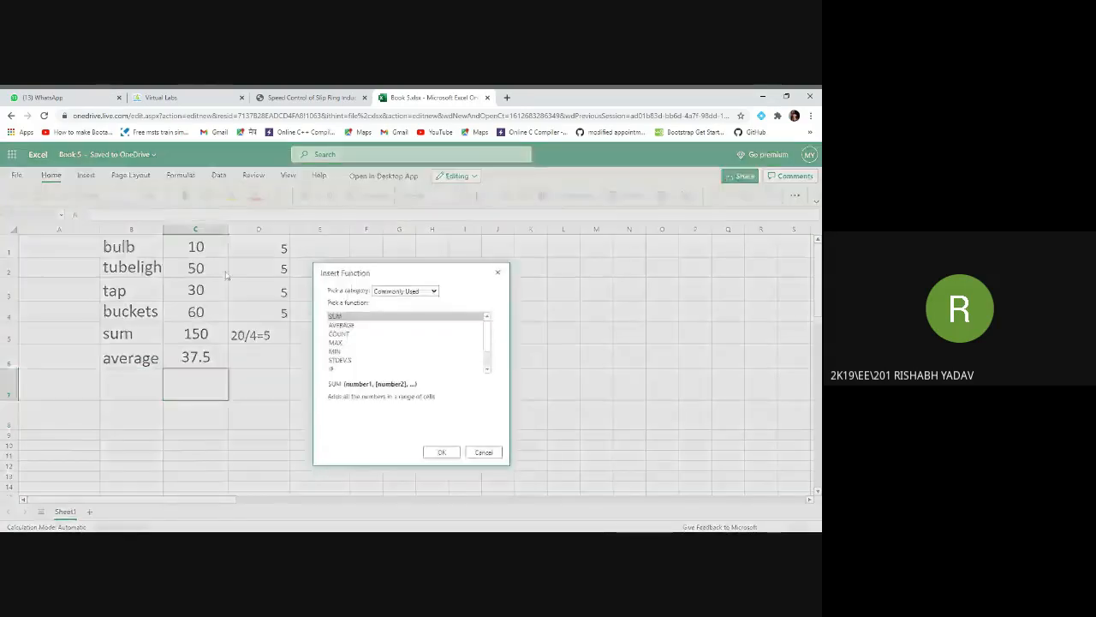
click(348, 342)
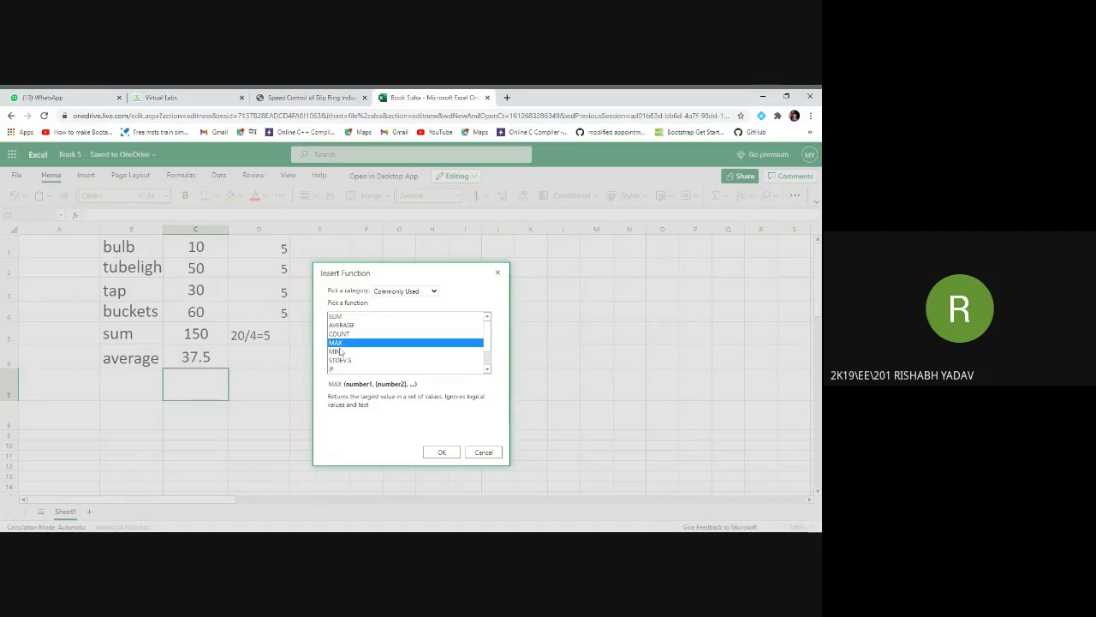
click(453, 452)
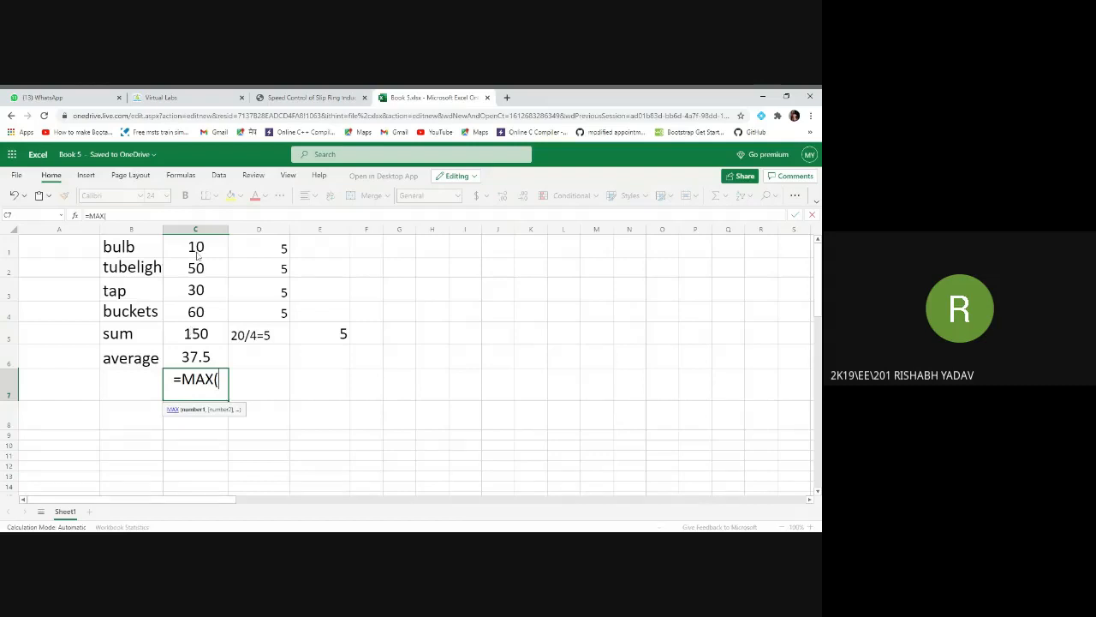
drag(198, 252, 217, 354)
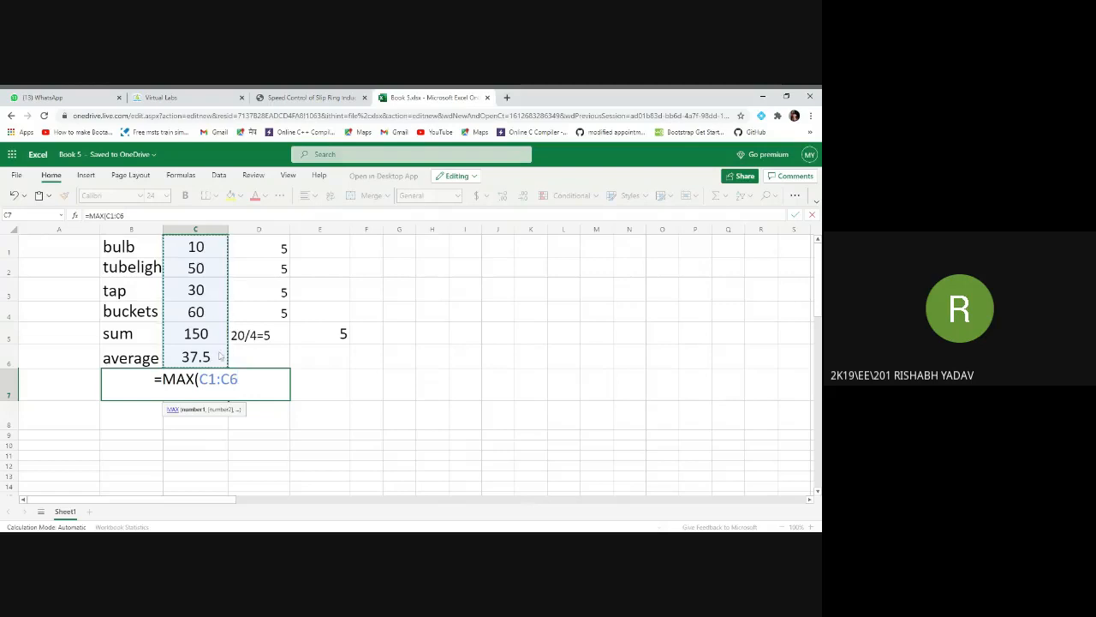
text())
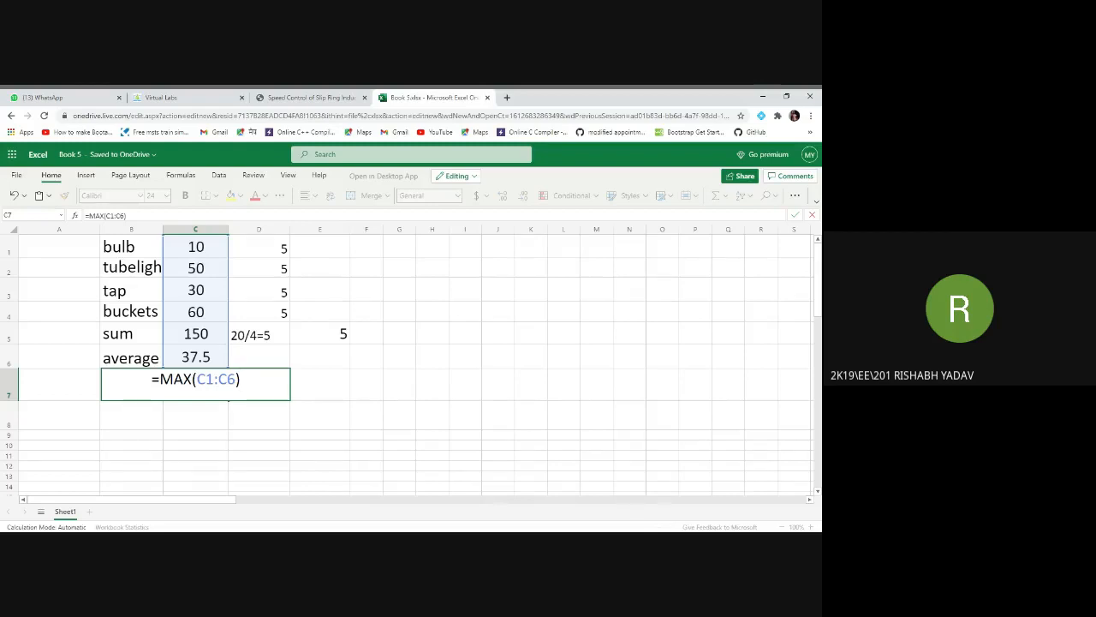
key(Return)
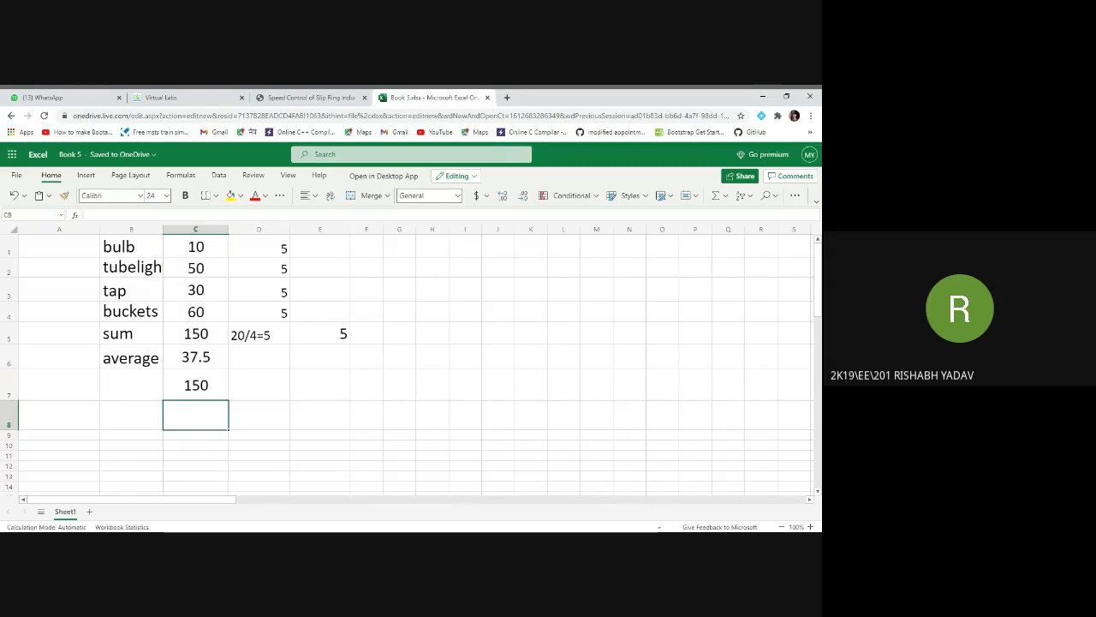
Enter the label max in cell B7, beside the MAX result.
click(153, 396)
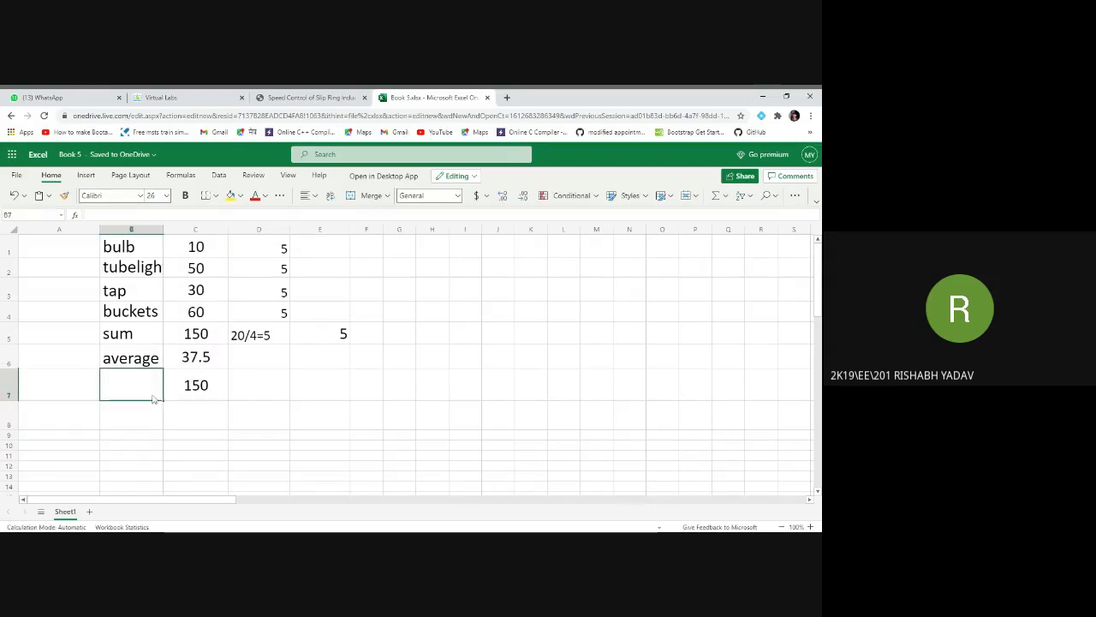
text(max)
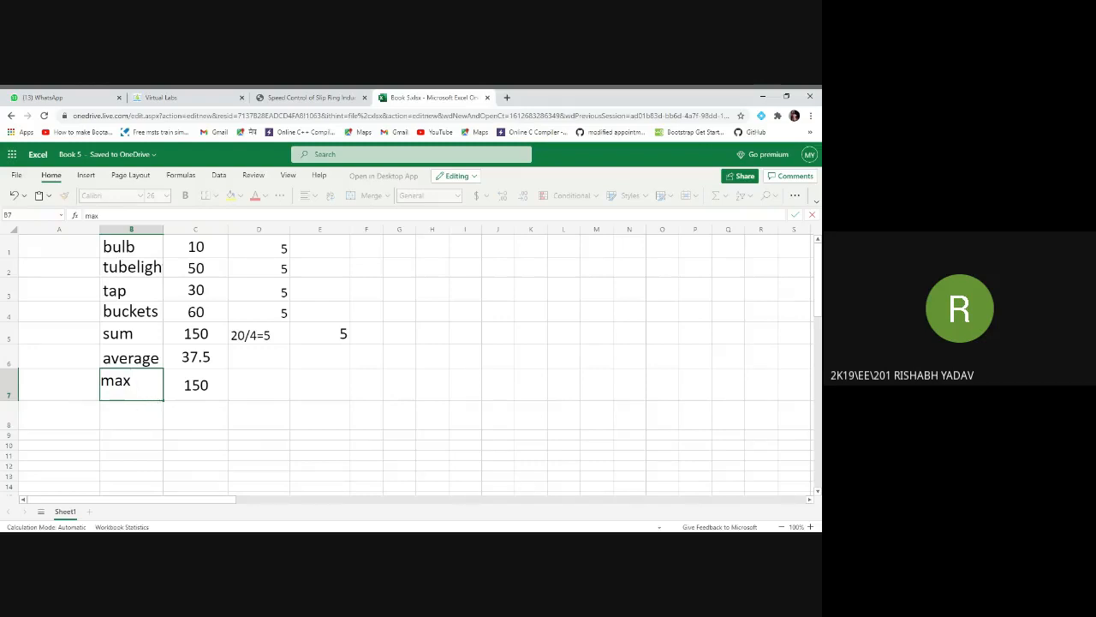
click(142, 414)
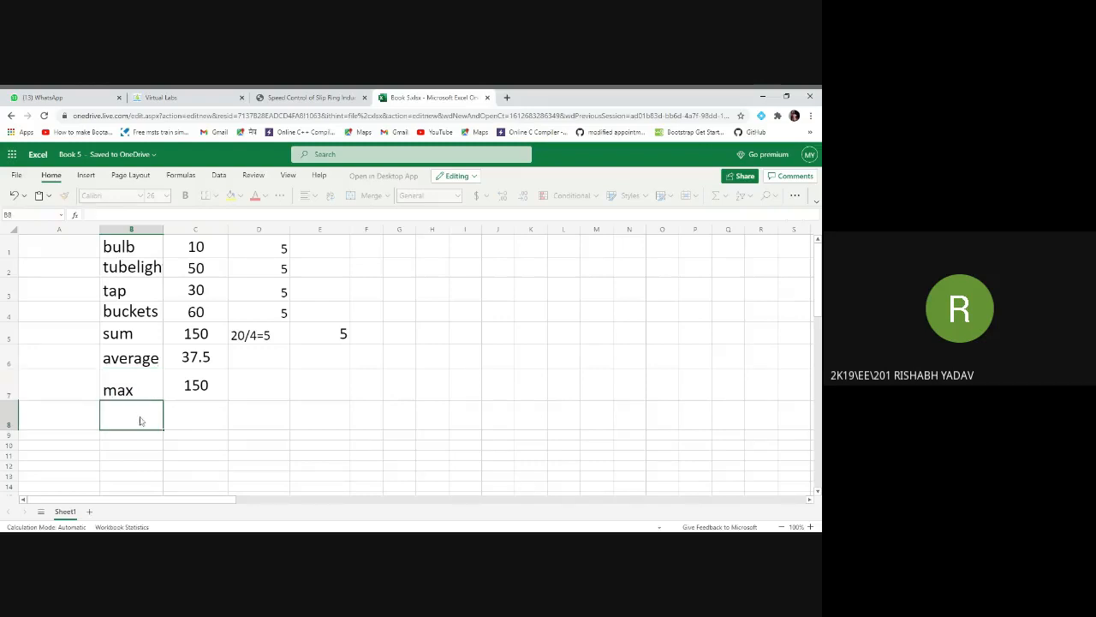
click(75, 215)
click(342, 351)
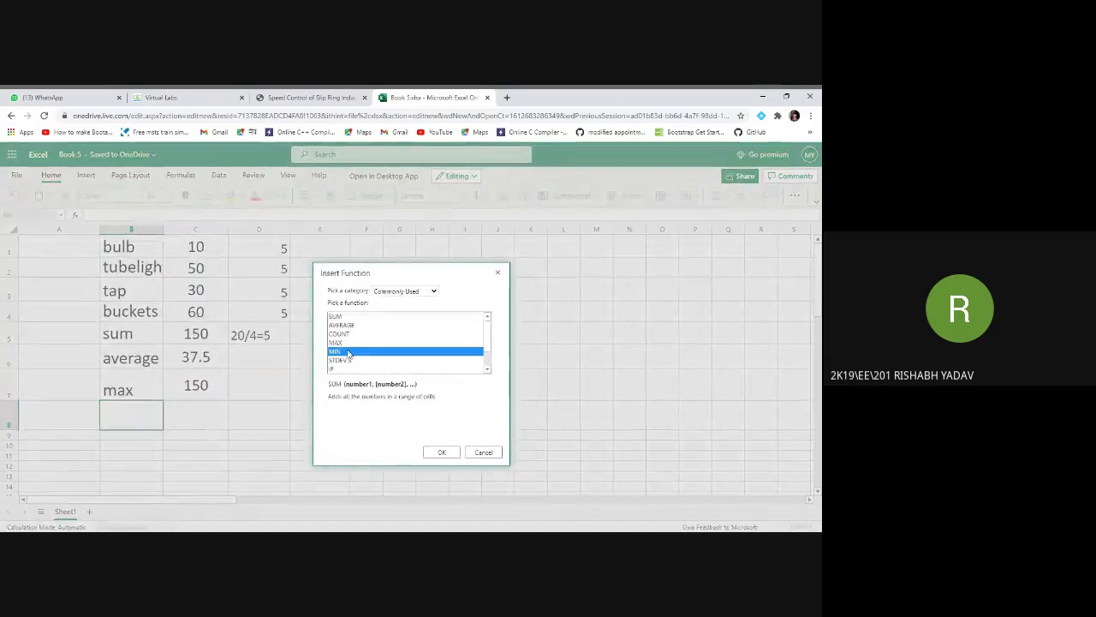
click(442, 452)
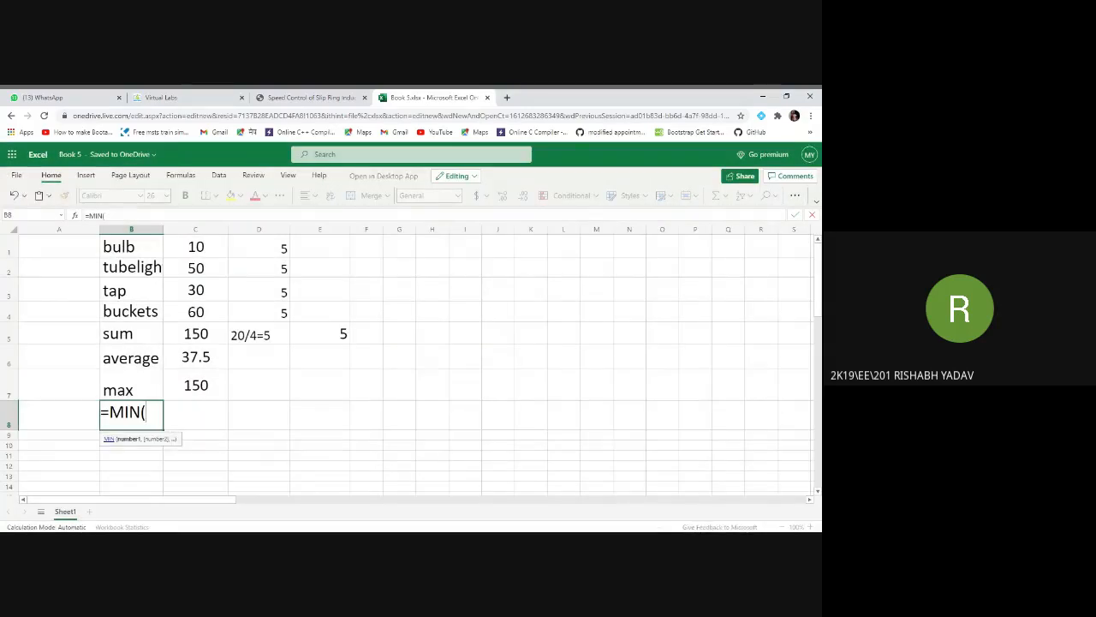
key(BackSpace)
key(BackSpace)
key(BackSpace)
key(BackSpace)
key(BackSpace)
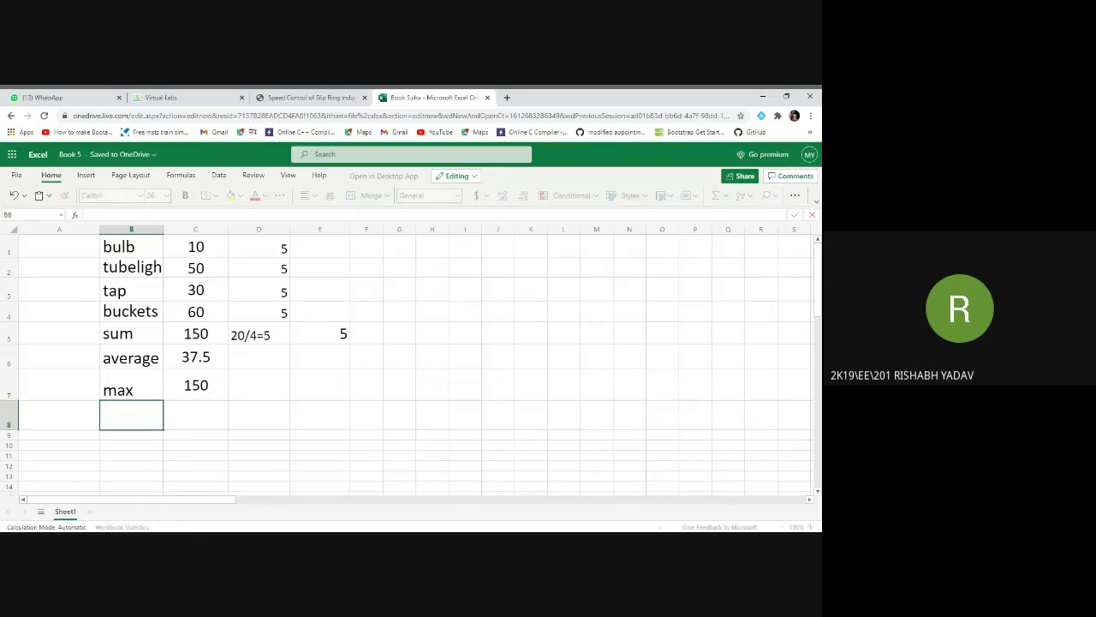
Enter the label min in cell B8 and write a MIN formula in C8 for a column C range starting at C1.
text(min)
click(201, 421)
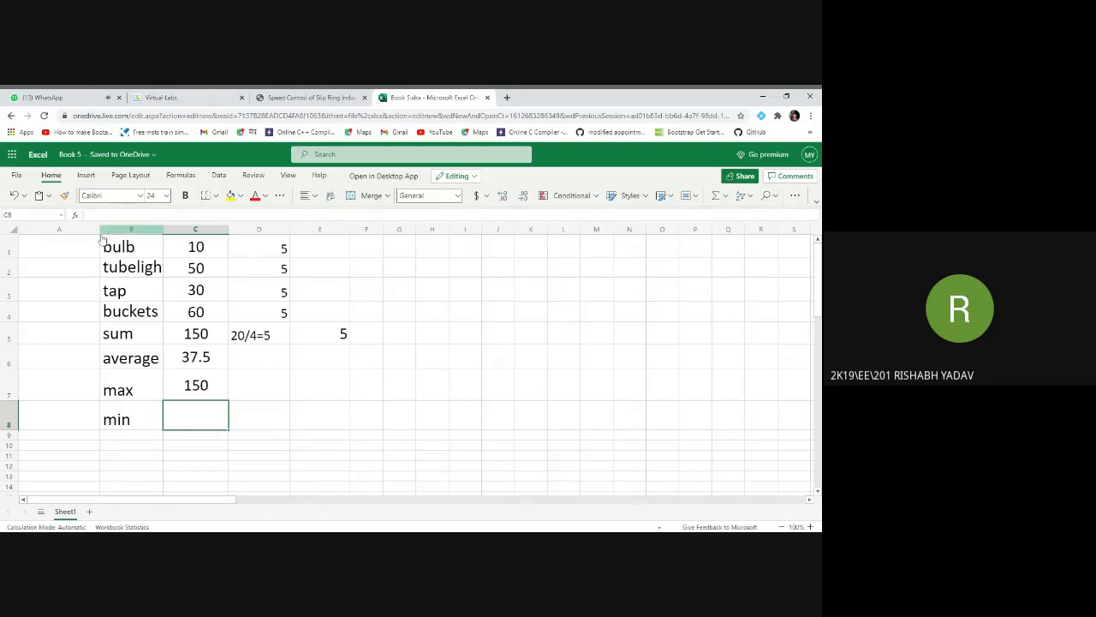
click(74, 214)
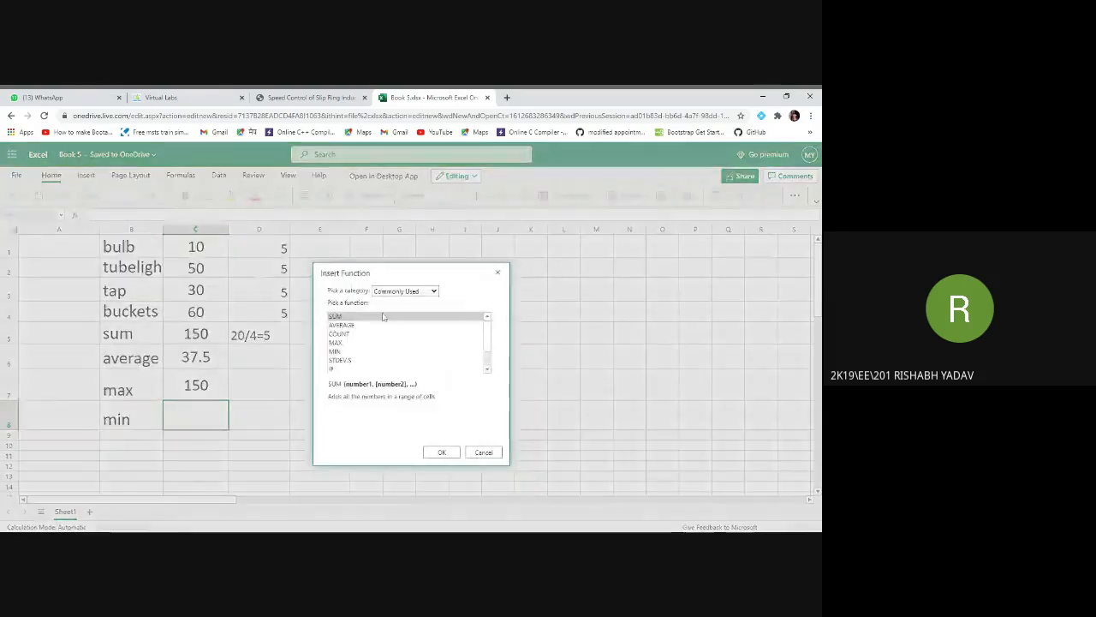
click(497, 274)
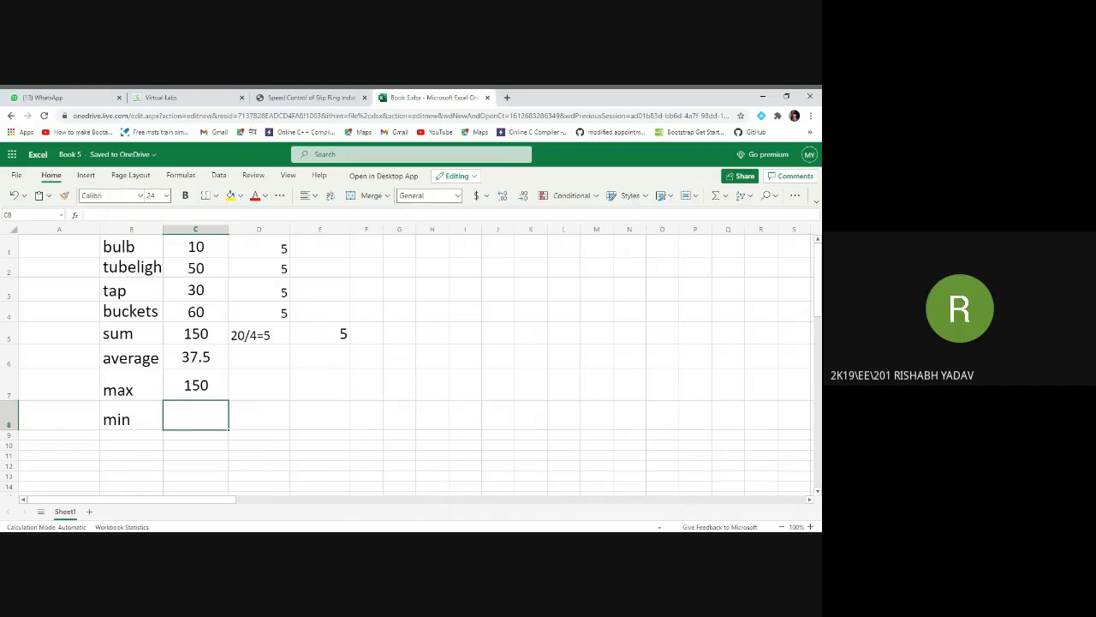
text(=)
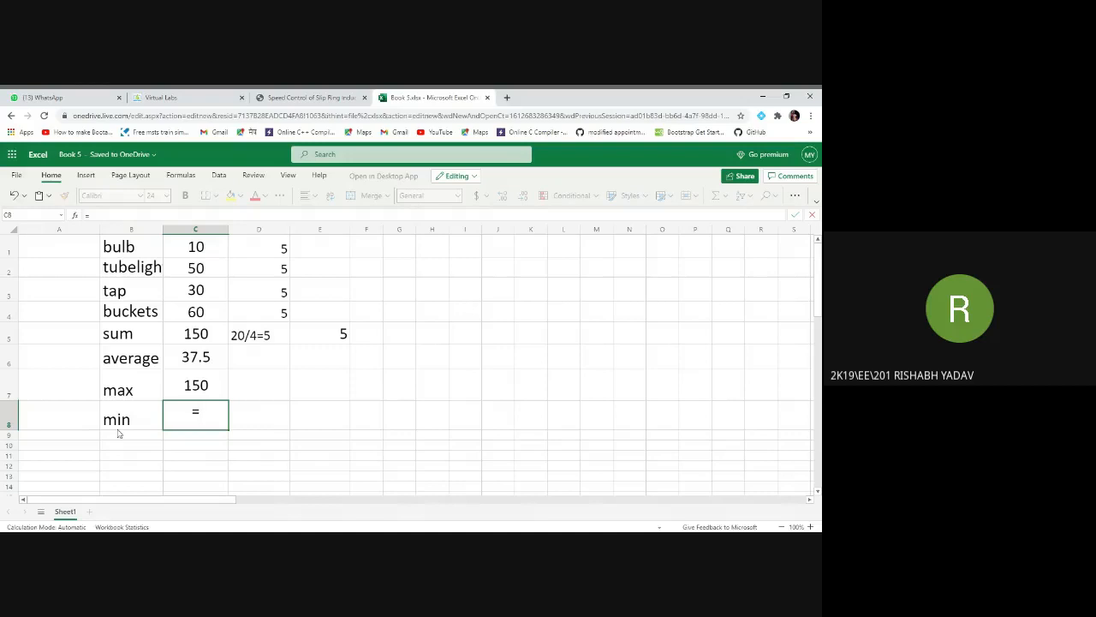
text(min)
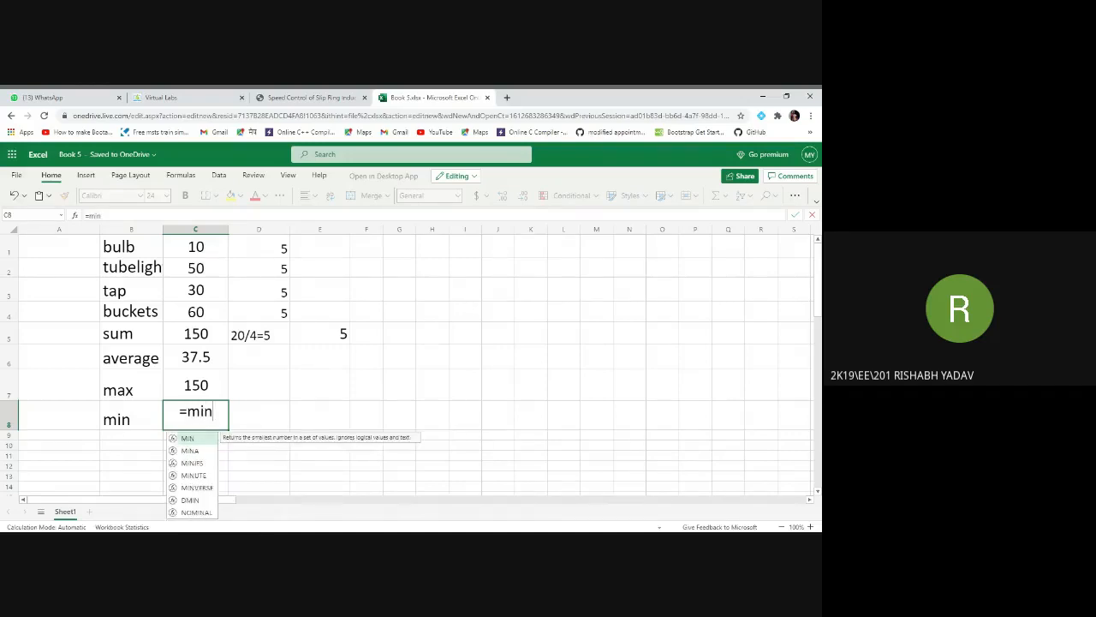
text(()
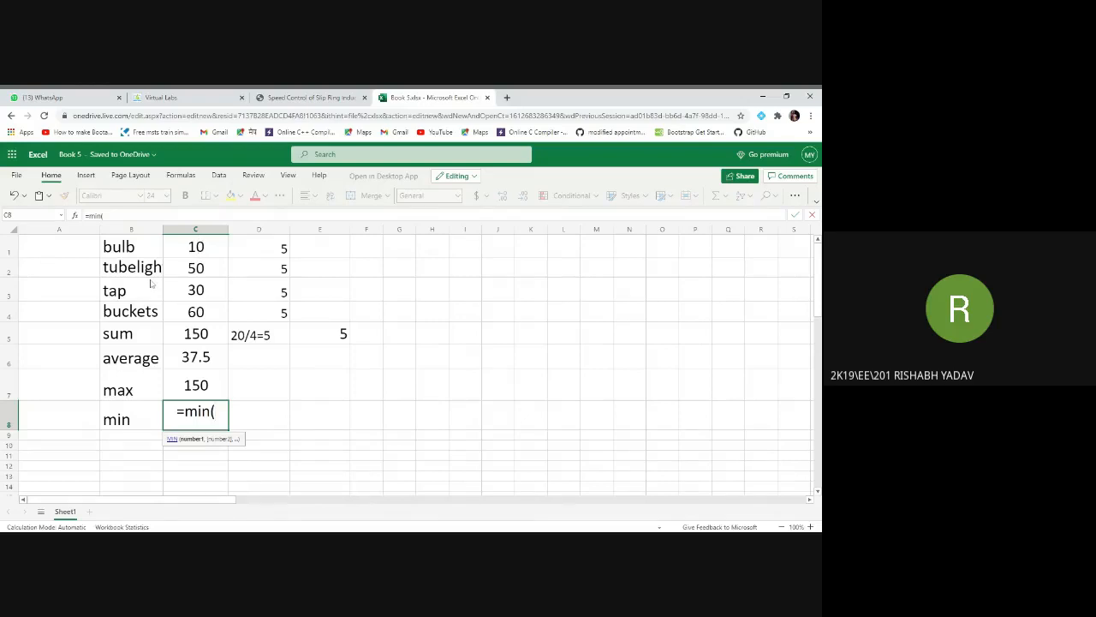
text(c1)
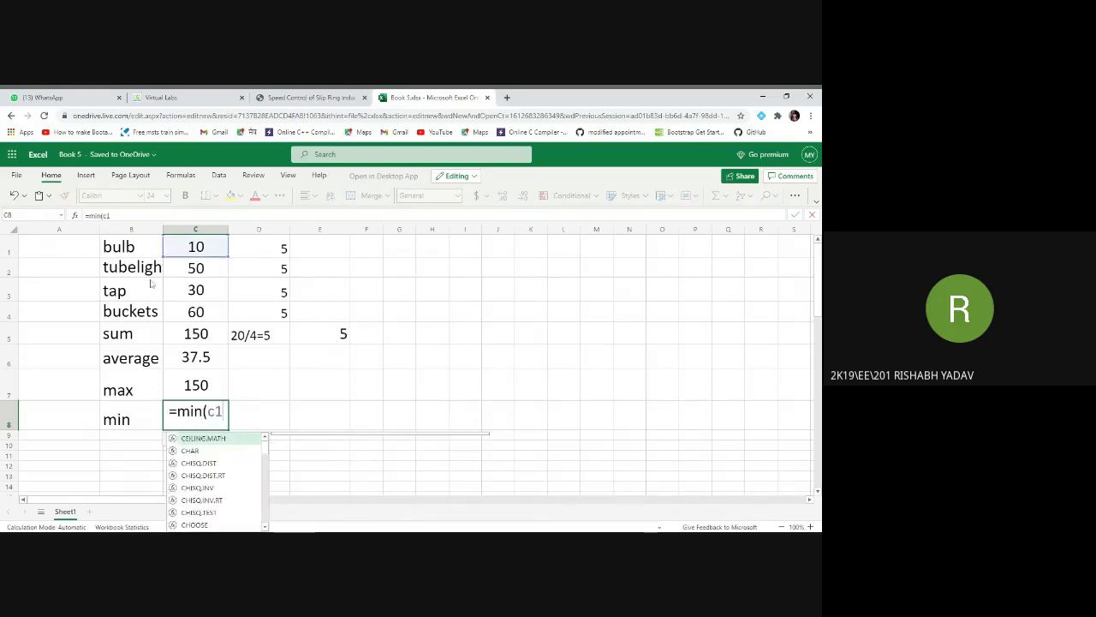
text(:)
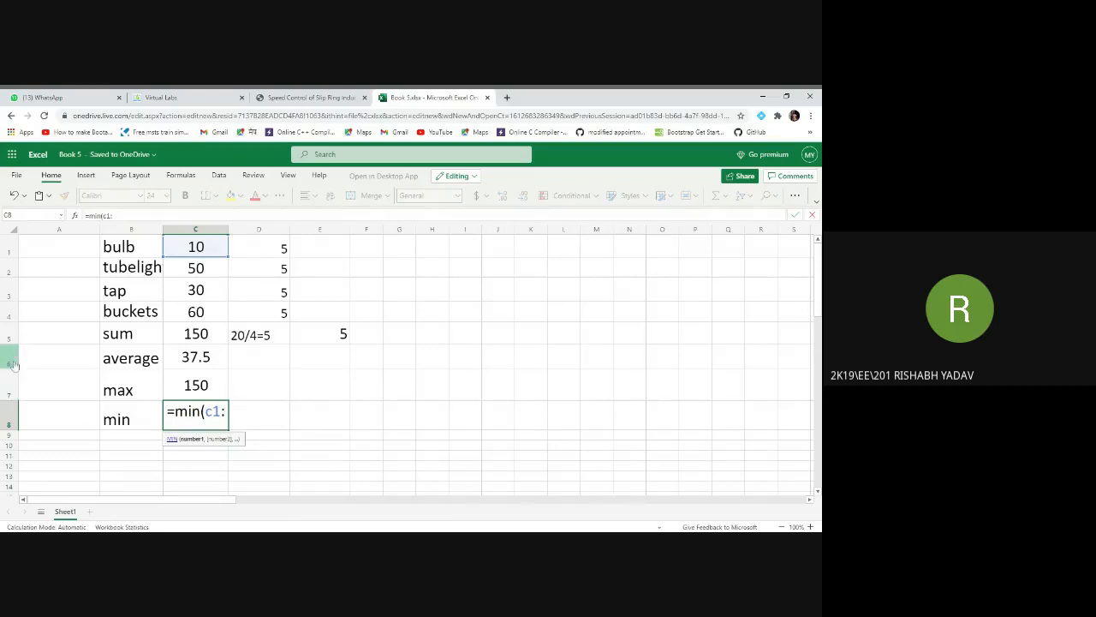
text(c)
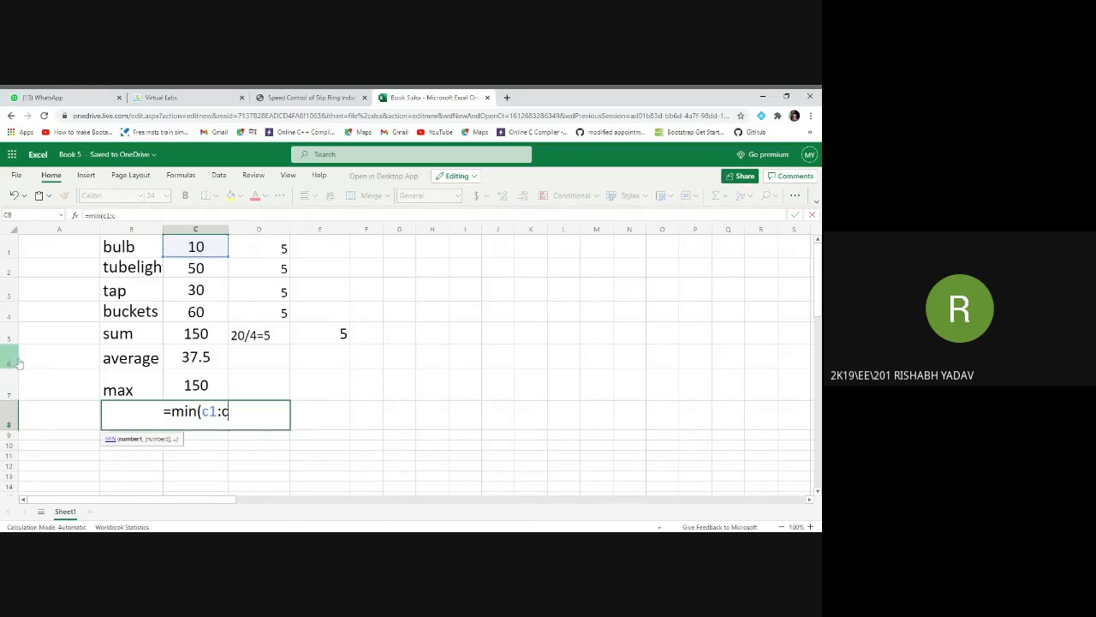
Complete the minimum formula in cell C8 as =min(c1:c6) and check the range it covers.
text(6))
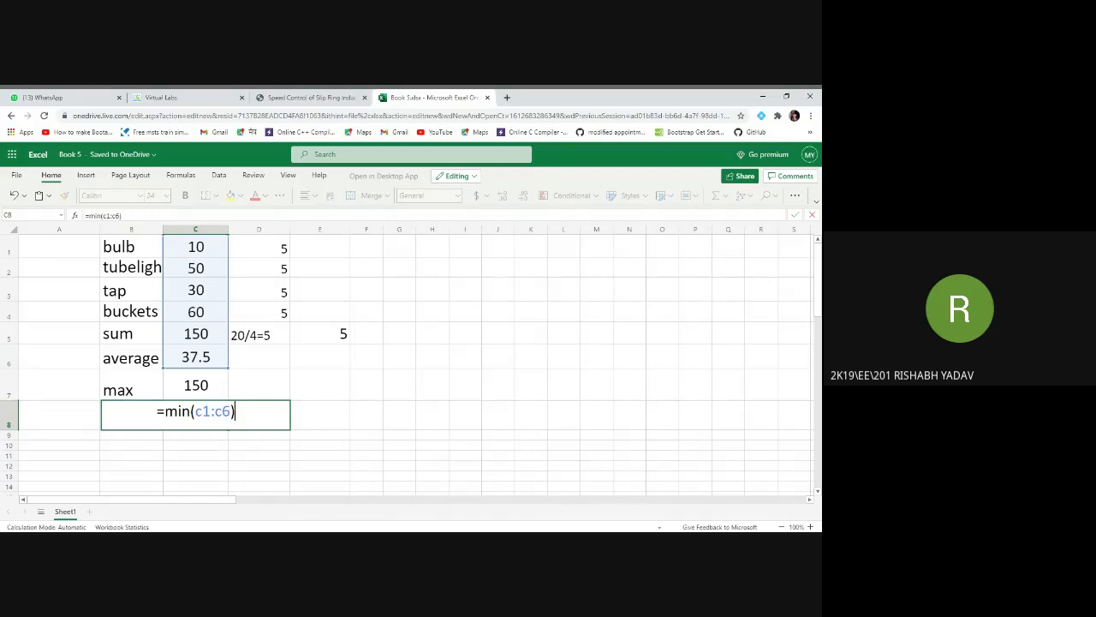
key(Return)
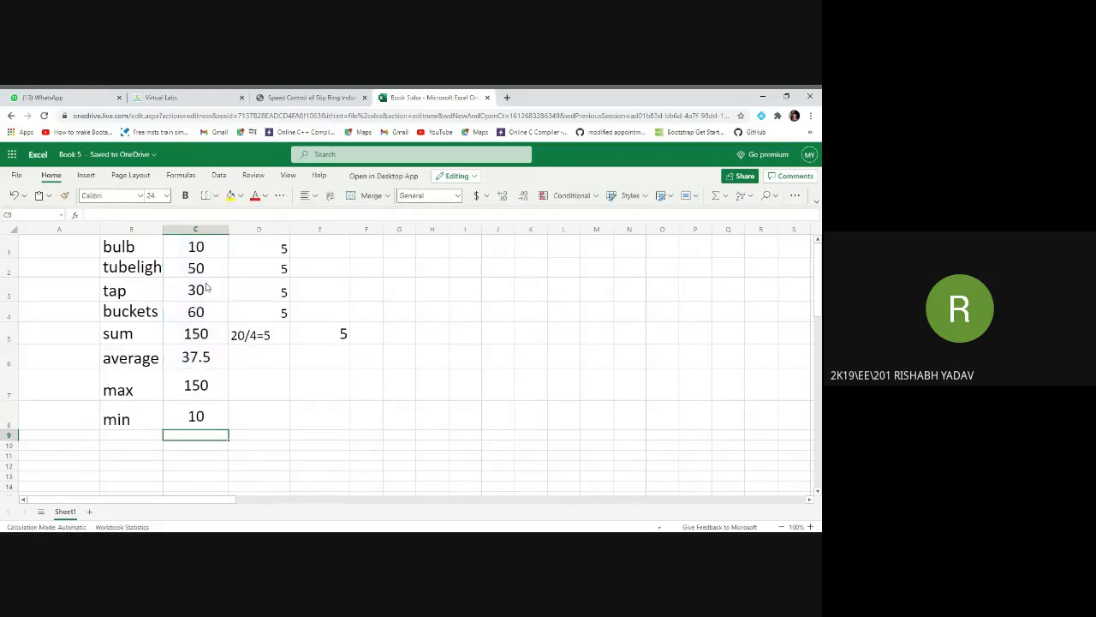
drag(206, 247, 214, 355)
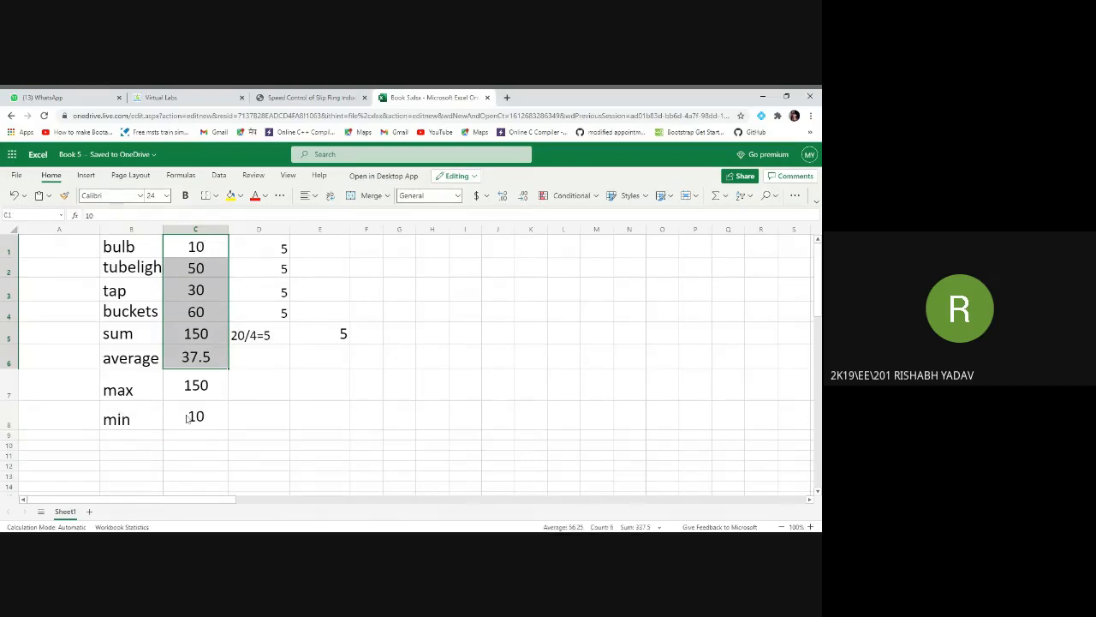
Increase the height of row 9 to roughly match the row above it.
click(8, 436)
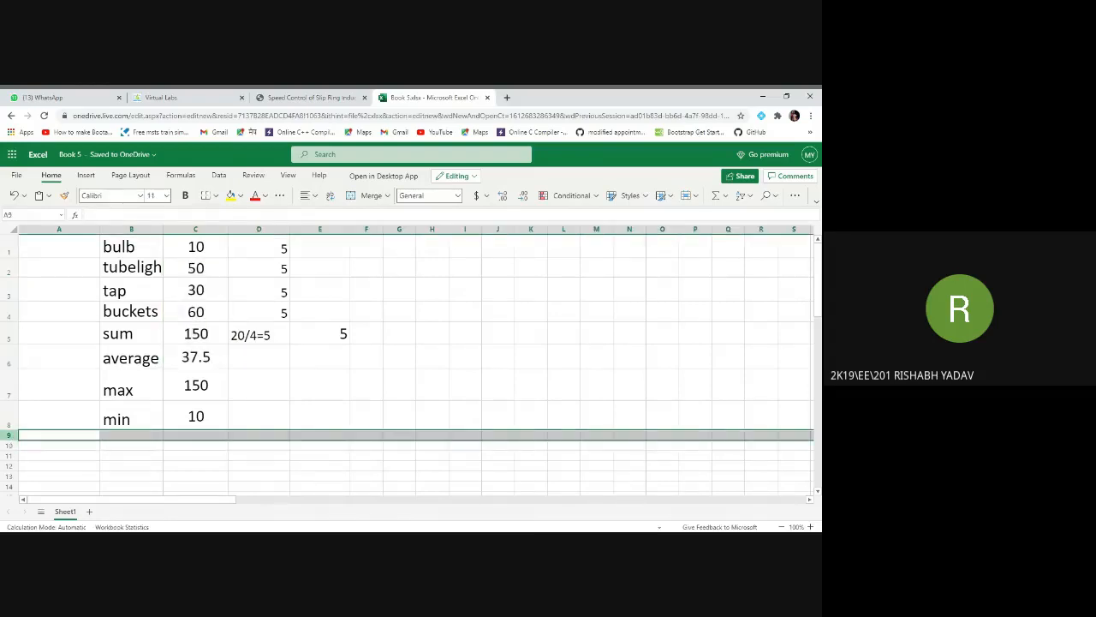
drag(11, 440, 15, 464)
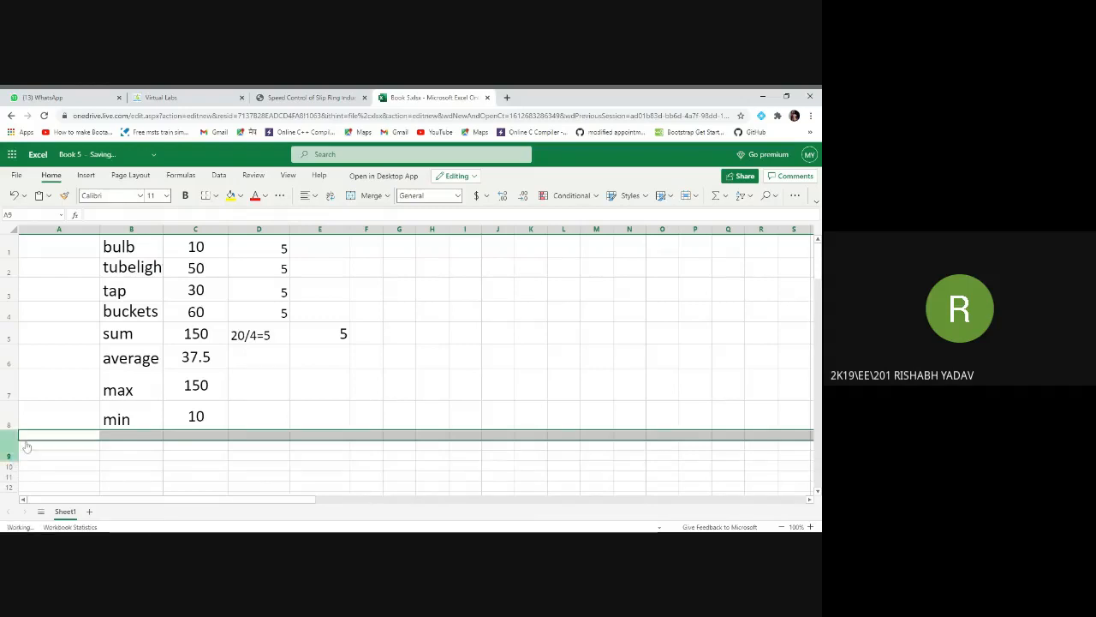
Set the bulb value in cell C1 to -10.
click(190, 250)
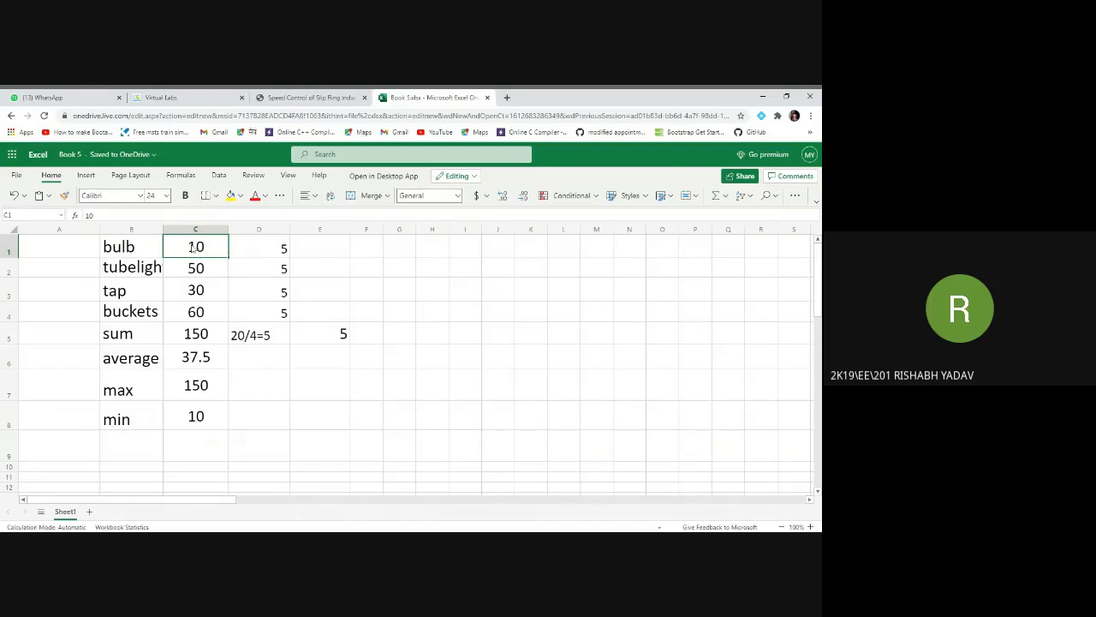
key(BackSpace)
text(-10)
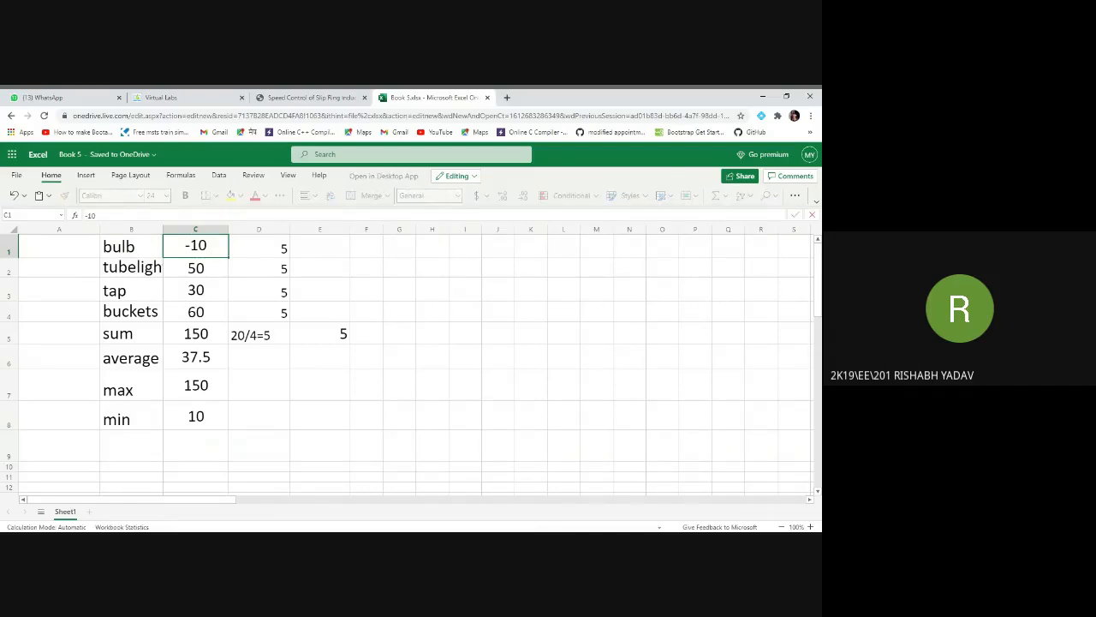
click(249, 386)
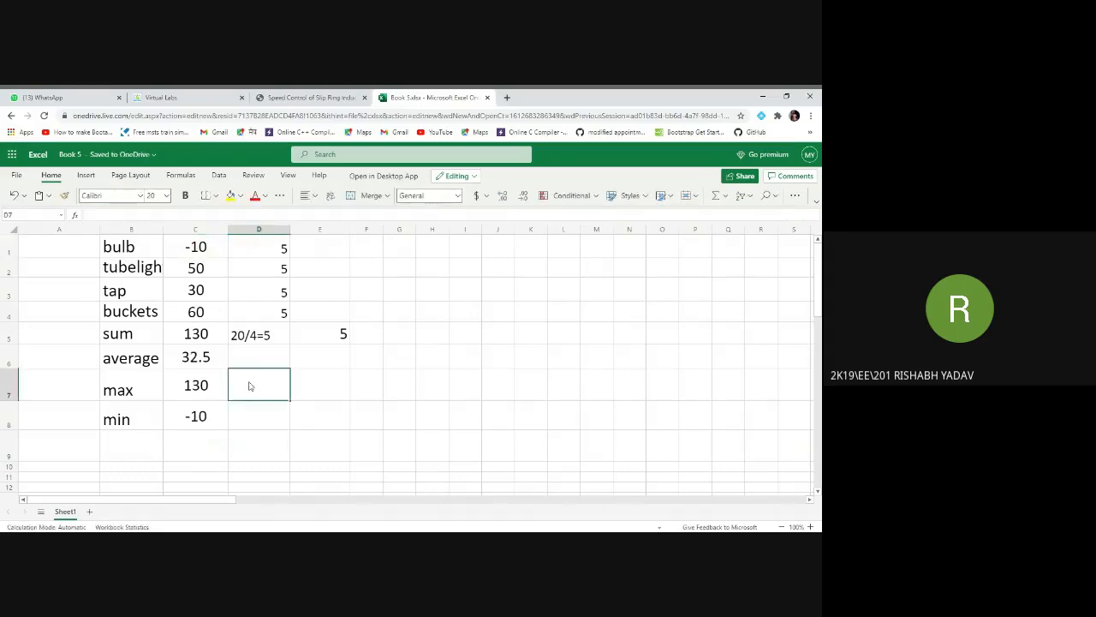
Examine the max and min formulas and the summary rows against the changed bulb value.
click(201, 385)
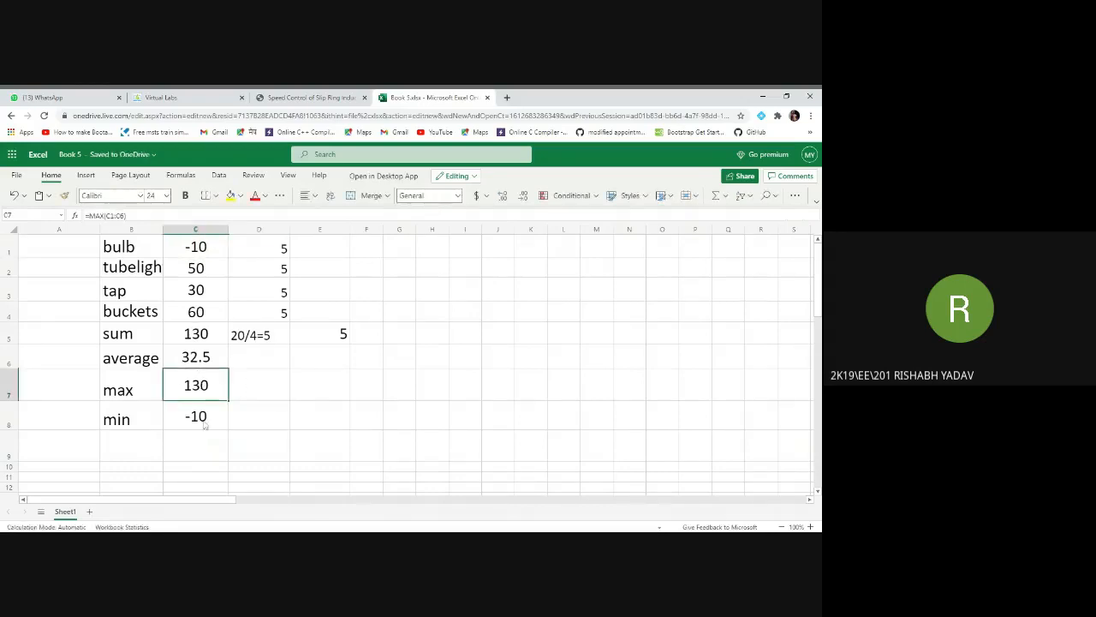
click(204, 425)
click(203, 390)
click(197, 248)
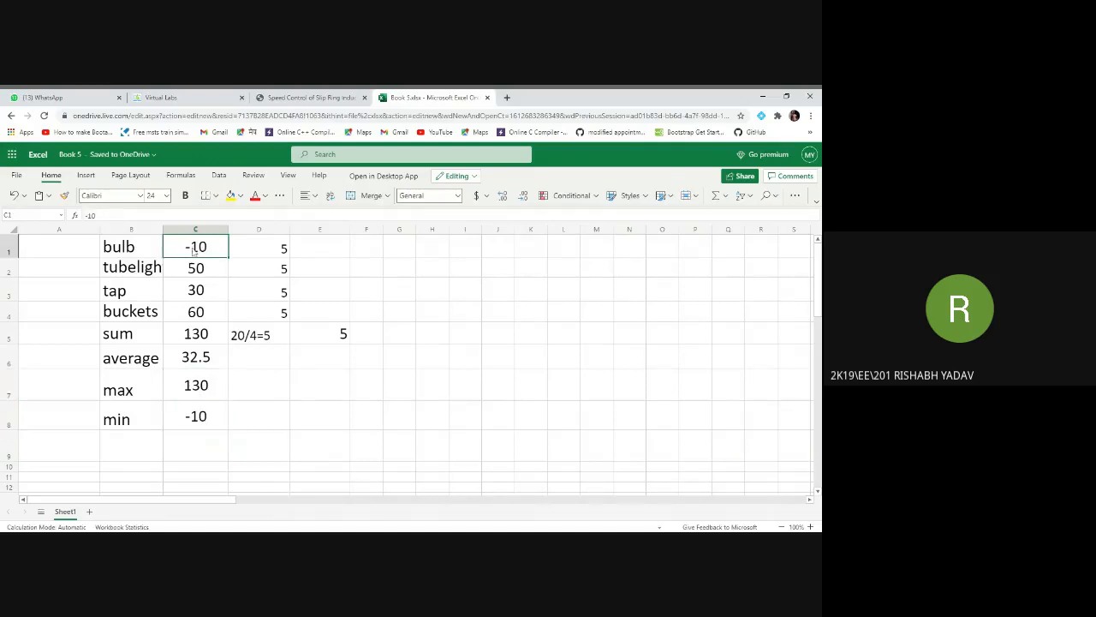
drag(137, 334, 187, 422)
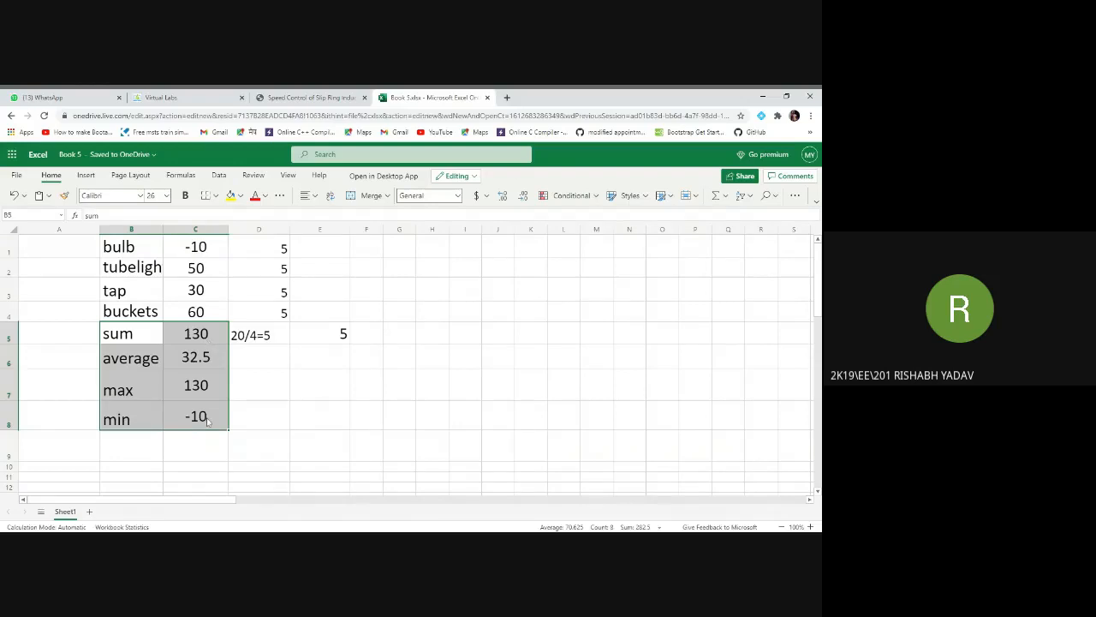
click(143, 424)
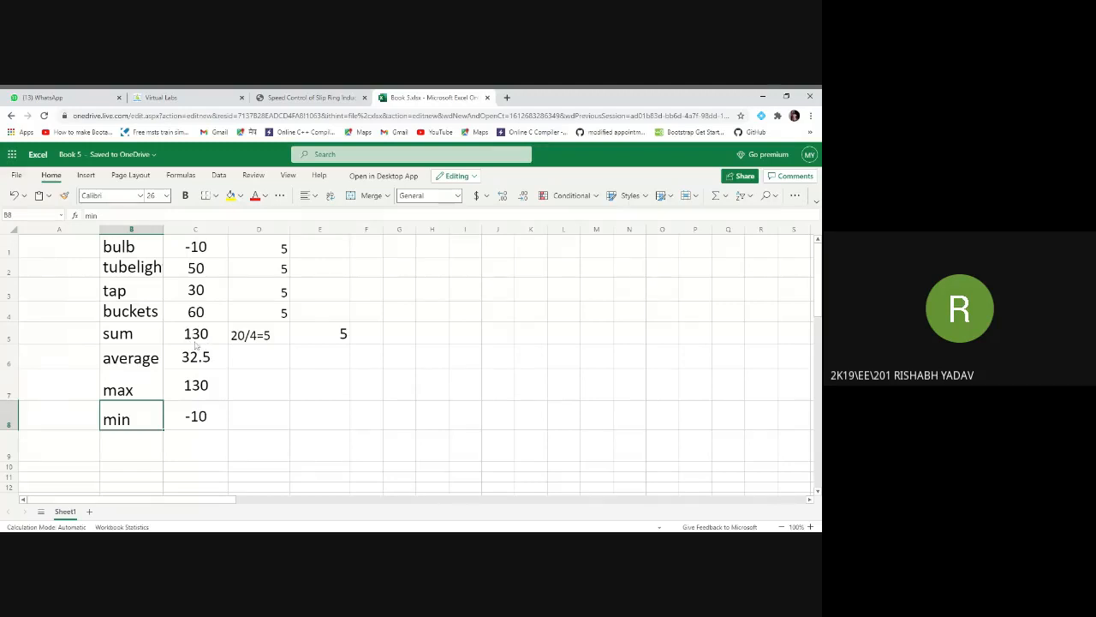
click(195, 250)
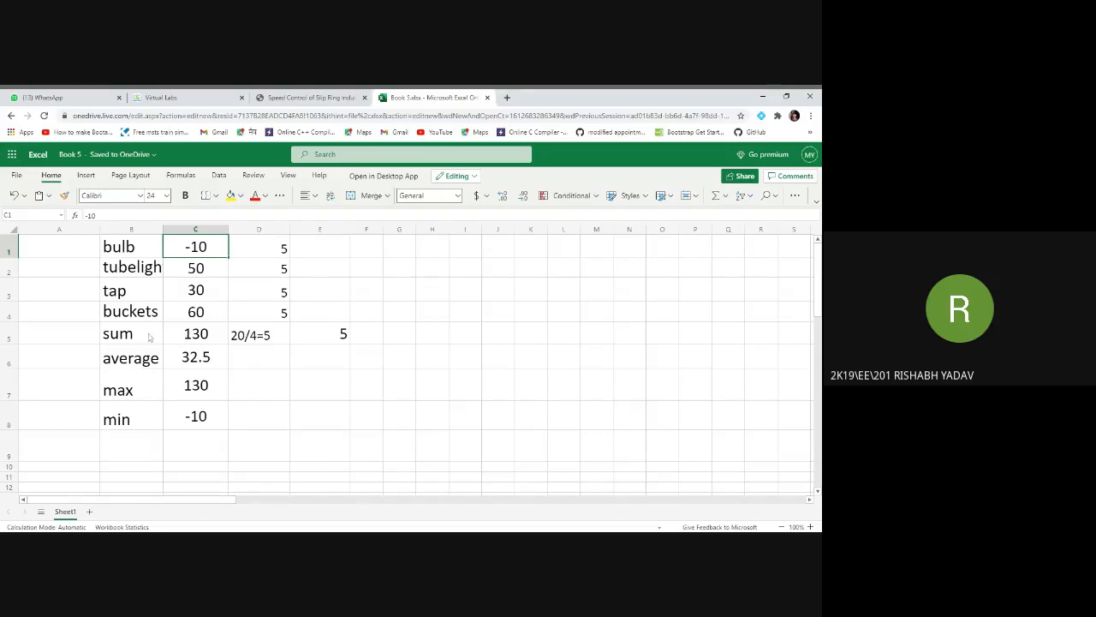
click(184, 427)
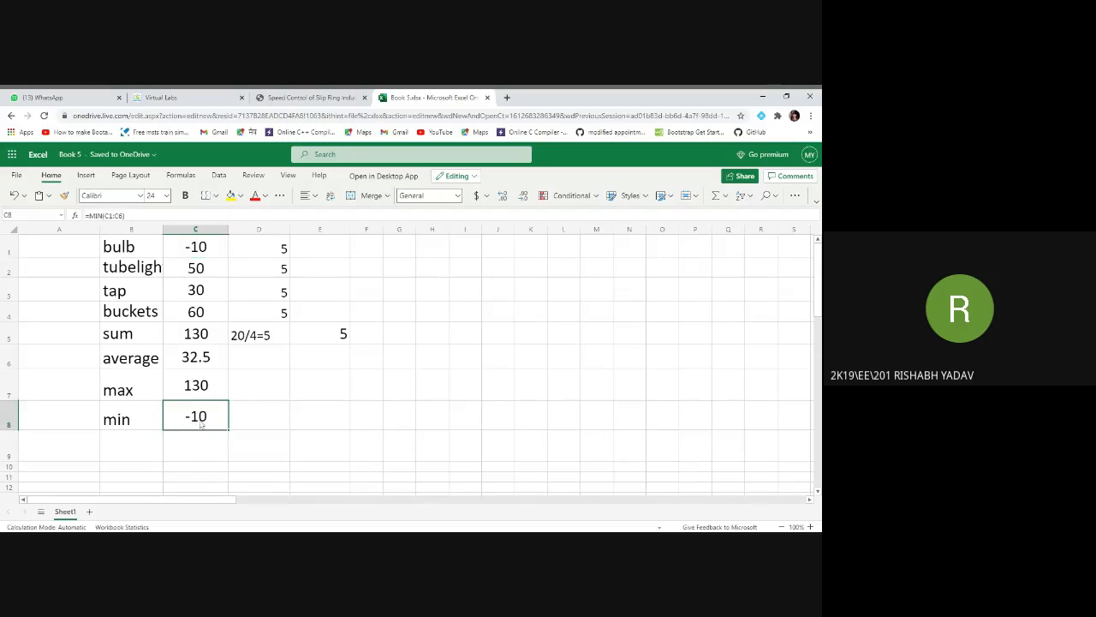
Review the descriptions of the STDEV.S and IF functions in the Insert Function list, without inserting either.
click(139, 452)
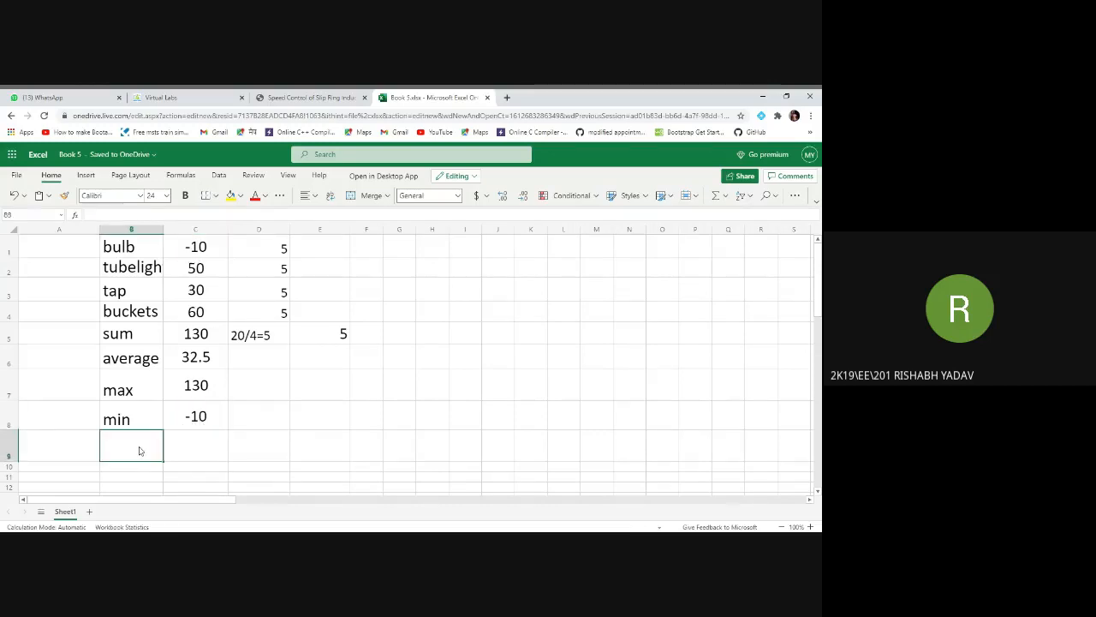
click(75, 215)
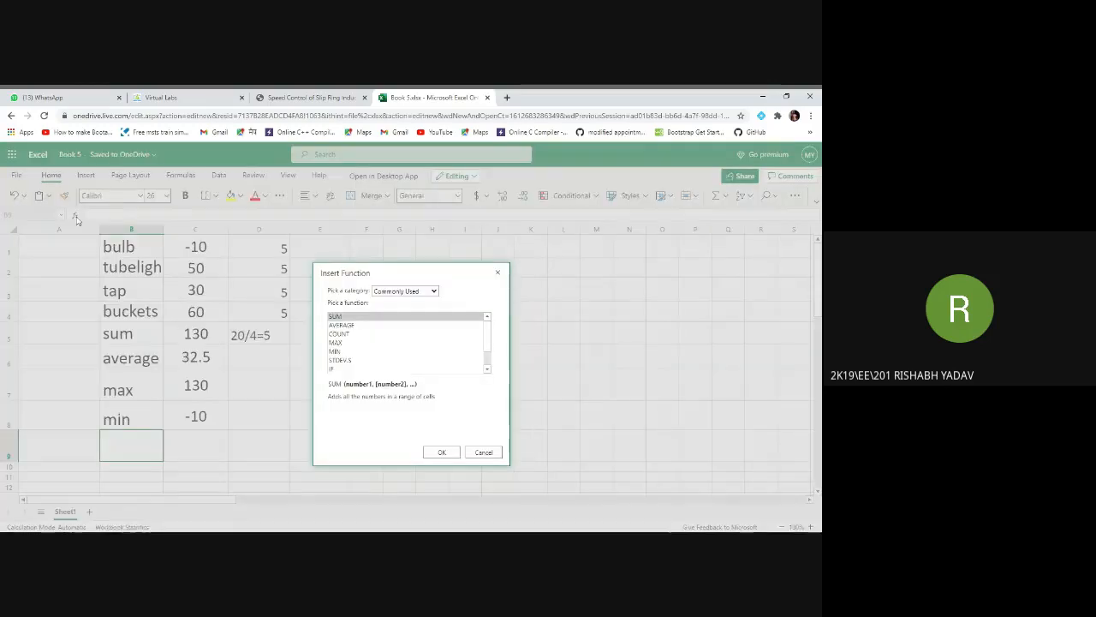
scroll(356, 347, down, 1)
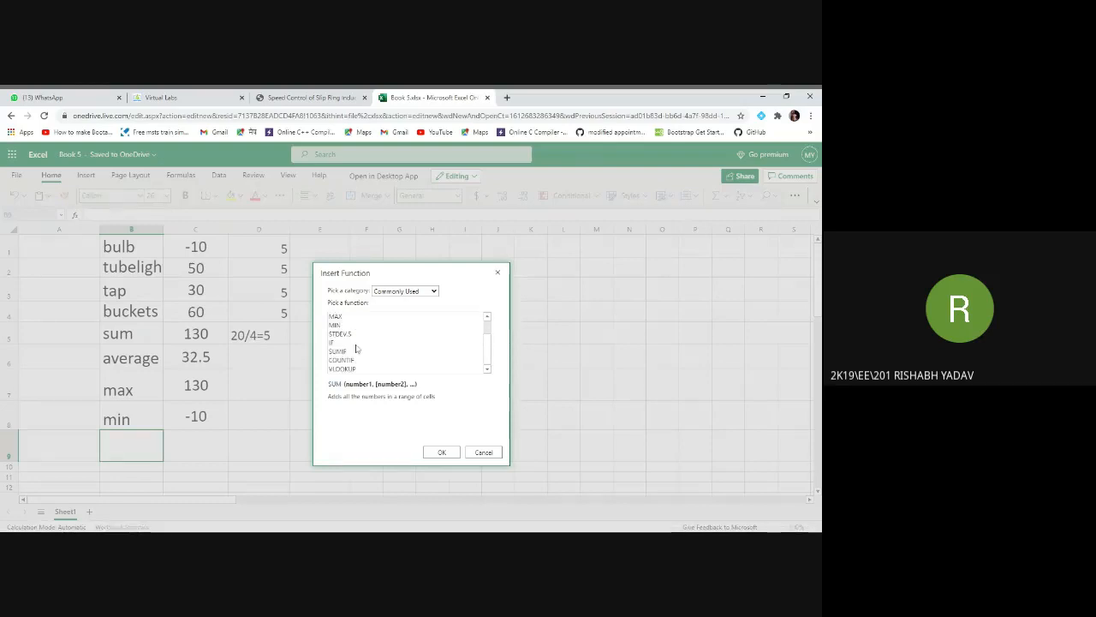
click(348, 335)
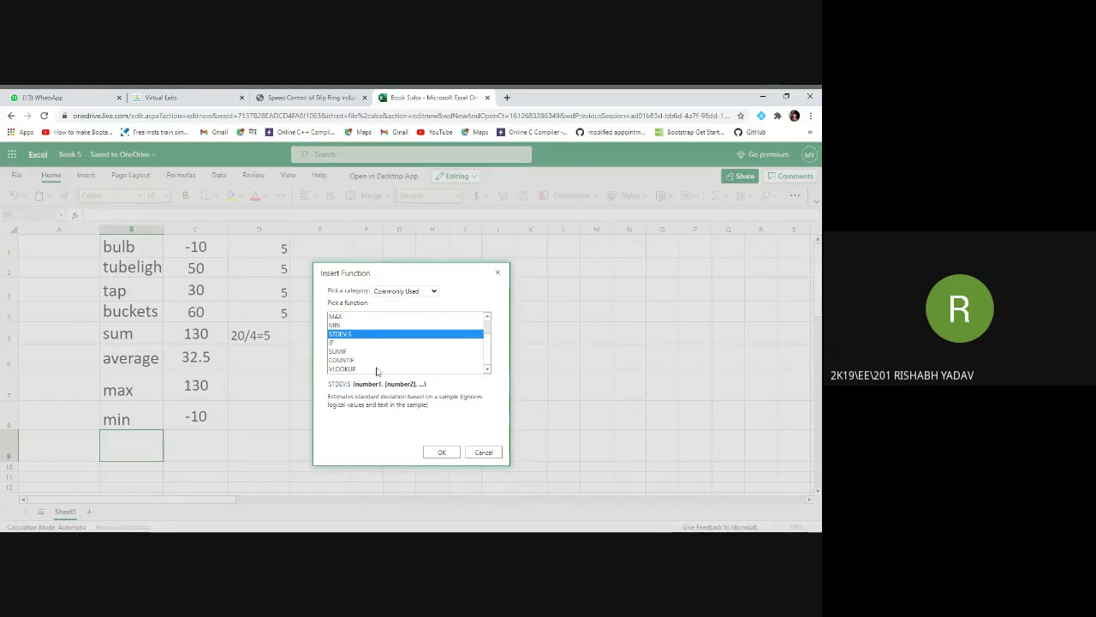
click(331, 343)
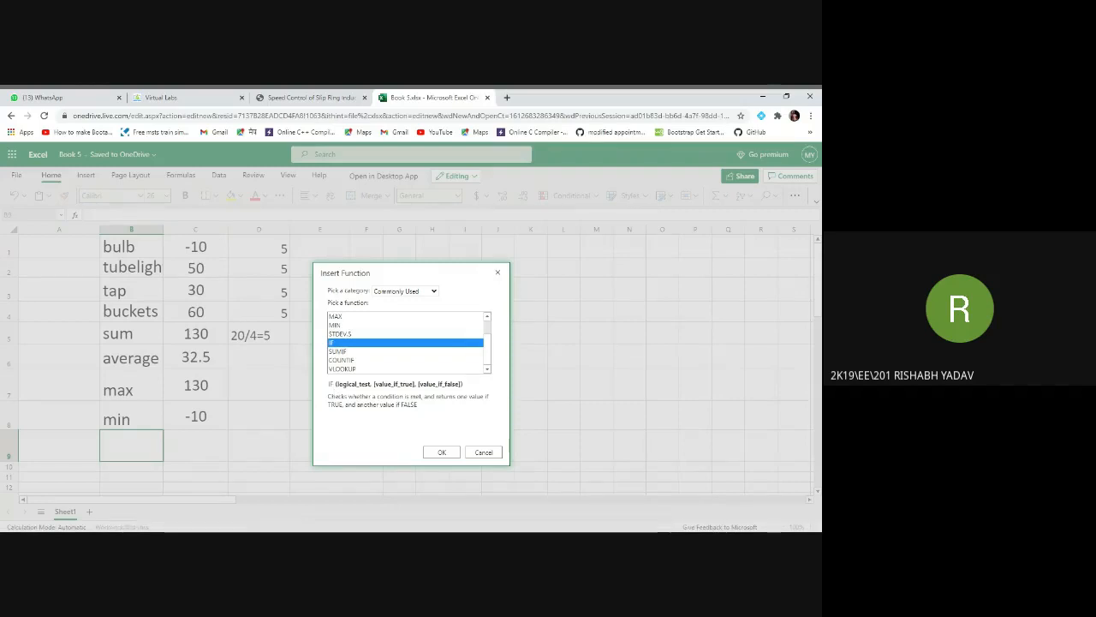
drag(338, 385, 370, 384)
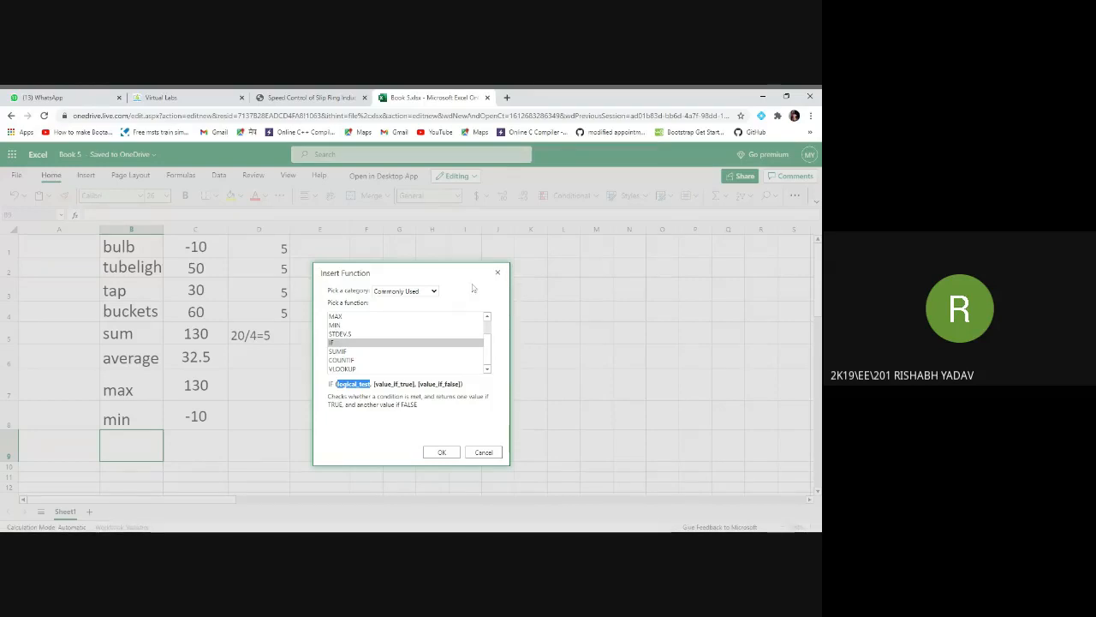
click(498, 273)
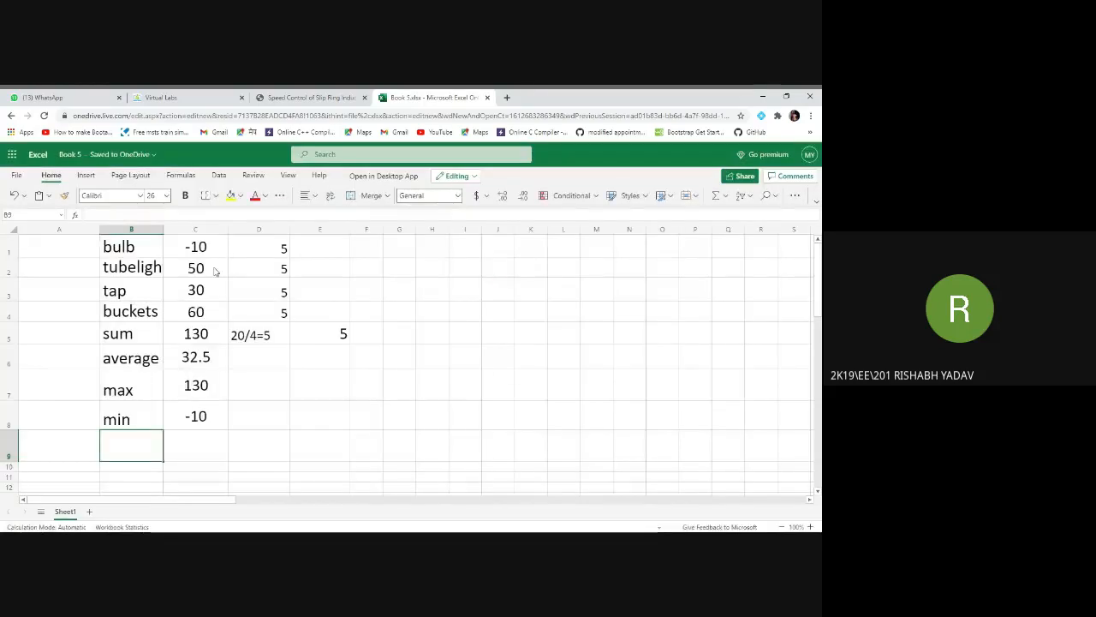
Insert the commonly used IF function into cell C9 below the min result.
drag(196, 250, 206, 337)
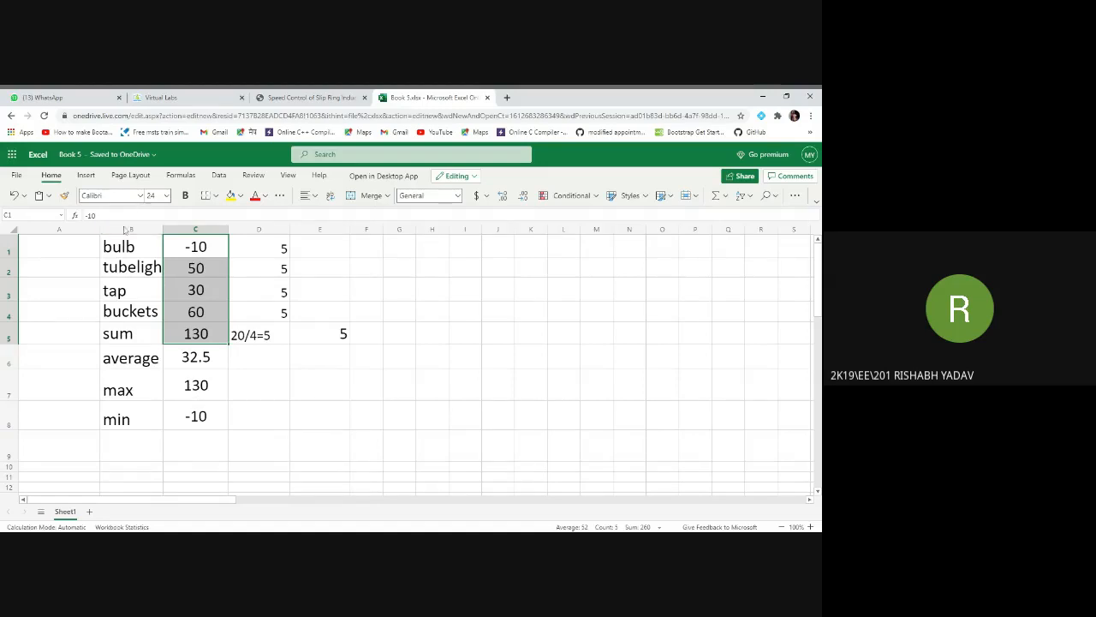
click(199, 445)
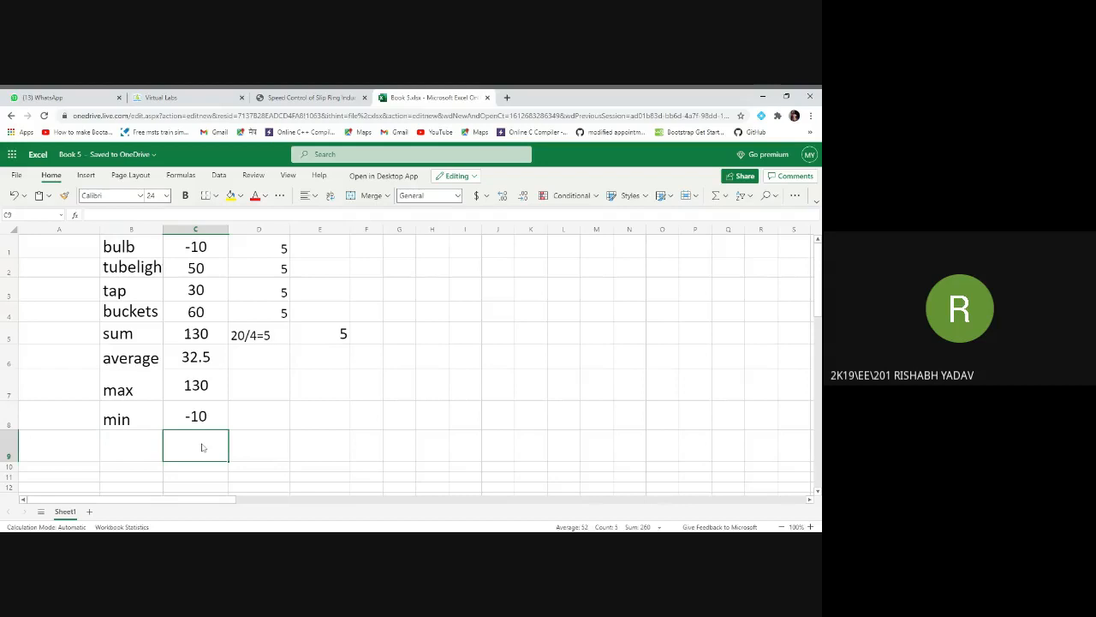
click(74, 215)
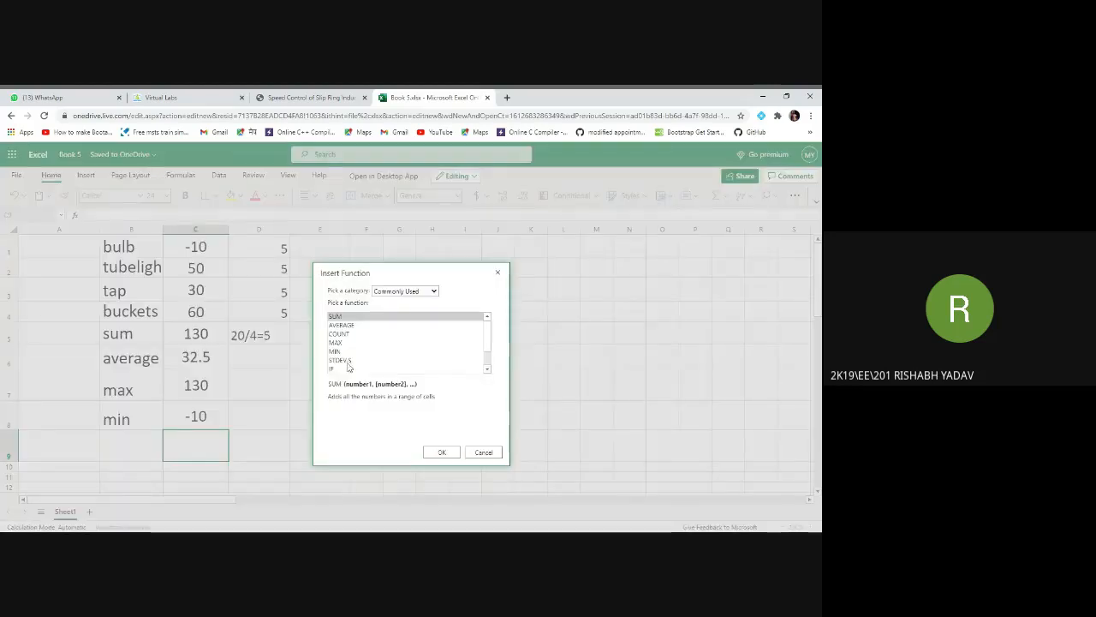
click(351, 362)
click(353, 369)
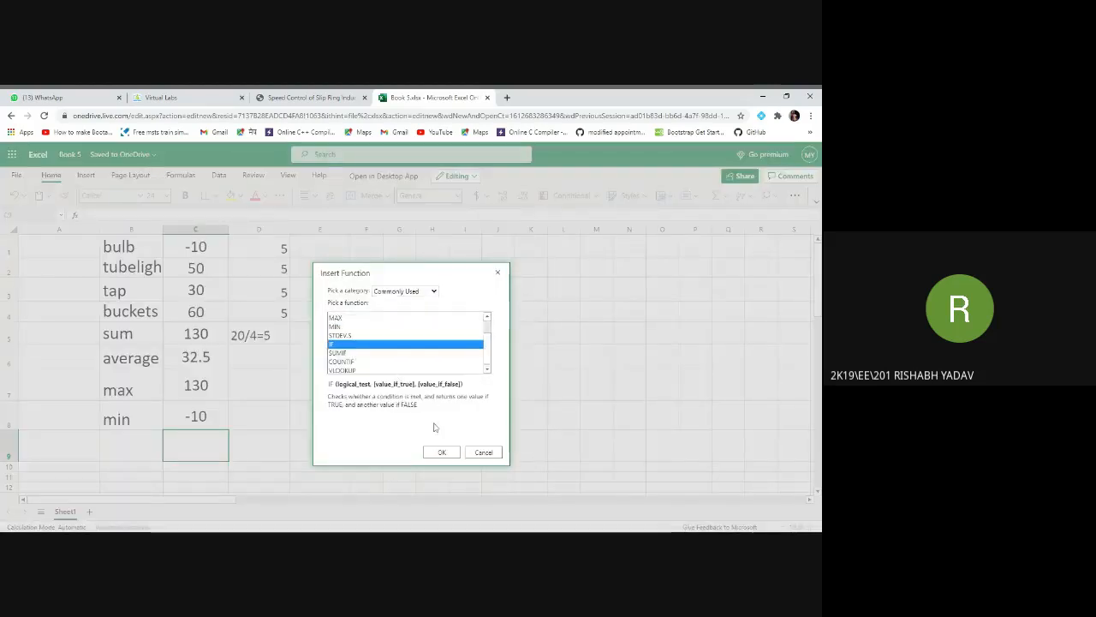
click(441, 453)
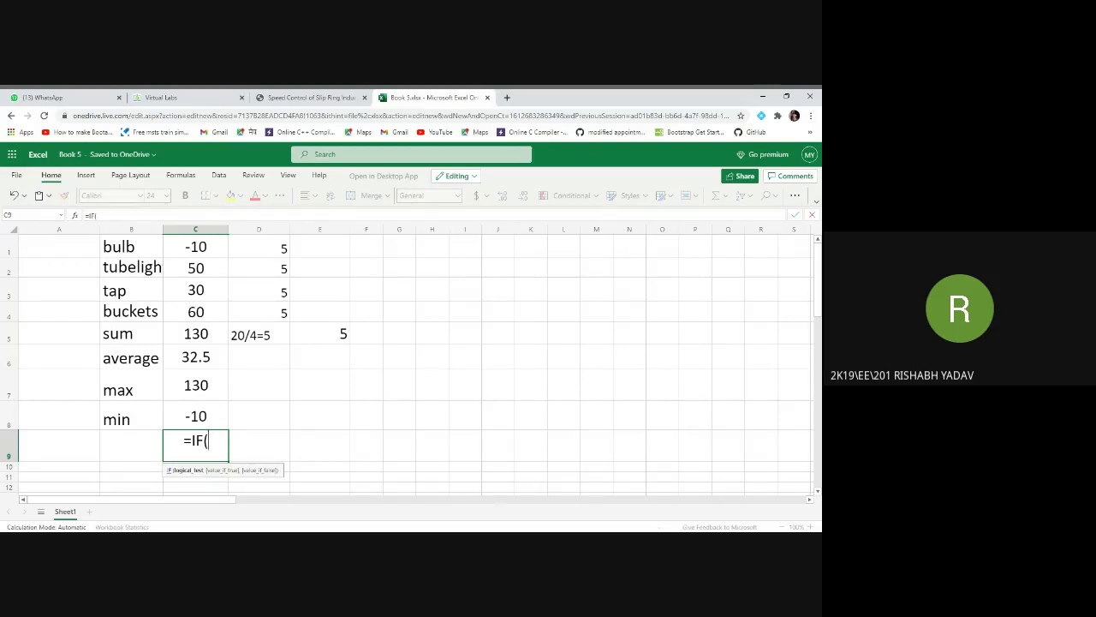
Complete the IF formula in C9 with the condition >0, the true value 10 and the false value 20.
text(>0,)
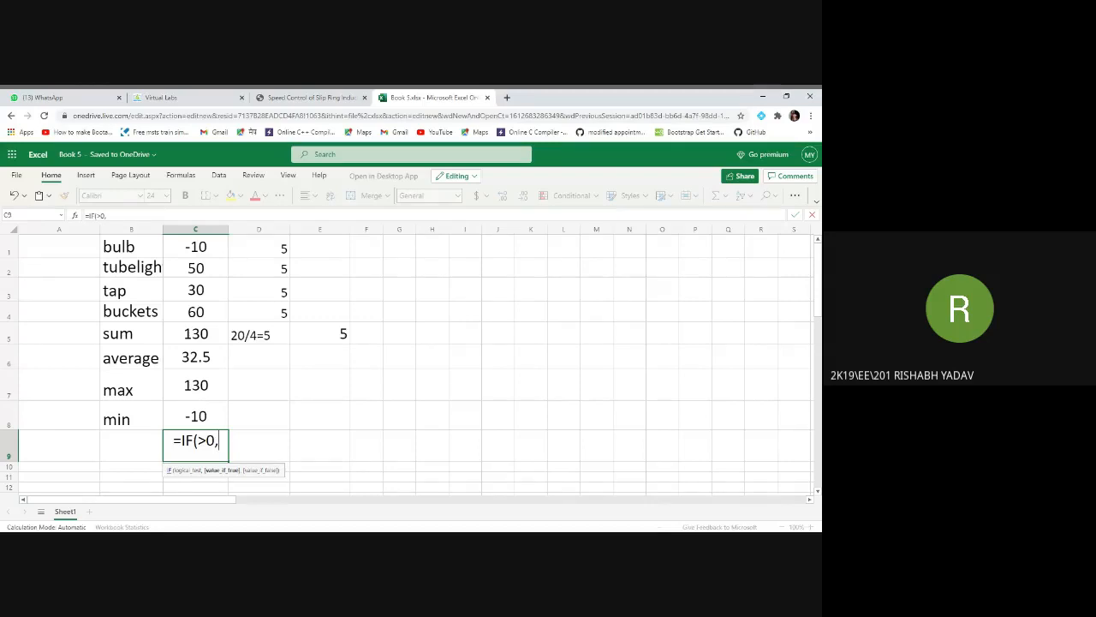
text(10,)
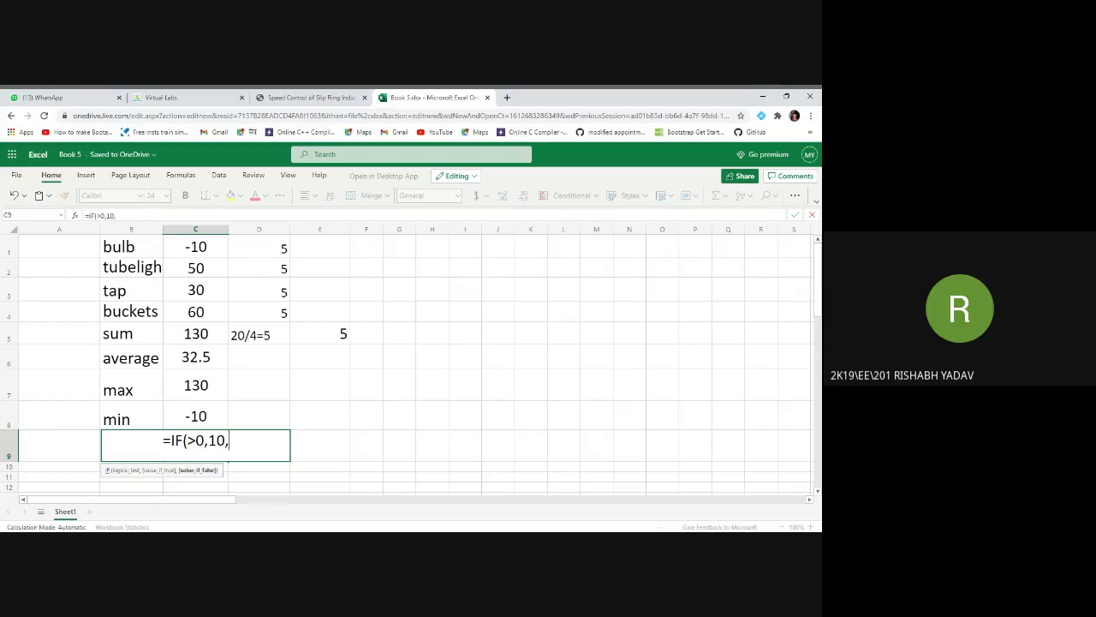
text(20))
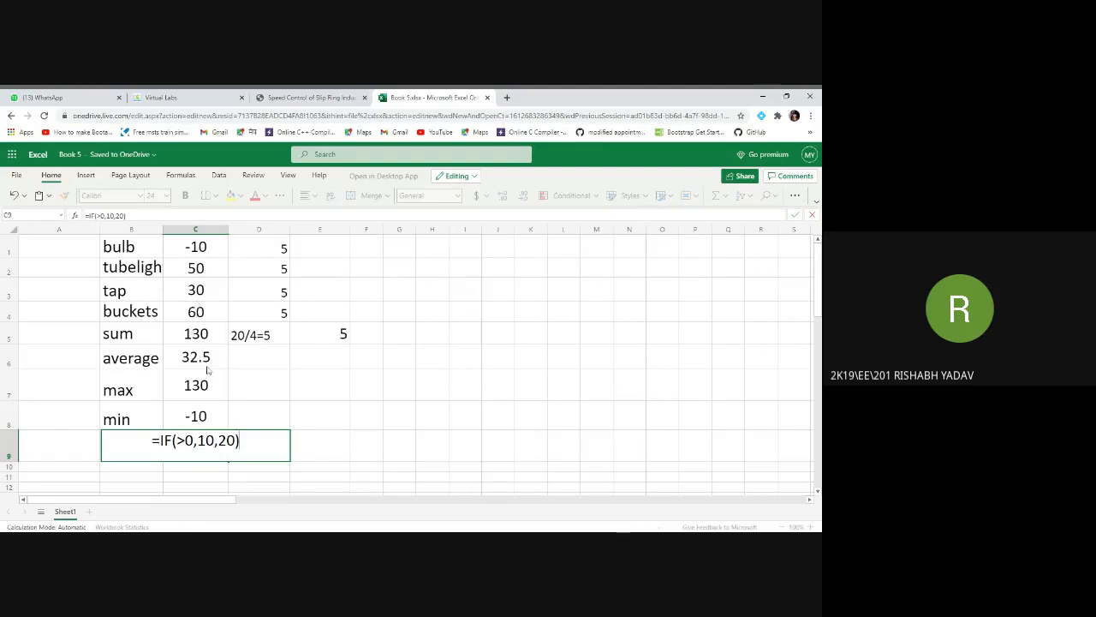
key(Return)
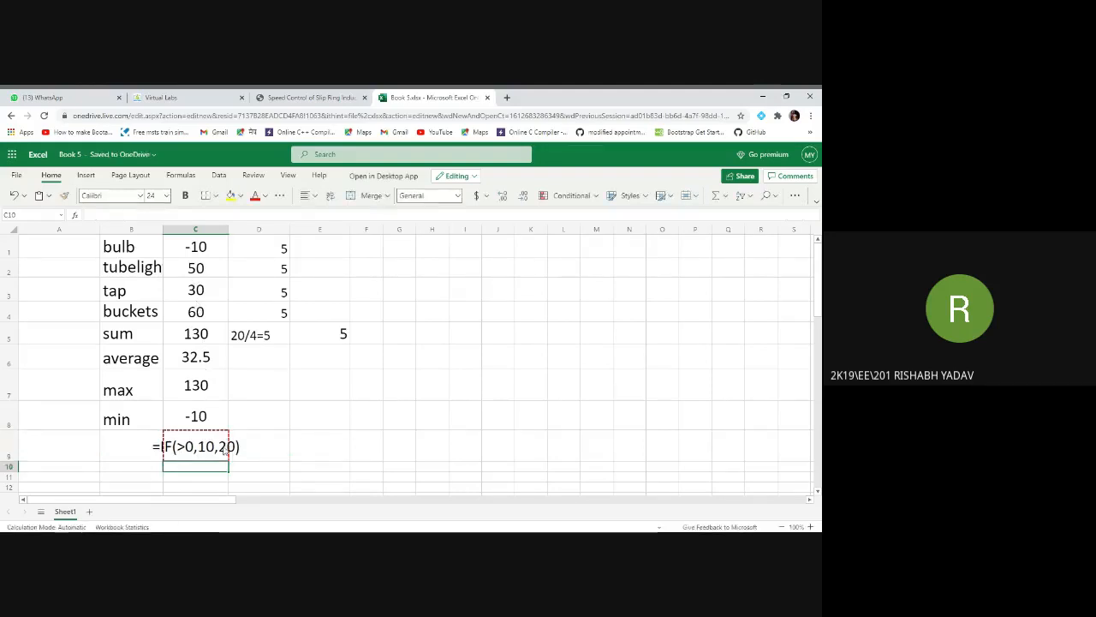
Copy the IF formula text from C9 and clear the formula from the cell.
click(190, 446)
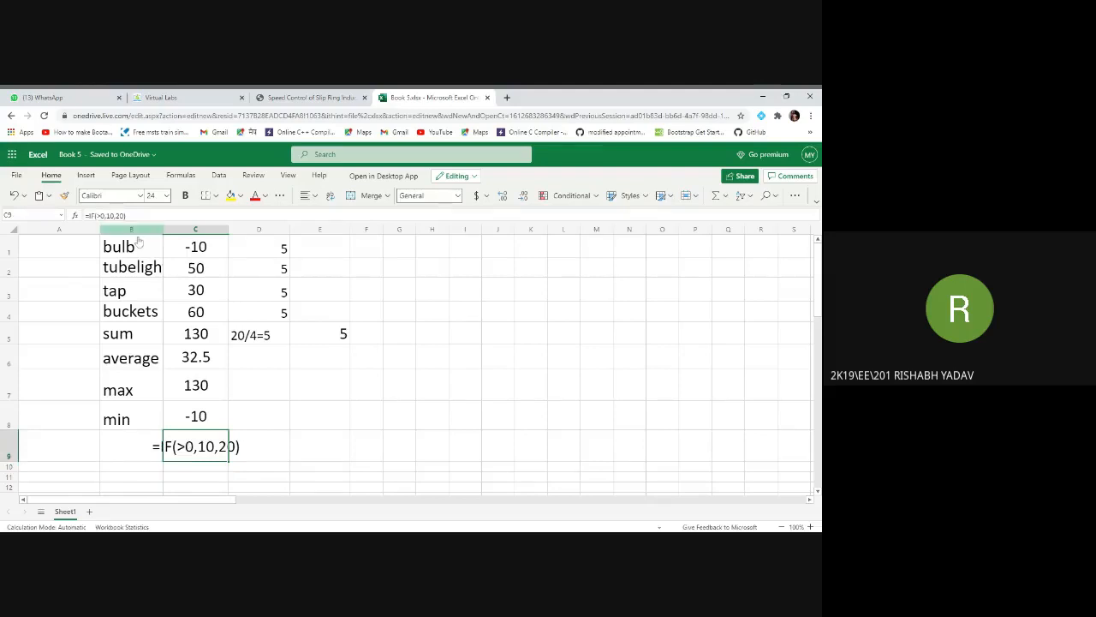
key(ctrl+c)
click(234, 451)
click(221, 455)
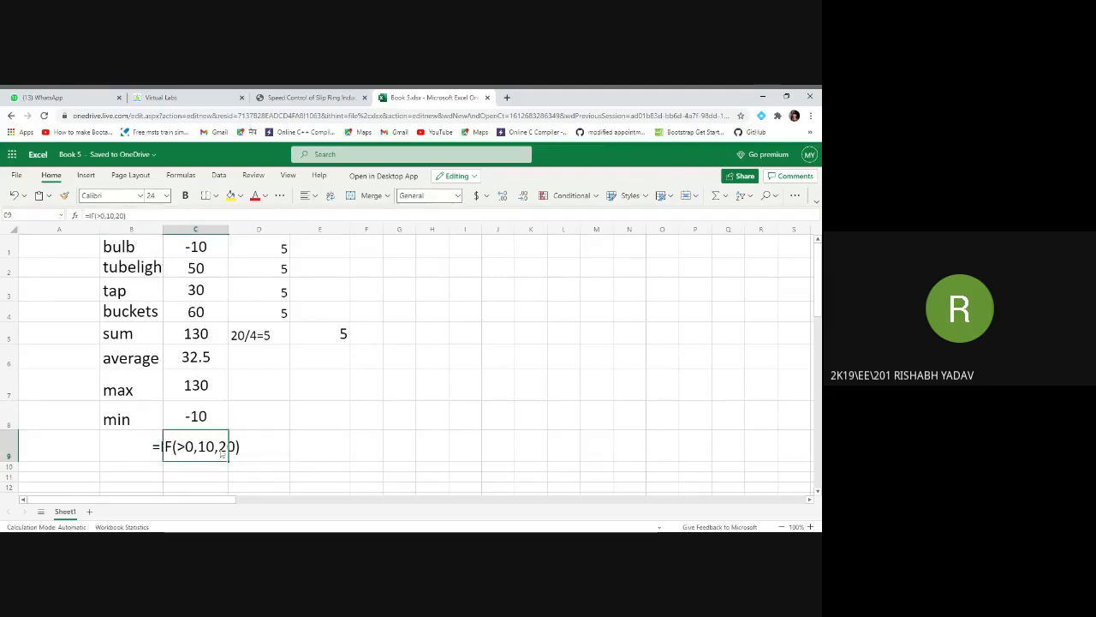
double_click(221, 454)
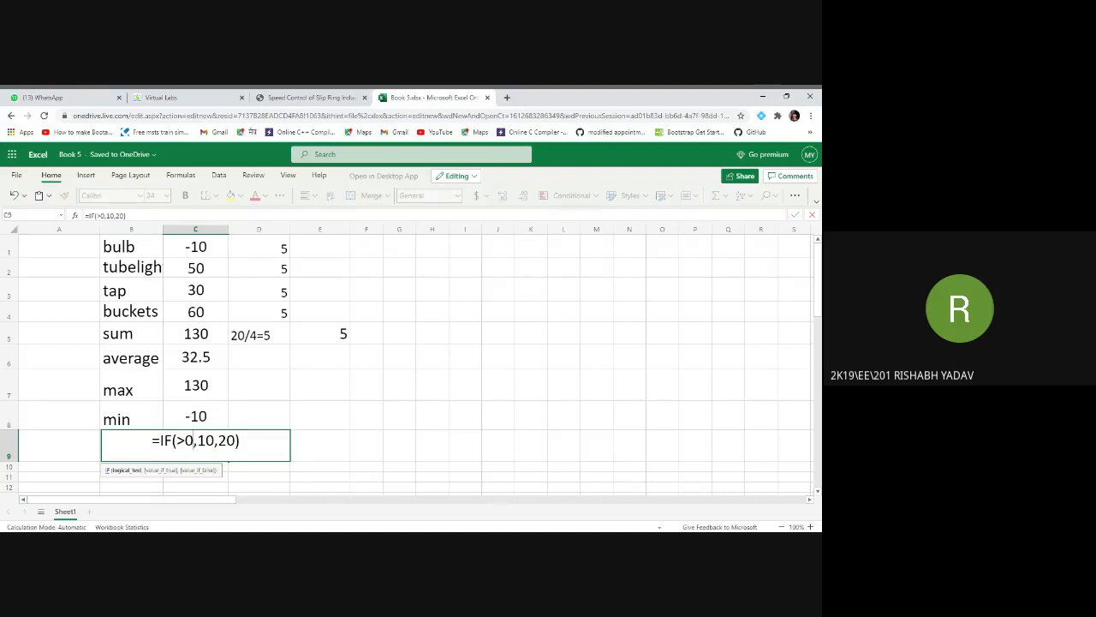
click(160, 441)
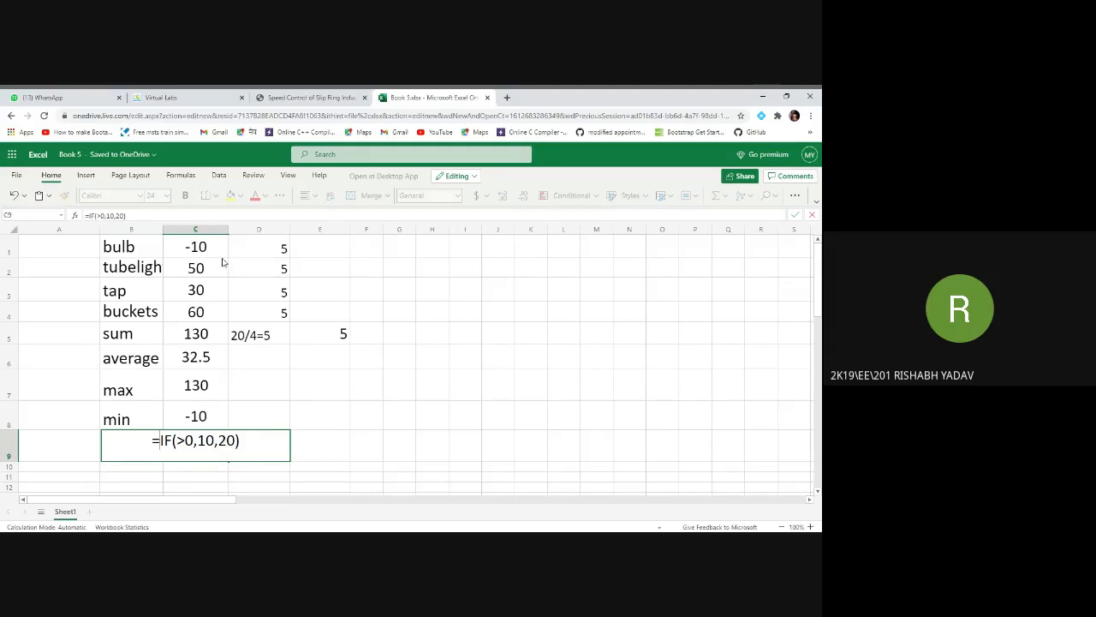
drag(152, 441, 240, 440)
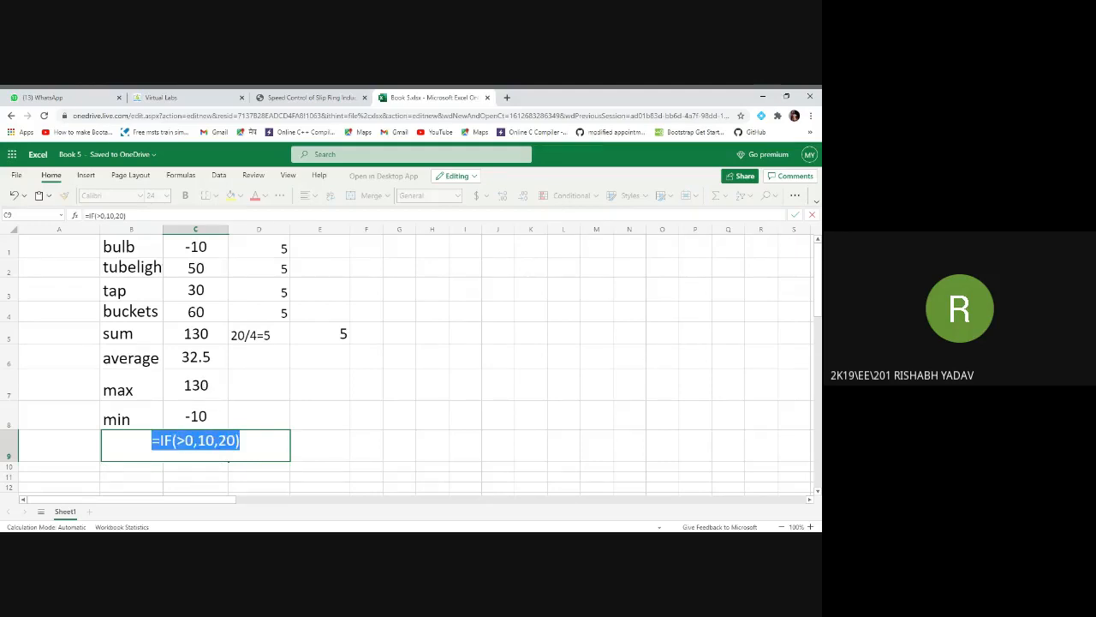
key(BackSpace)
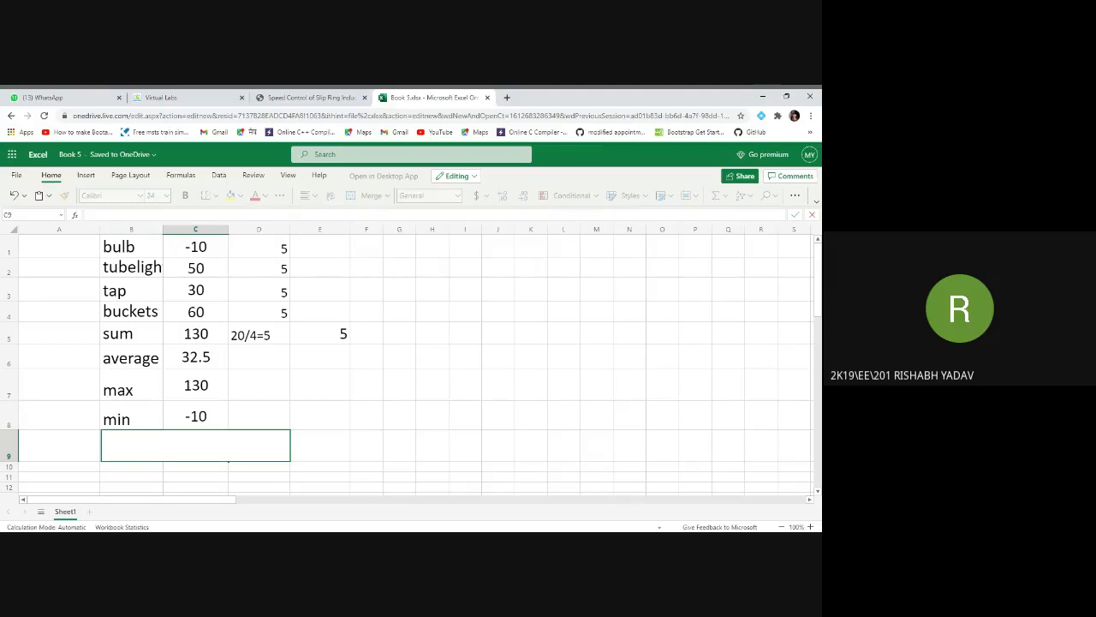
Try the copied IF formula in the bulb's value cell C1, and restore the value to -10.
click(197, 246)
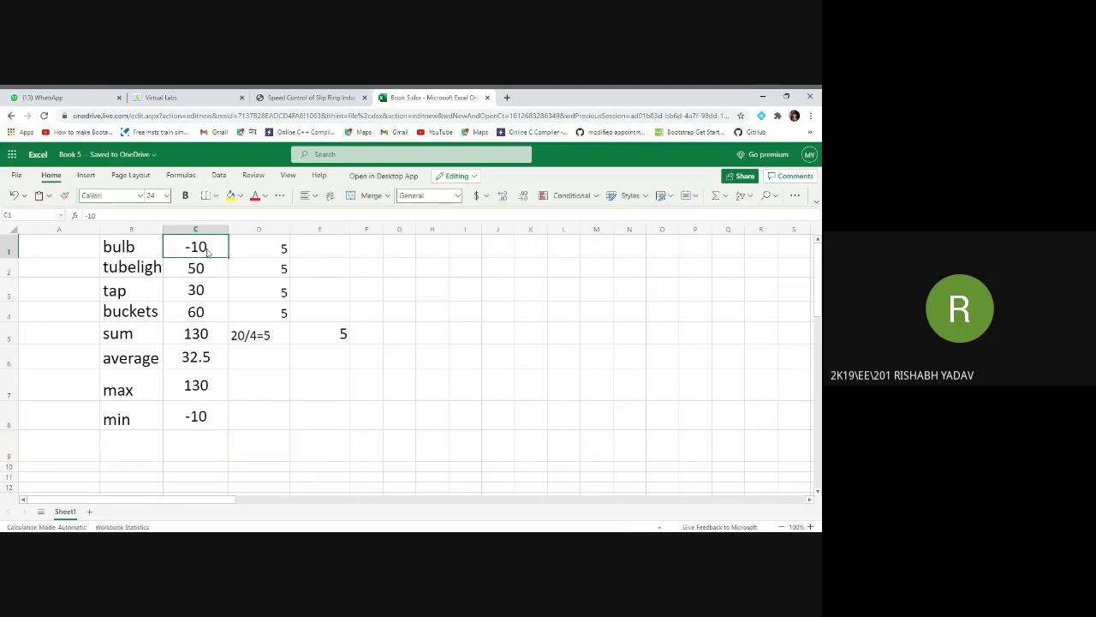
key(ctrl+v)
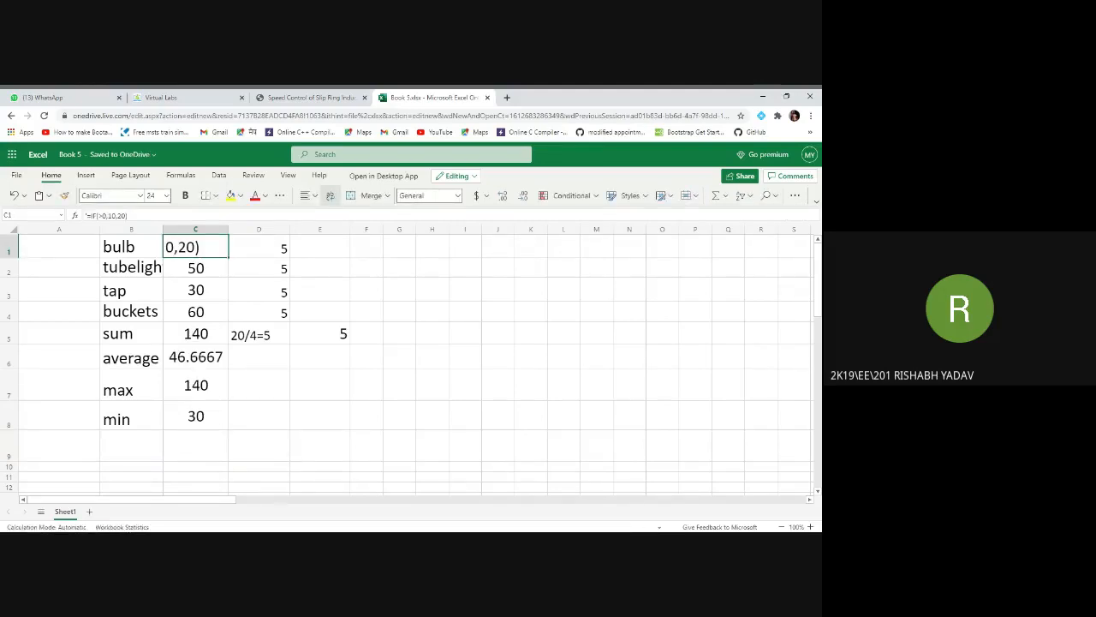
key(BackSpace)
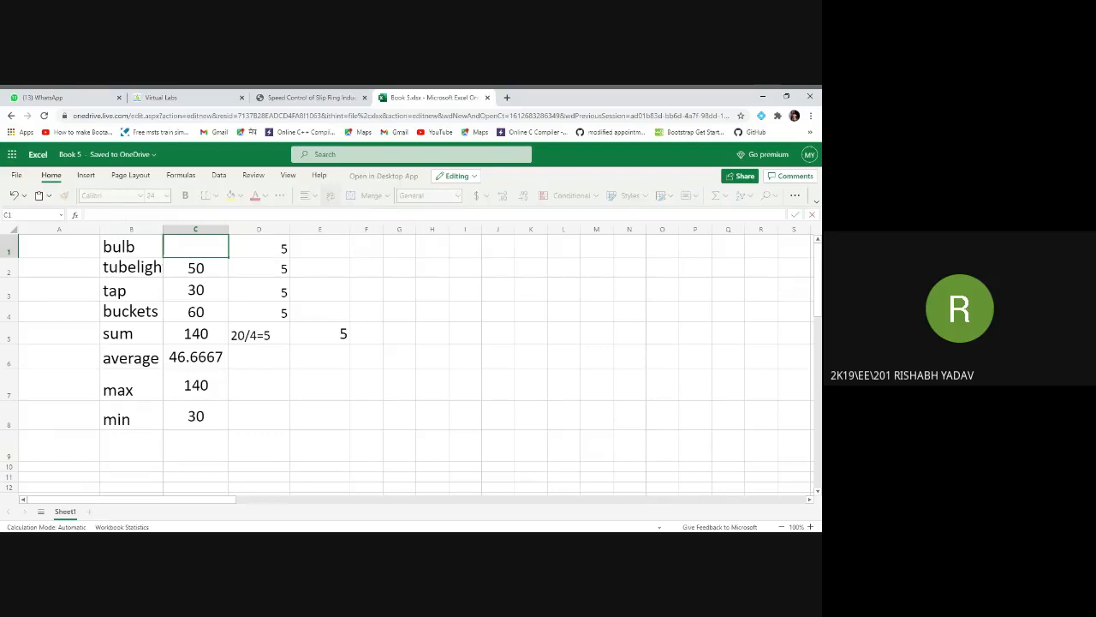
text(-10)
click(259, 356)
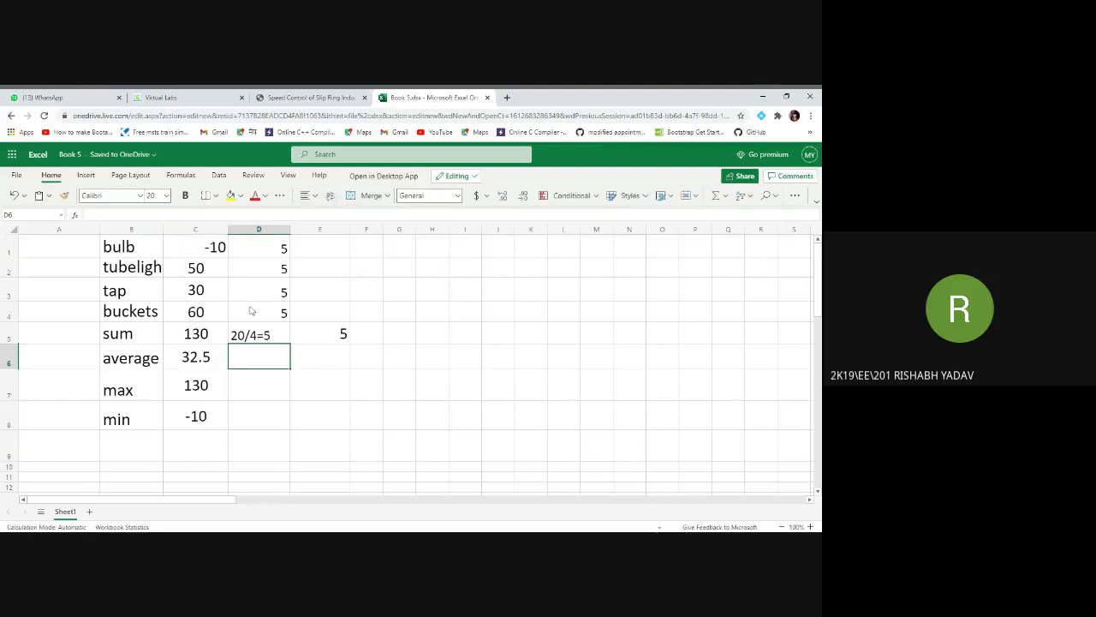
Centre the contents of column C horizontally.
click(196, 229)
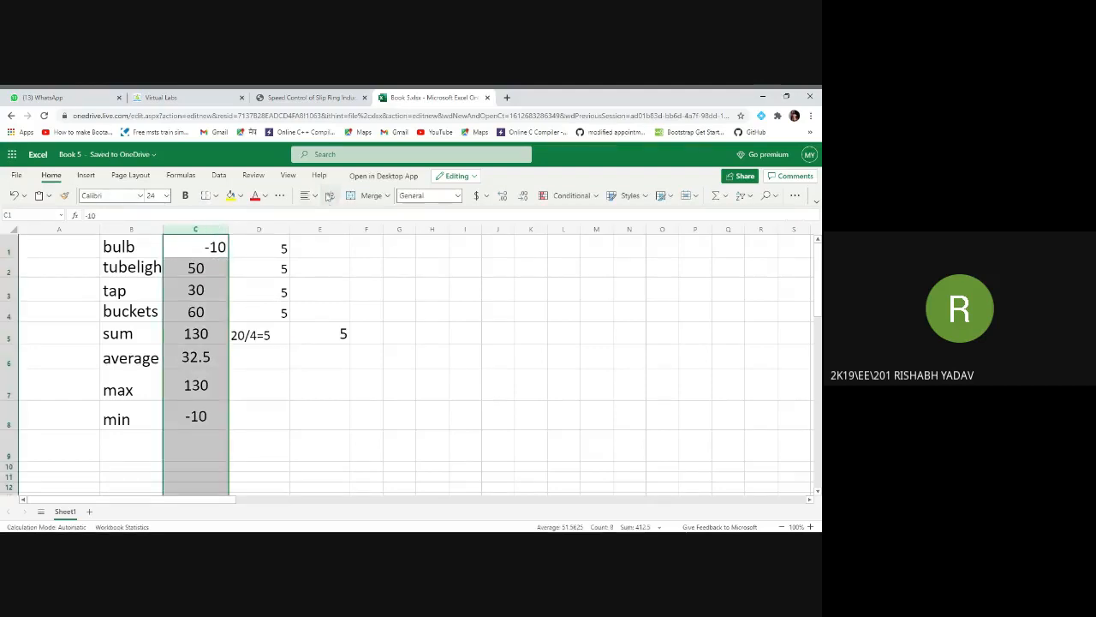
click(315, 196)
click(329, 238)
click(258, 385)
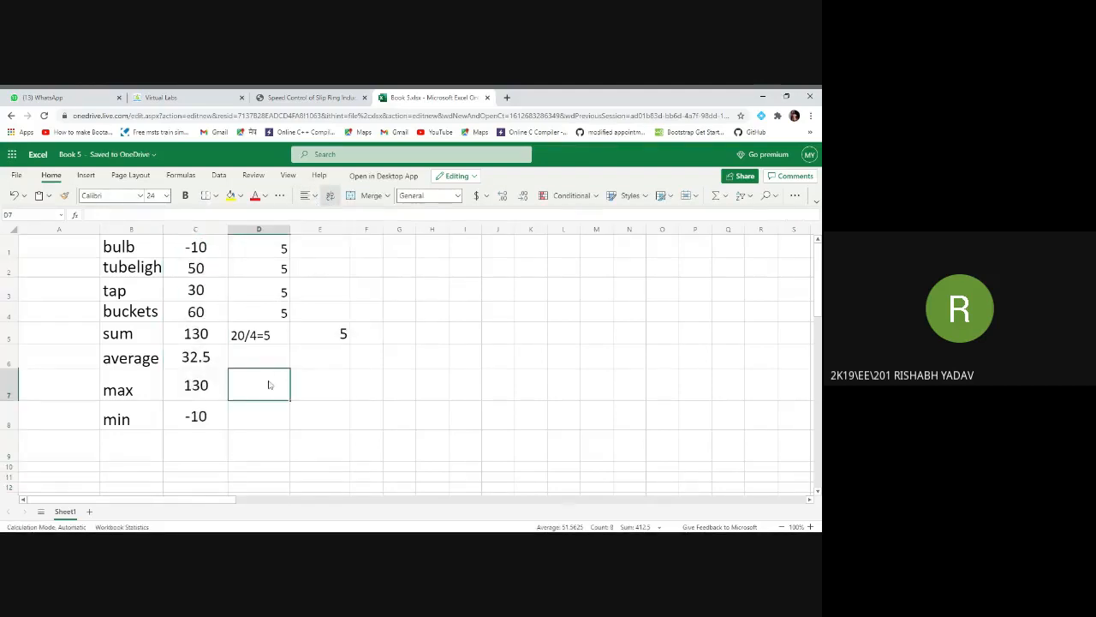
Review the IF, SUM, AVERAGE, COUNT, MIN and STDEV.S descriptions in the Insert Function list for cell C9.
click(191, 440)
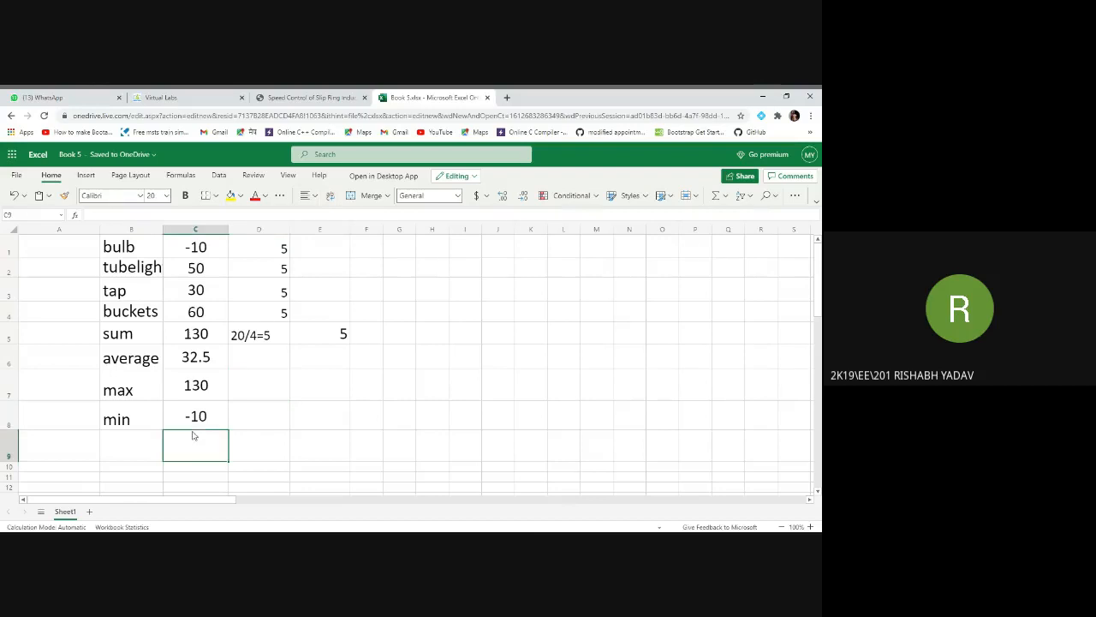
click(75, 216)
scroll(367, 351, down, 2)
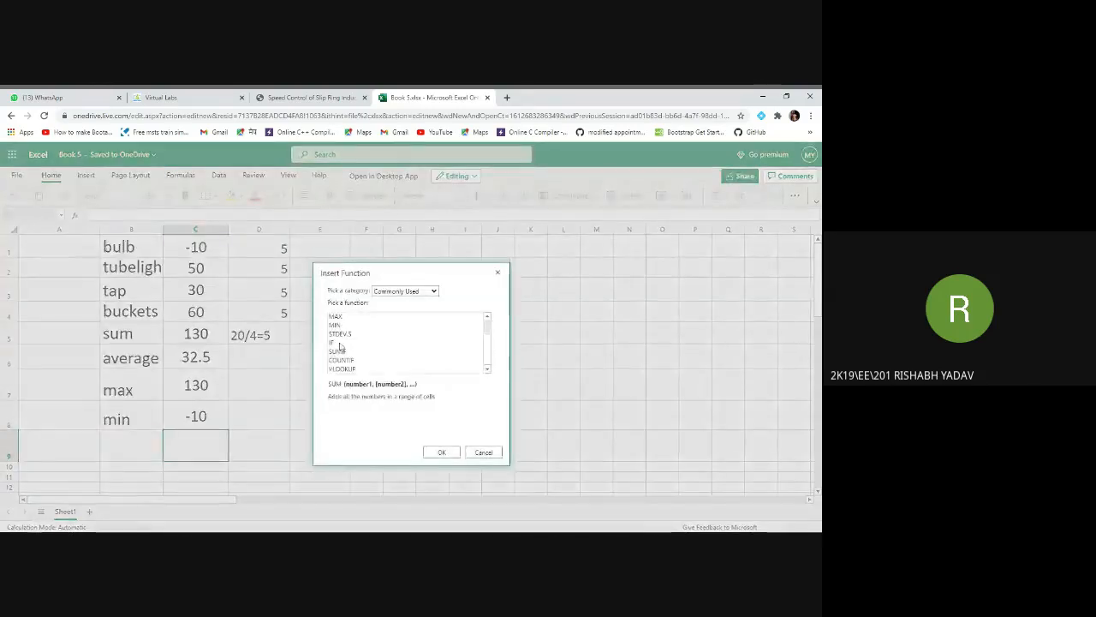
click(335, 343)
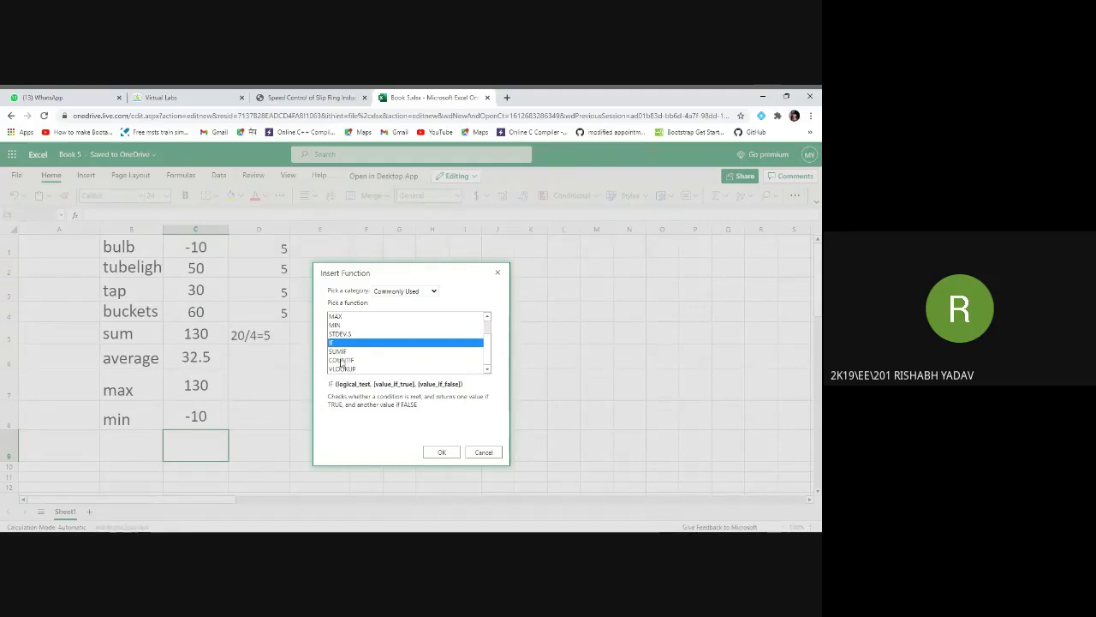
scroll(346, 342, up, 1)
click(340, 317)
click(341, 325)
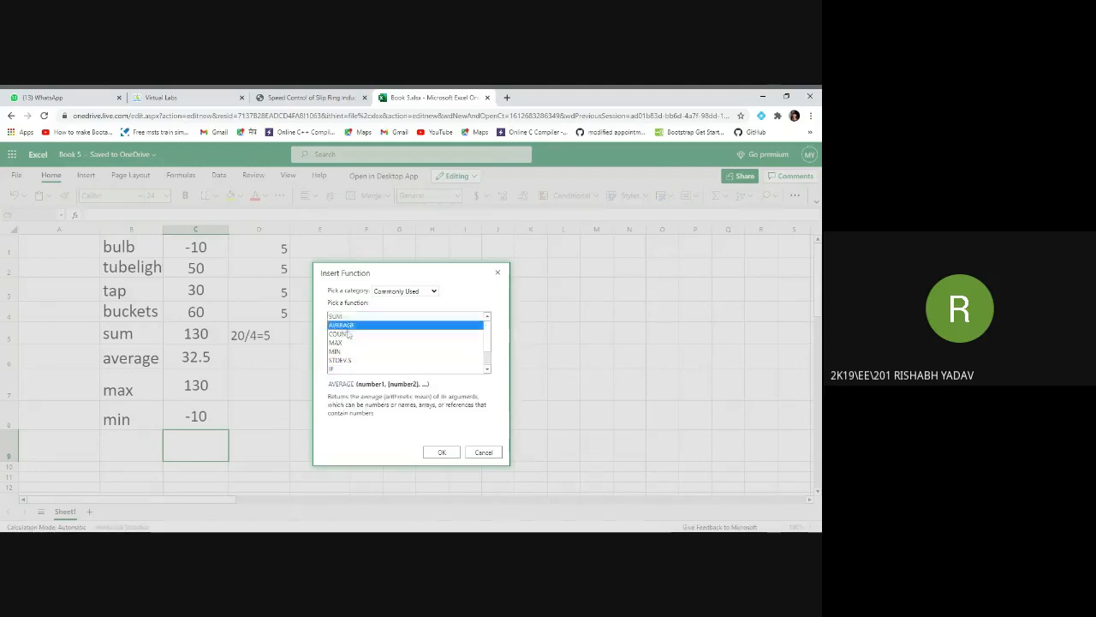
click(343, 334)
scroll(344, 347, down, 2)
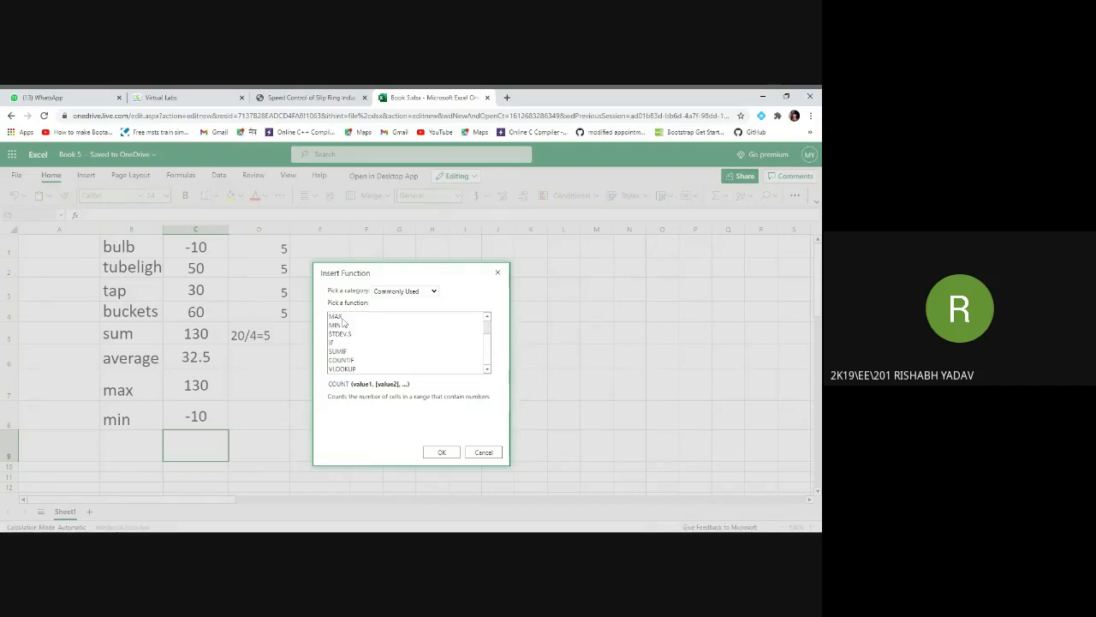
click(343, 325)
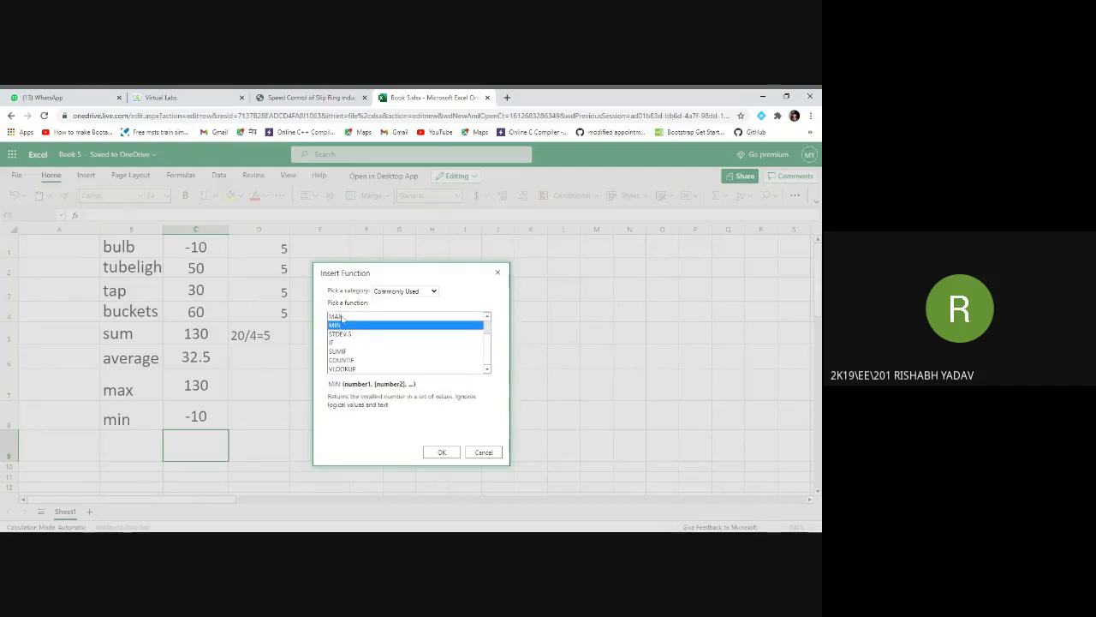
click(346, 334)
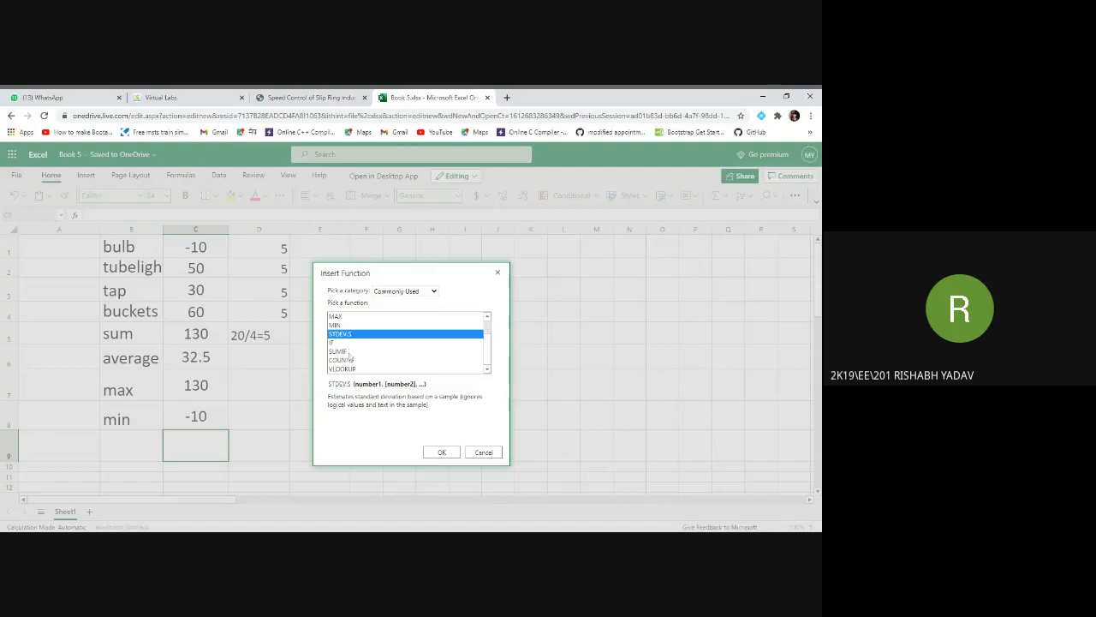
Examine the SUMIF function's description and its range, criteria and sum_range arguments.
click(351, 351)
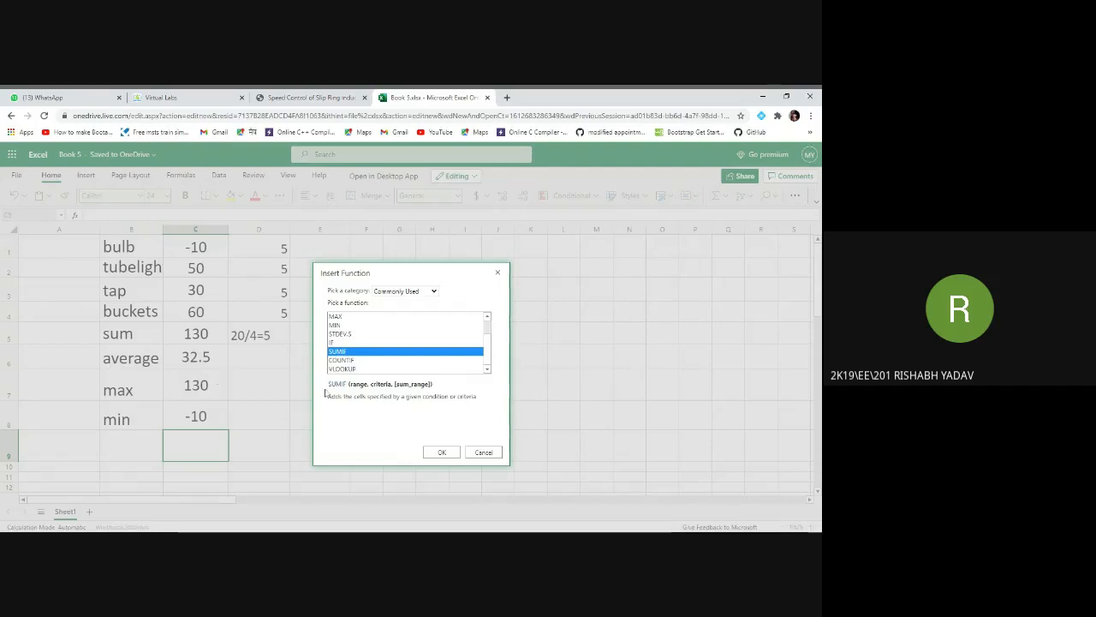
drag(370, 385, 392, 390)
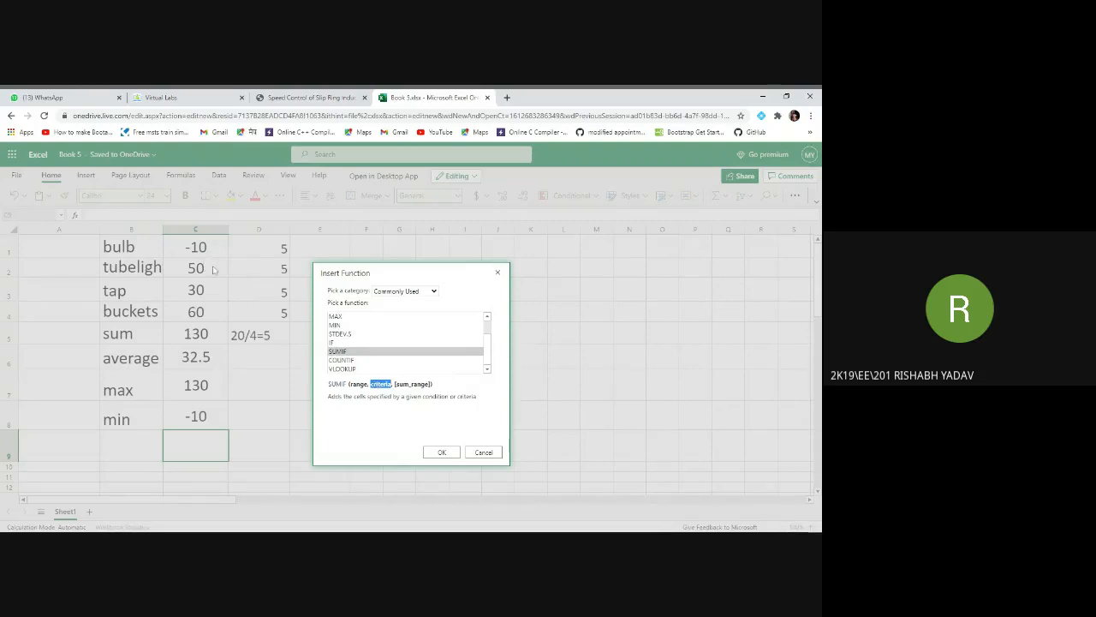
mouse_move(392, 385)
mouse_down()
mouse_move(424, 384)
mouse_move(371, 385)
mouse_move(392, 385)
mouse_up()
drag(395, 385, 428, 385)
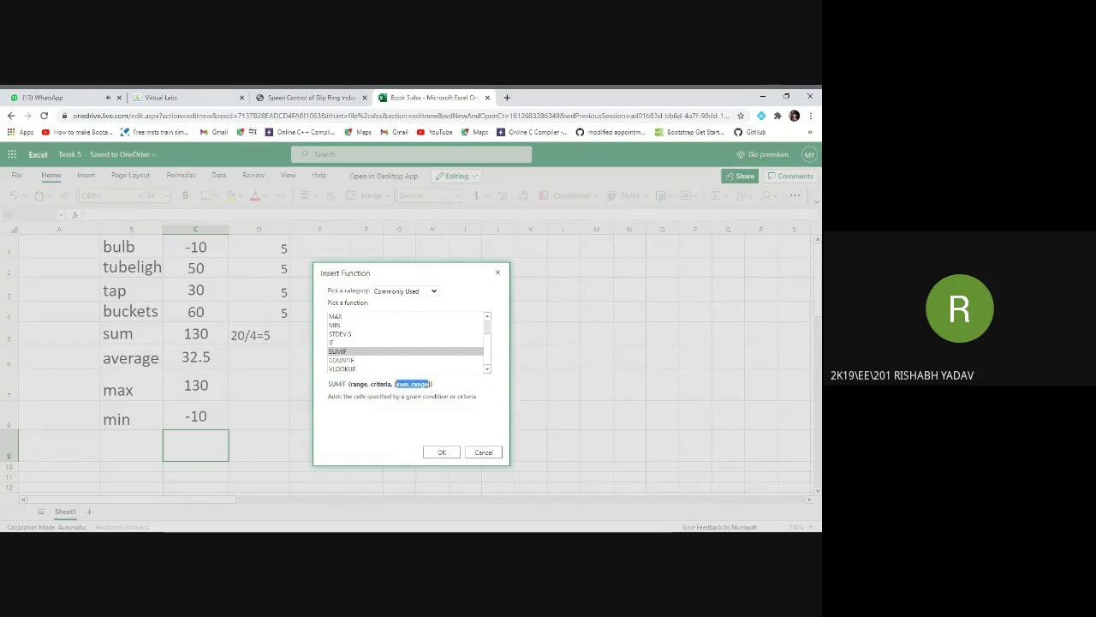
click(204, 247)
drag(369, 385, 436, 387)
click(375, 396)
Review the descriptions and arguments of the COUNTIF and VLOOKUP functions.
click(341, 360)
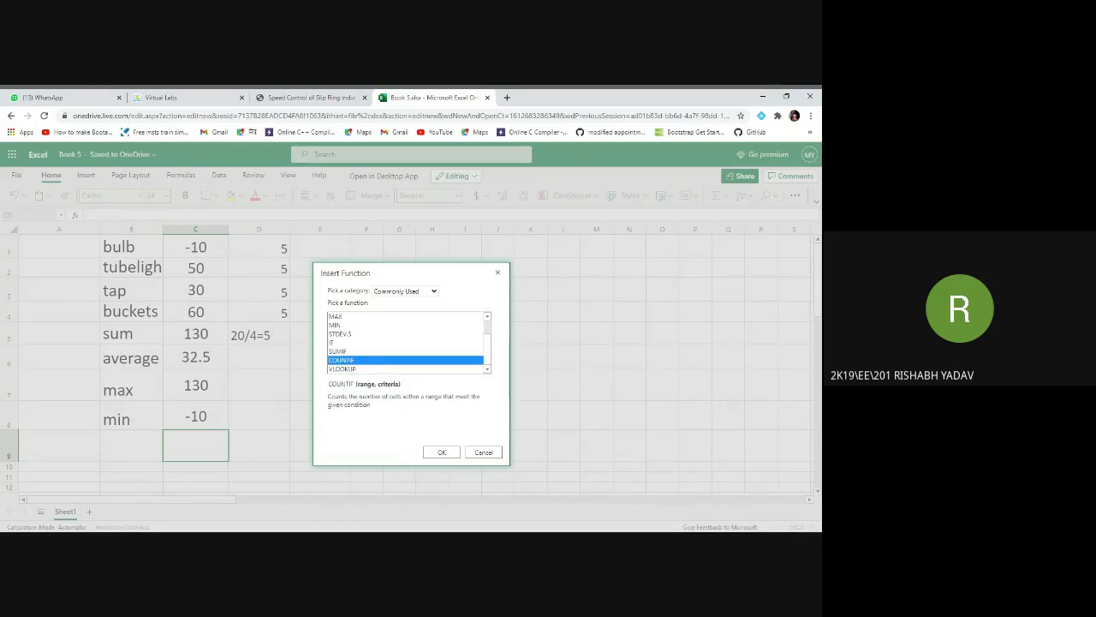
drag(329, 385, 353, 384)
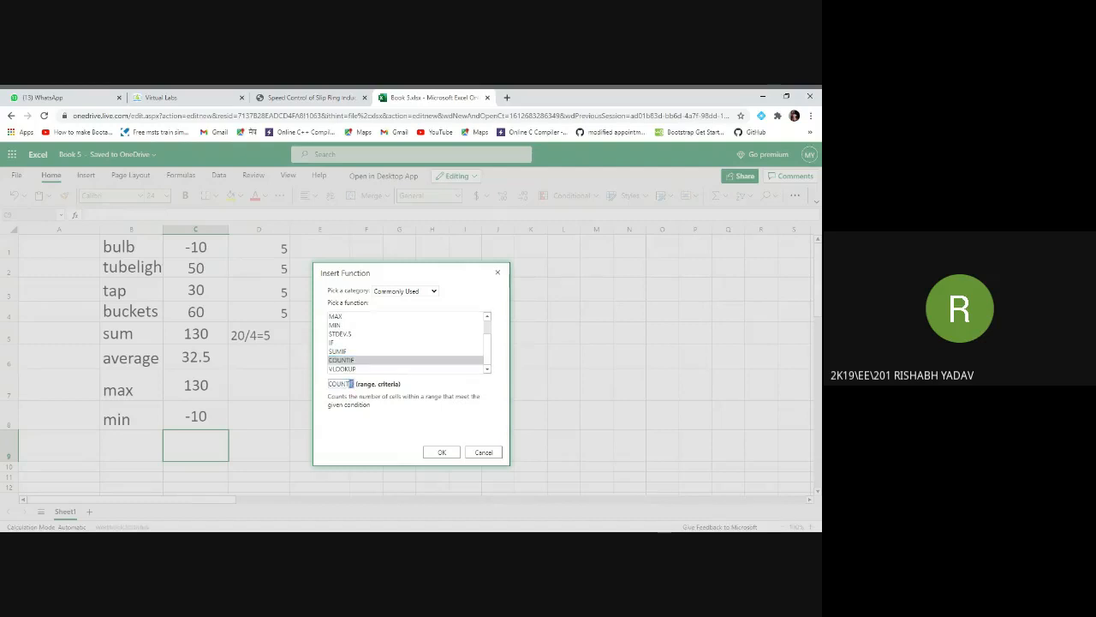
click(366, 387)
click(343, 369)
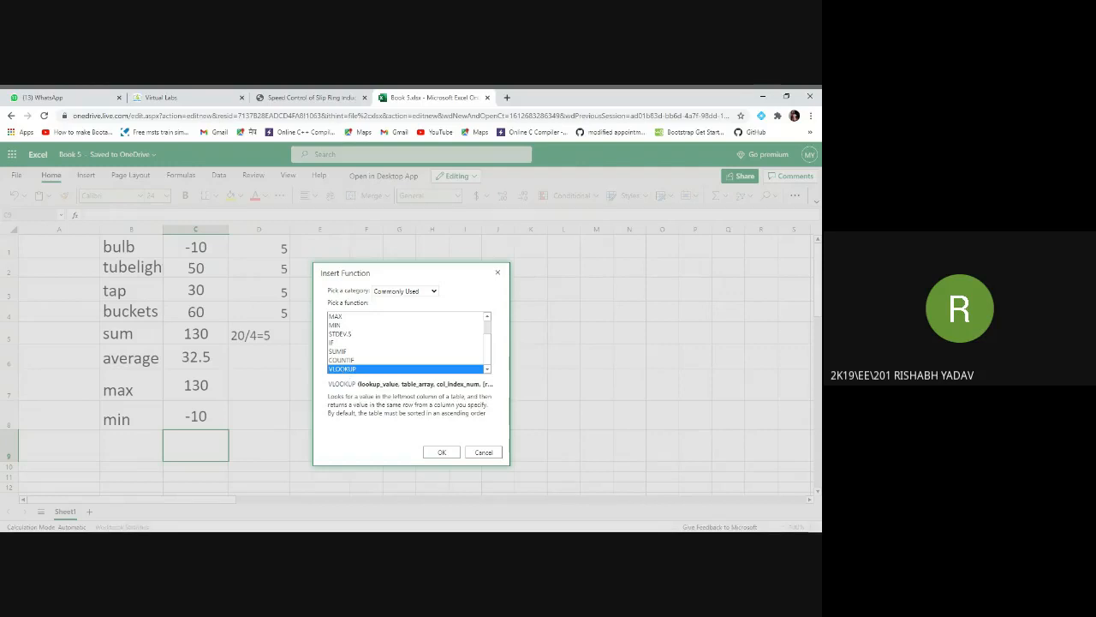
click(346, 361)
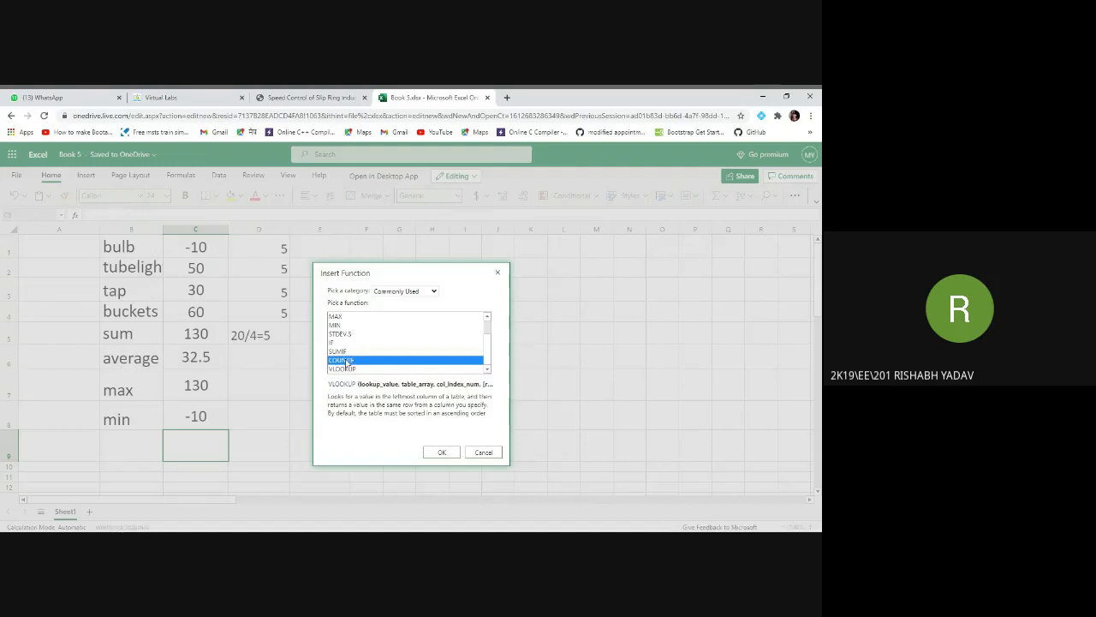
Review the AVERAGE, MAX and COUNT descriptions, and close the function list without inserting anything.
scroll(346, 360, up, 2)
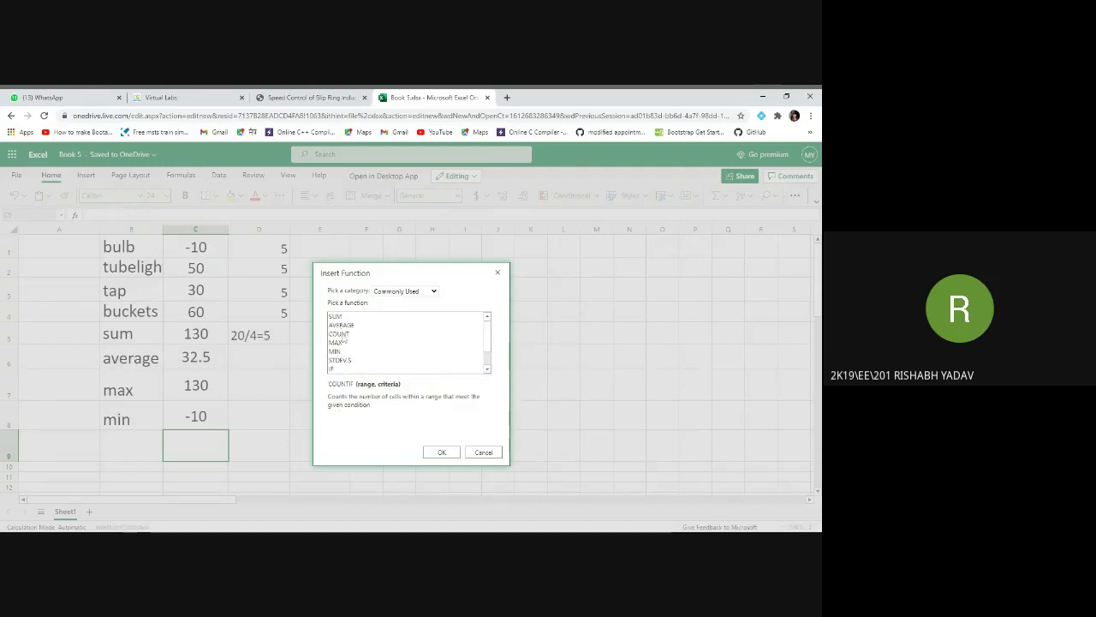
click(341, 324)
drag(329, 395, 376, 420)
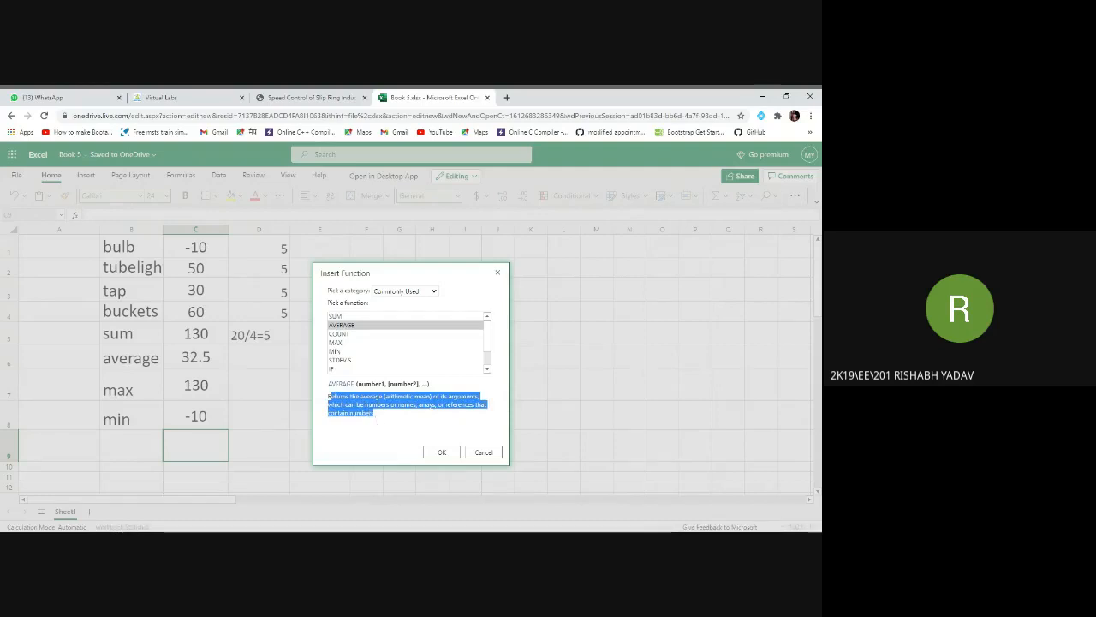
click(376, 418)
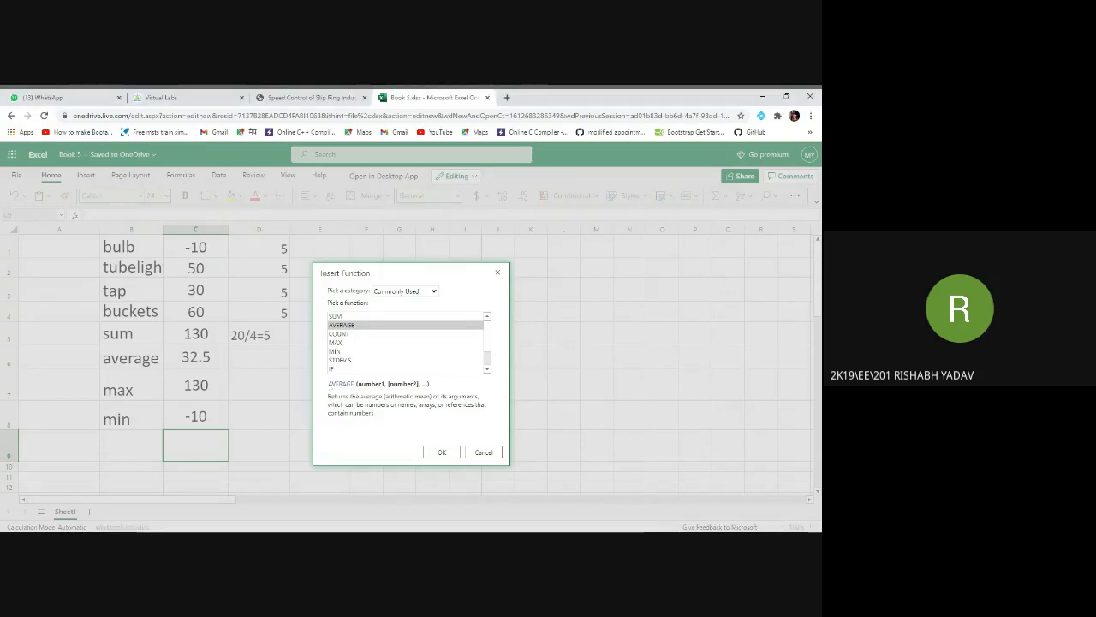
mouse_move(328, 385)
mouse_down()
mouse_move(430, 387)
mouse_move(354, 385)
mouse_up()
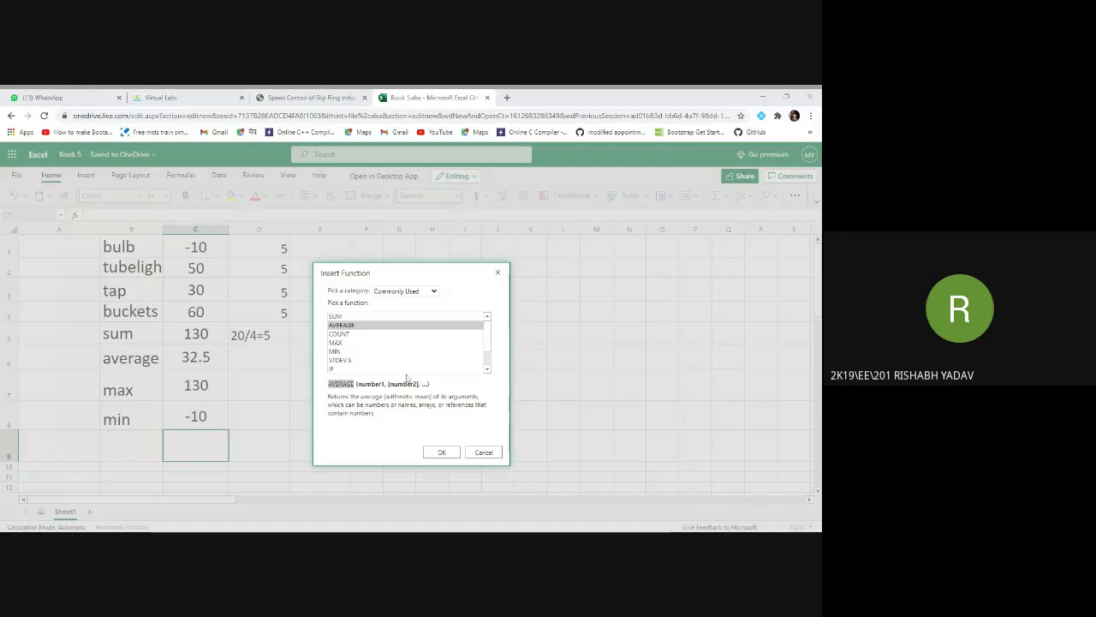
click(345, 343)
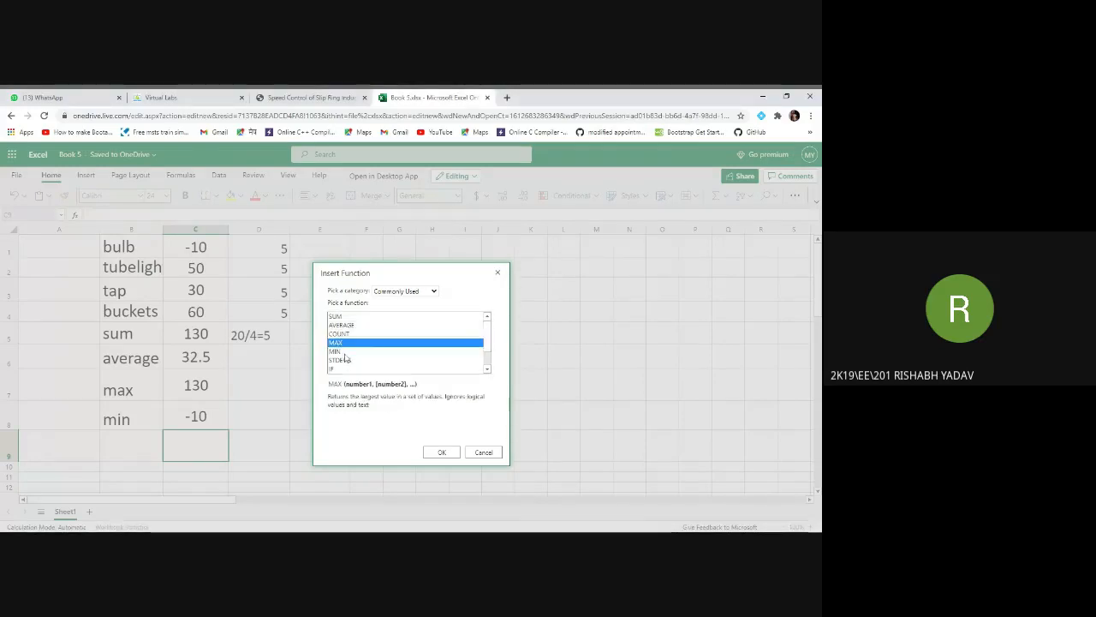
click(345, 336)
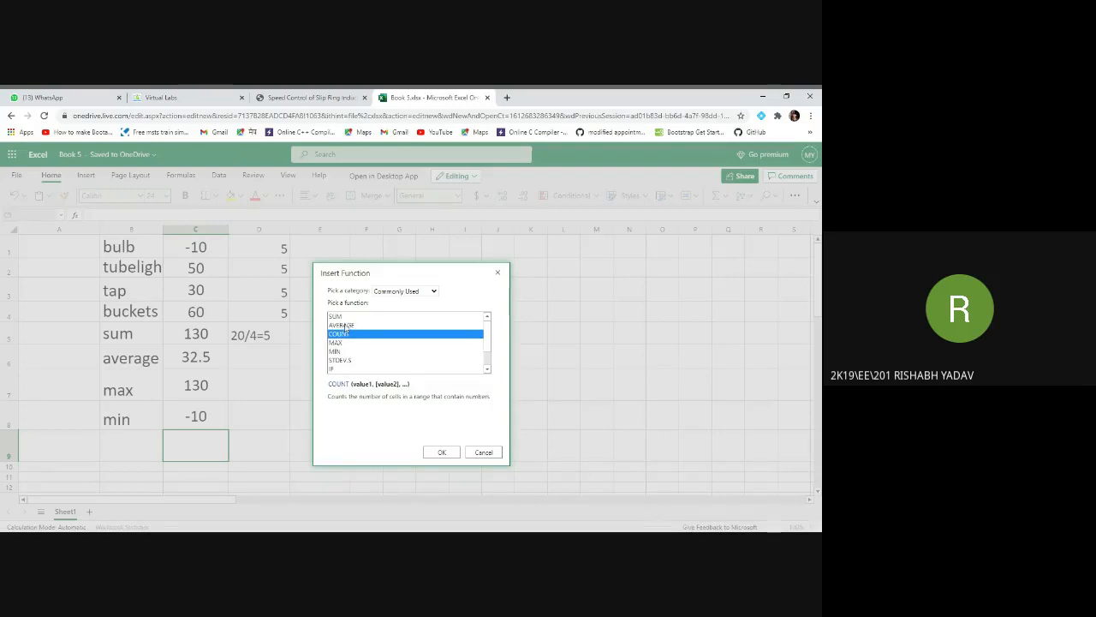
click(483, 456)
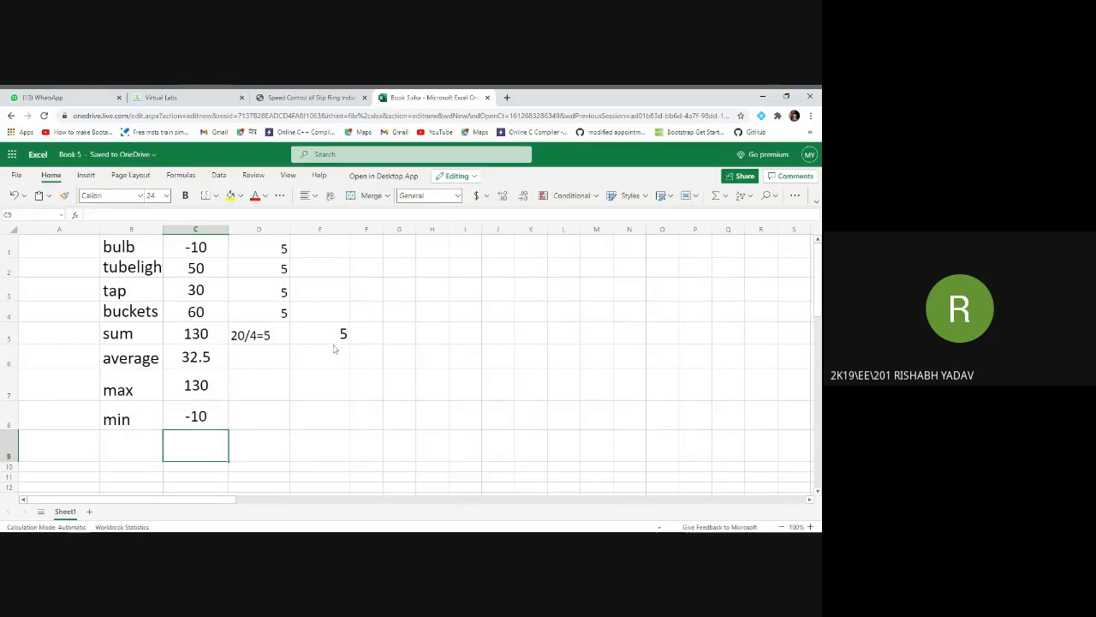
Delete the average formula from cell E5 beside the 20/4=5 note.
click(318, 336)
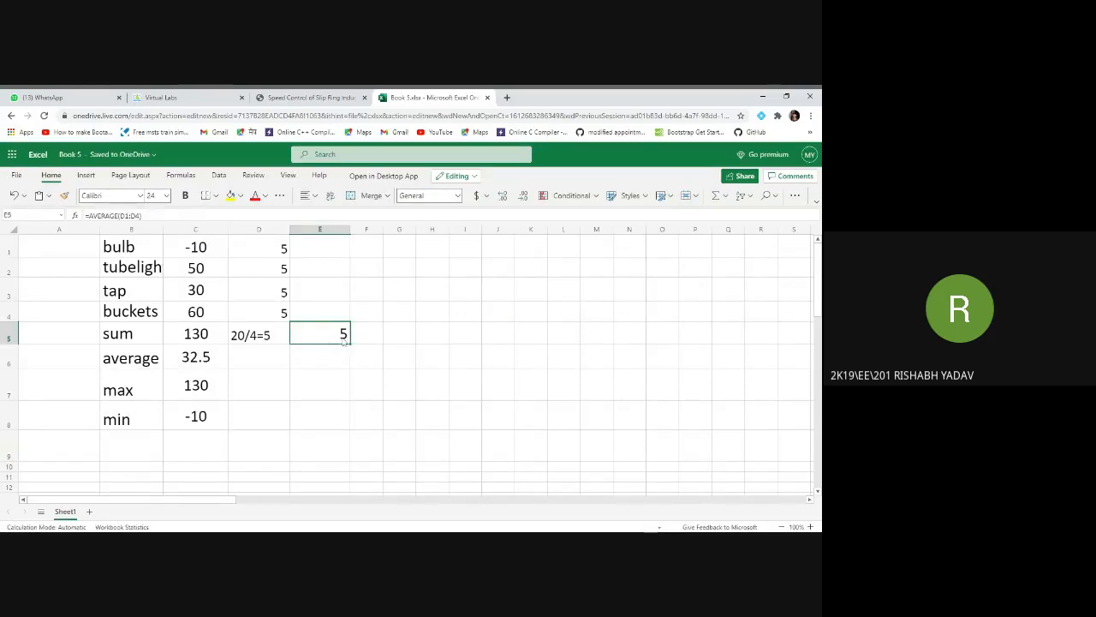
key(Delete)
click(328, 388)
click(259, 364)
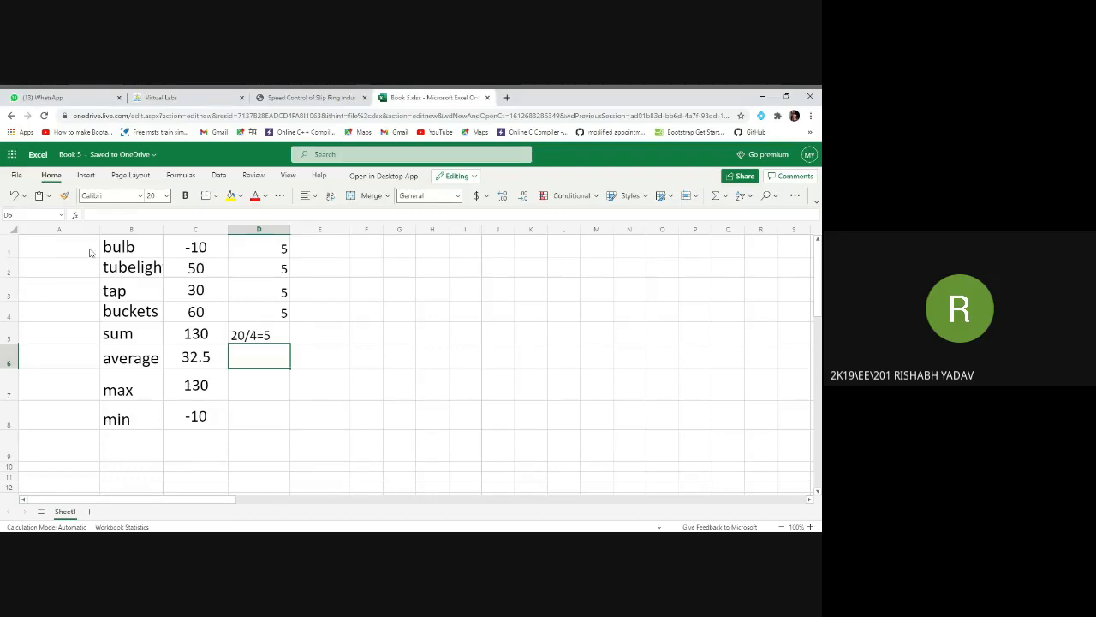
Inspect the SUM formula in cell C5 and the cell range it references, leaving the formula as it is.
drag(106, 251, 110, 271)
click(214, 333)
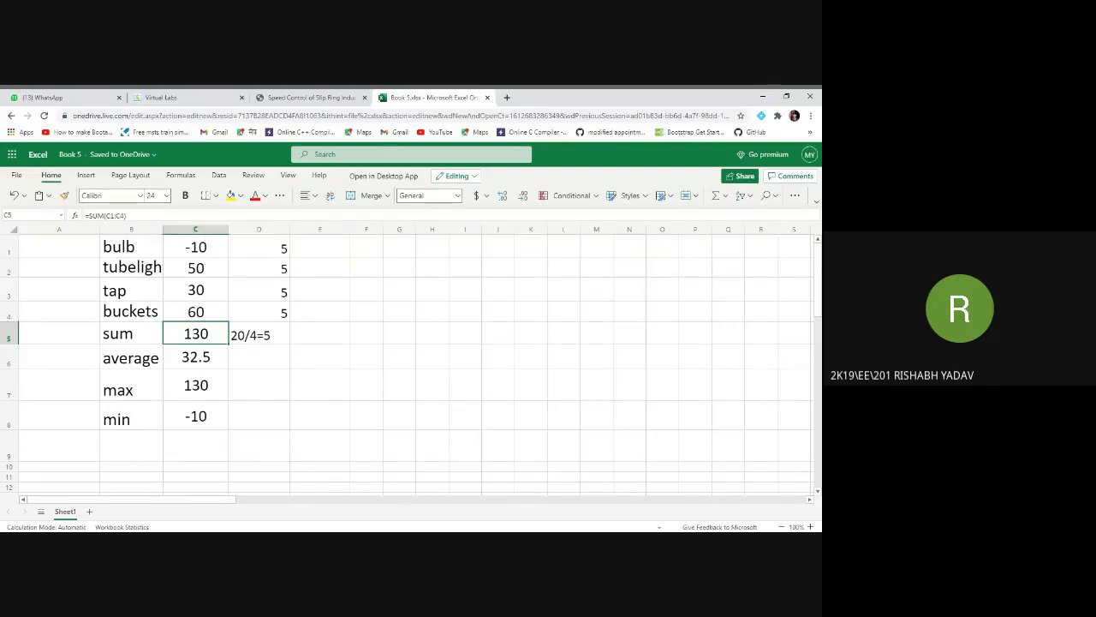
click(148, 216)
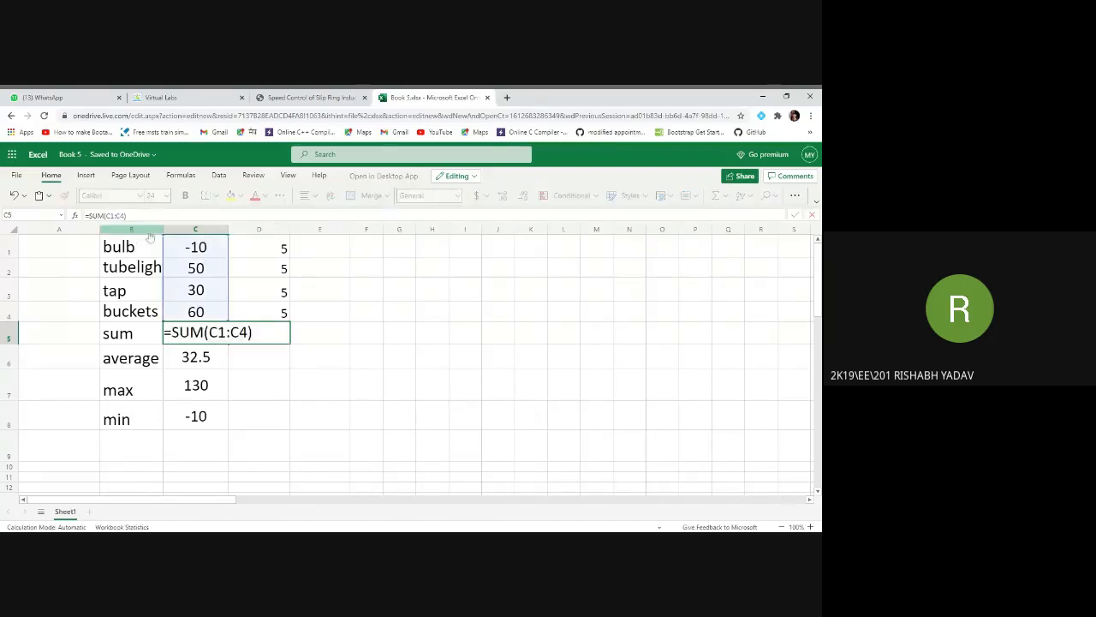
click(328, 418)
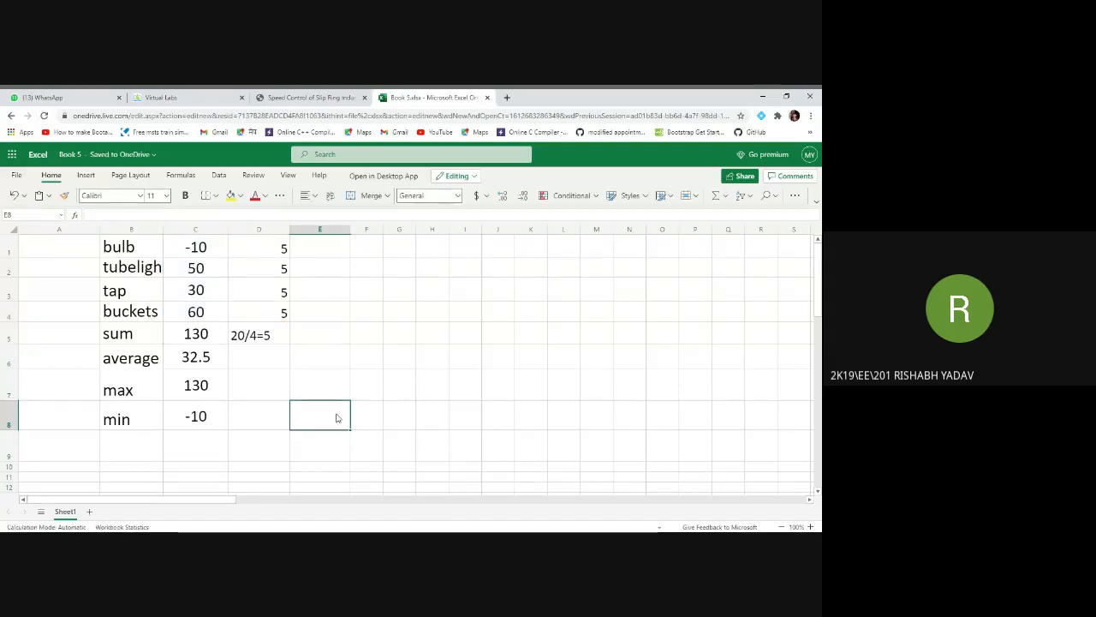
click(216, 442)
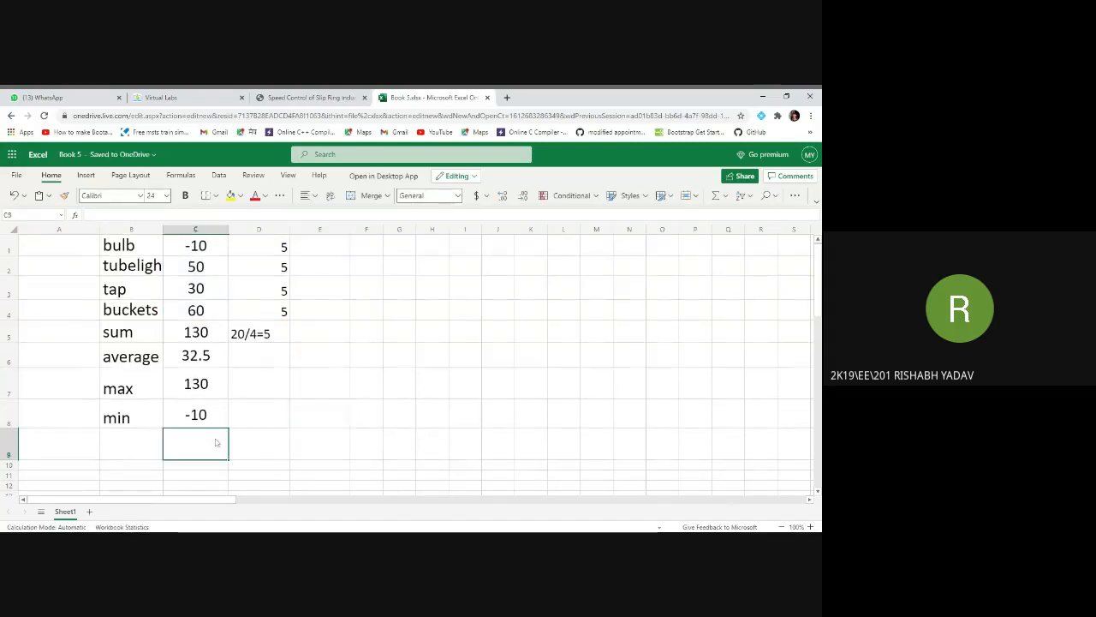
scroll(217, 443, down, 1)
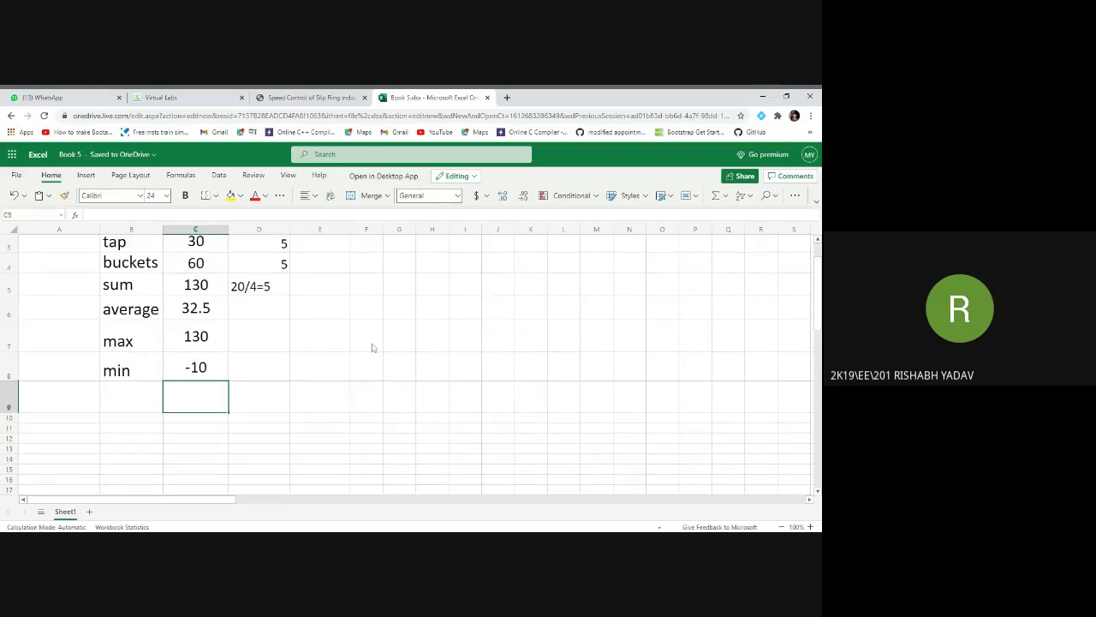
scroll(372, 347, up, 1)
Try to format the item list range B1:D7 as a table with headers in Light Blue, Table Style Light 16.
click(325, 251)
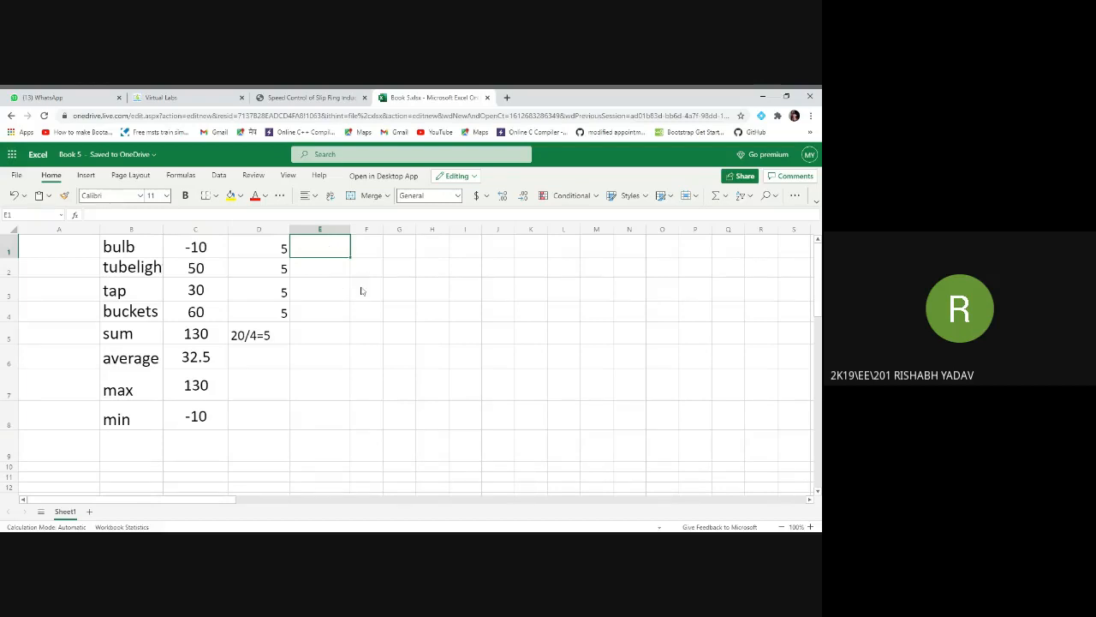
click(670, 199)
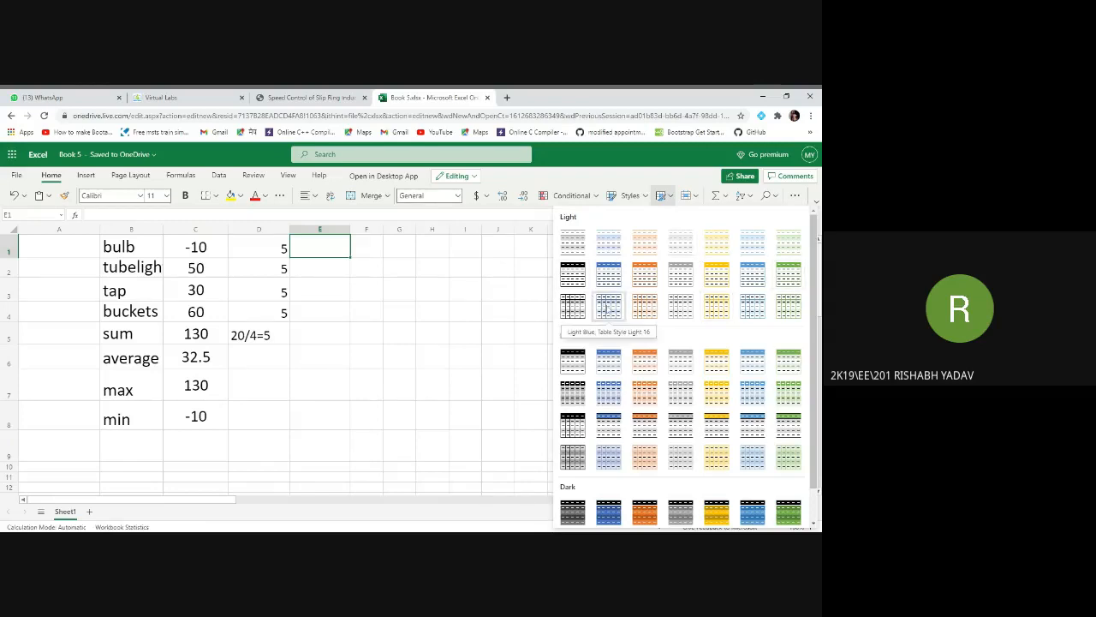
click(613, 310)
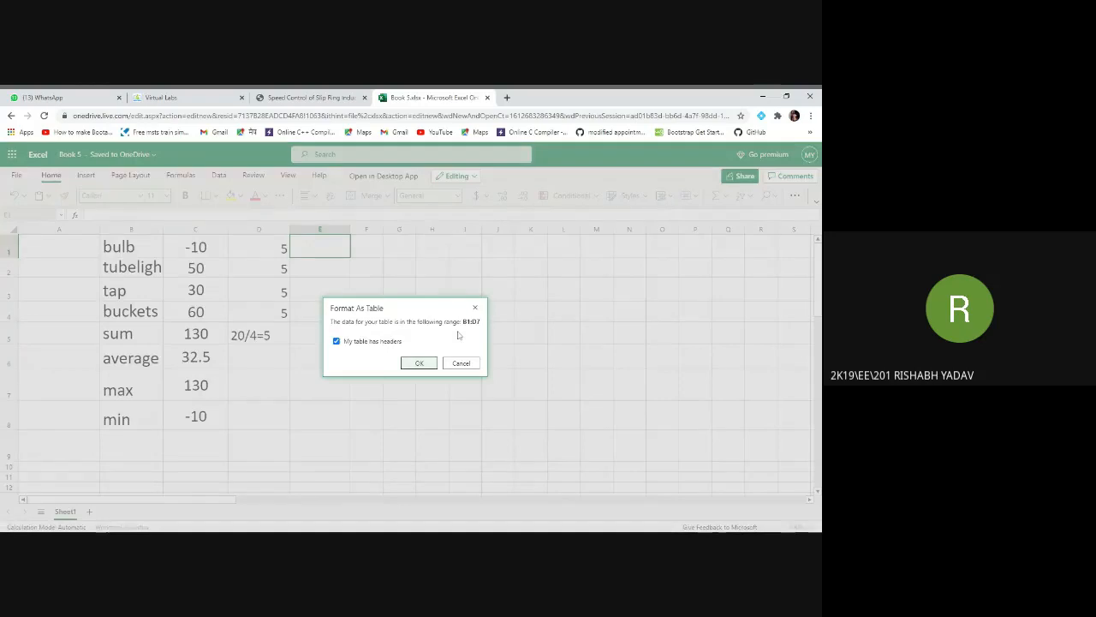
click(420, 363)
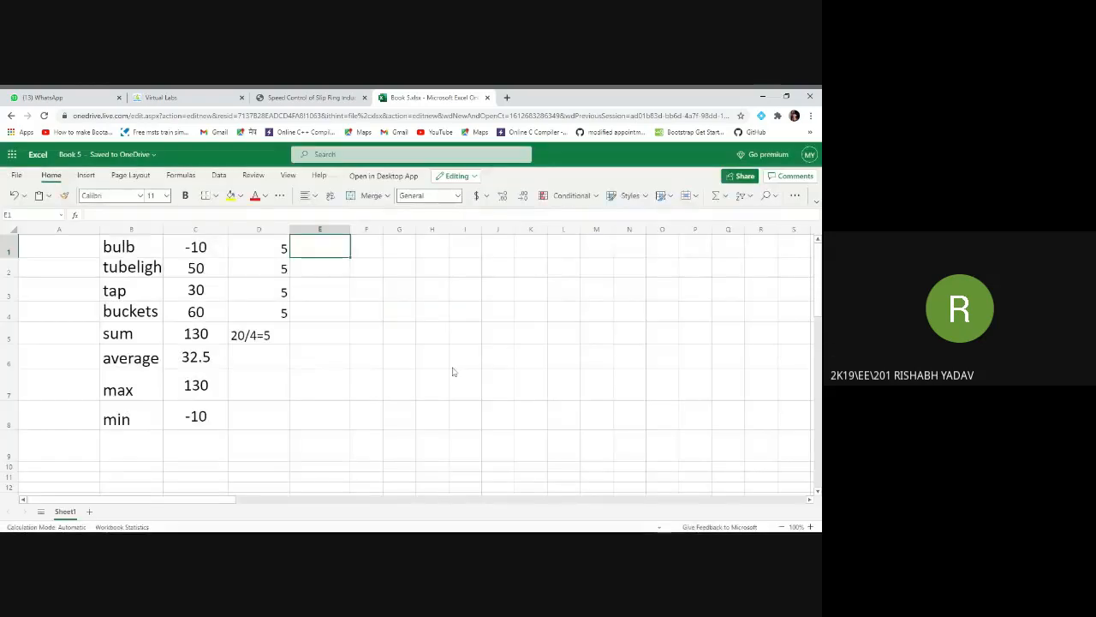
click(340, 276)
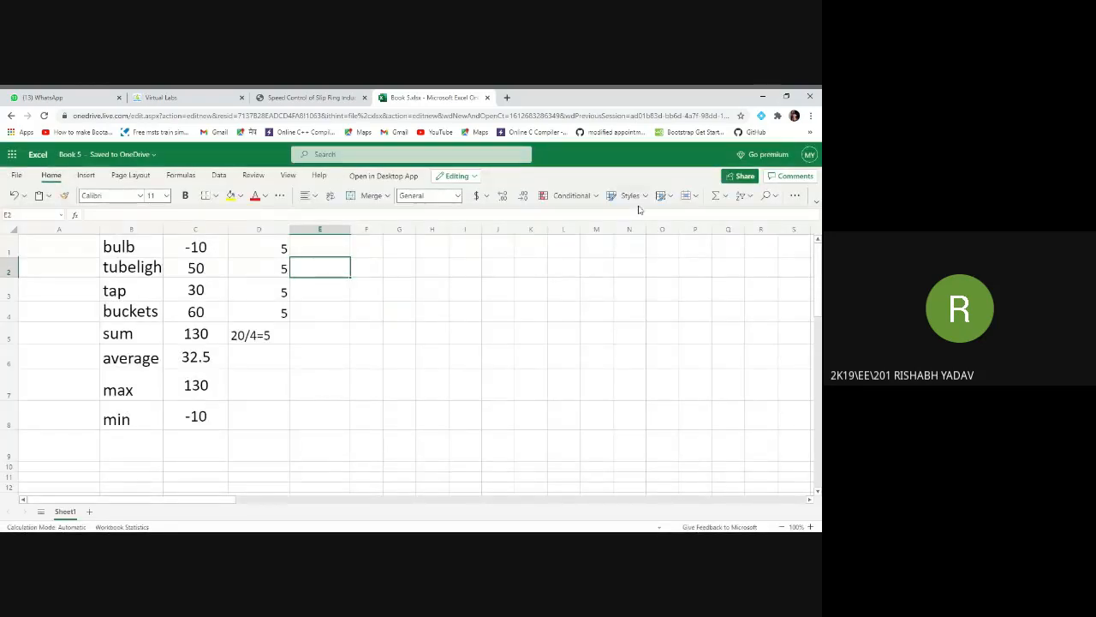
Format the item list from cell B1 as a table with headers, using the blue style in the first Medium row.
click(152, 249)
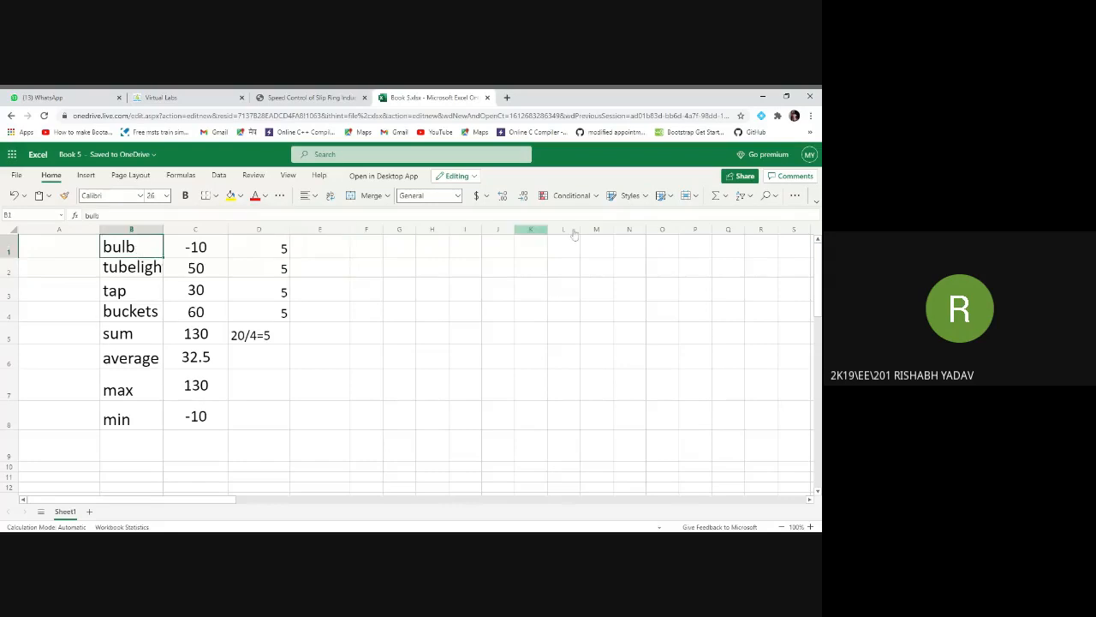
click(671, 197)
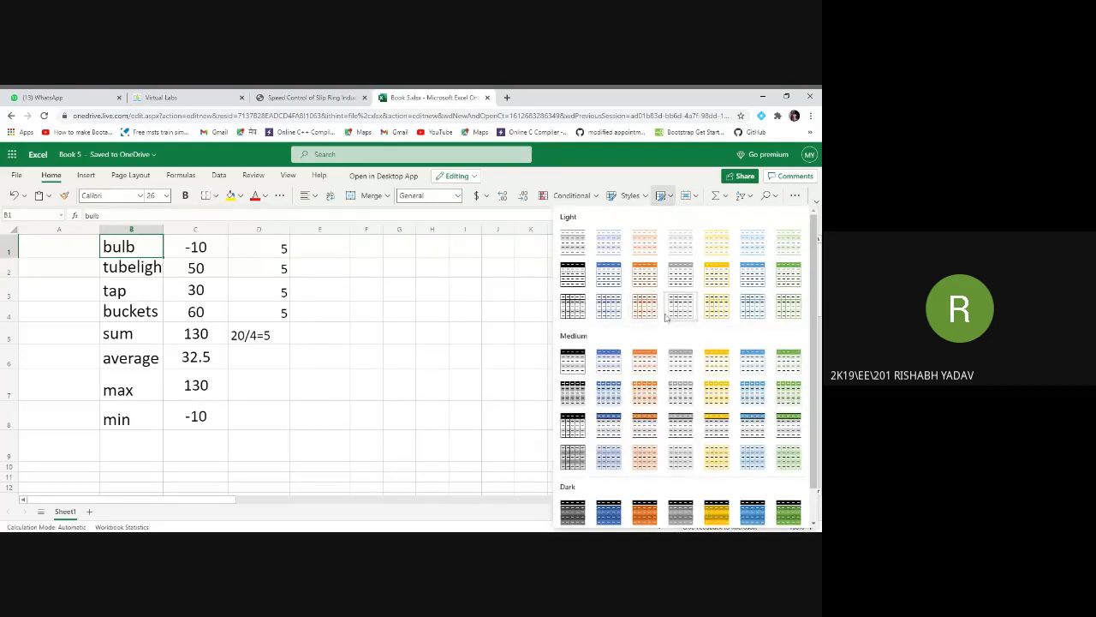
click(609, 359)
click(431, 364)
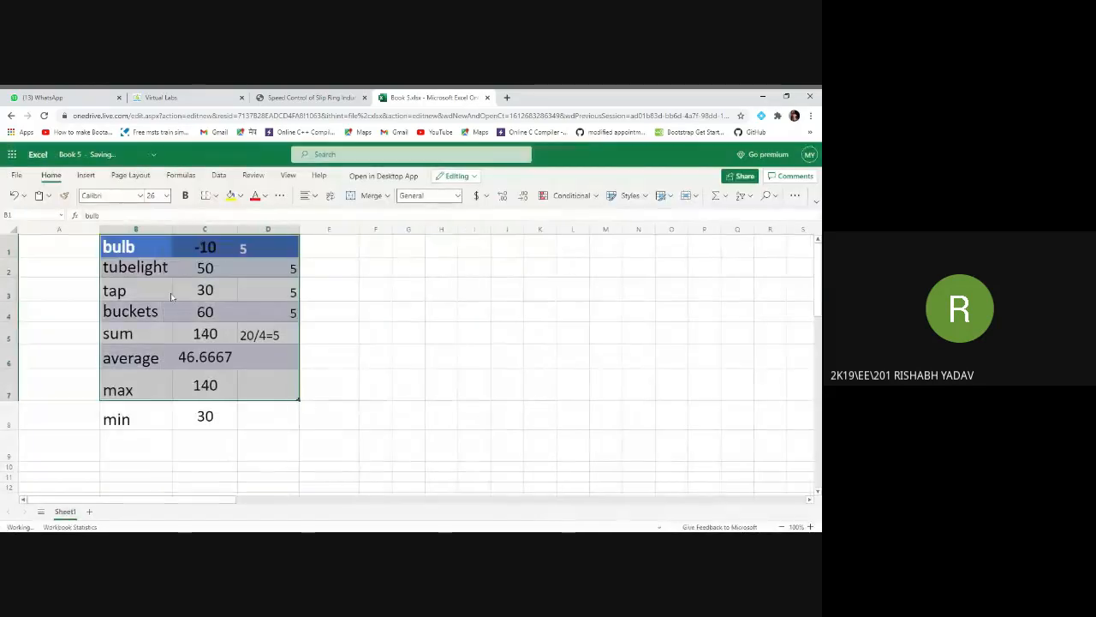
click(346, 338)
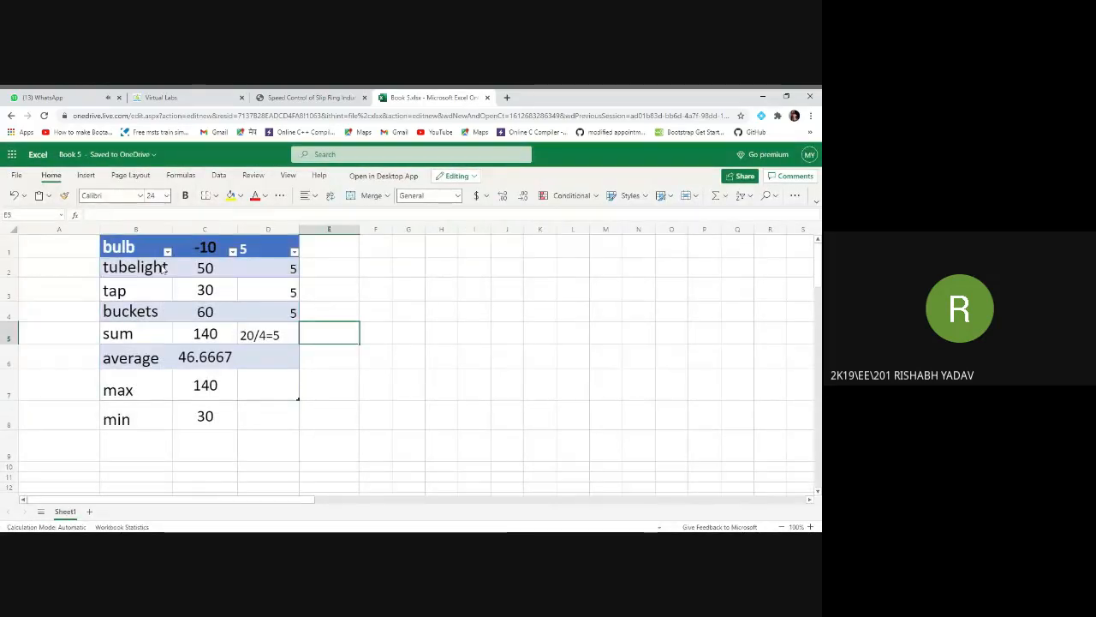
click(127, 253)
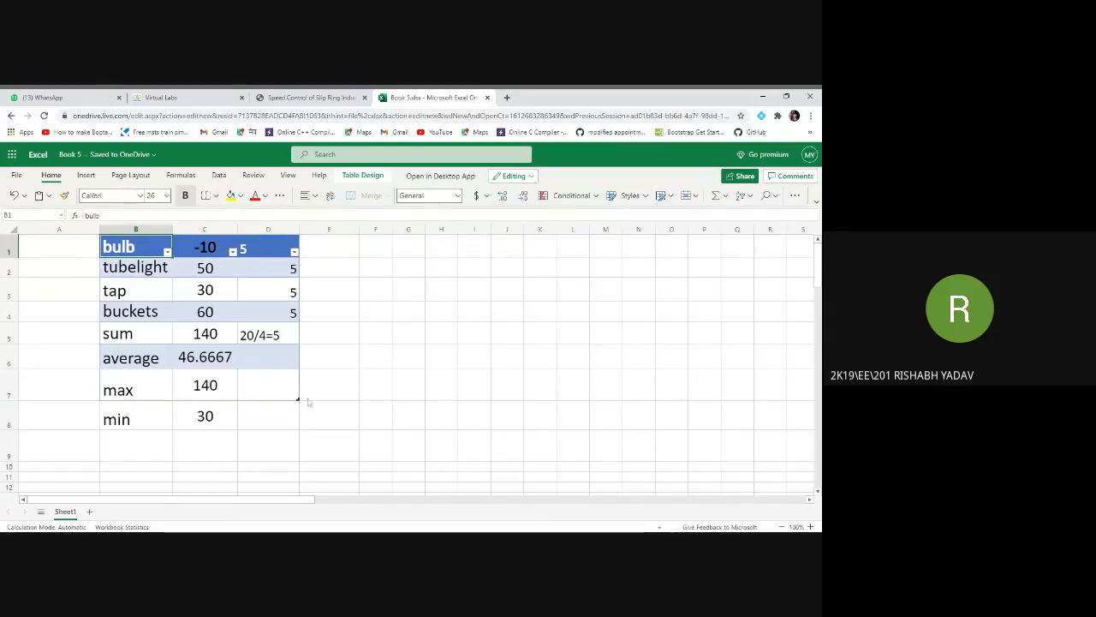
click(196, 324)
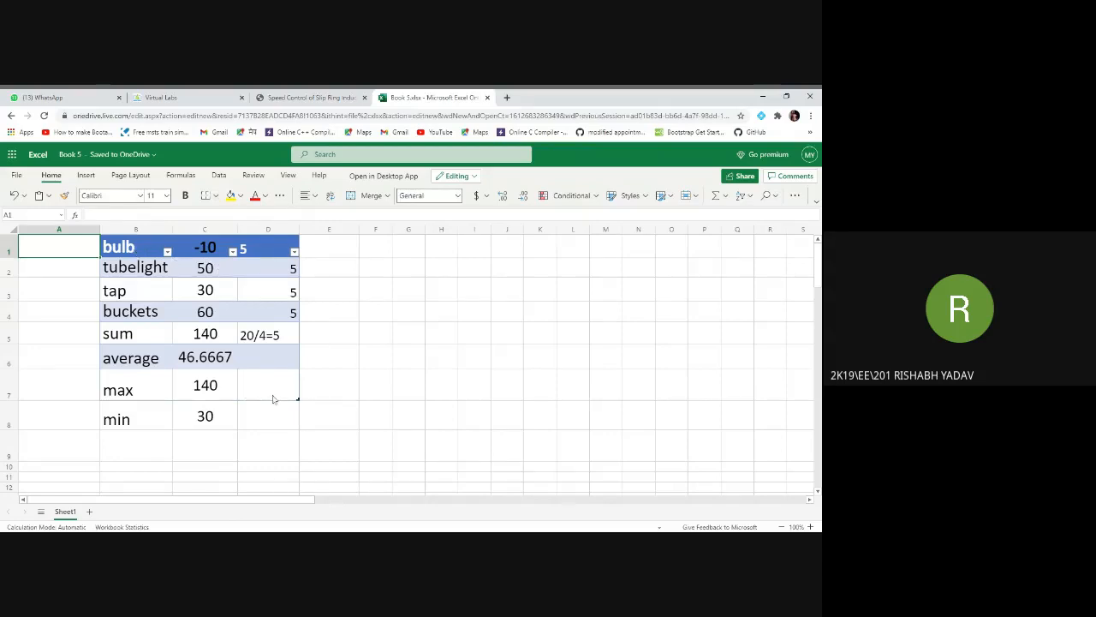
click(337, 404)
click(472, 272)
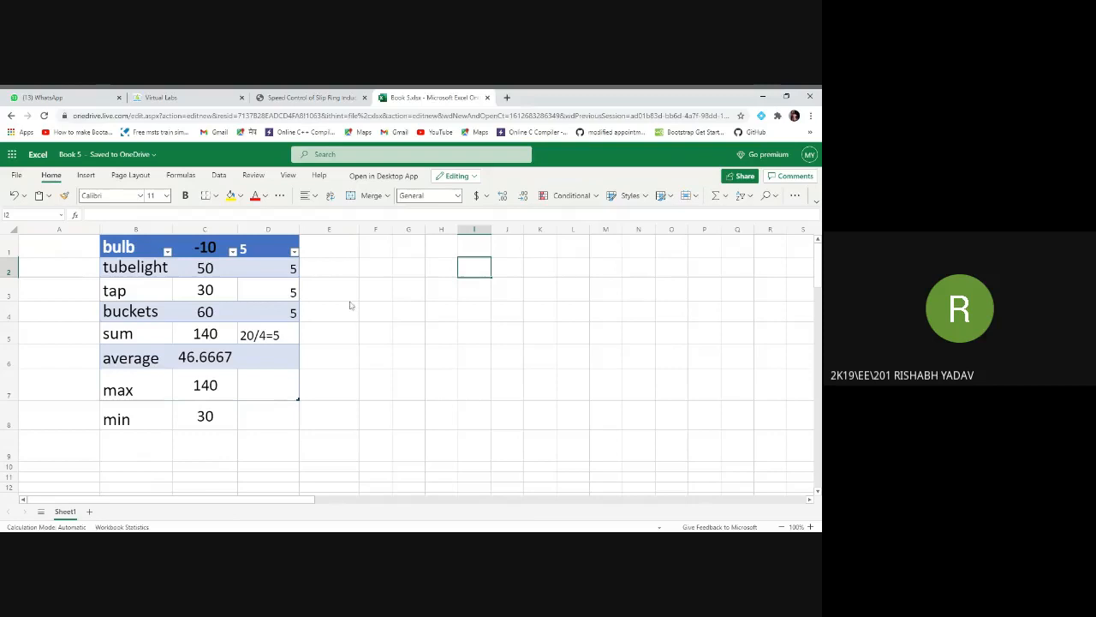
click(441, 270)
Create a second table at empty cell G2 in the same blue Medium style, without marking existing headers.
click(416, 267)
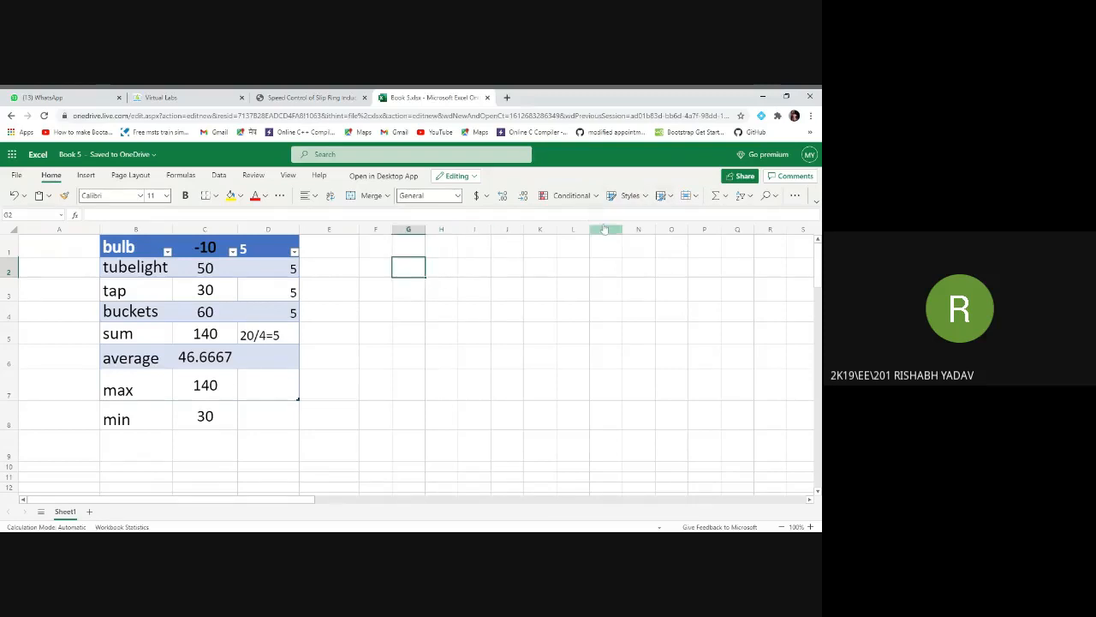
click(671, 198)
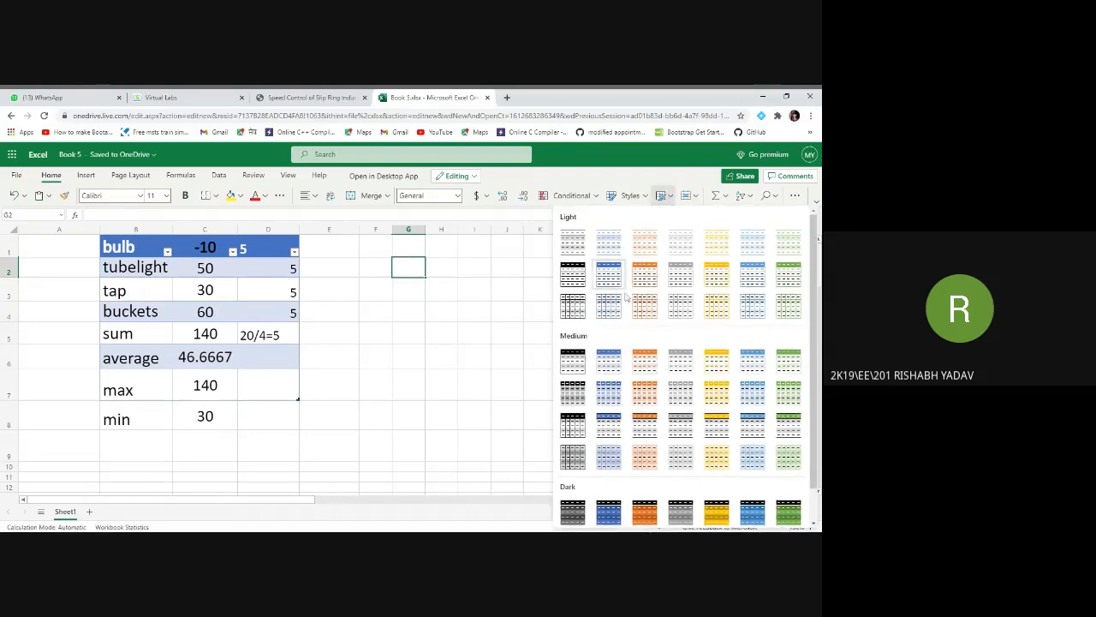
click(616, 364)
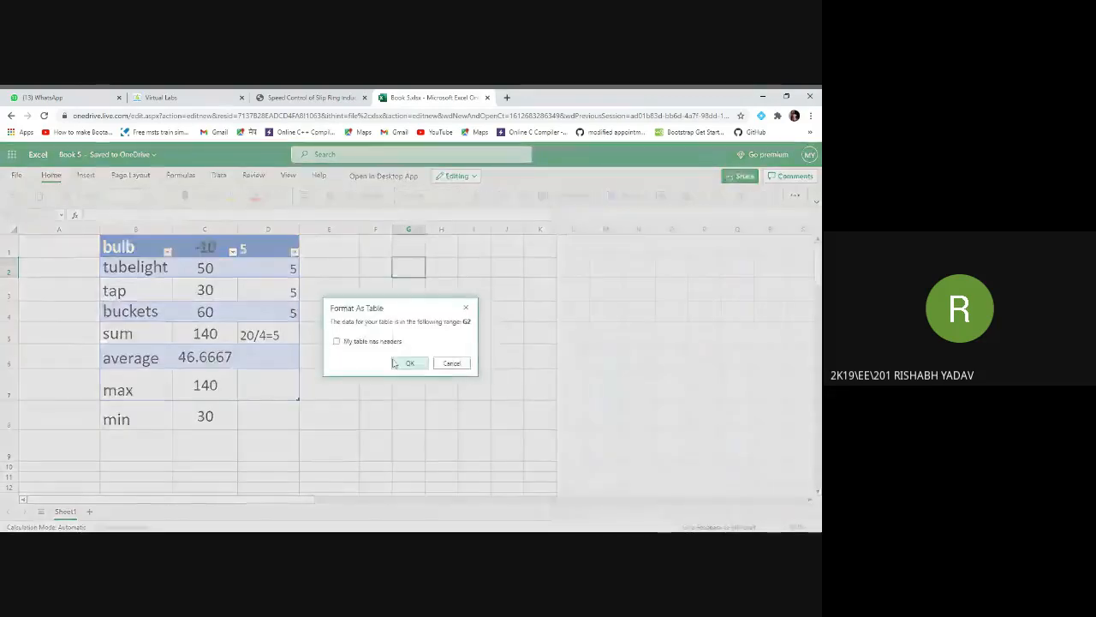
click(404, 363)
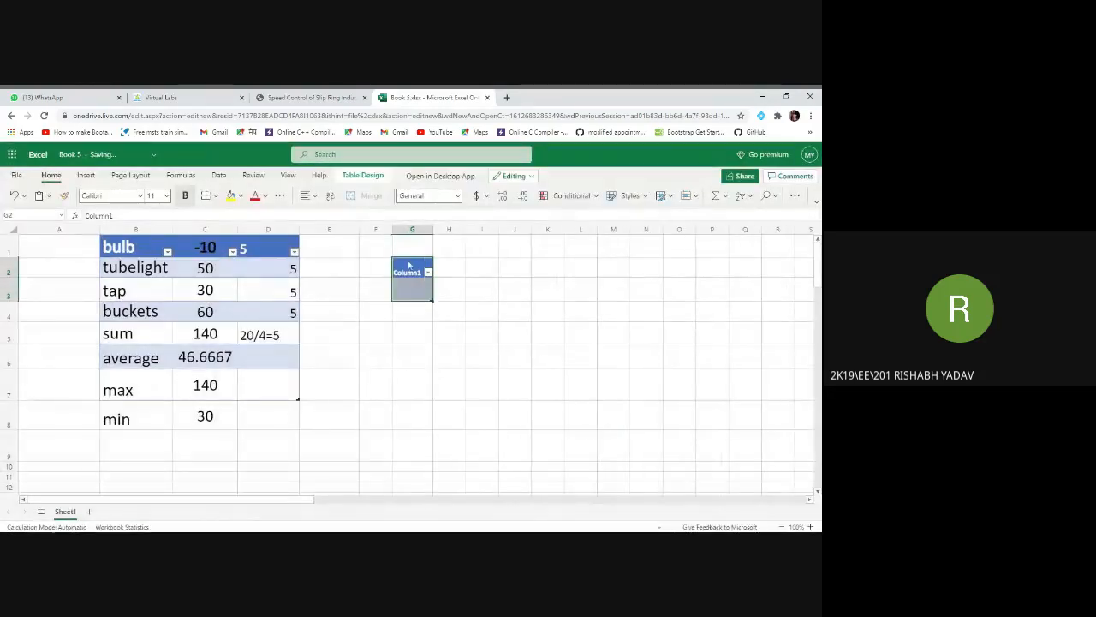
Fill the new table's Column1 with four people's first names in cells G3 to G6.
click(408, 295)
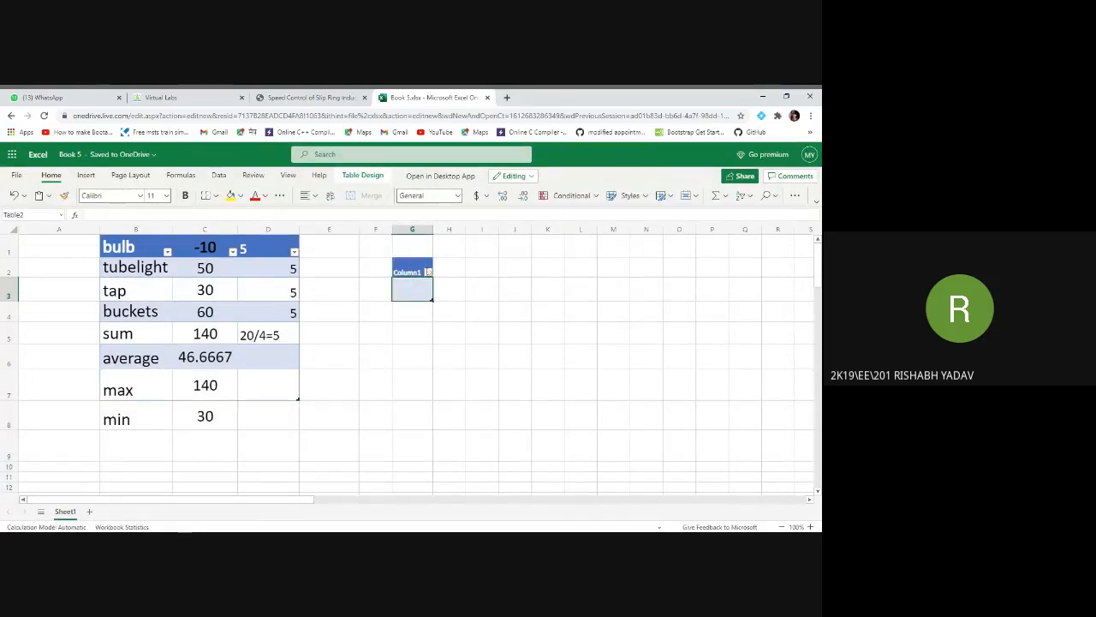
click(426, 270)
click(419, 295)
text(aayesha)
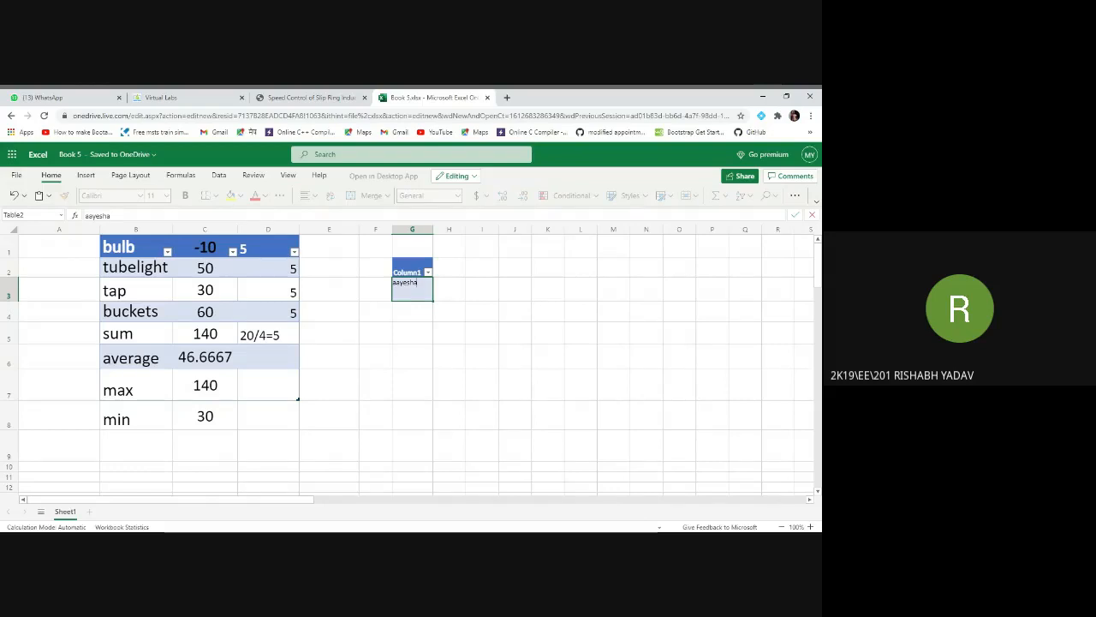
key(Return)
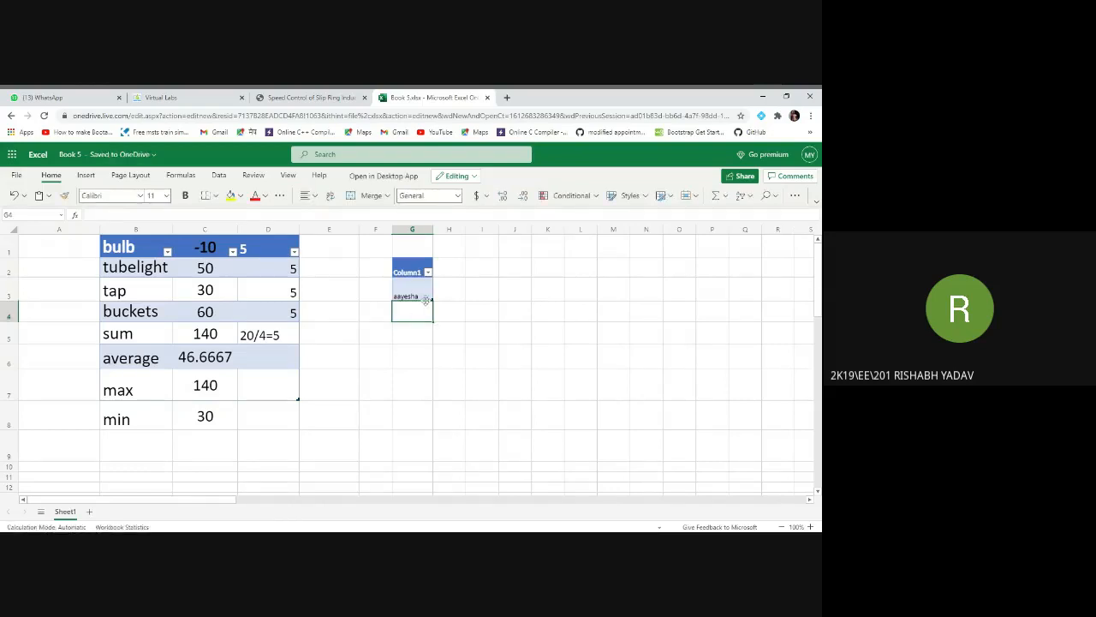
text(faraha)
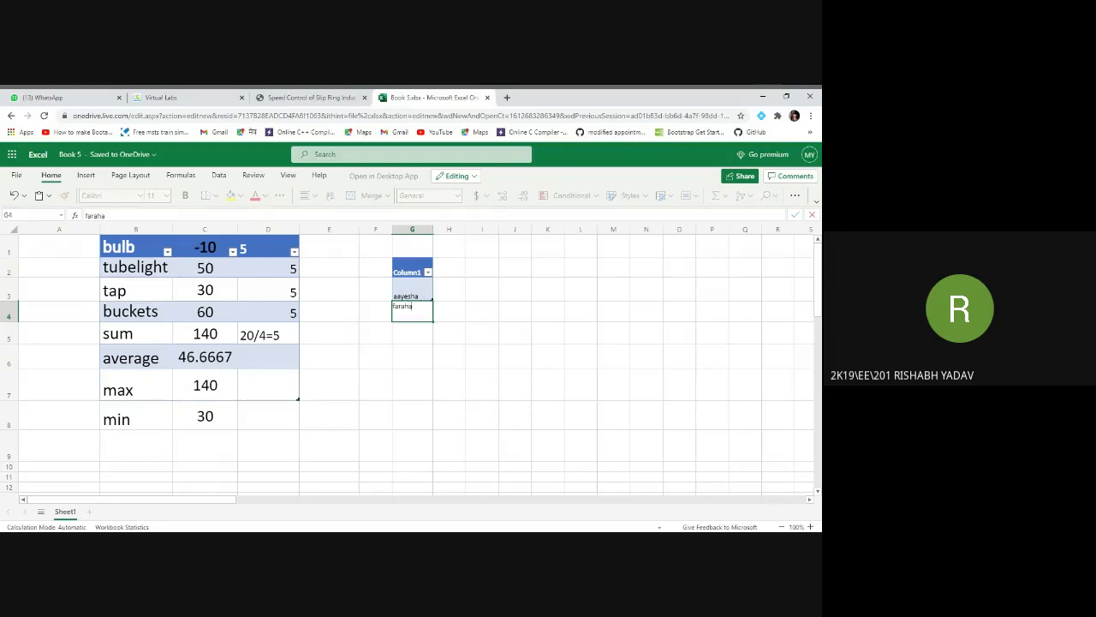
key(Return)
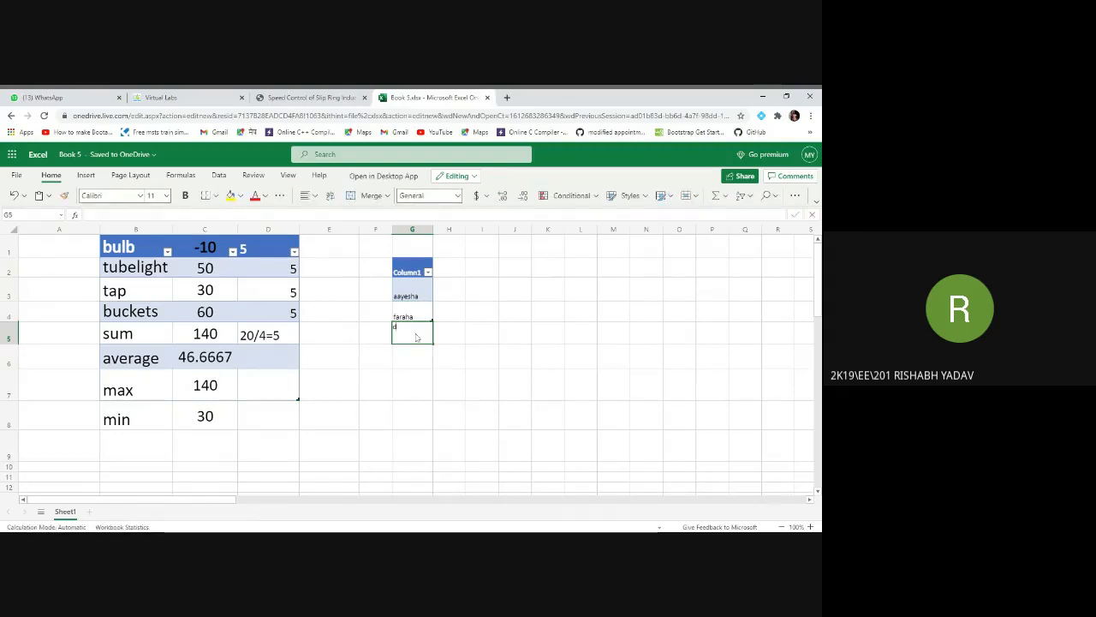
text(deepika)
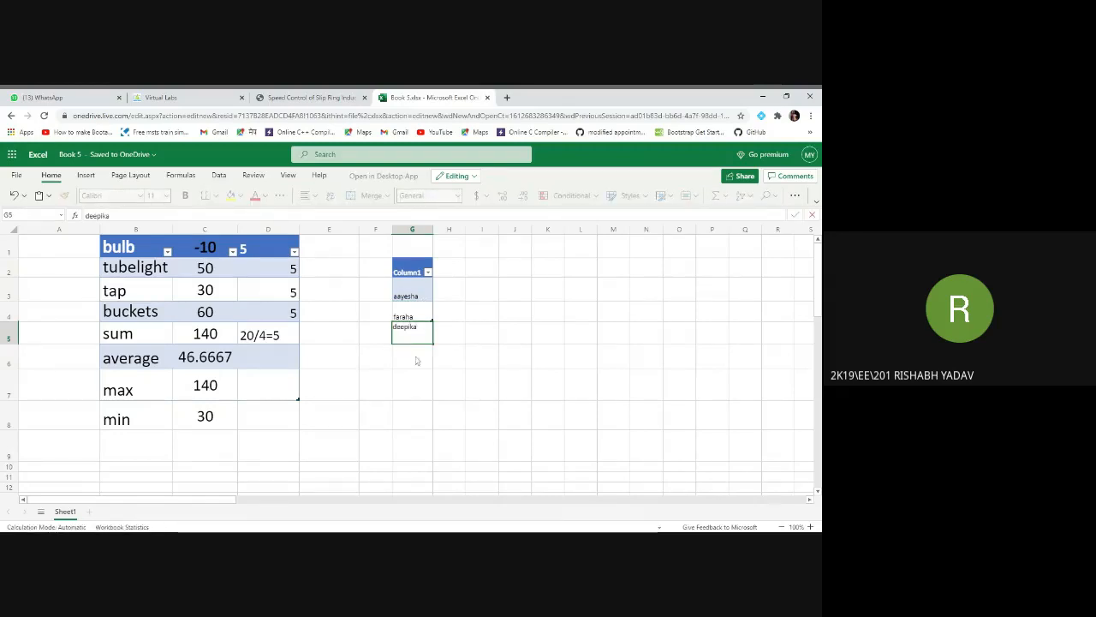
click(417, 360)
text(za)
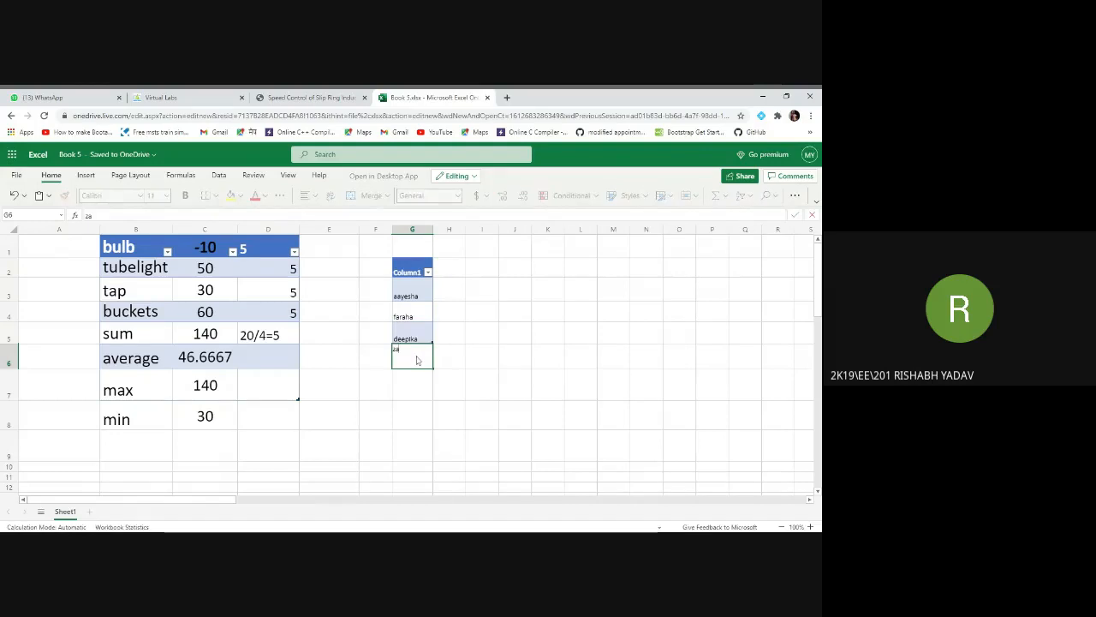
text(ra)
click(448, 360)
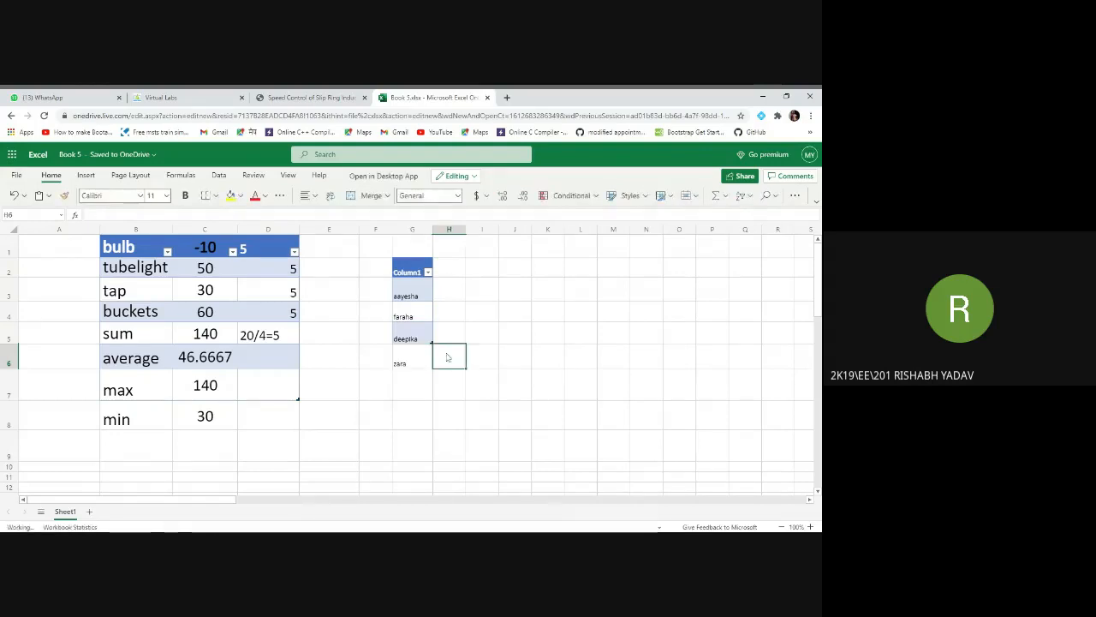
Extend the names table by one column into column H and select its first data cell, H3.
click(447, 391)
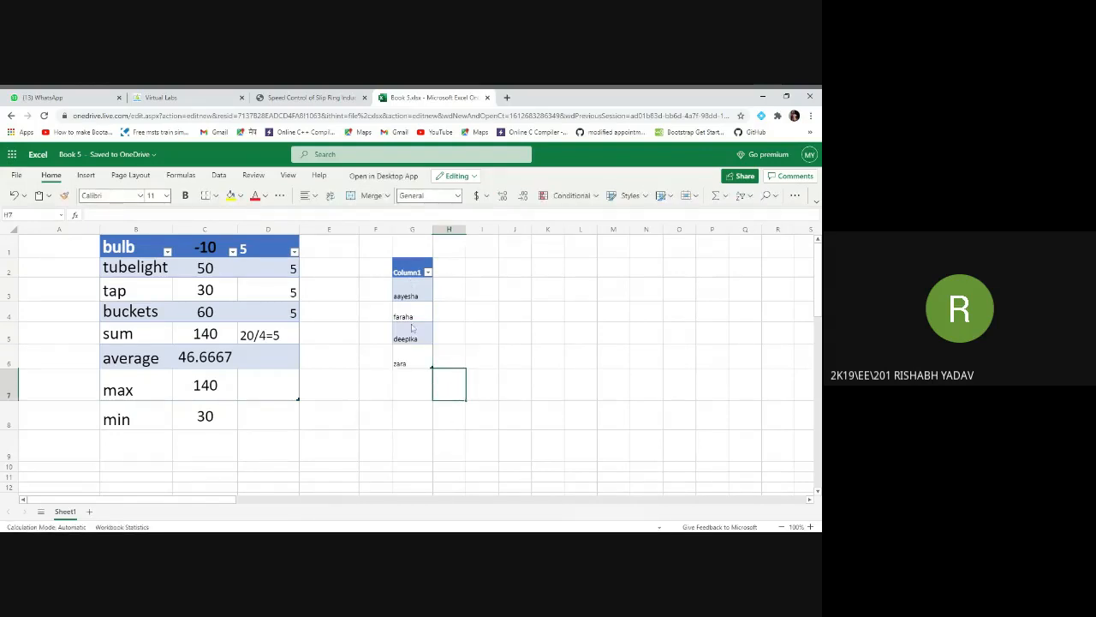
click(424, 392)
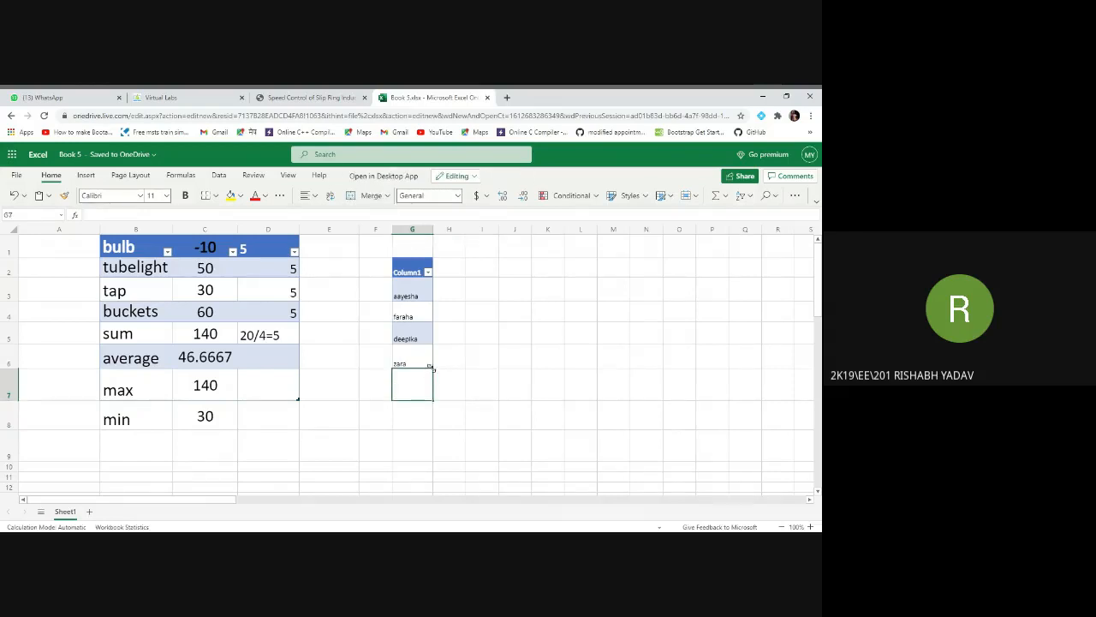
click(443, 382)
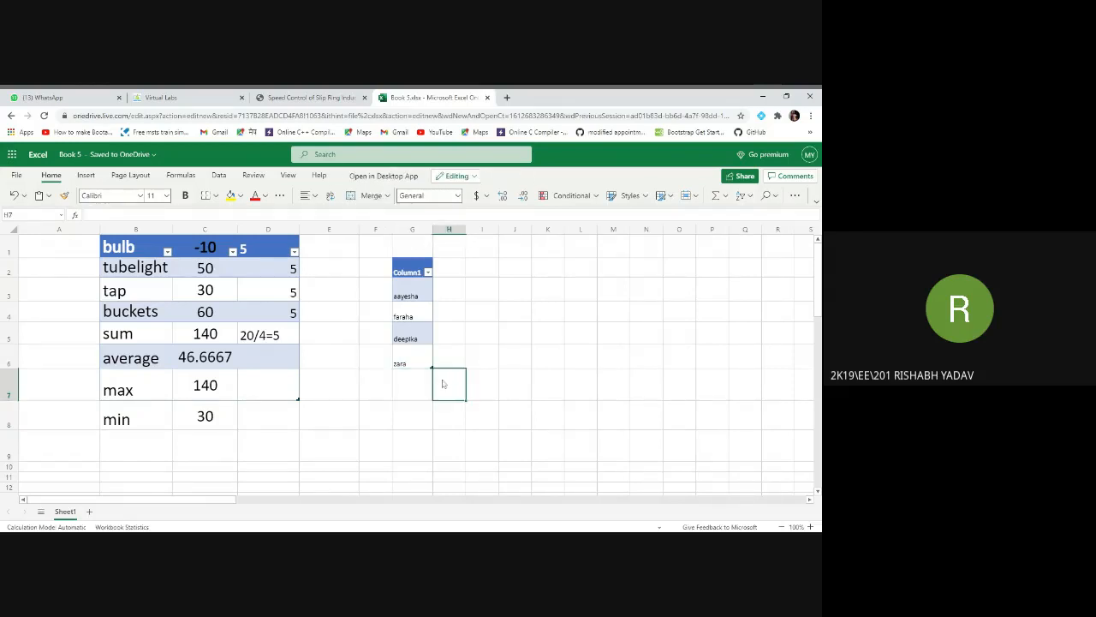
click(462, 424)
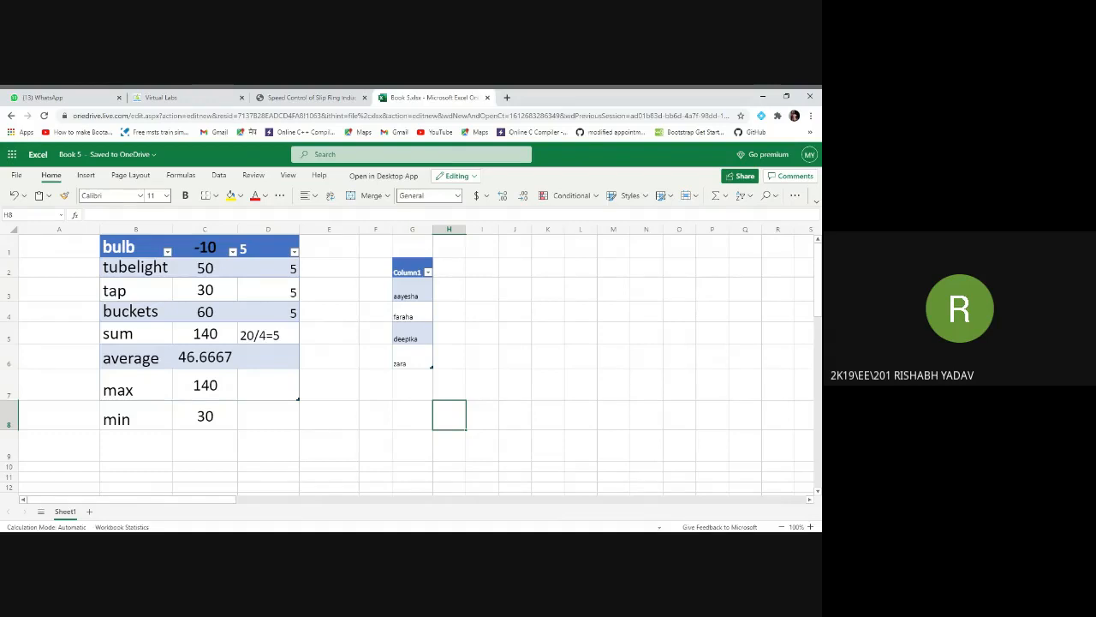
drag(432, 366, 460, 352)
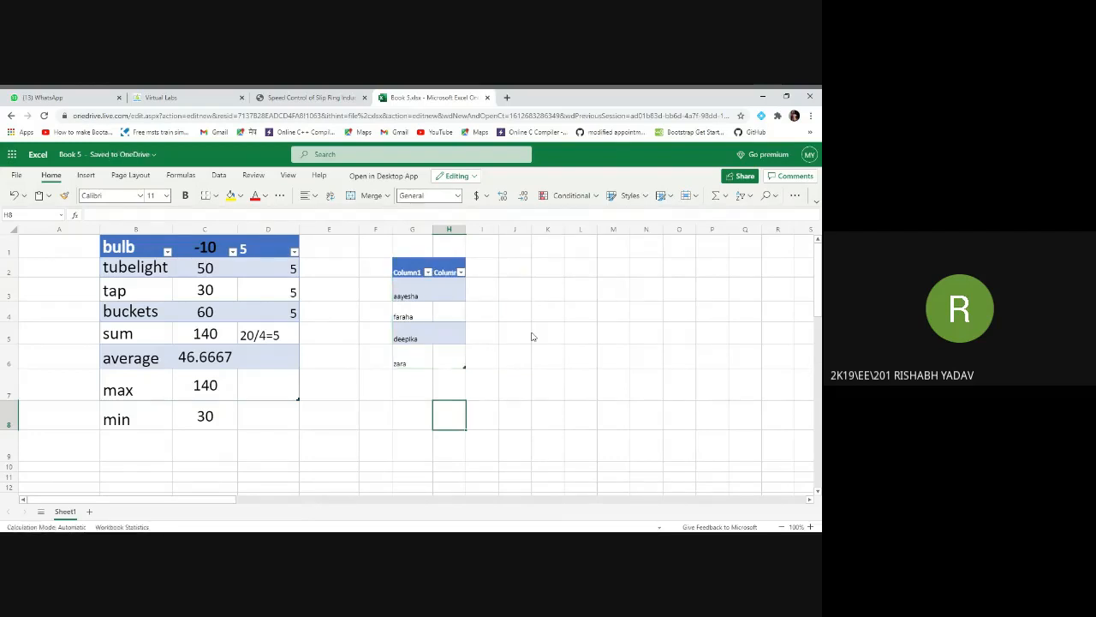
click(455, 297)
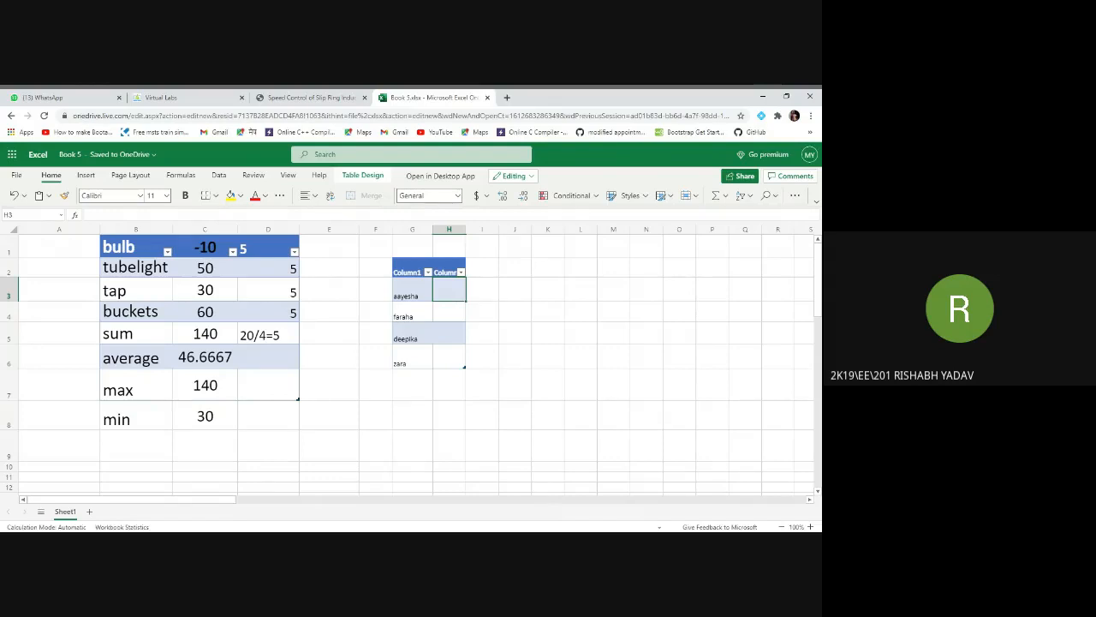
Fill the names table's second column with 90, 89, 95 and 60 in cells H3 to H6.
text(9)
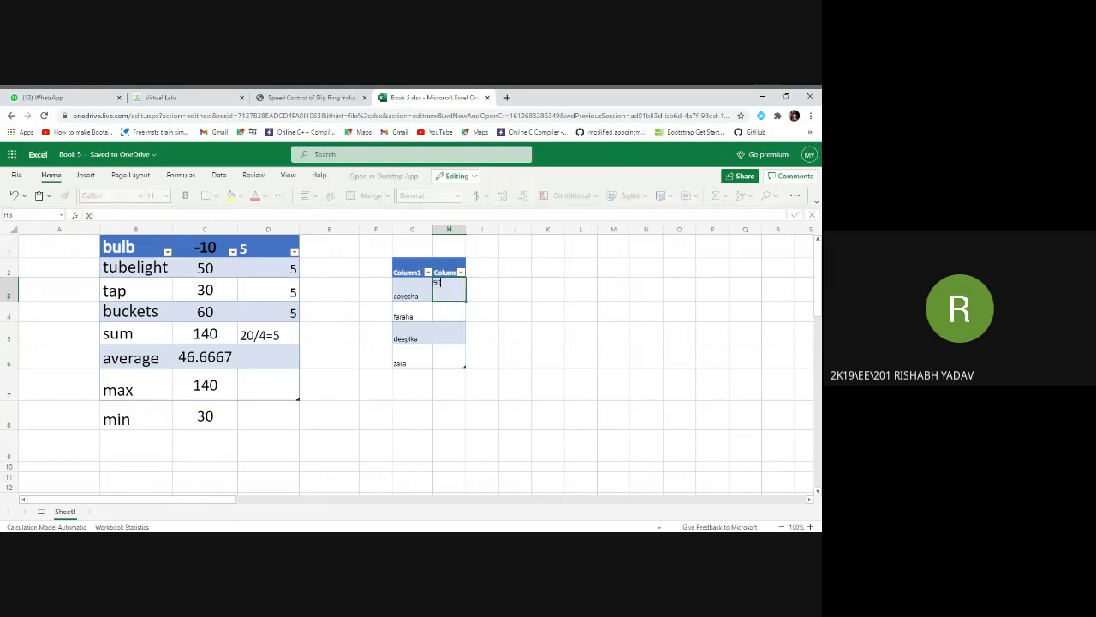
text(0)
key(Return)
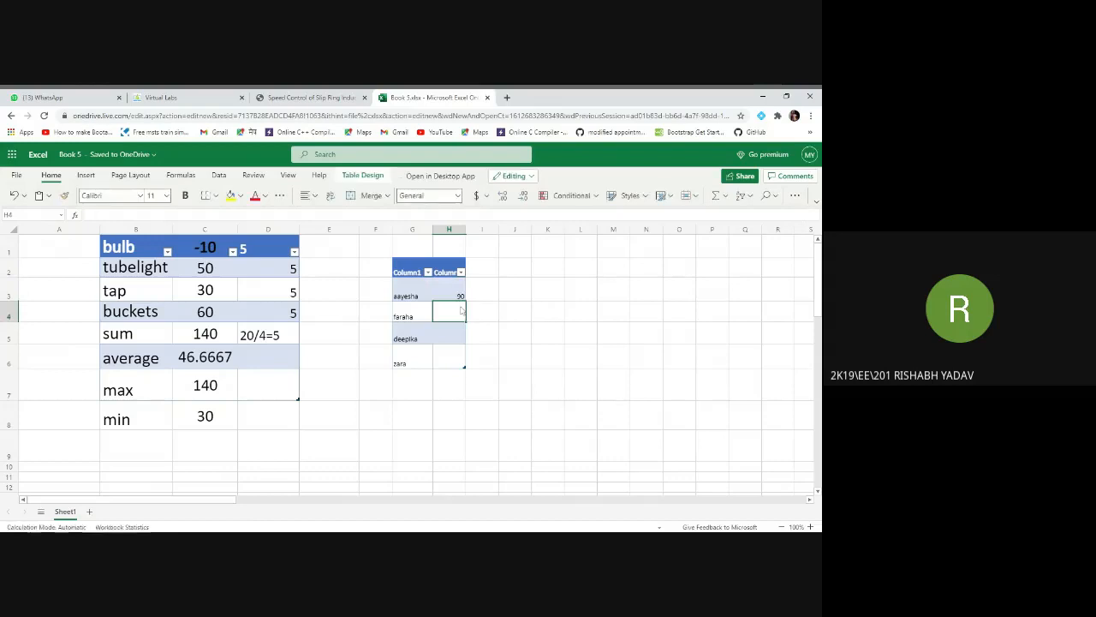
text(89)
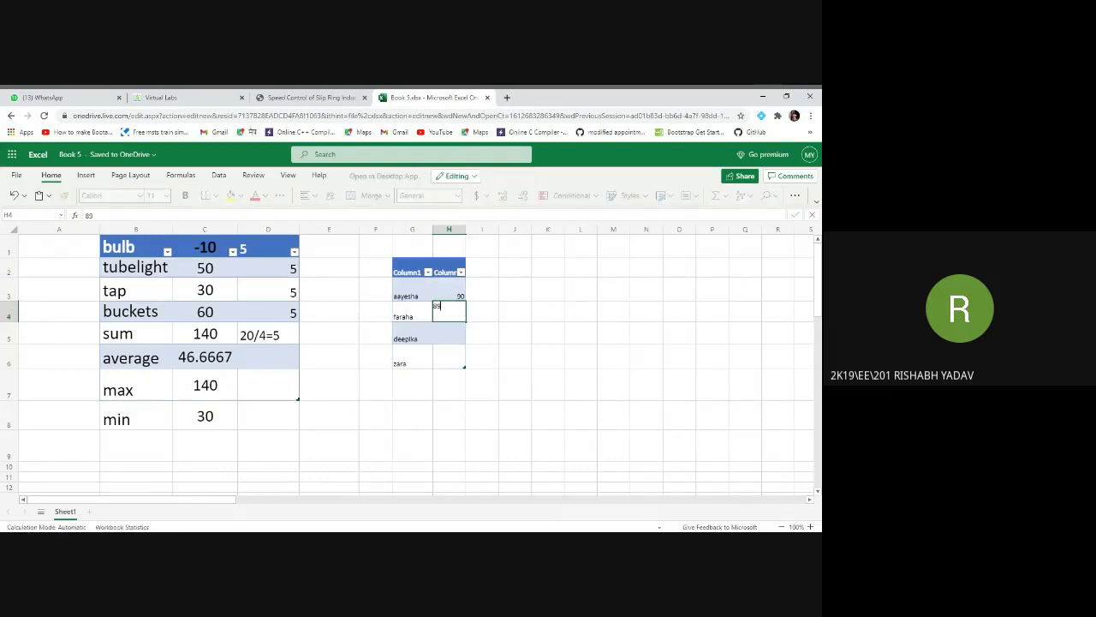
key(Return)
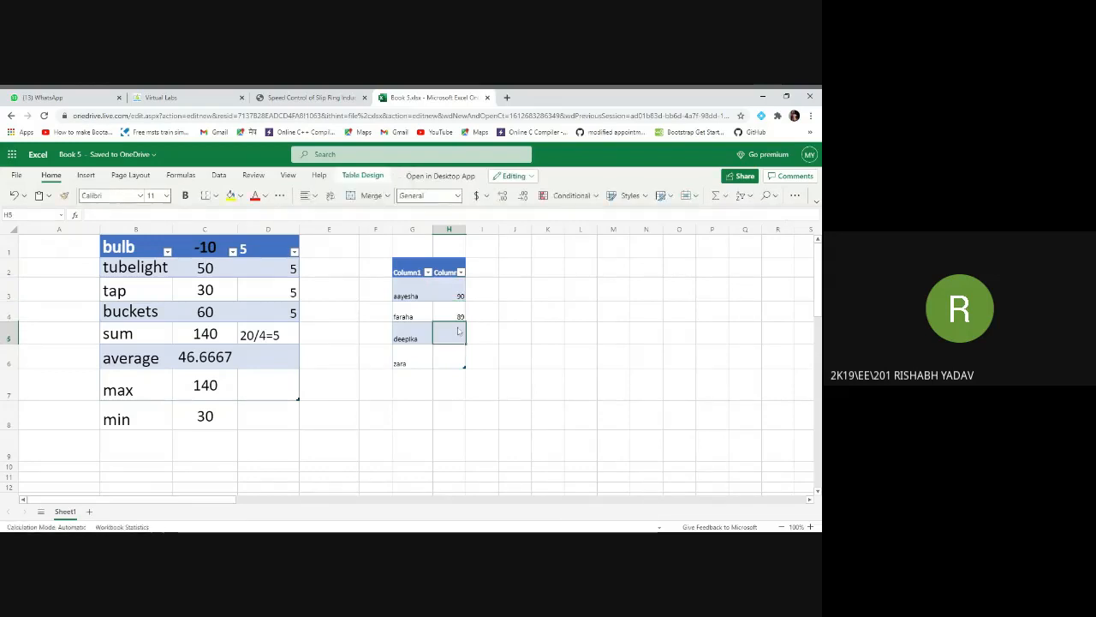
text(95)
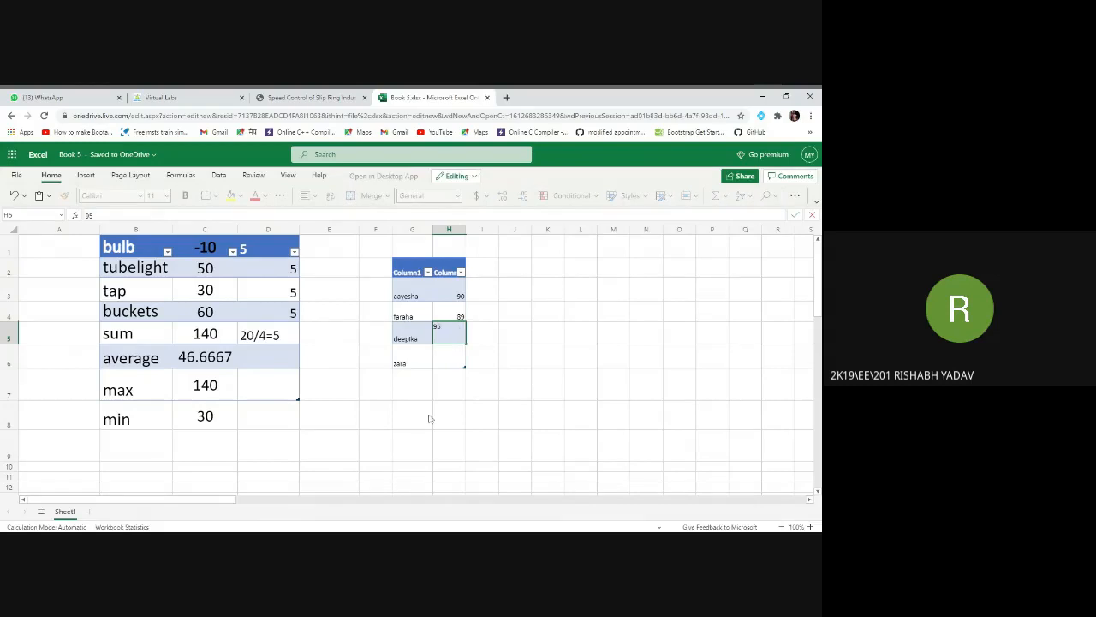
click(443, 368)
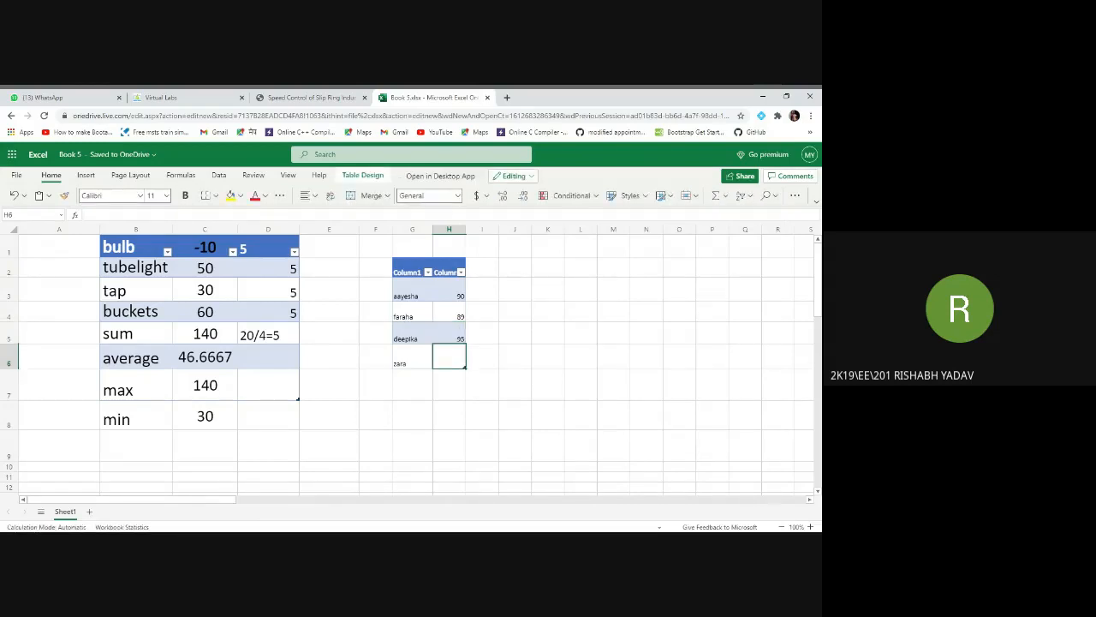
text(60)
click(483, 376)
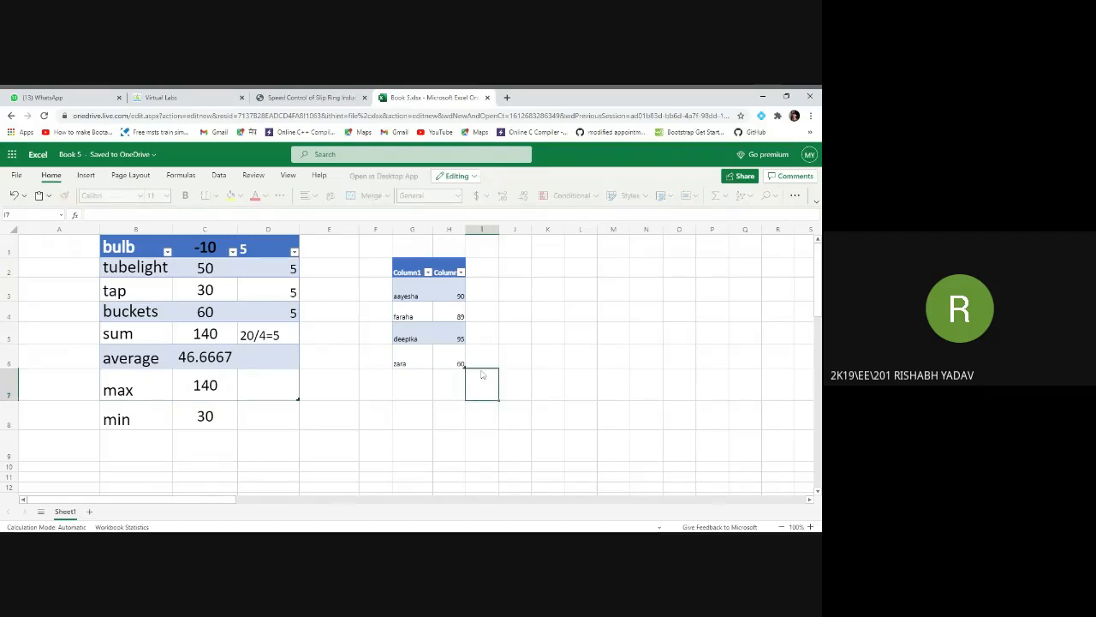
click(542, 307)
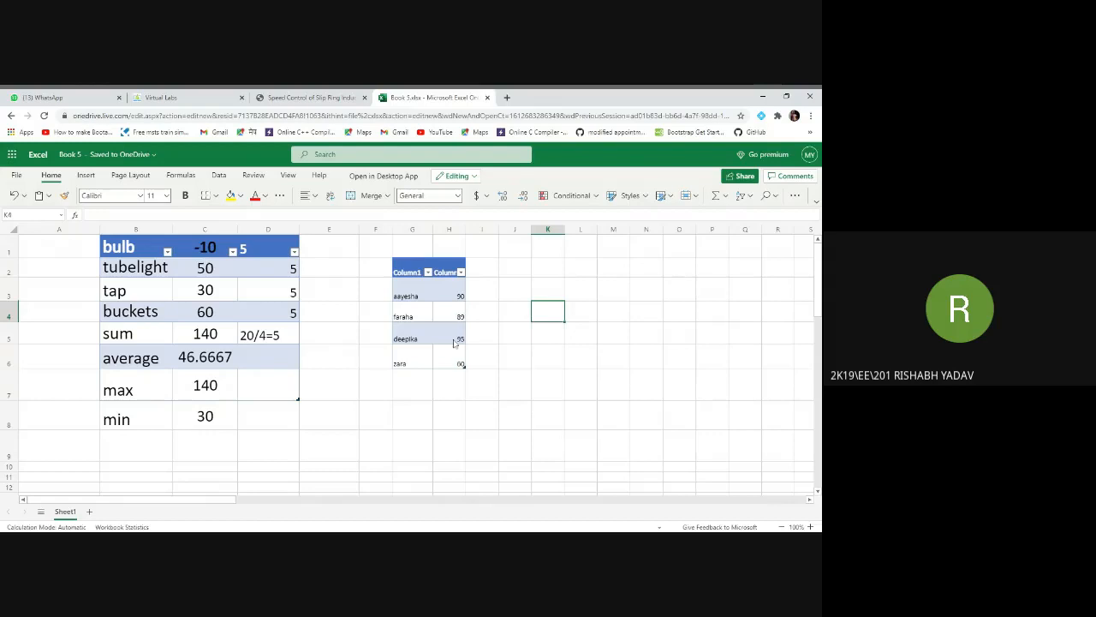
Sort the names table by its second column in ascending order and again in descending order.
click(461, 272)
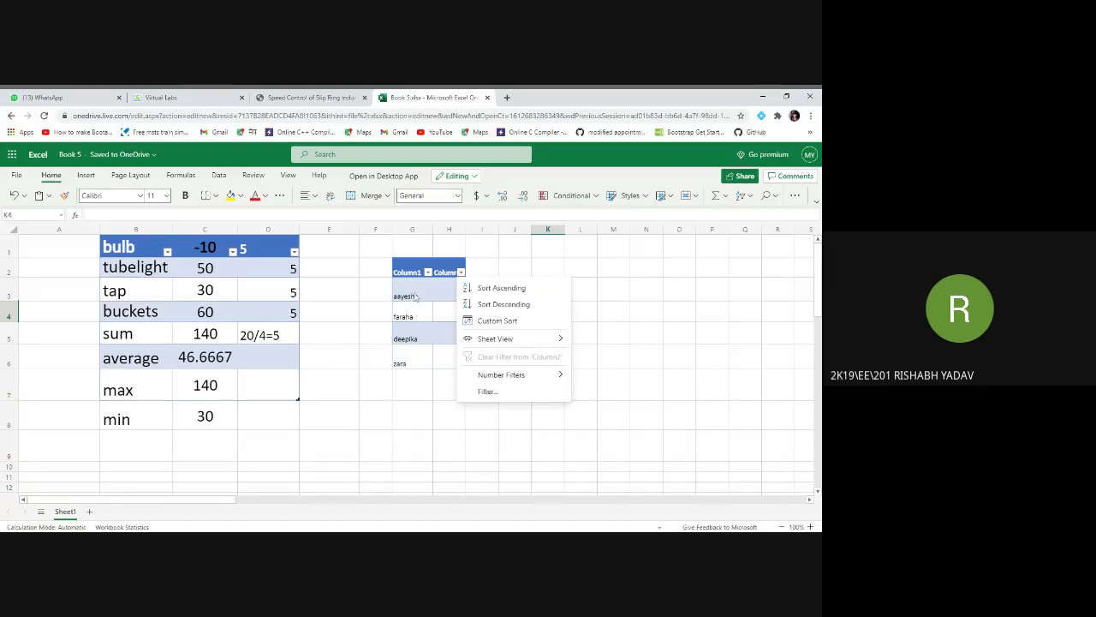
click(509, 292)
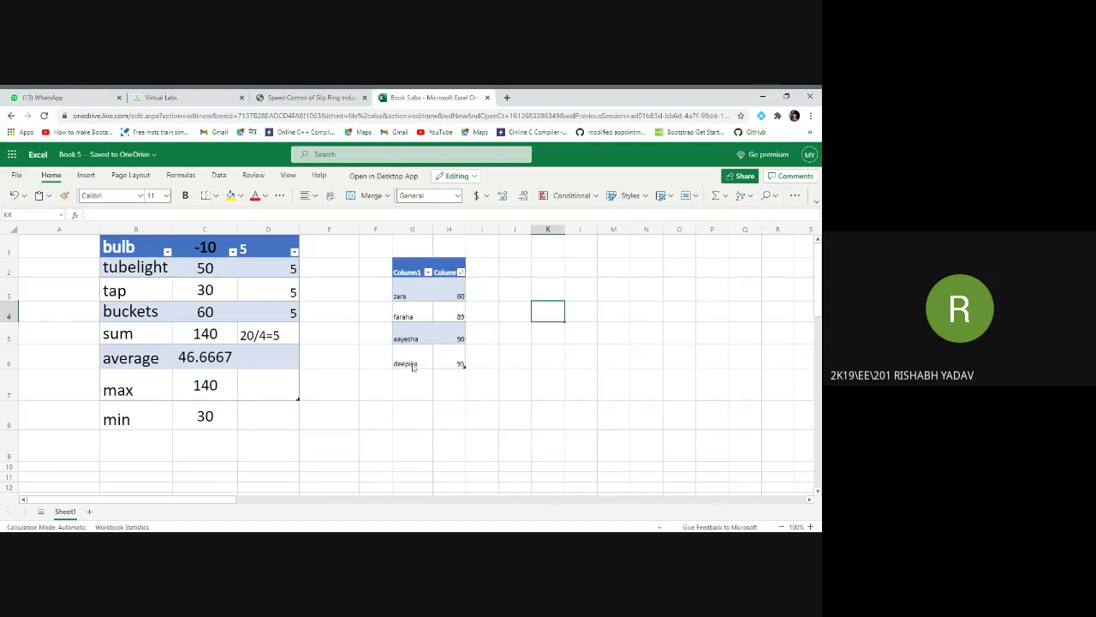
click(461, 272)
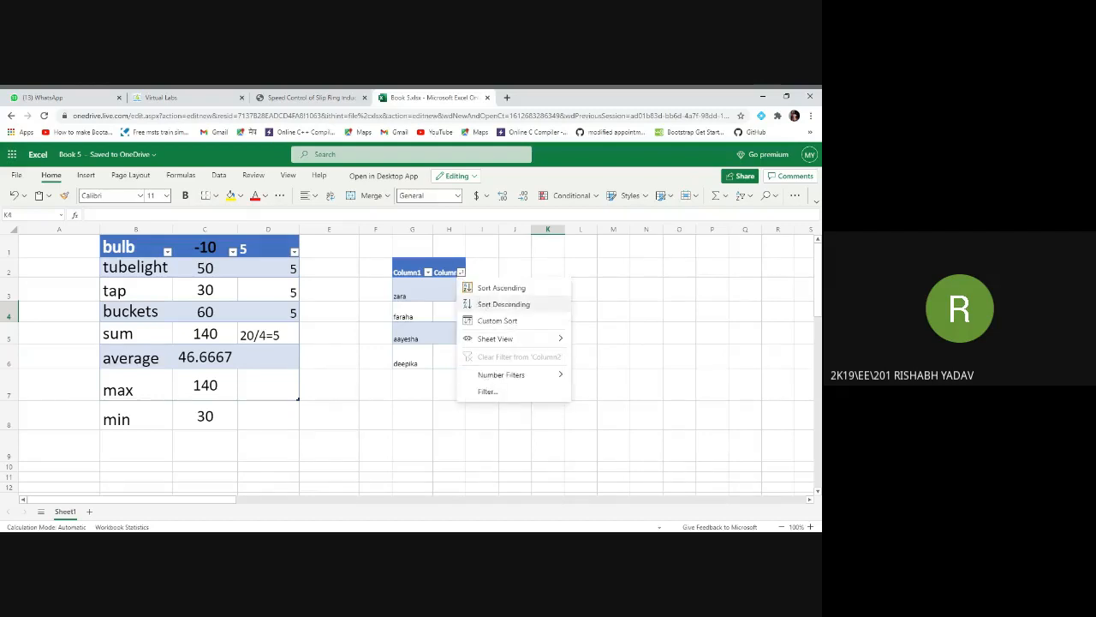
click(504, 304)
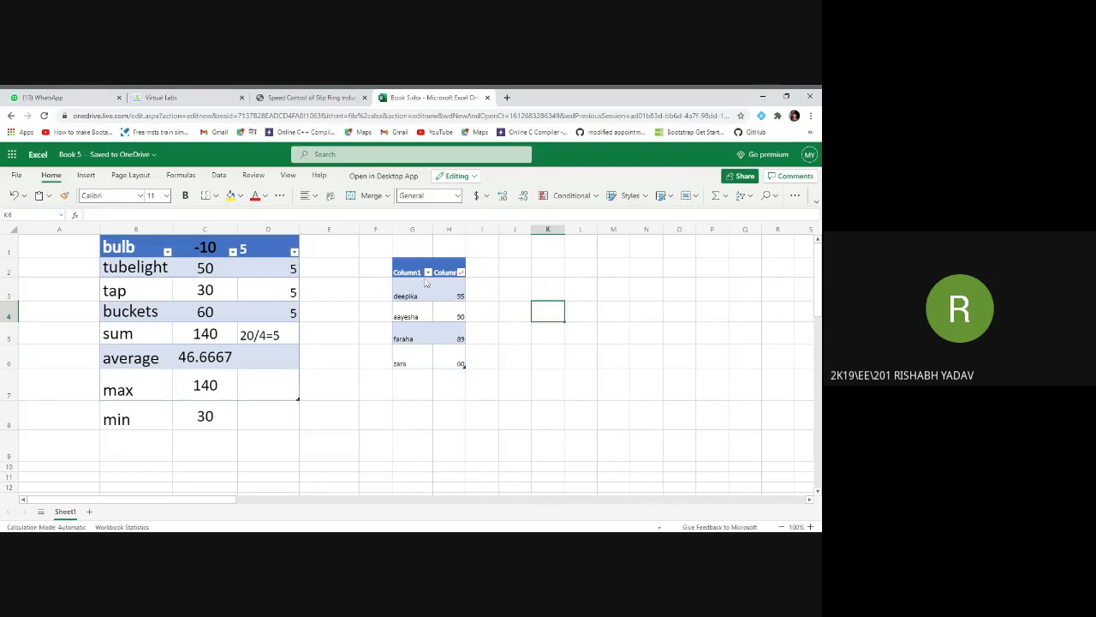
Sort the names table by Column1 in ascending order.
click(428, 272)
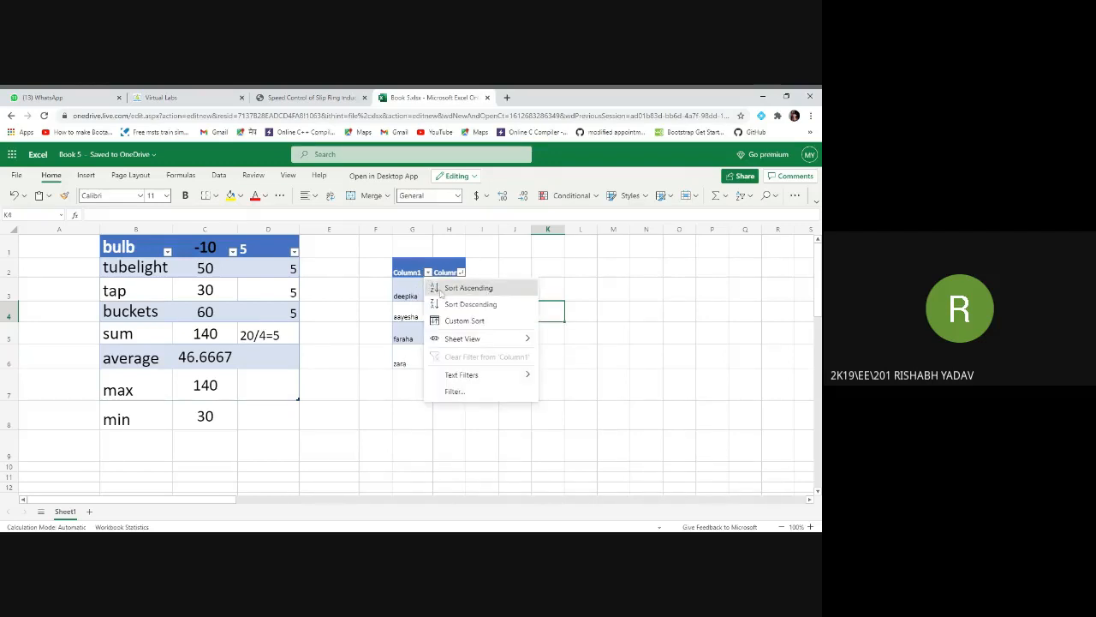
click(441, 289)
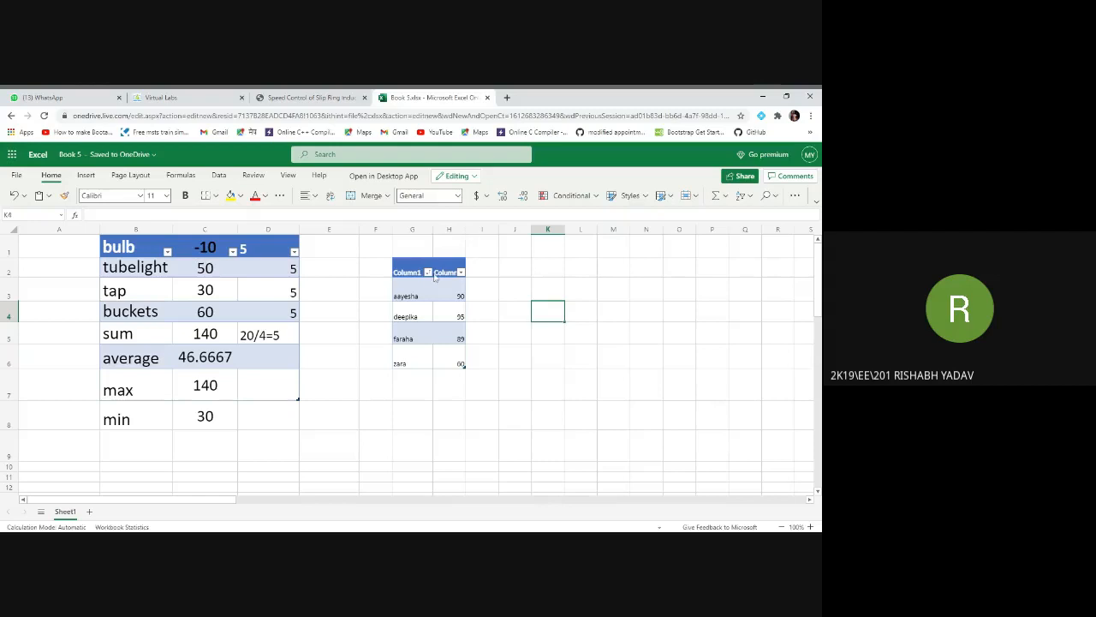
click(428, 273)
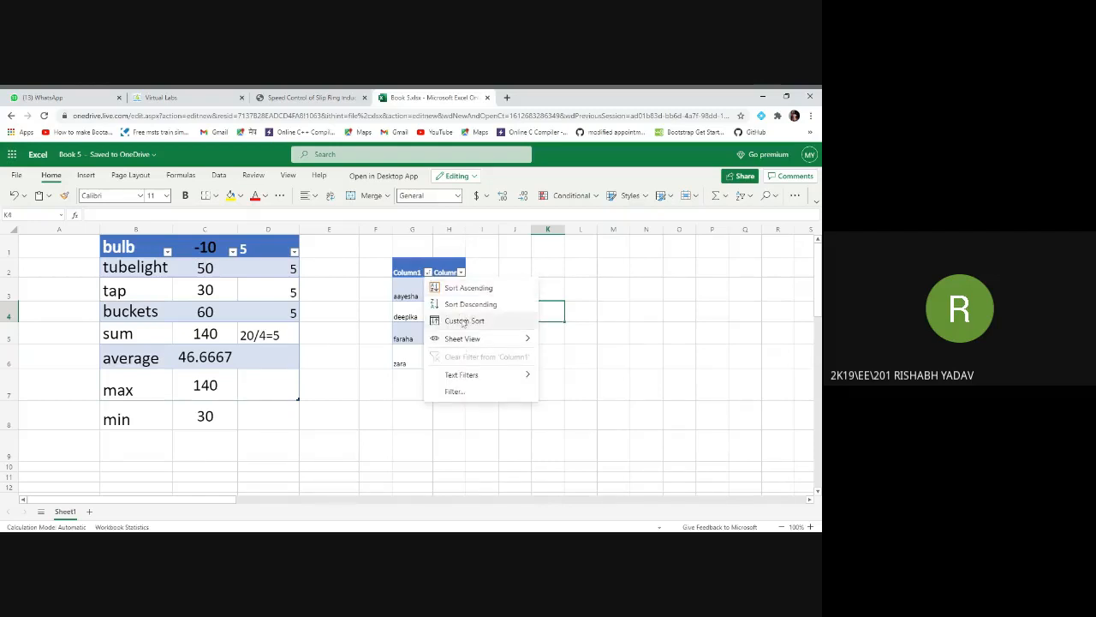
click(612, 343)
click(447, 385)
View the commonly used functions in the Insert Function dialog from cell D8 and close it without inserting any.
click(296, 415)
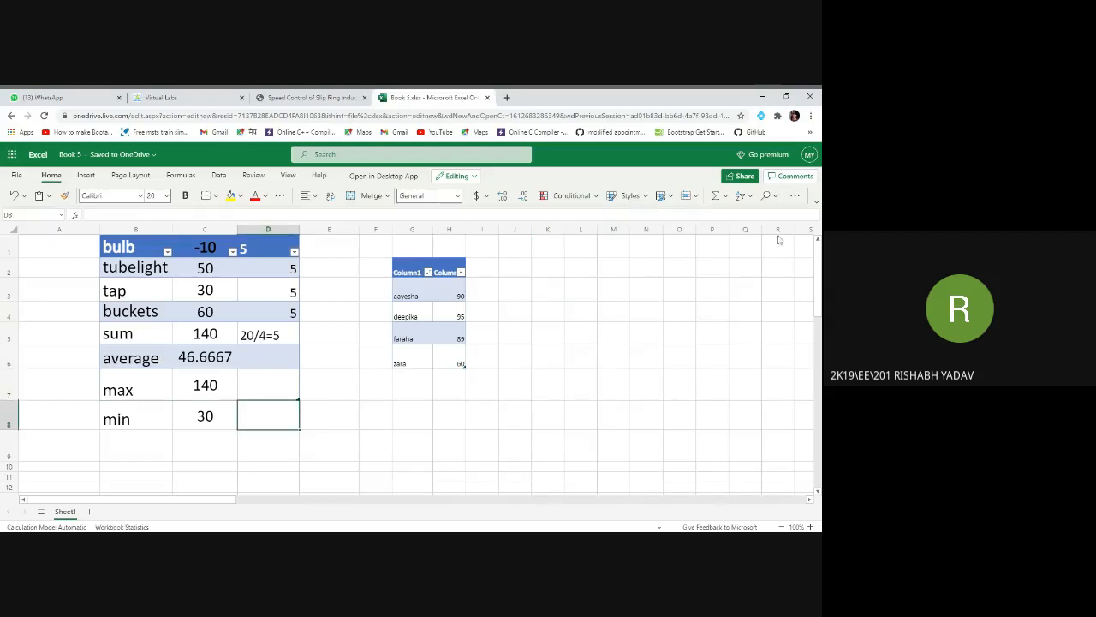
click(728, 198)
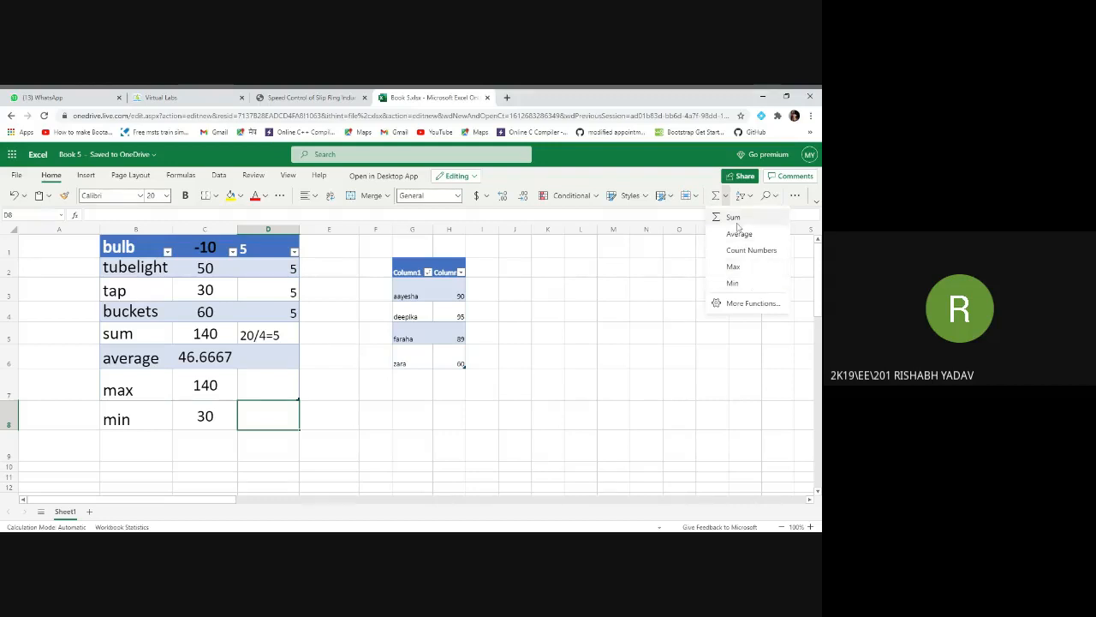
click(754, 305)
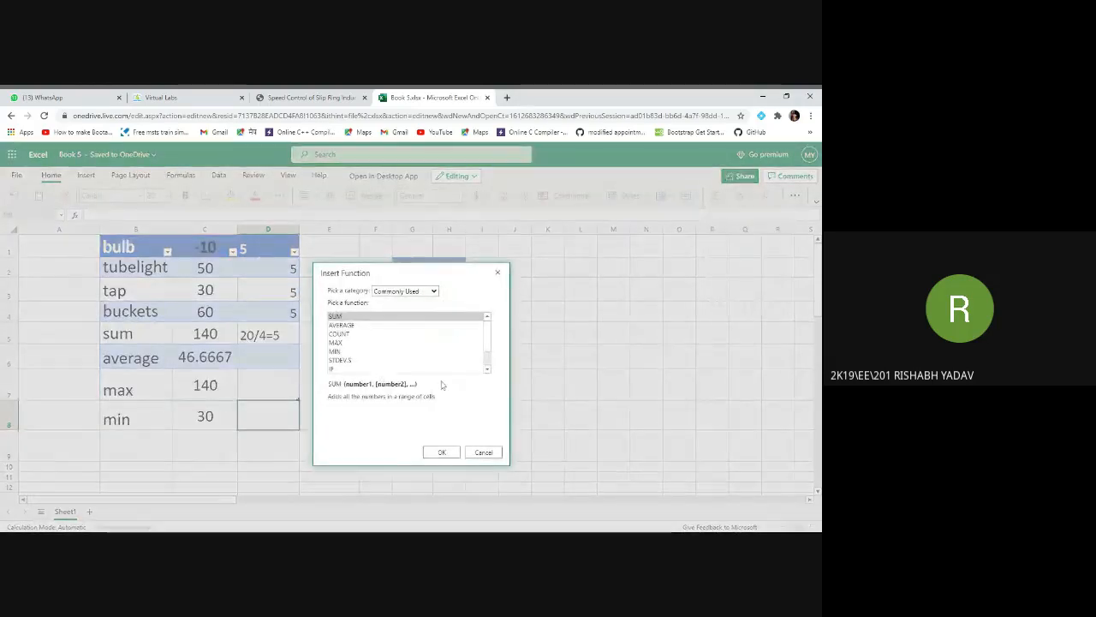
click(498, 274)
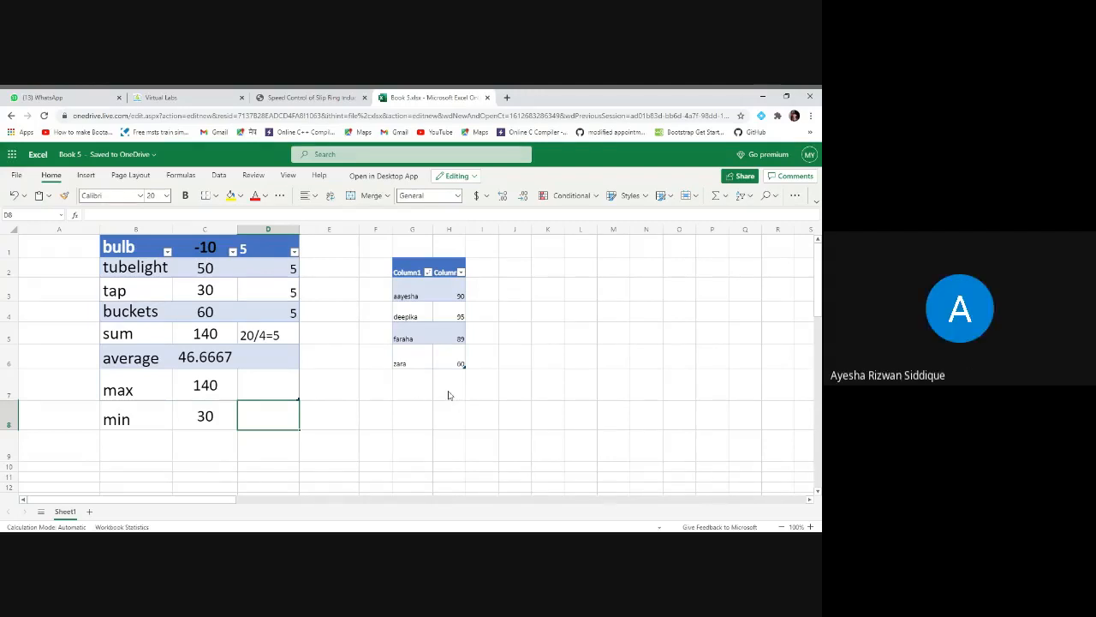
Insert the SUM function in cell D8 from the commonly used functions and give it the range C2:C4.
click(76, 217)
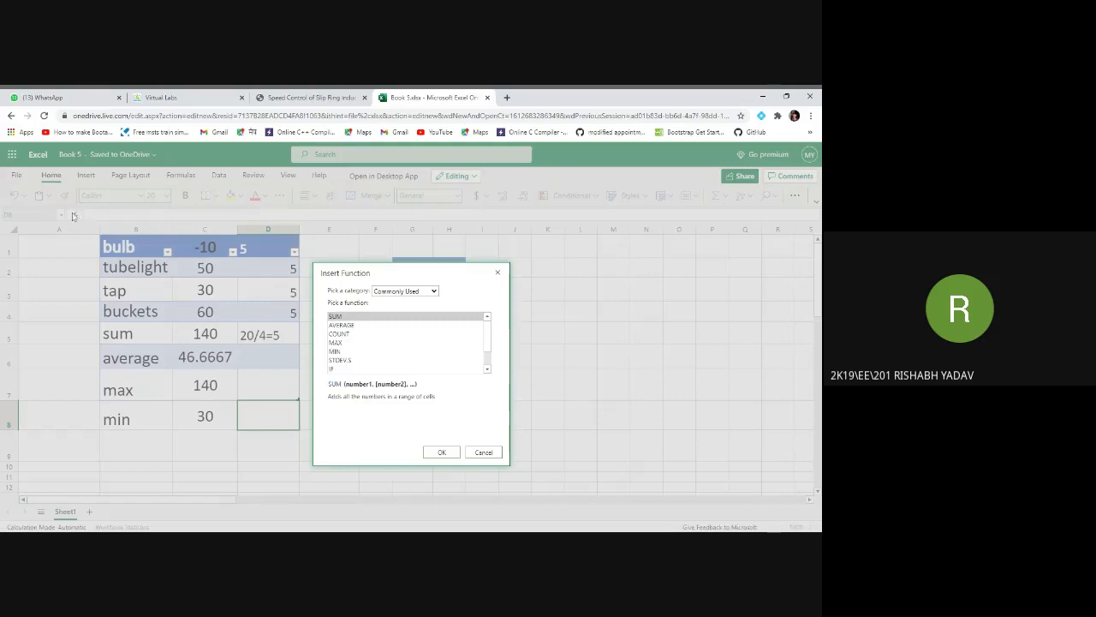
click(352, 317)
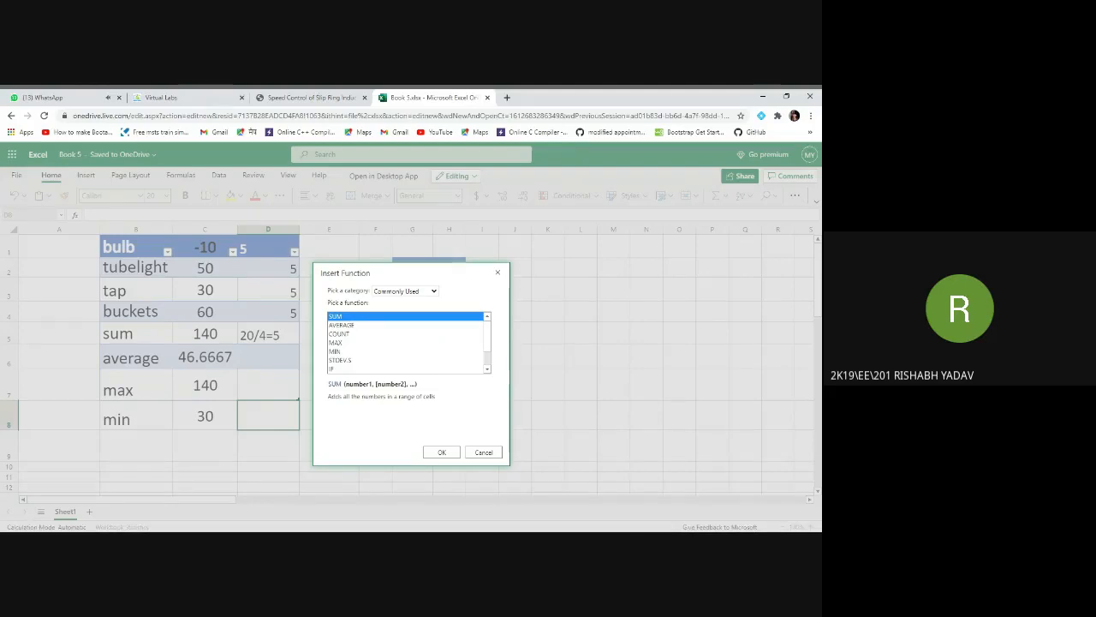
click(442, 452)
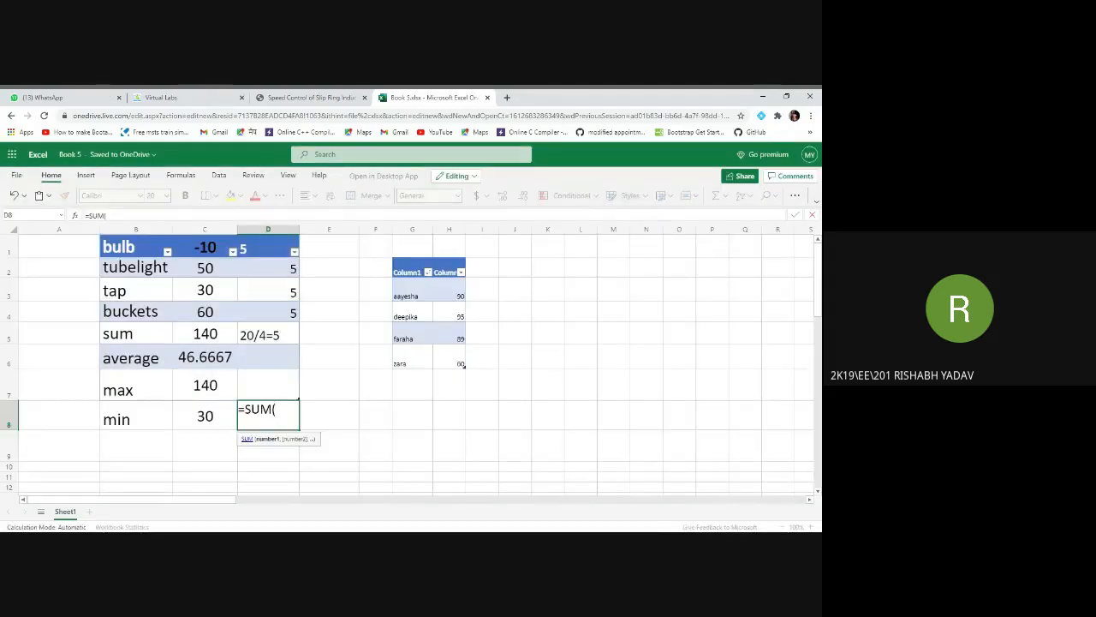
drag(239, 410, 277, 411)
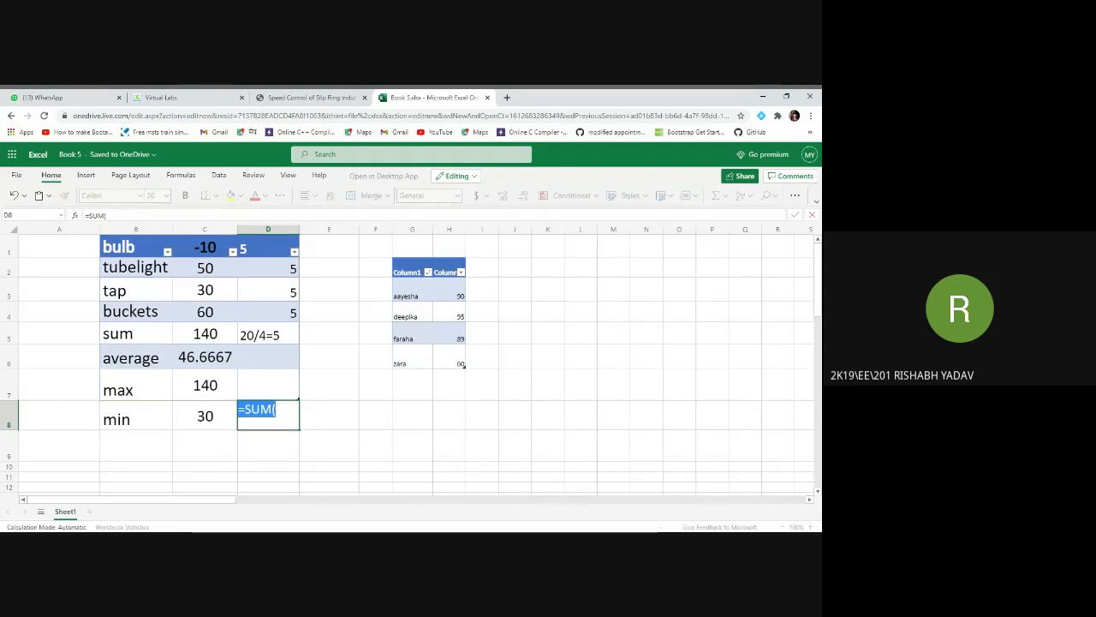
click(276, 411)
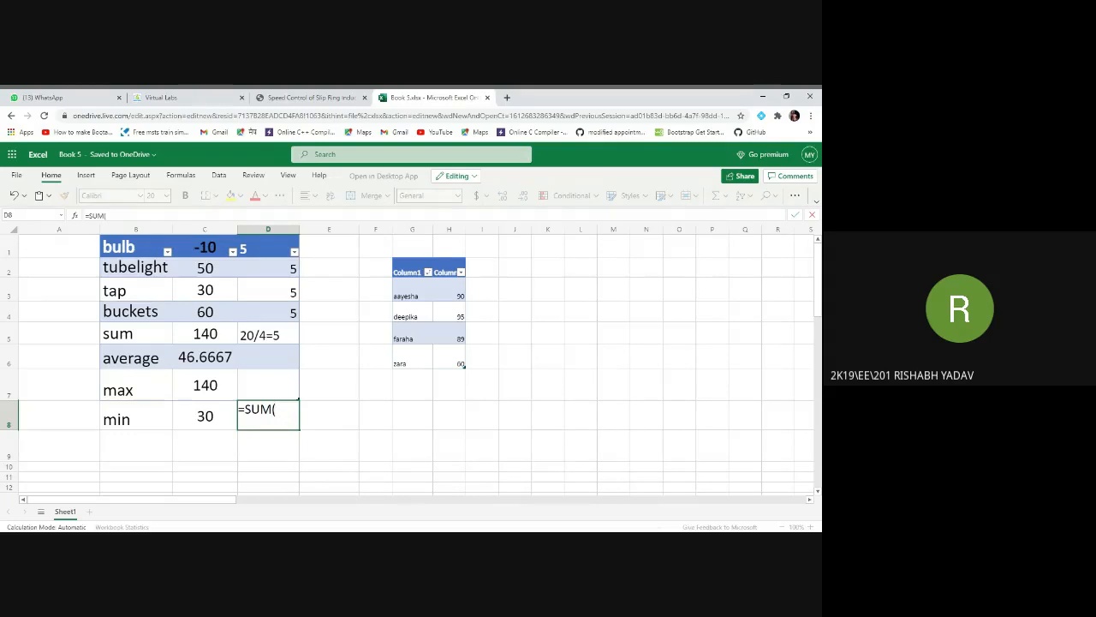
click(213, 271)
drag(214, 271, 218, 315)
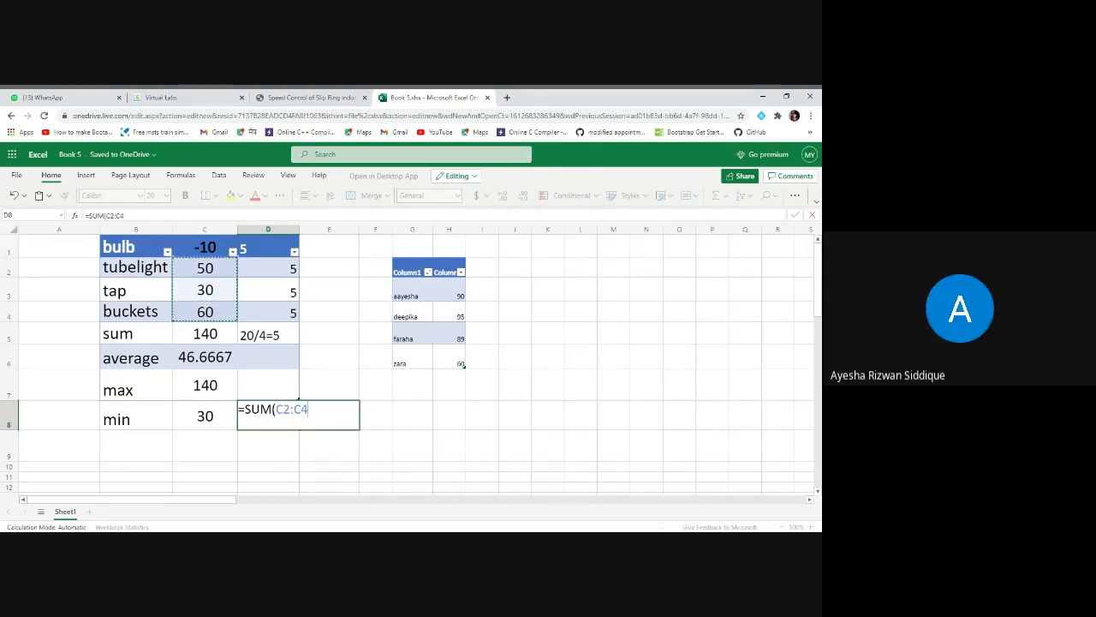
Erase the unfinished SUM formula from cell D8.
key(BackSpace)
key(BackSpace)
key(BackSpace)
key(BackSpace)
key(BackSpace)
key(BackSpace)
key(BackSpace)
key(BackSpace)
key(BackSpace)
key(BackSpace)
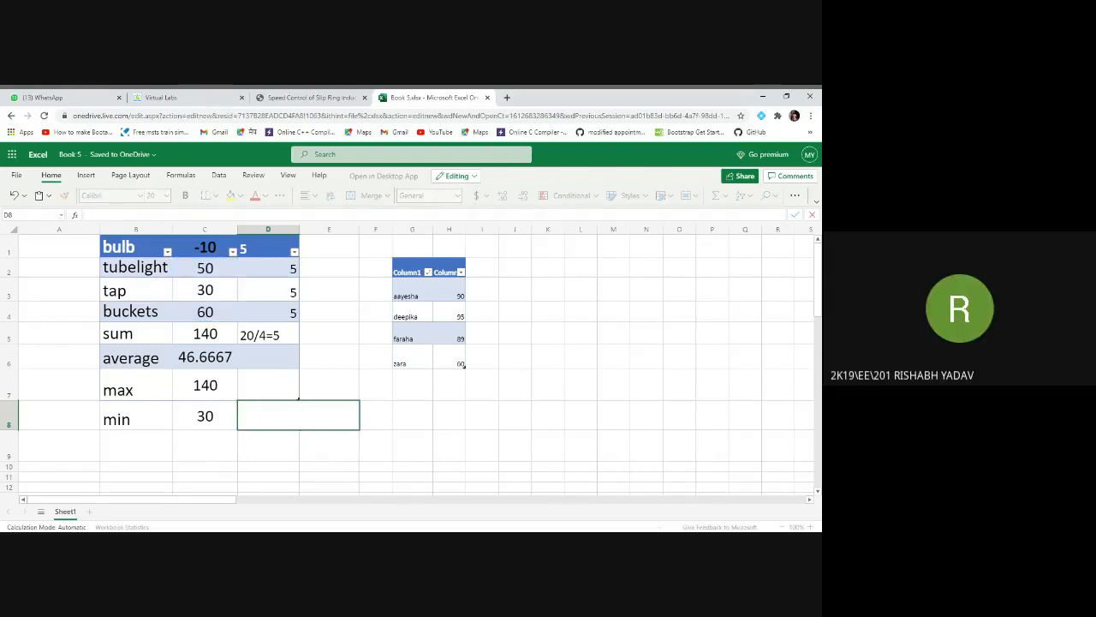
Try the AVERAGE function from the Insert Function dialog in cell D8 on the whole column D, and clear the cell.
click(76, 215)
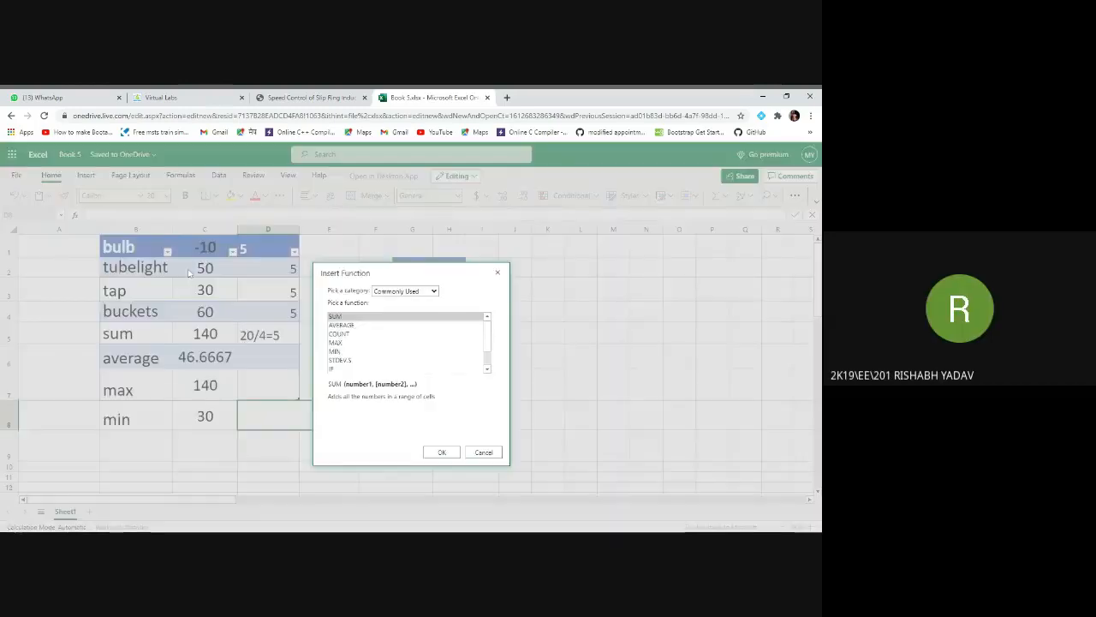
click(342, 326)
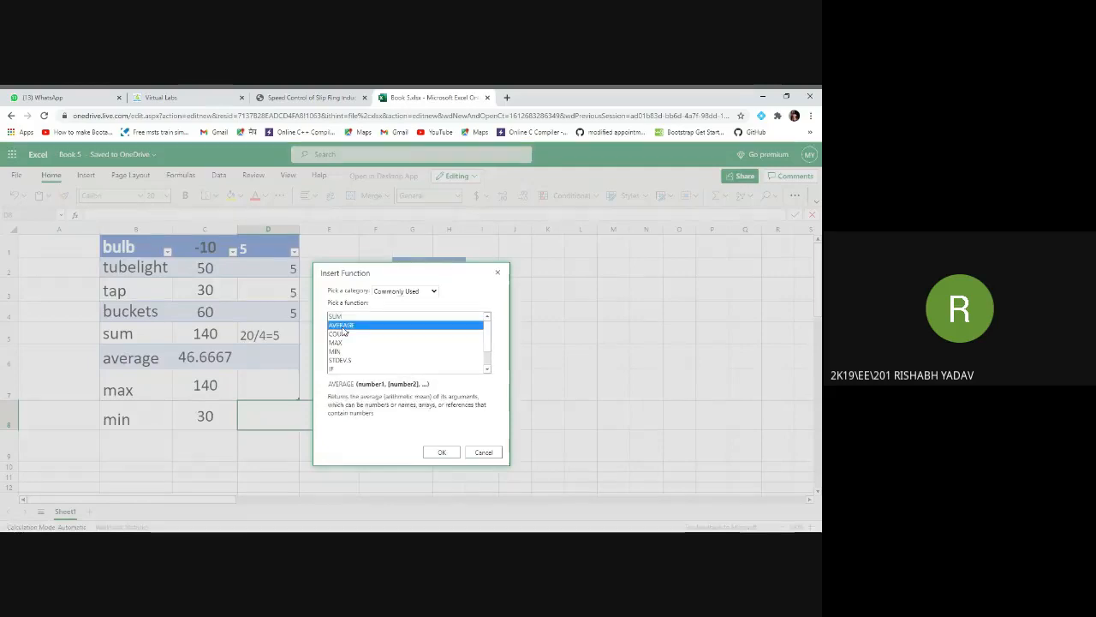
click(438, 451)
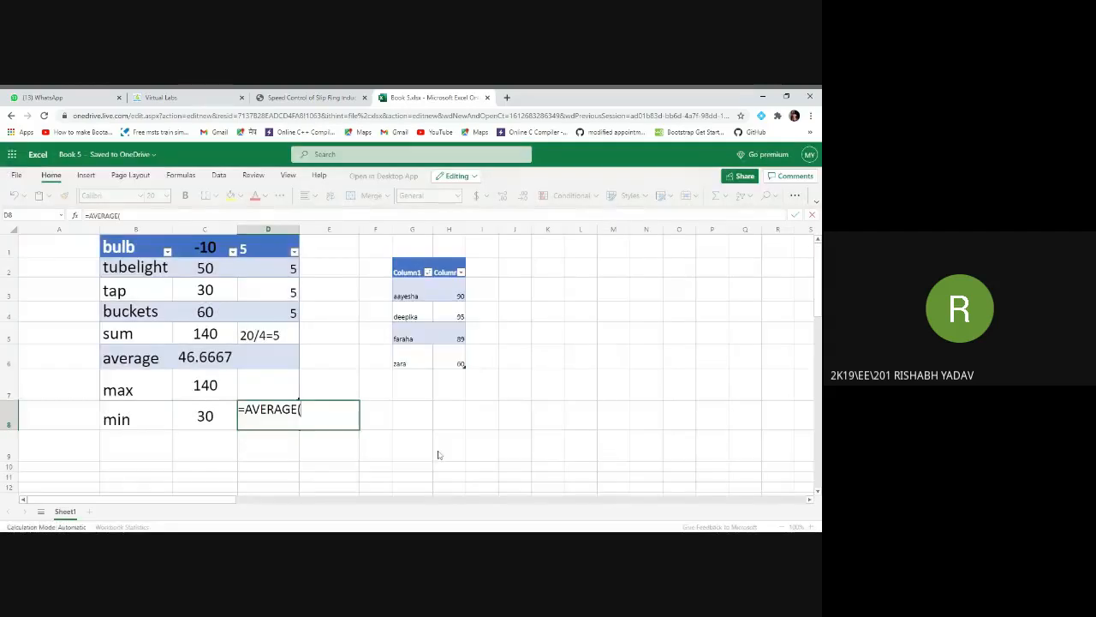
click(296, 233)
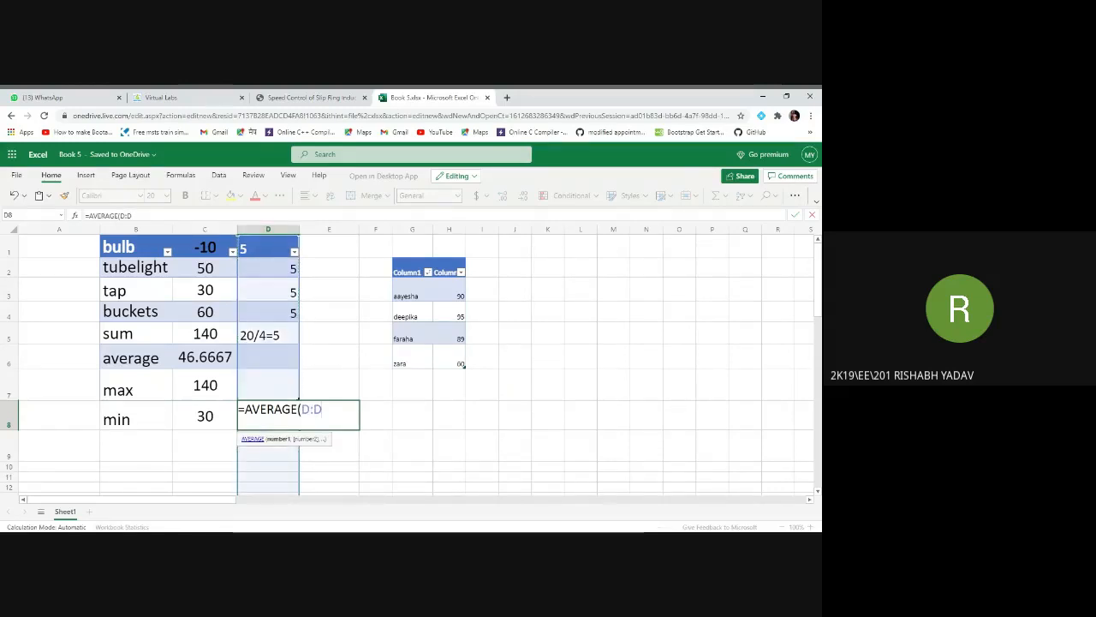
text())
key(Return)
click(288, 423)
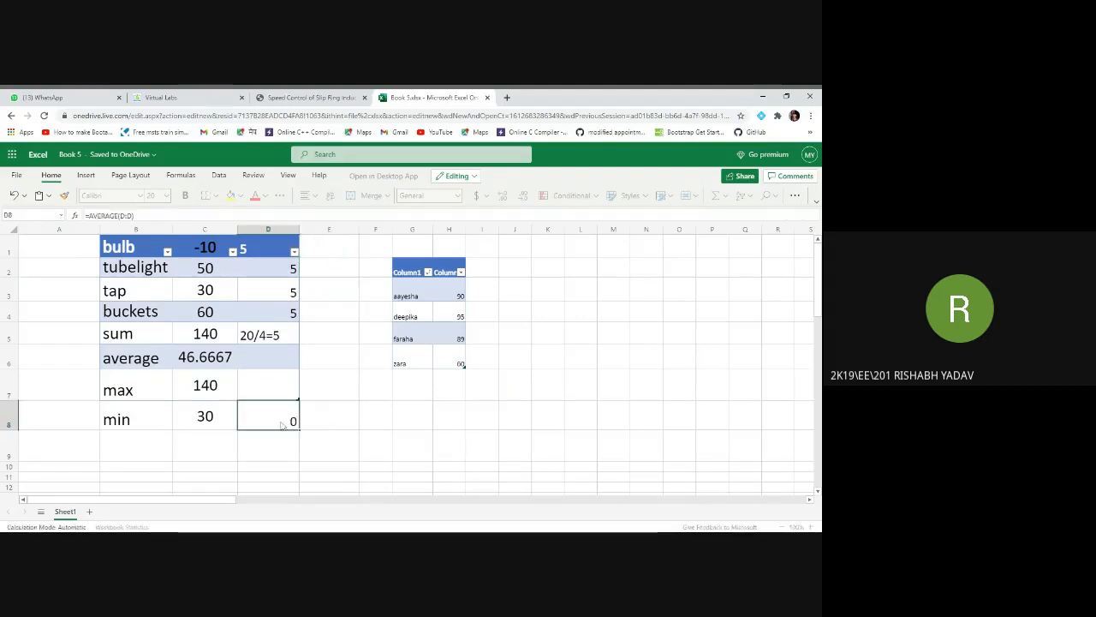
key(BackSpace)
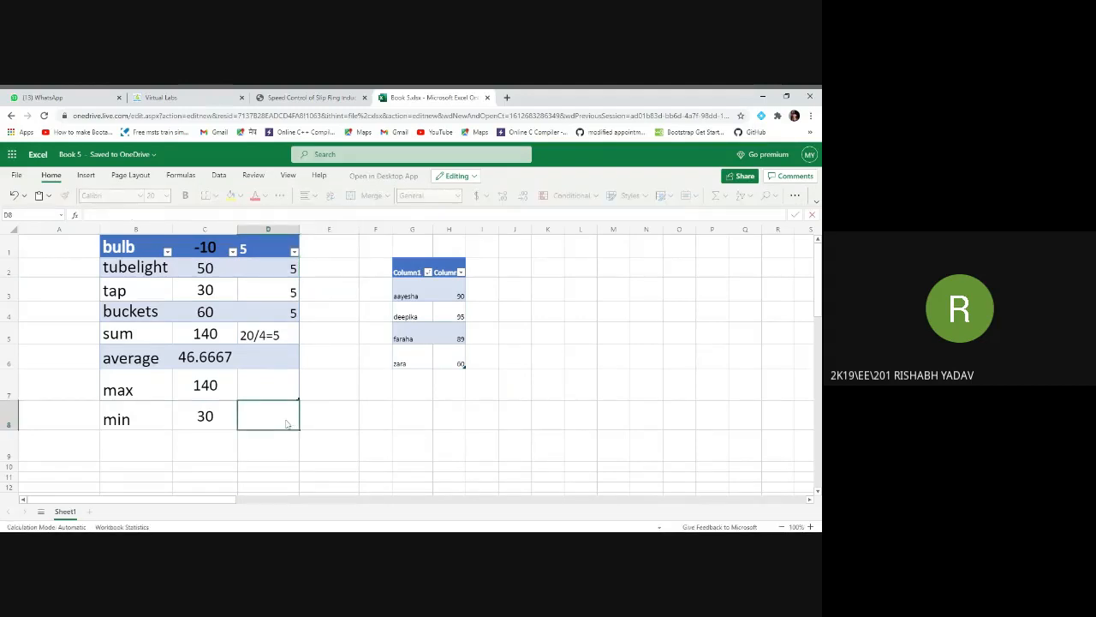
Enter an AVERAGE formula for the range C1:C4 in cell D8.
text(=average)
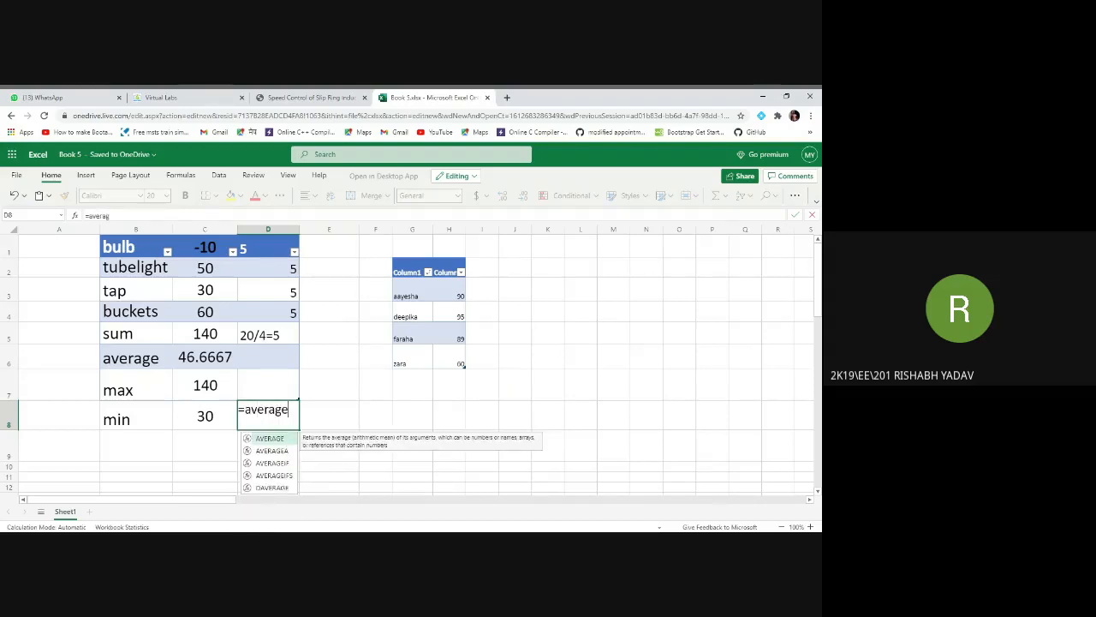
text(()
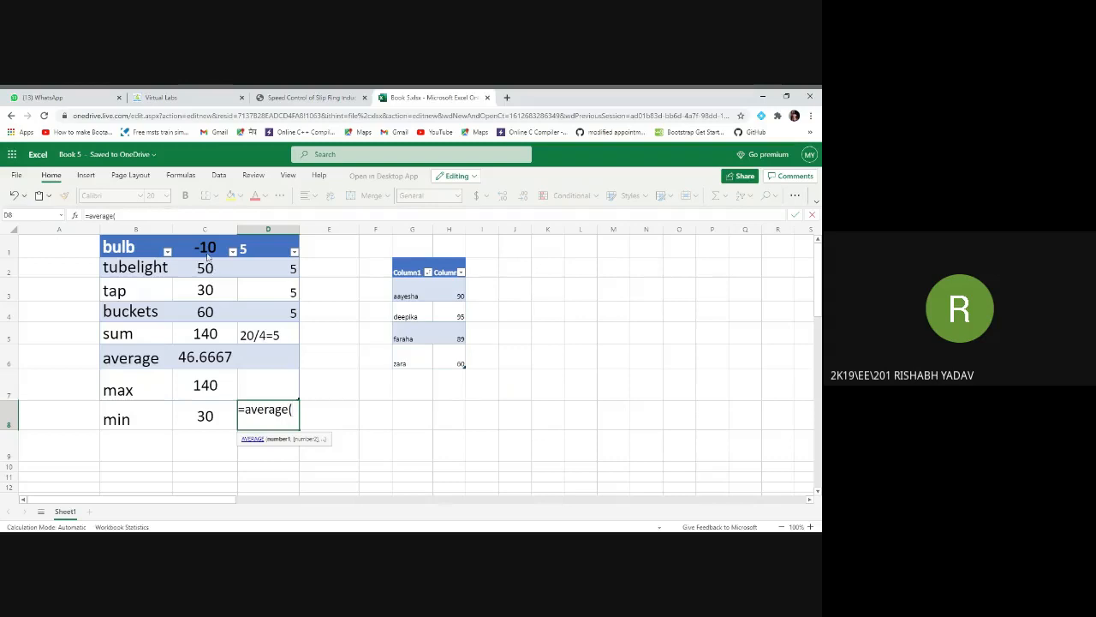
drag(205, 253, 208, 313)
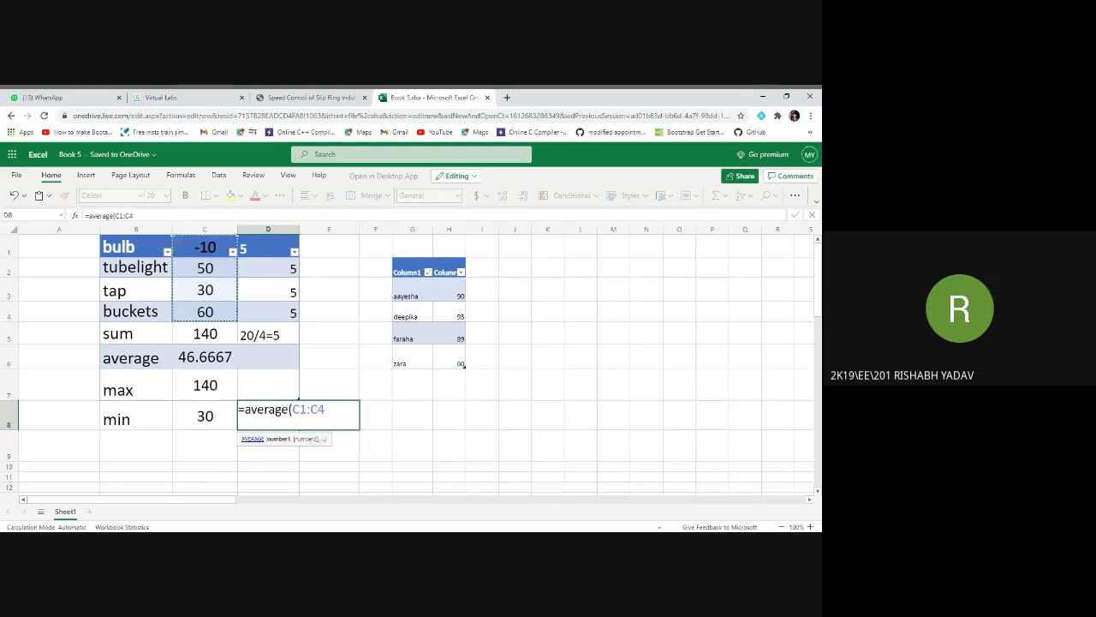
text())
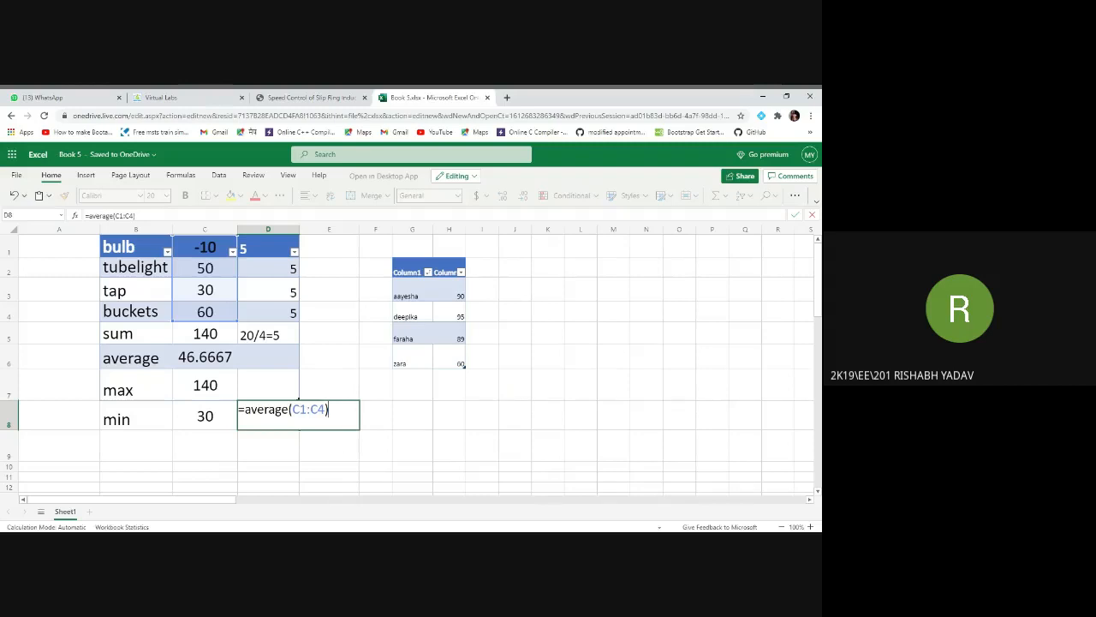
key(Return)
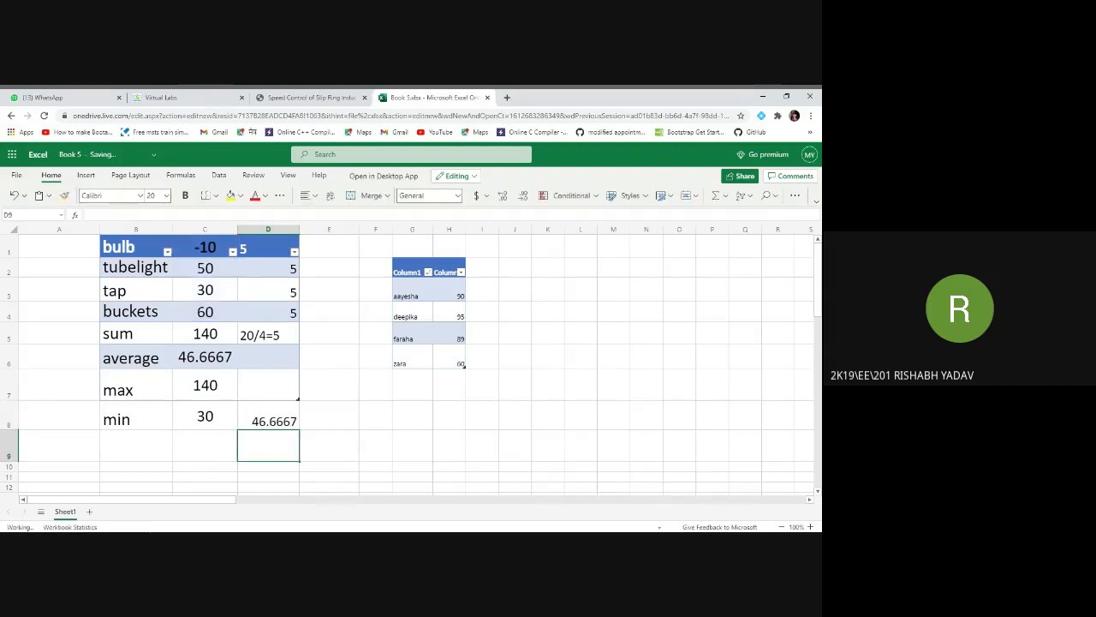
Review the AVERAGE formula in cell D8 against the values in column C and the item labels in column B.
click(248, 404)
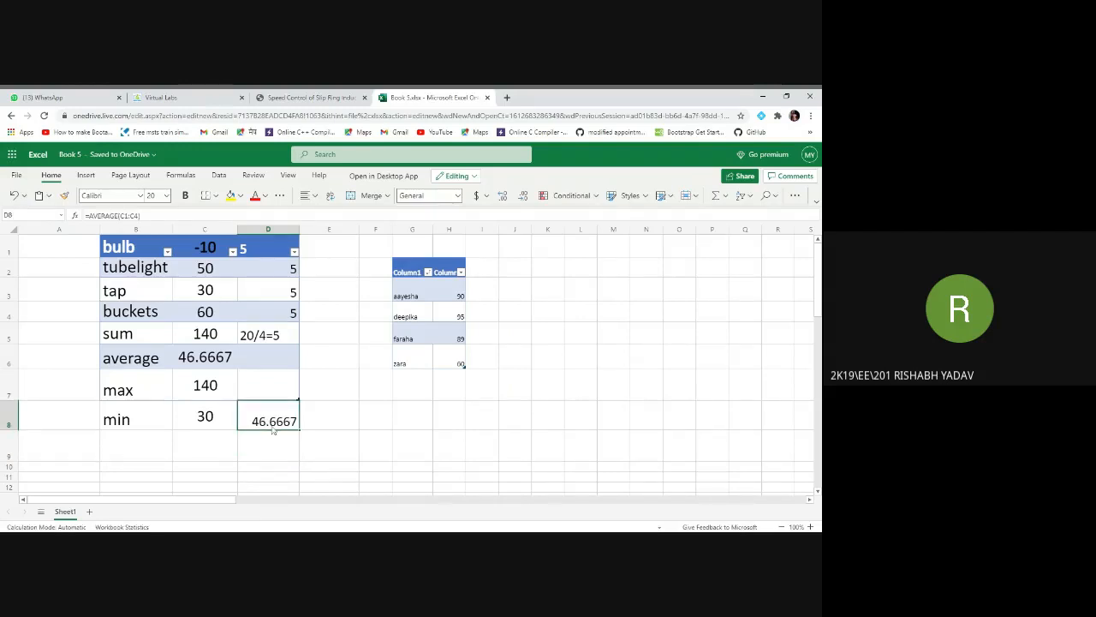
drag(204, 254, 207, 334)
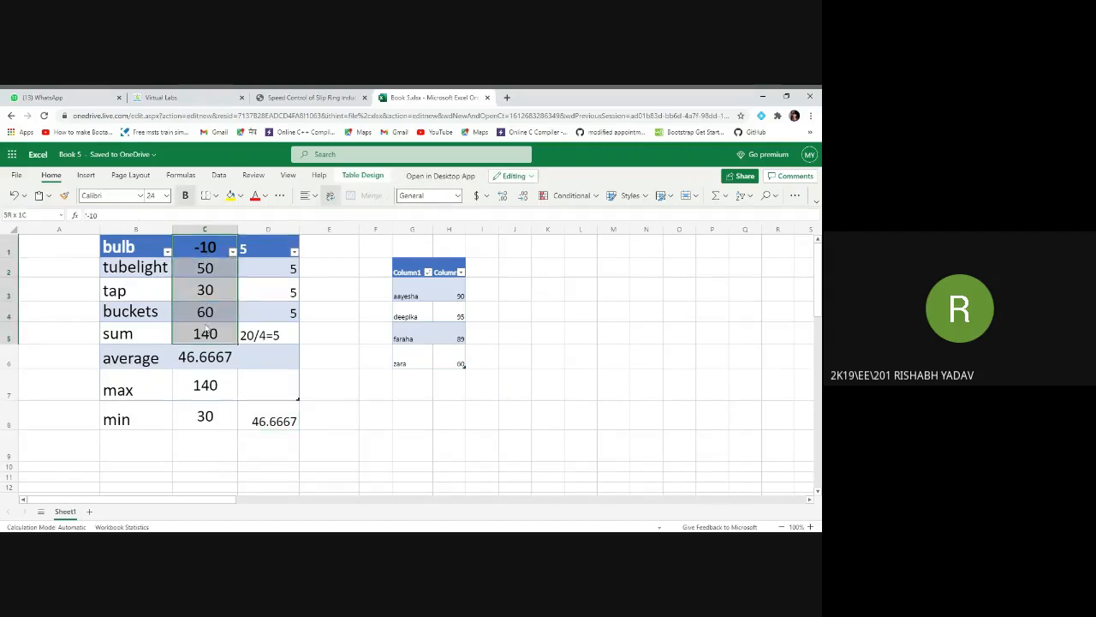
click(209, 335)
click(291, 419)
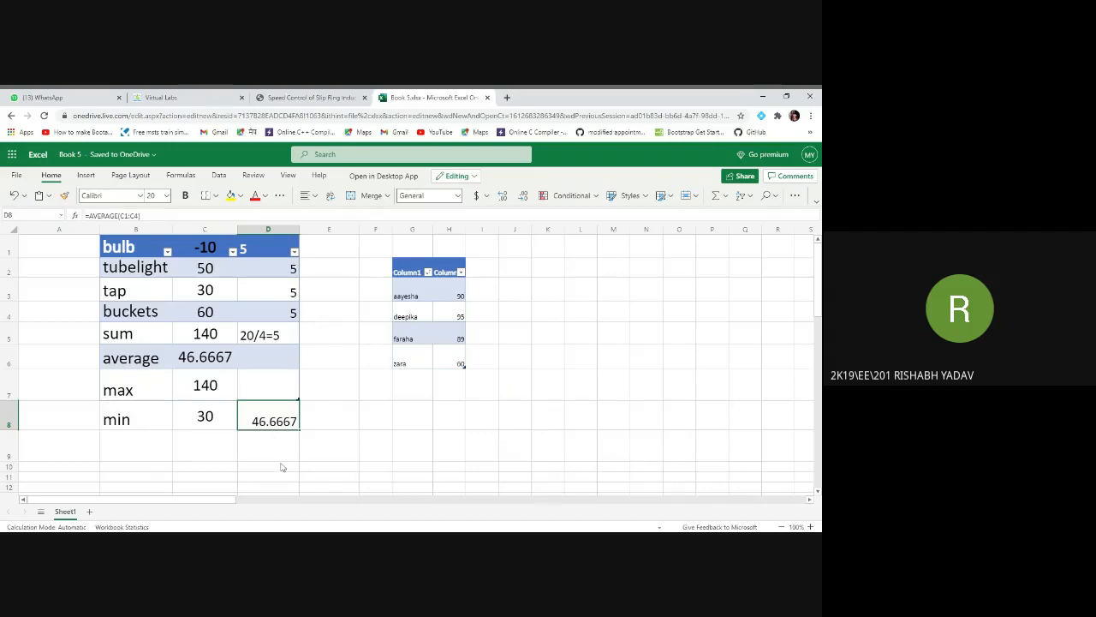
drag(137, 276, 141, 338)
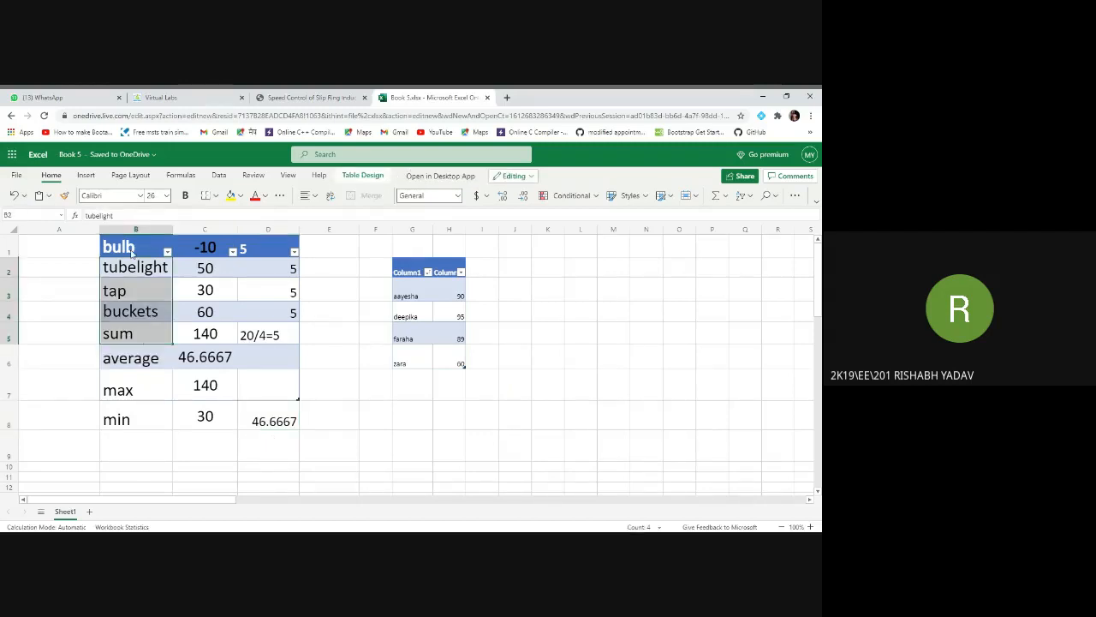
drag(131, 251, 142, 335)
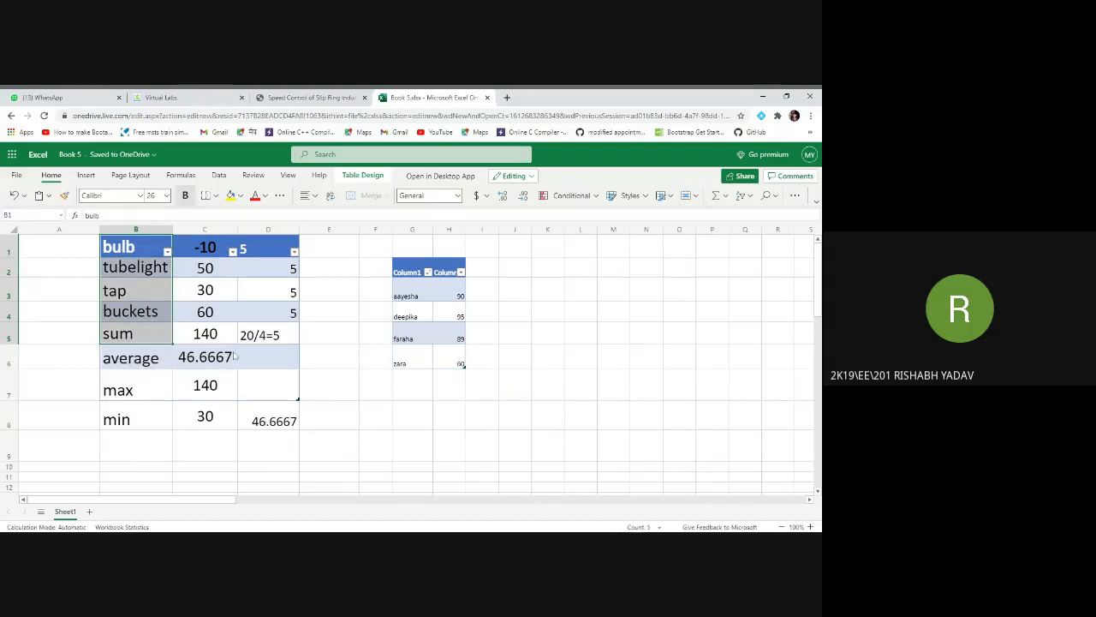
click(367, 380)
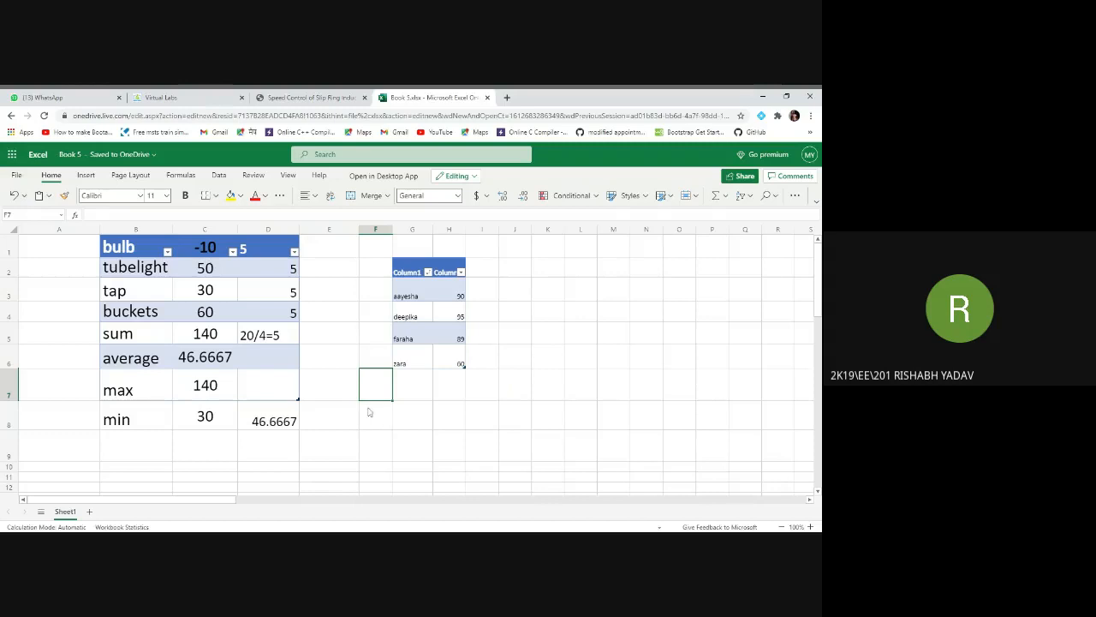
click(286, 417)
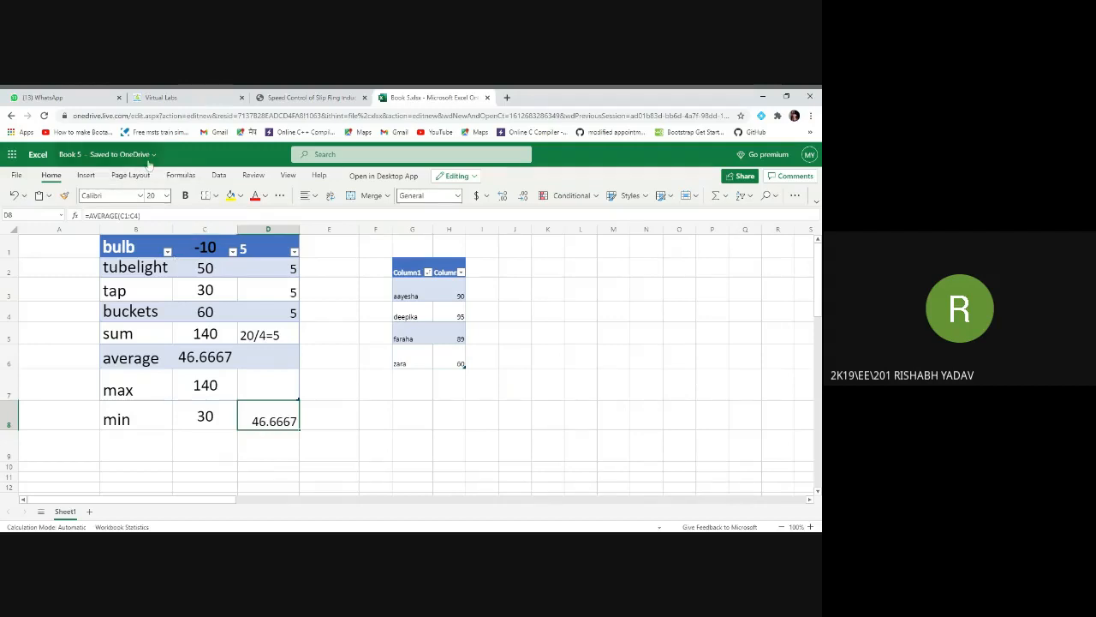
click(181, 174)
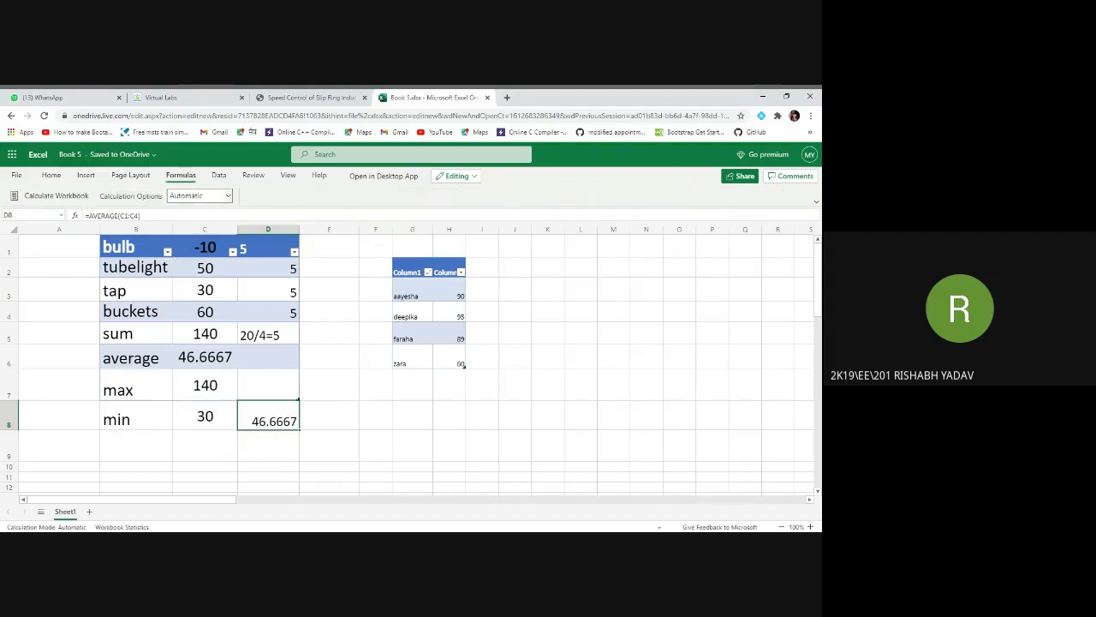
click(228, 195)
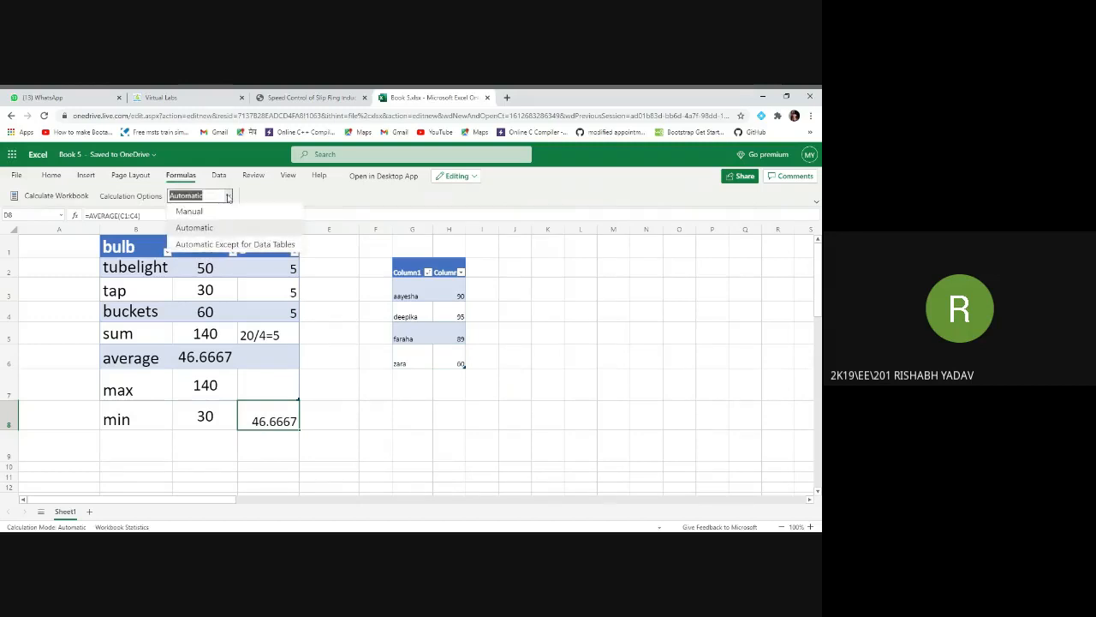
click(228, 195)
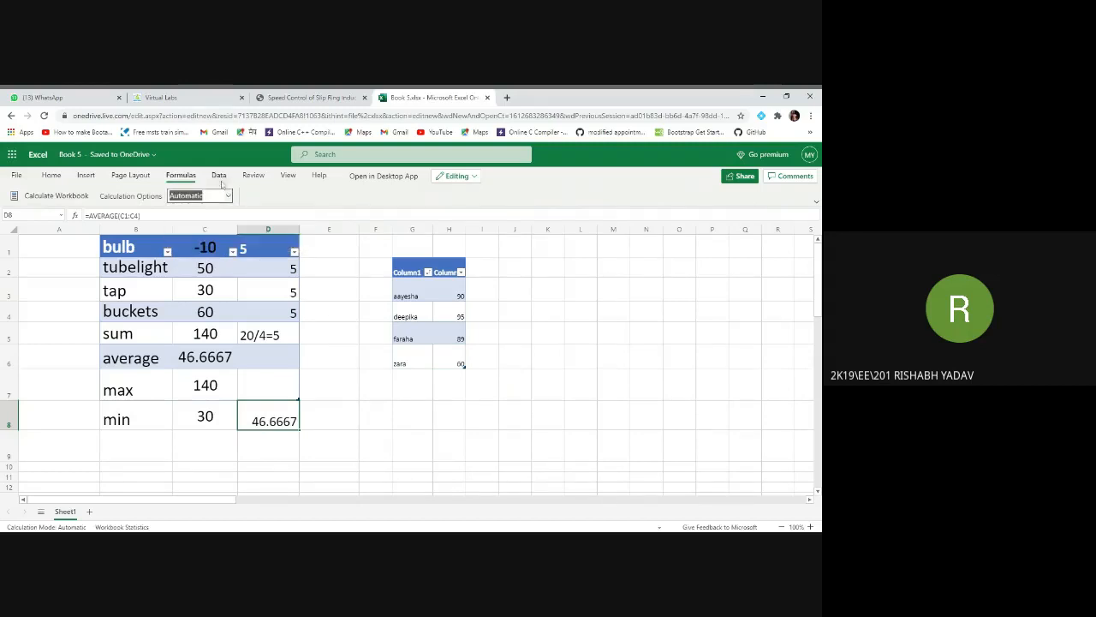
click(218, 175)
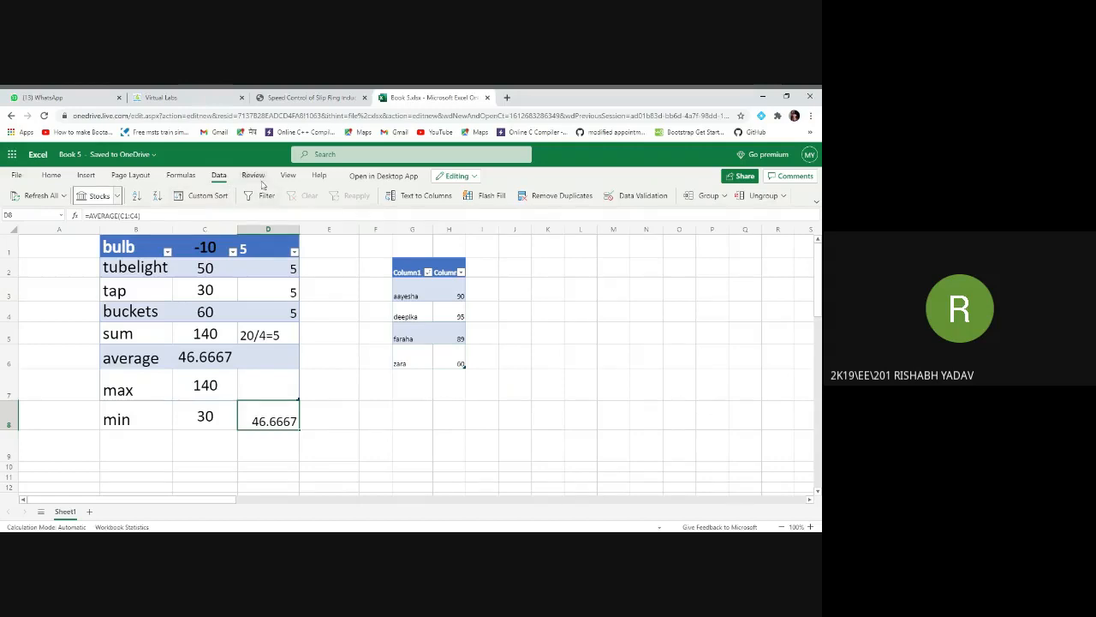
click(255, 175)
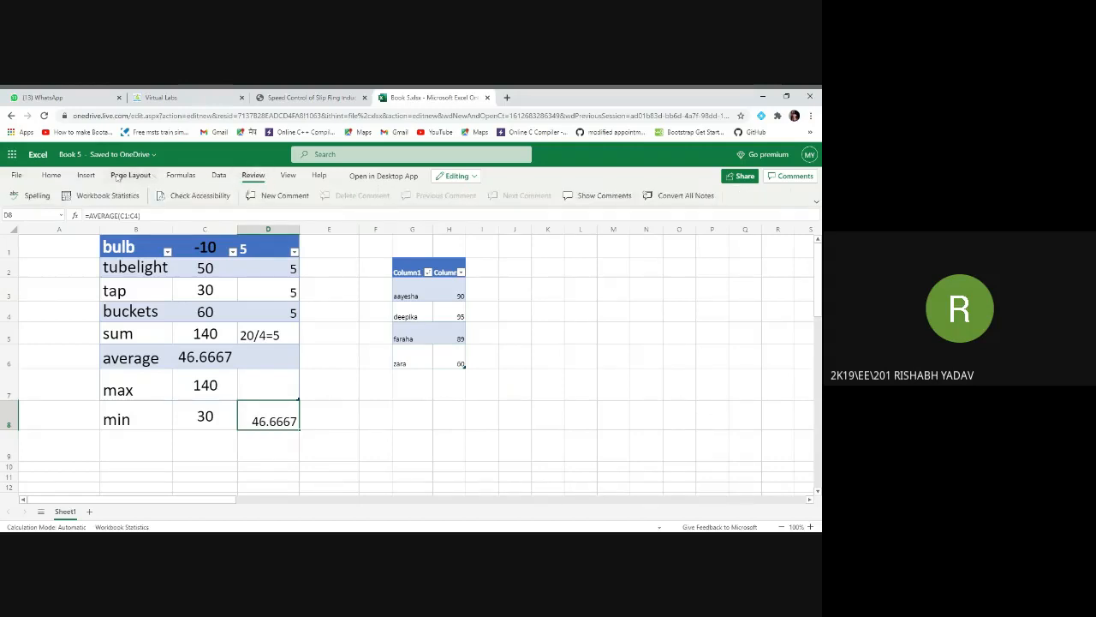
click(90, 175)
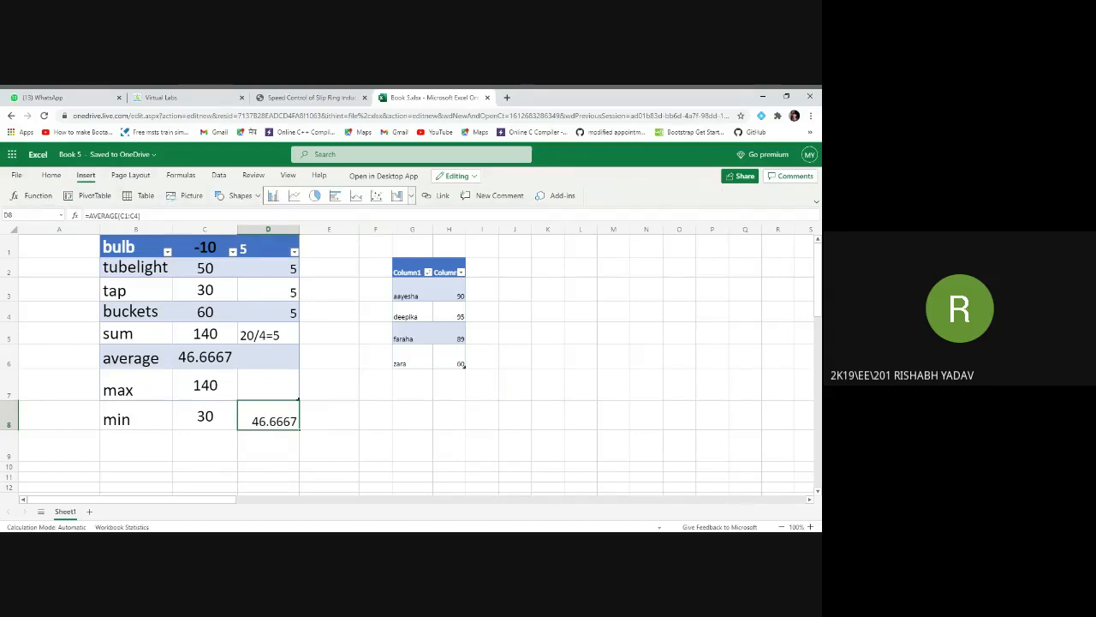
click(52, 176)
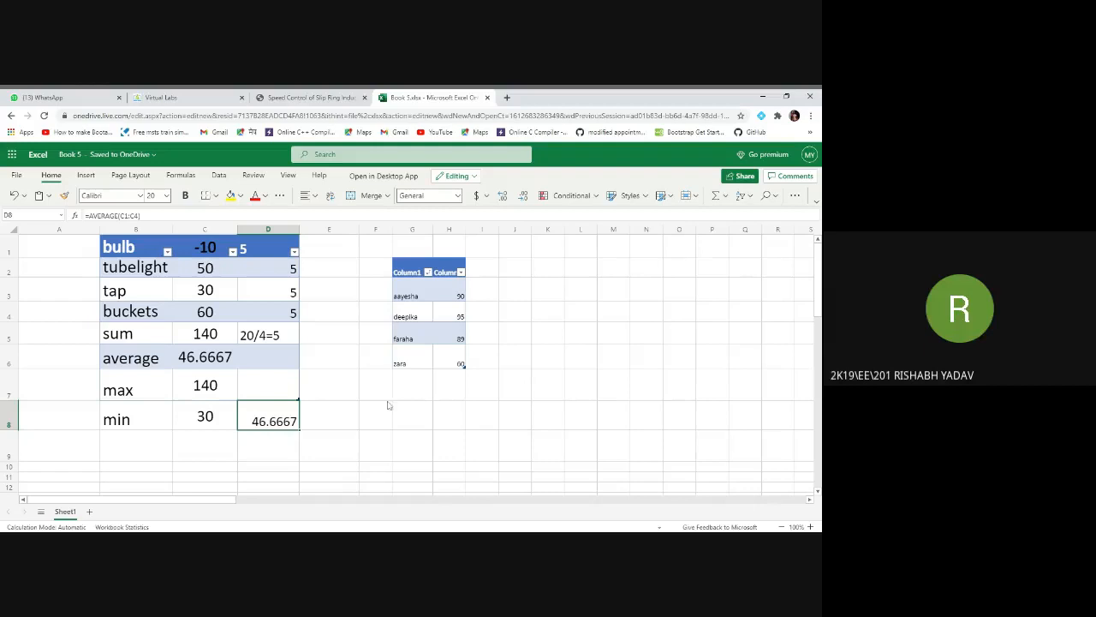
Examine the headers, names and scores of the small table in columns G and H.
click(453, 274)
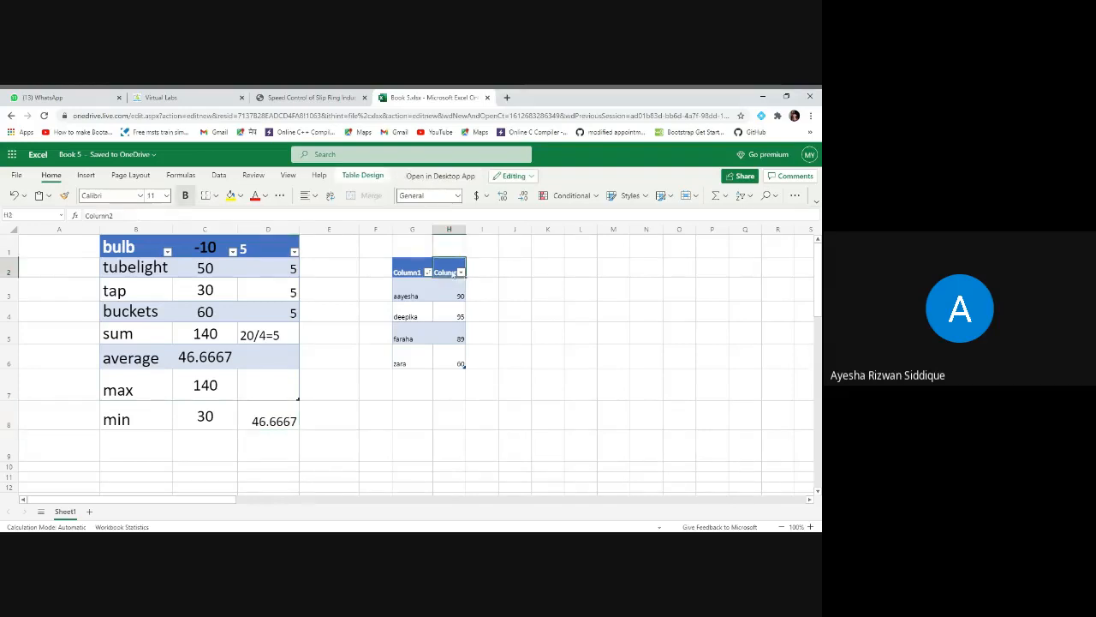
click(427, 272)
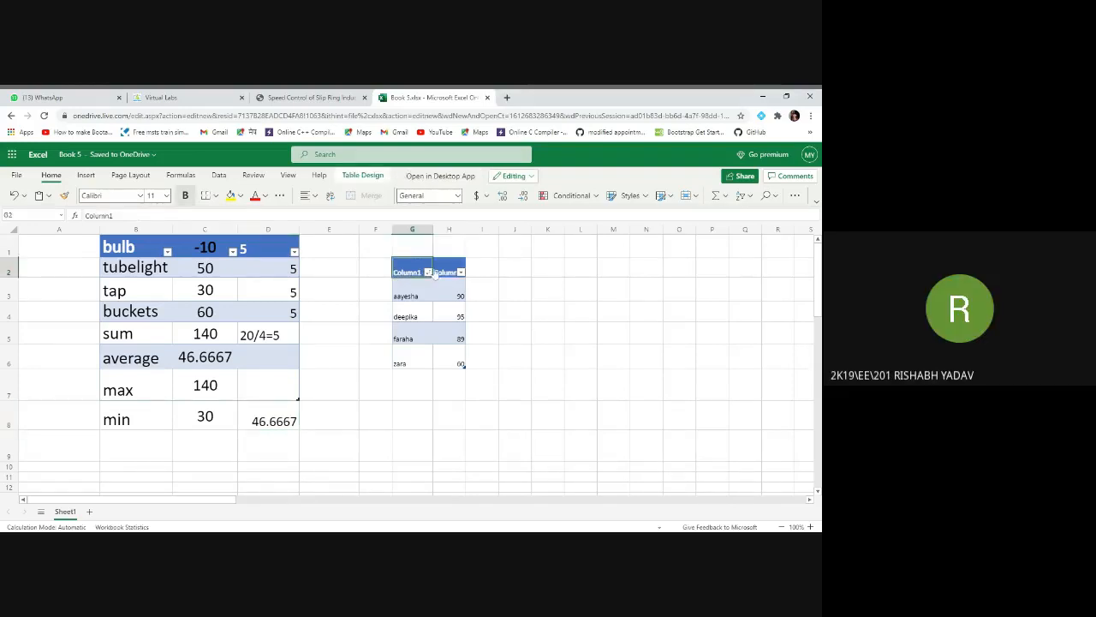
click(437, 272)
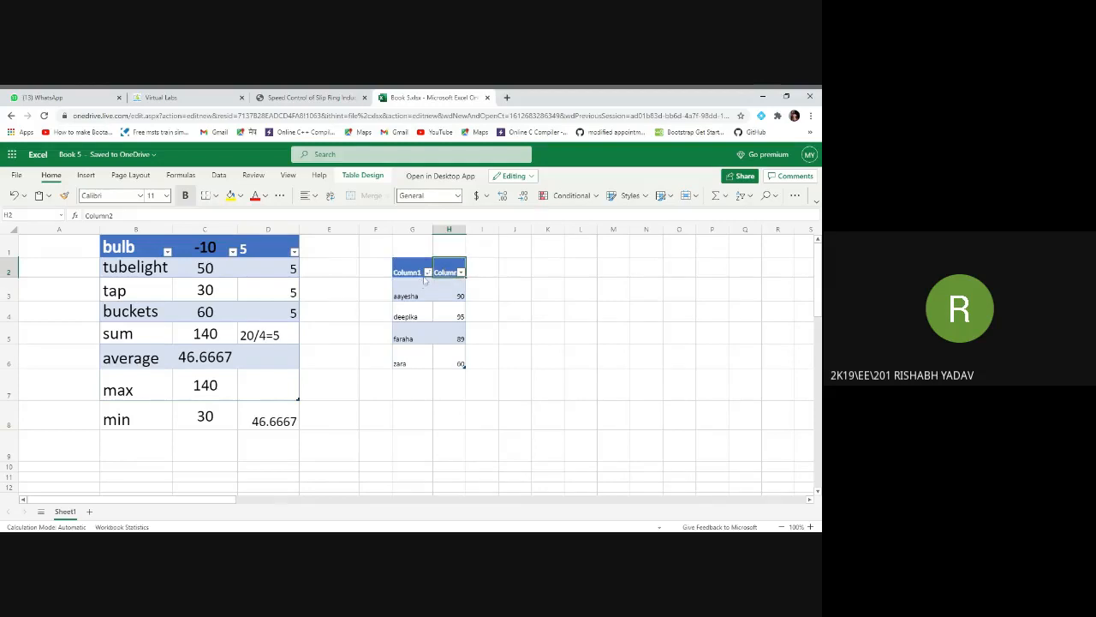
drag(420, 295, 421, 364)
click(451, 293)
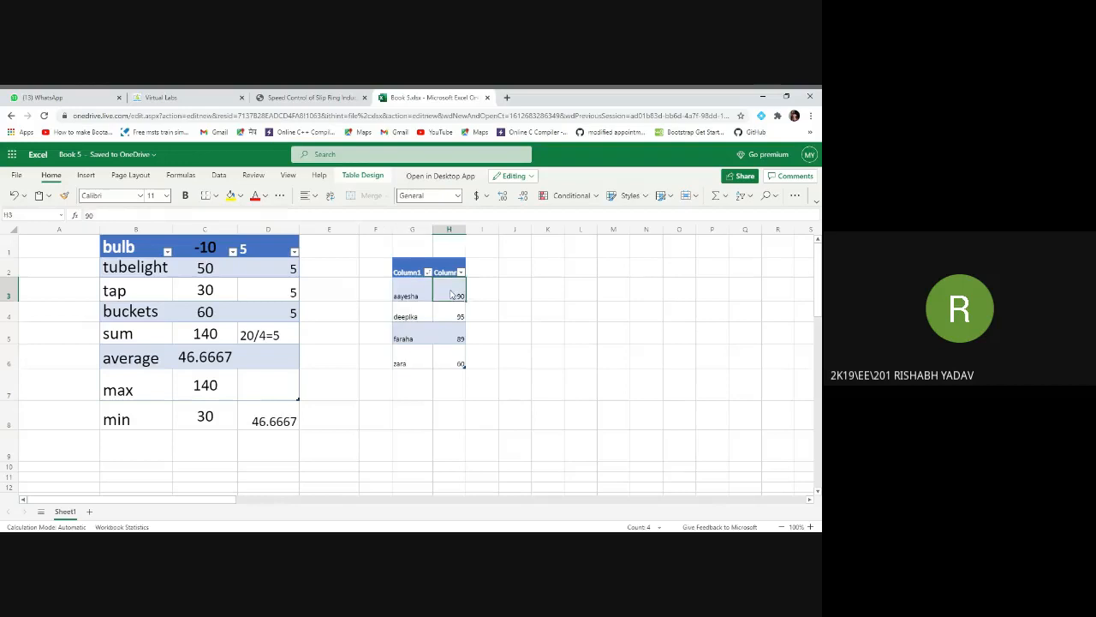
drag(451, 293, 459, 353)
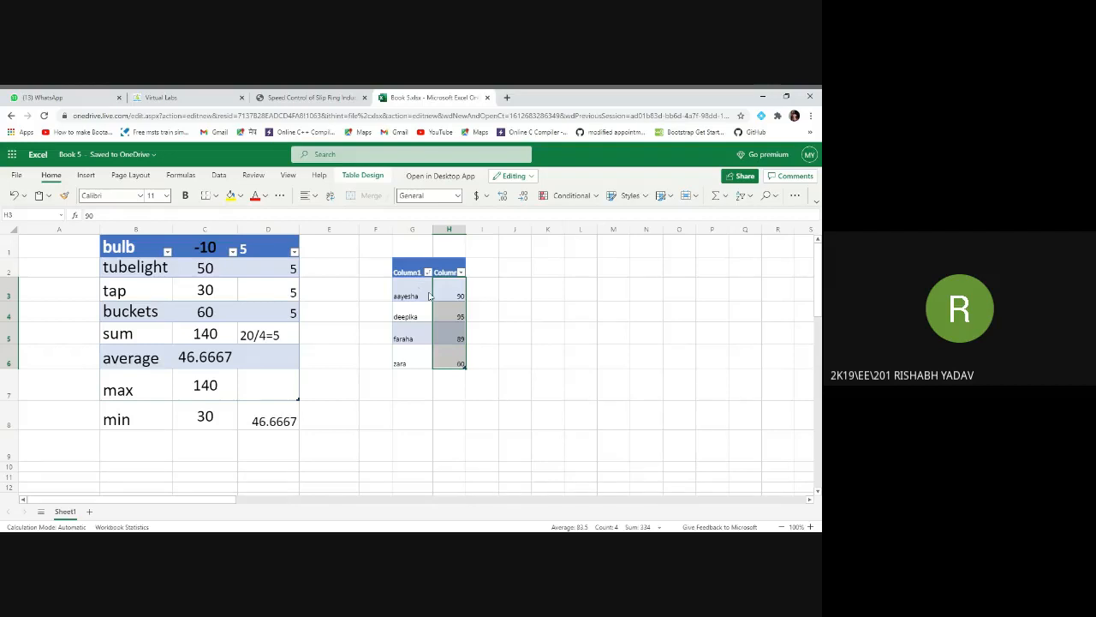
click(446, 271)
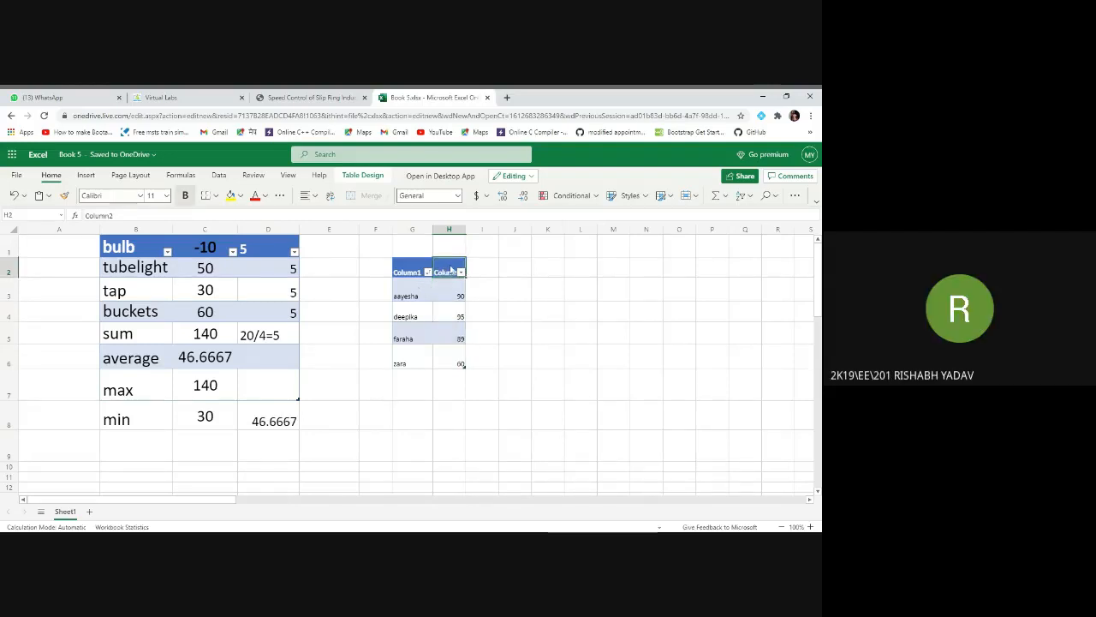
right_click(449, 268)
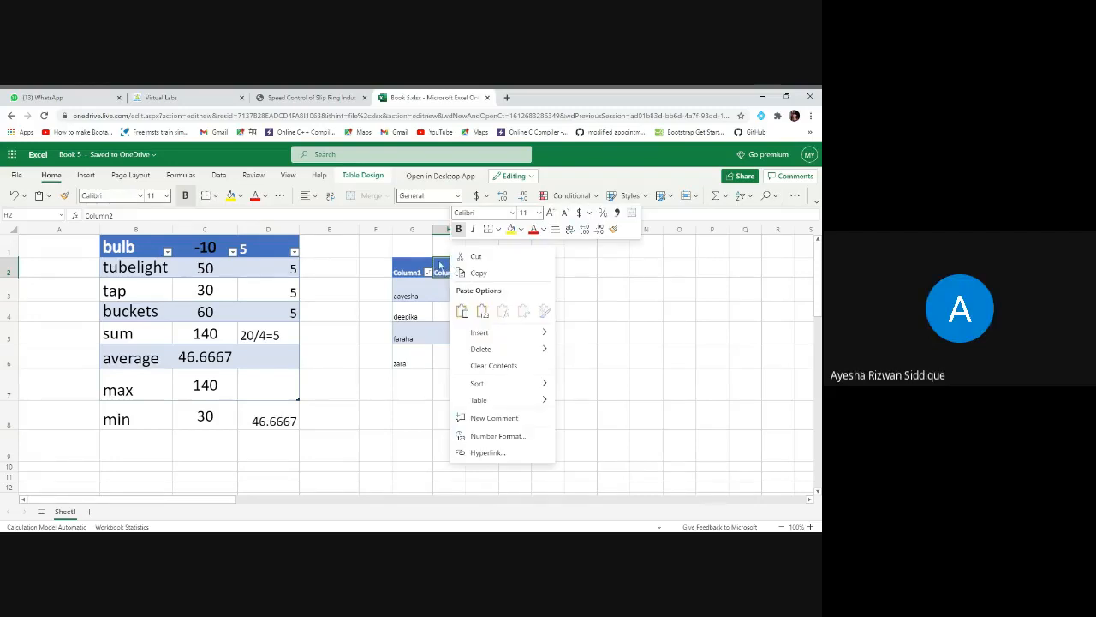
click(440, 265)
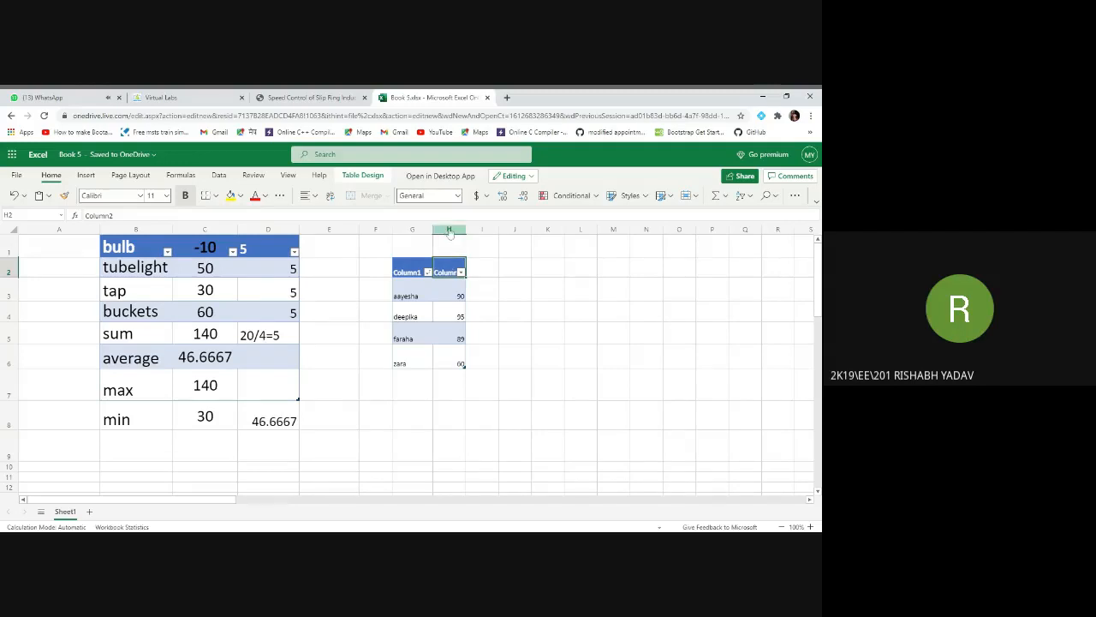
drag(451, 273, 471, 277)
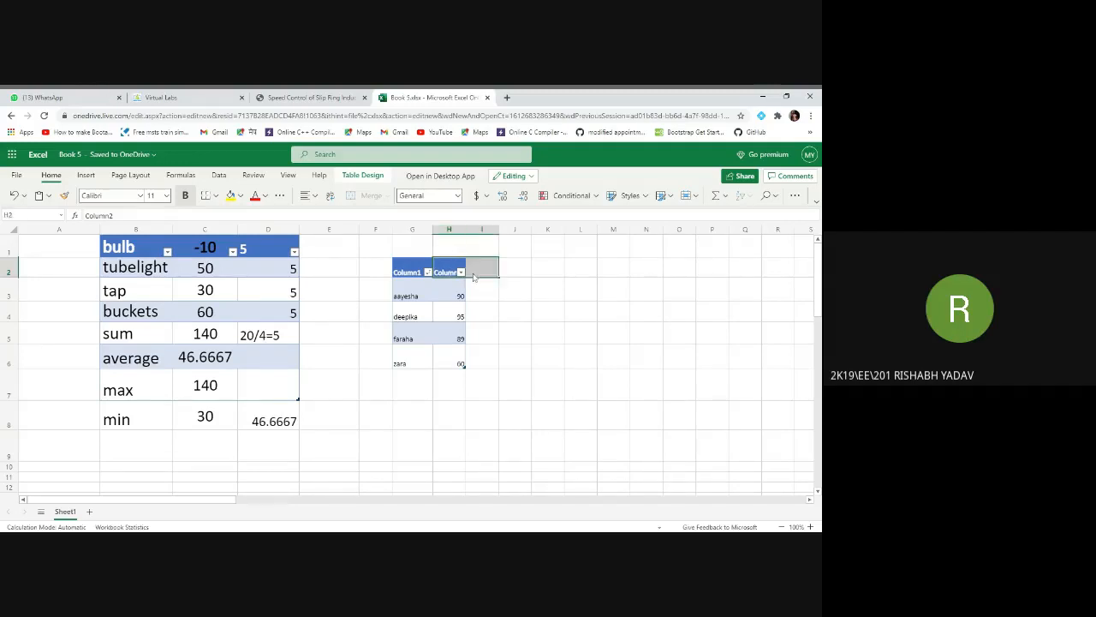
click(447, 275)
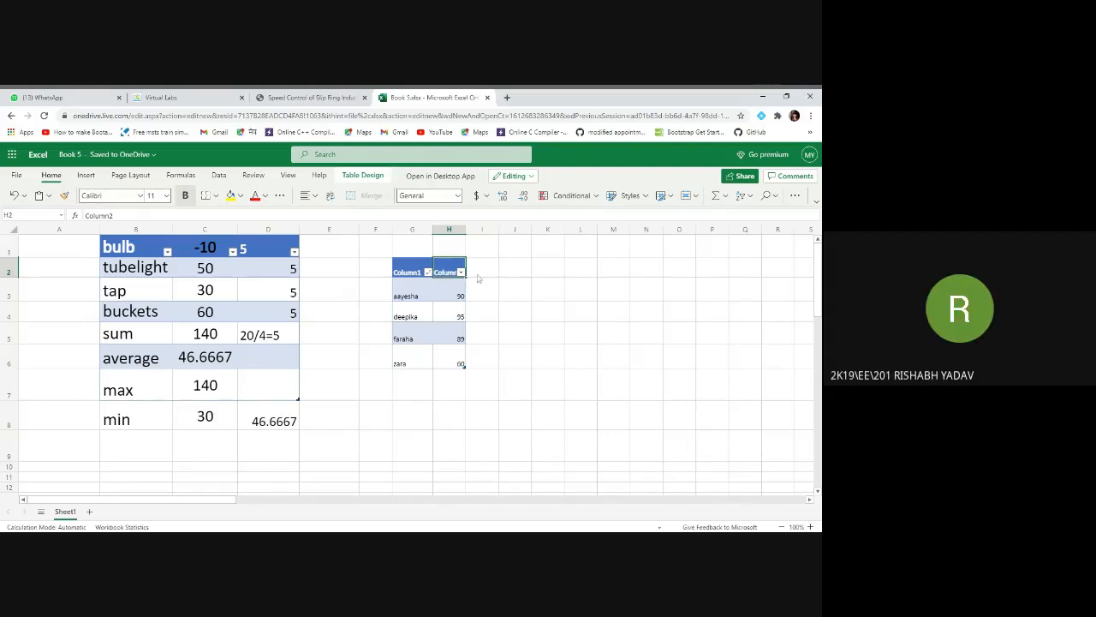
Increase the height of row 2 and widen column E.
click(332, 275)
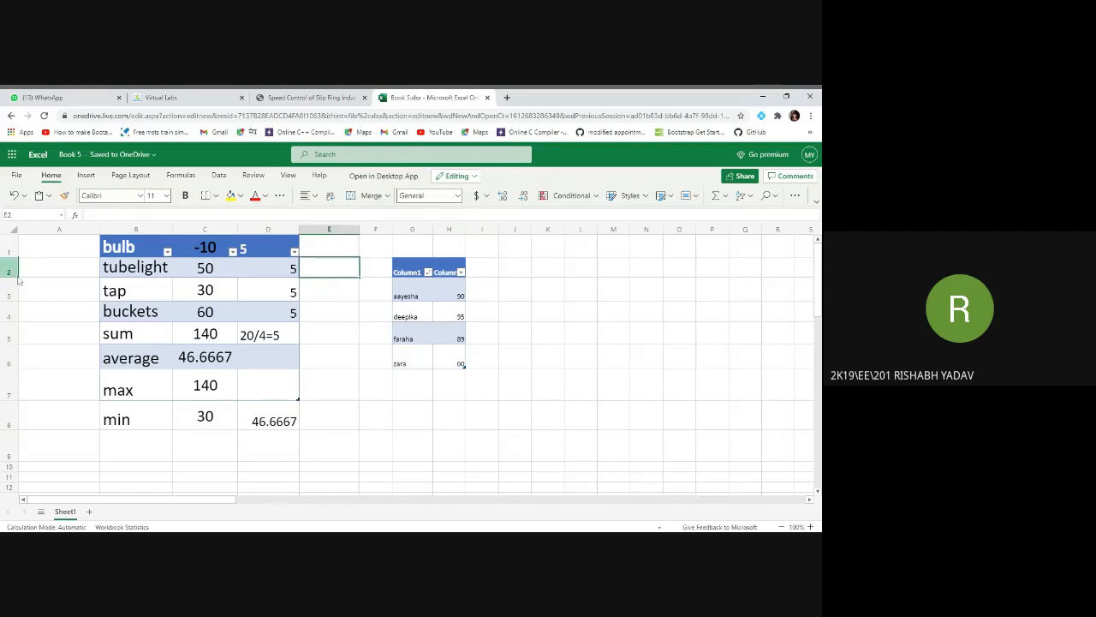
drag(10, 279, 10, 300)
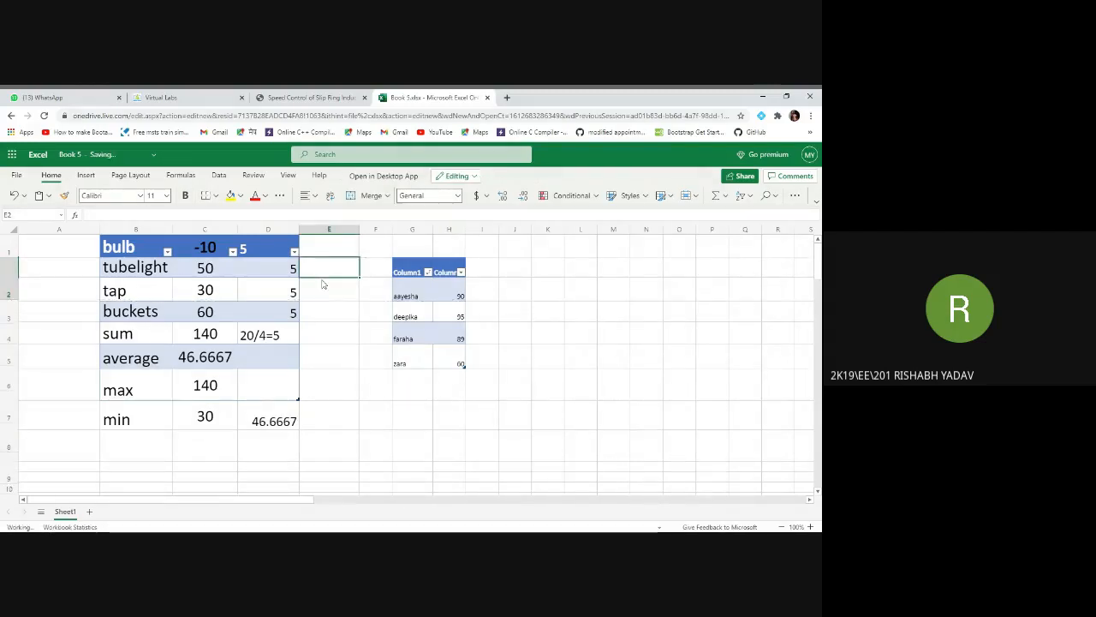
click(329, 229)
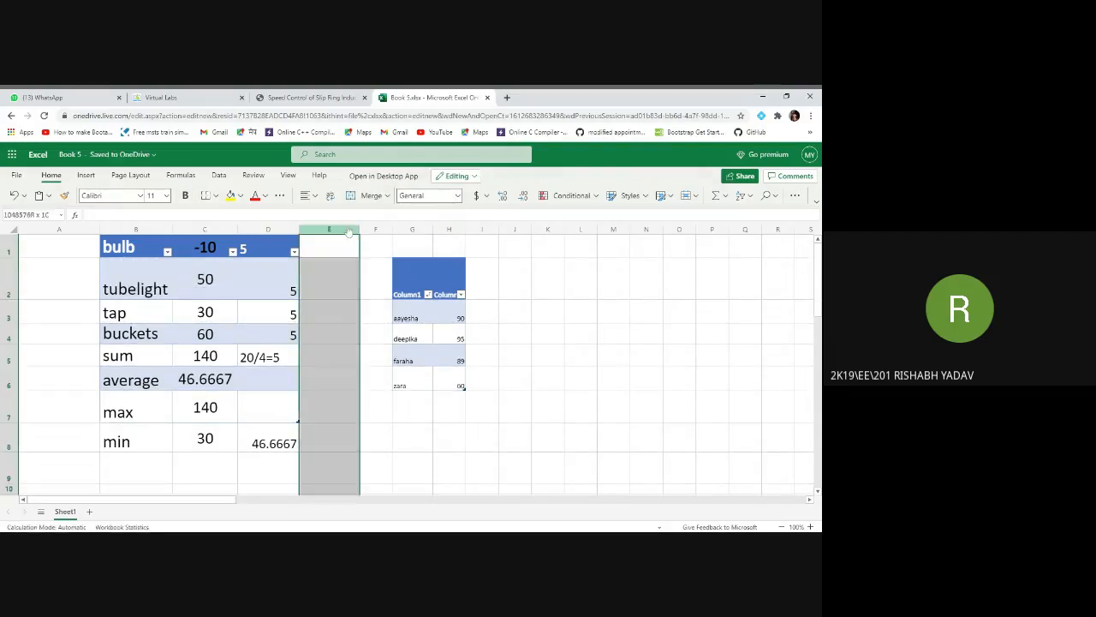
drag(359, 229, 390, 229)
Enter the text "address 12345678" in cell E2.
click(336, 281)
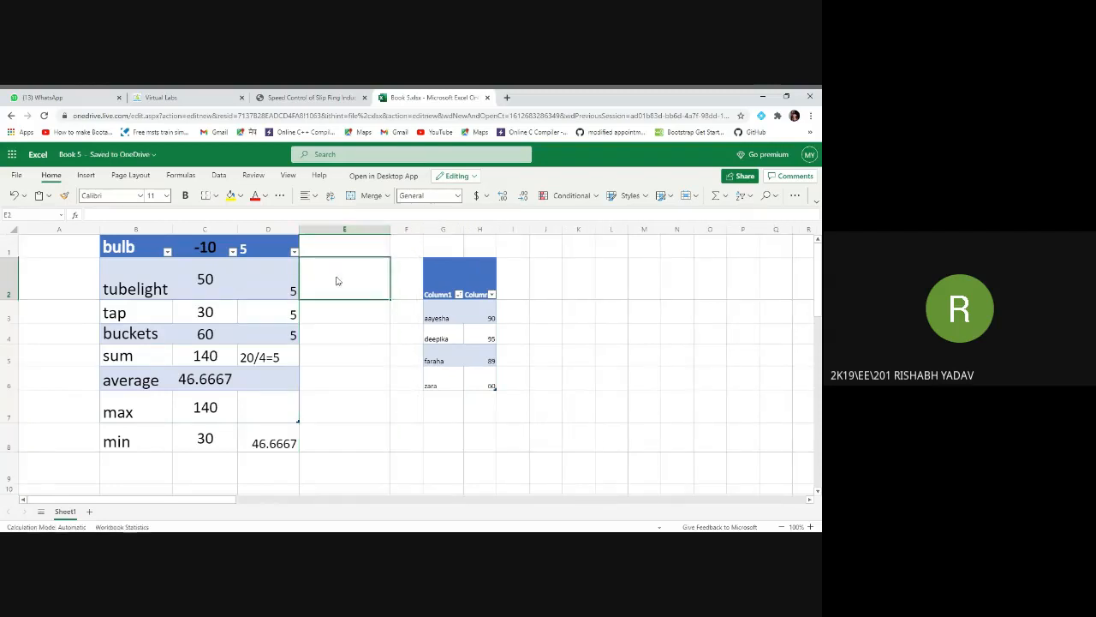
text(address)
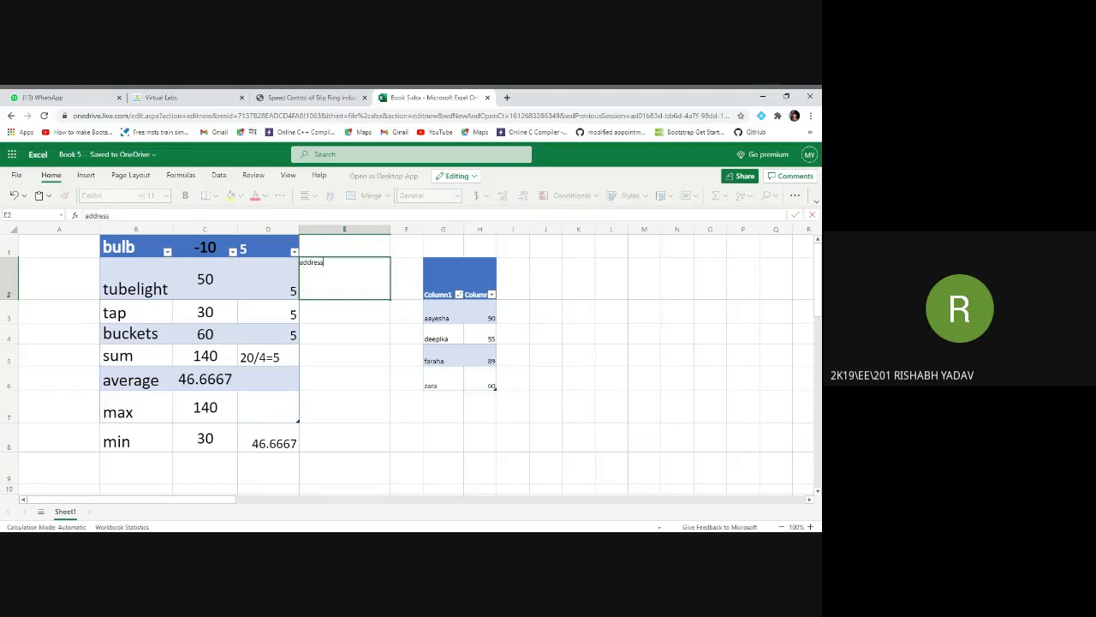
text( 12345678)
key(ctrl+a)
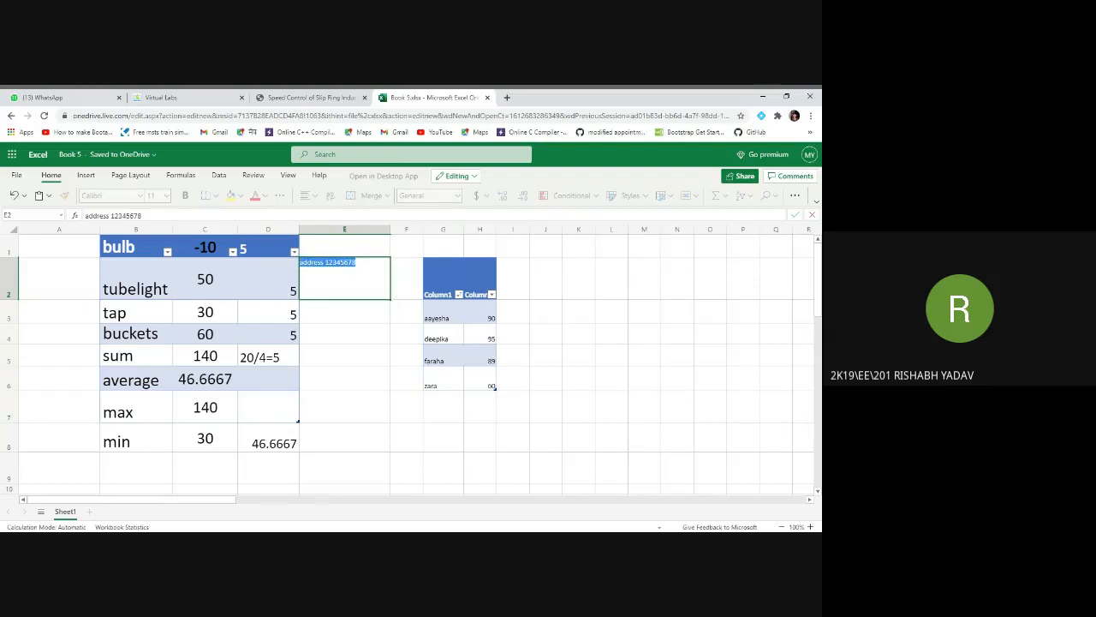
key(Tab)
Try font size 24 on the text in cell E2, and settle on size 16.
click(365, 284)
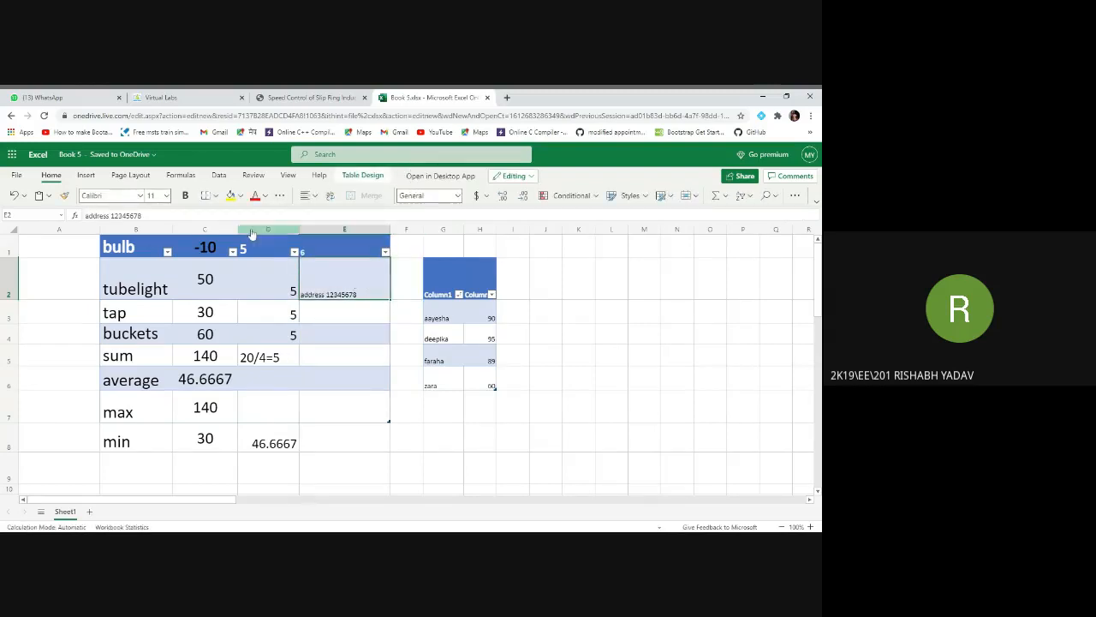
click(167, 196)
click(157, 358)
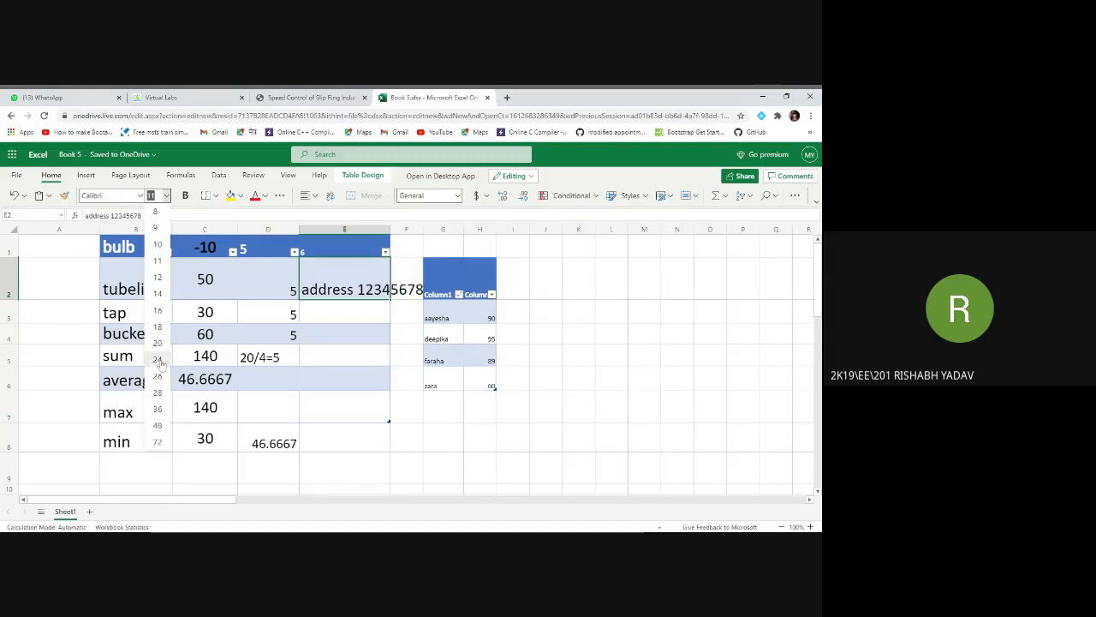
click(167, 195)
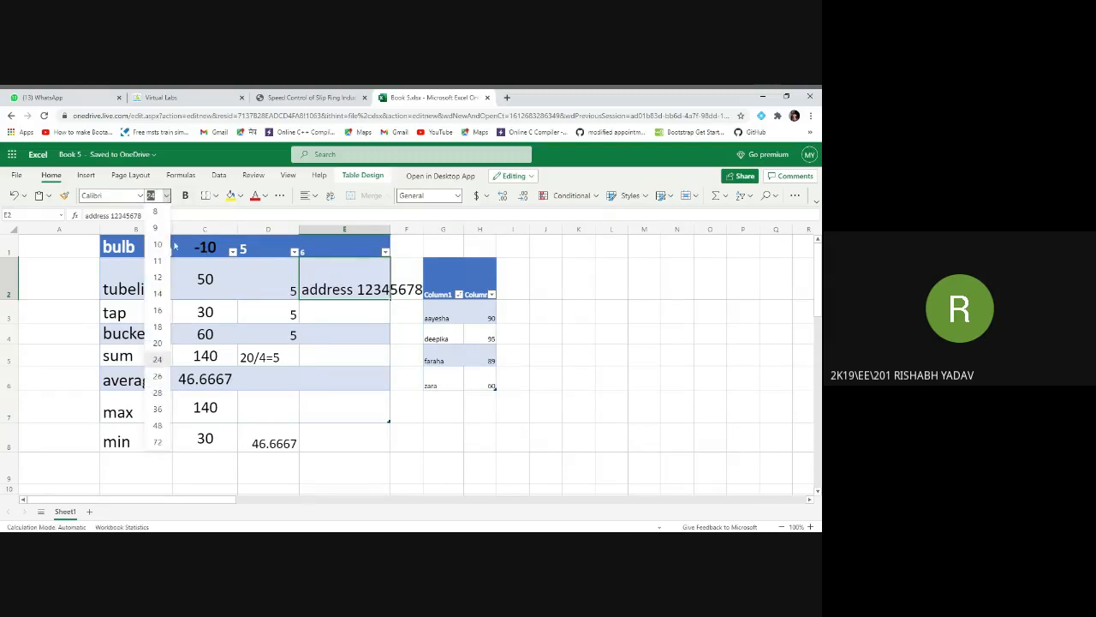
click(158, 310)
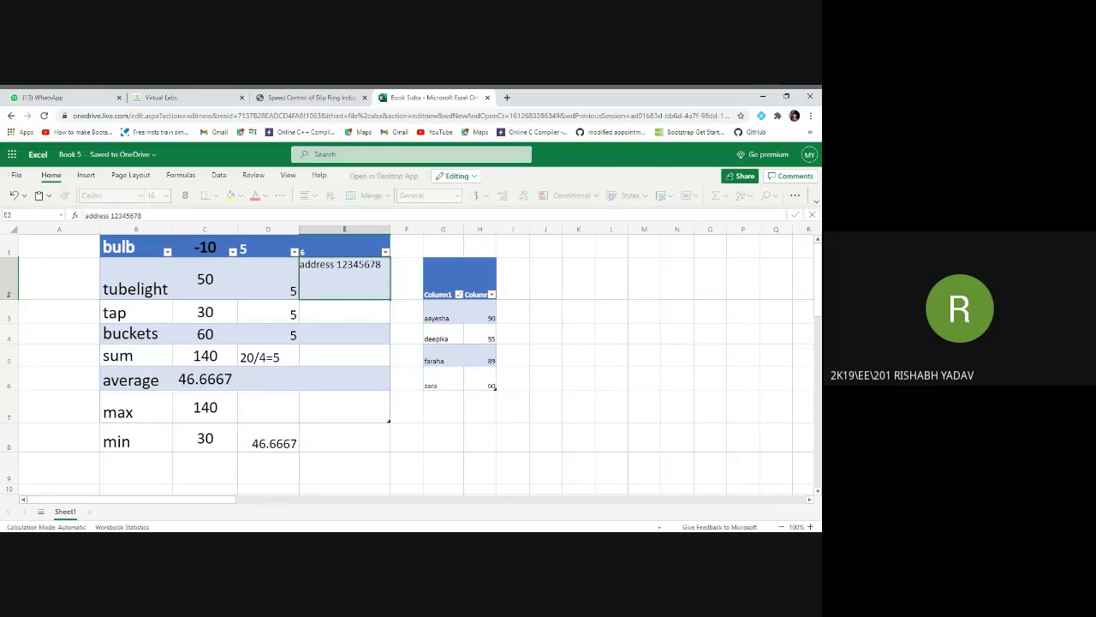
Delete the number 12345678 from cell E2, keeping only the word "address".
drag(382, 265, 336, 264)
drag(300, 264, 335, 264)
drag(335, 264, 382, 264)
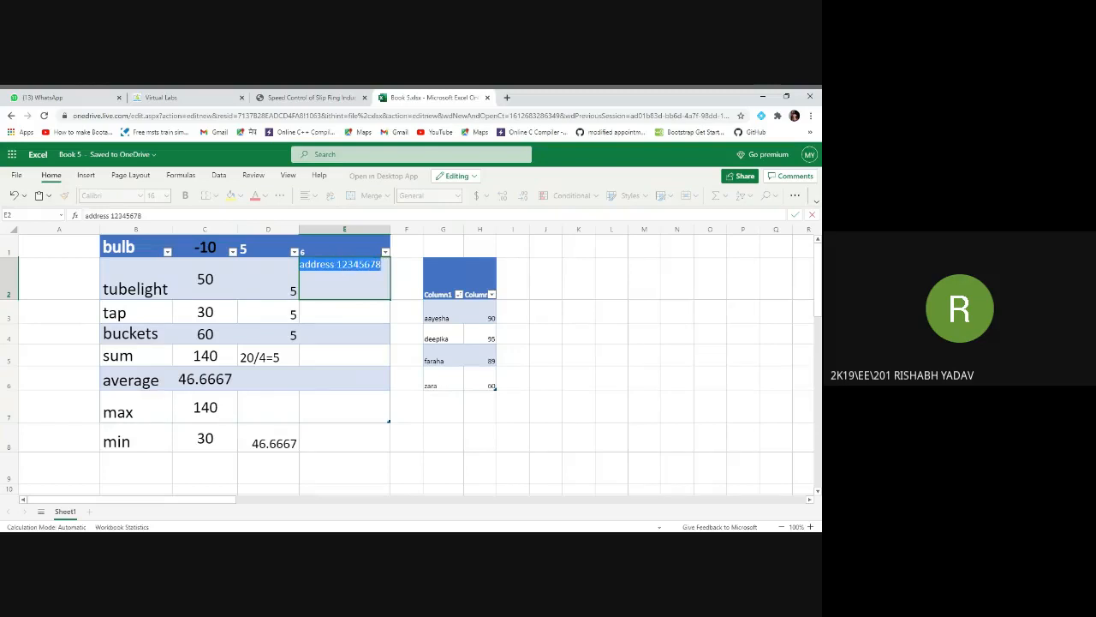
click(334, 265)
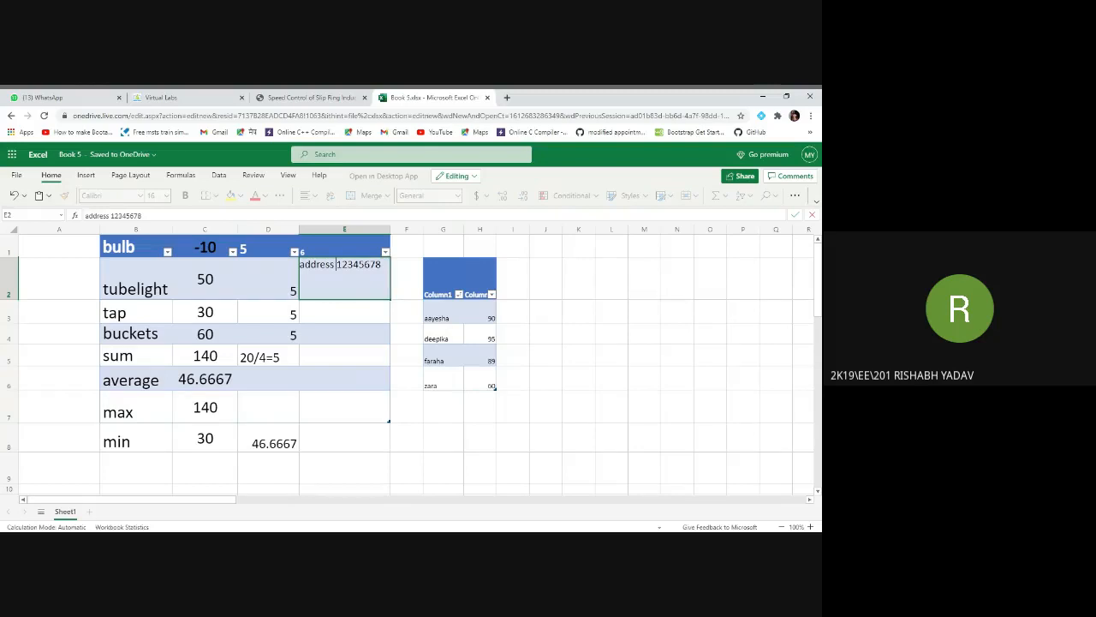
drag(336, 265, 382, 264)
key(BackSpace)
click(407, 279)
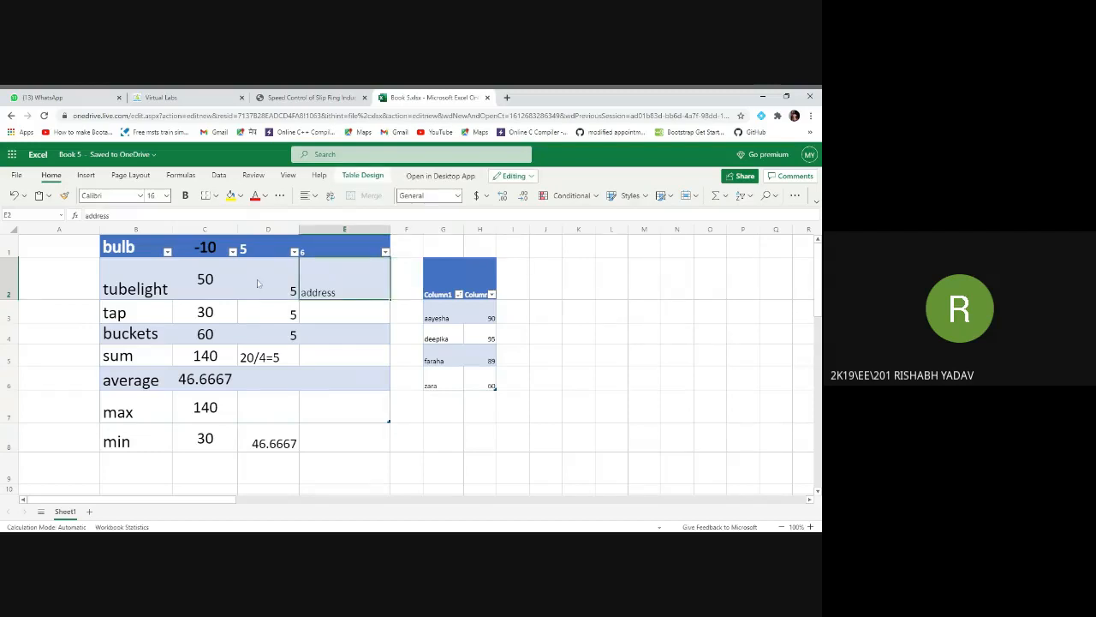
click(220, 281)
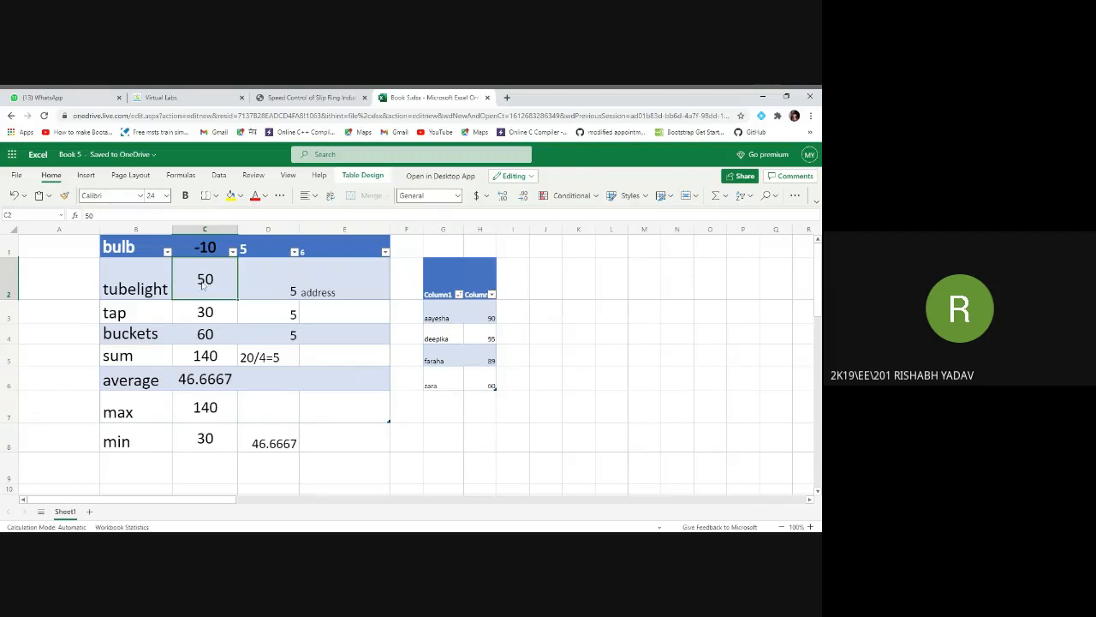
click(262, 286)
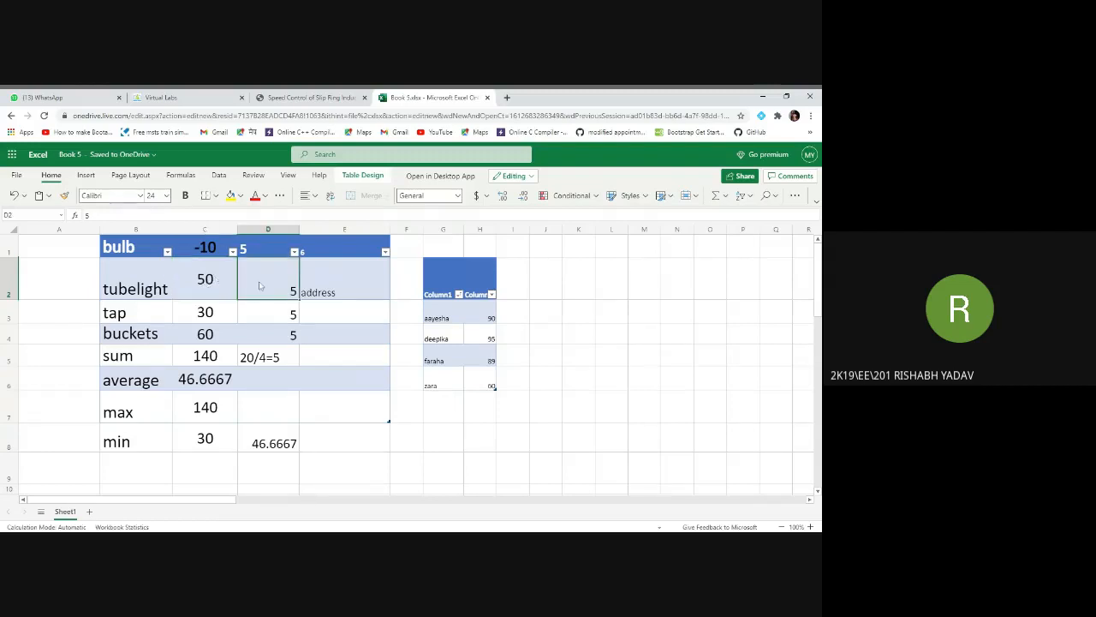
click(336, 295)
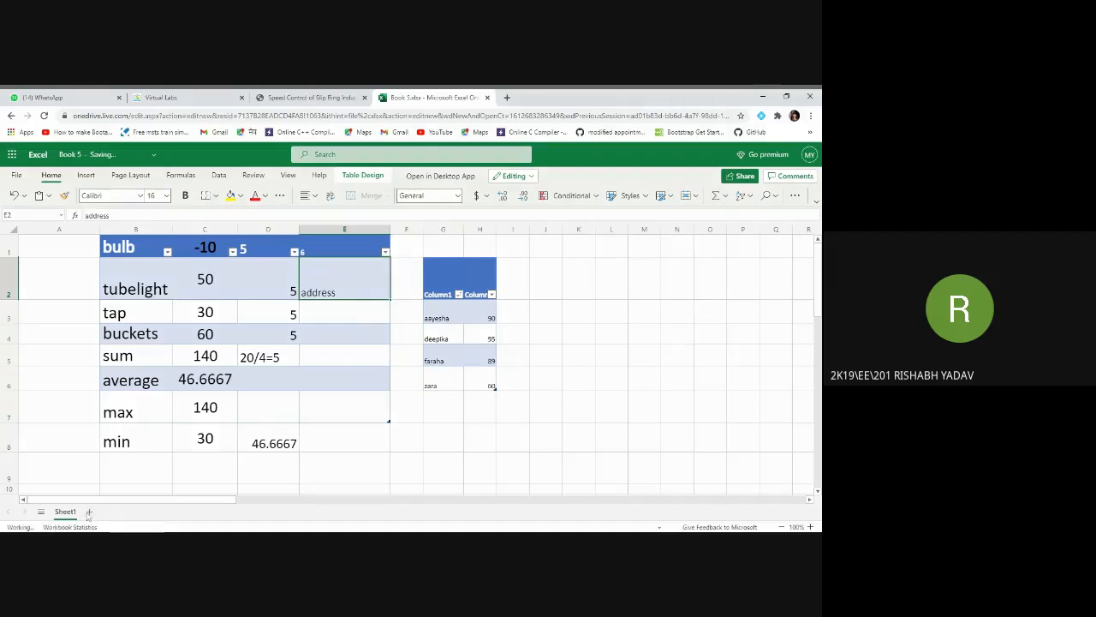
Add a second worksheet, and copy the item labels in B1:B8 of Sheet1.
click(88, 512)
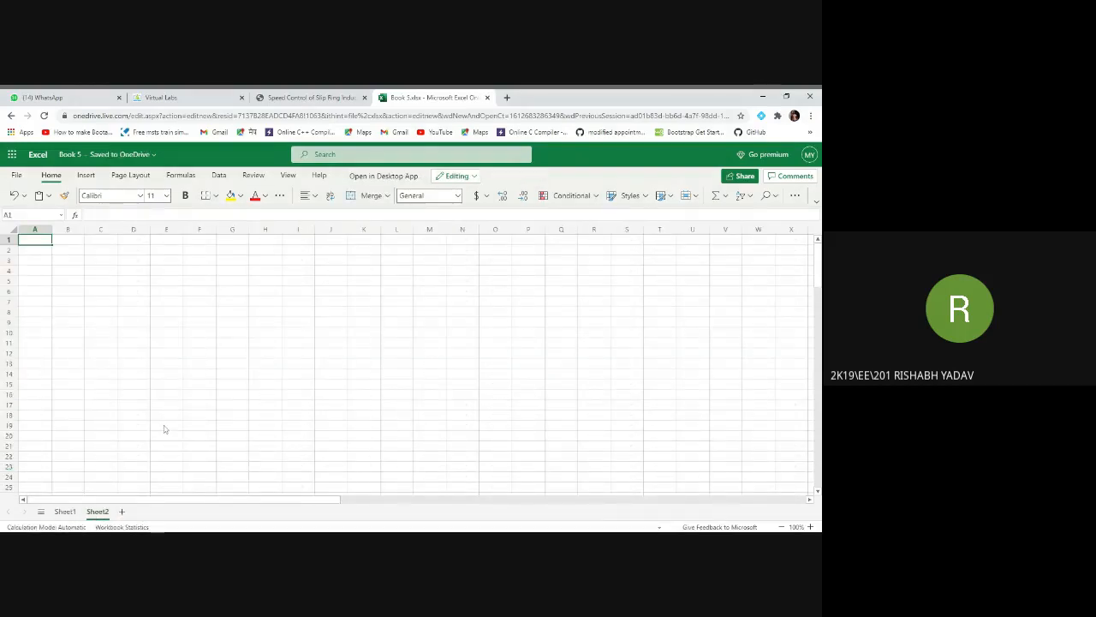
drag(235, 500, 85, 514)
click(63, 513)
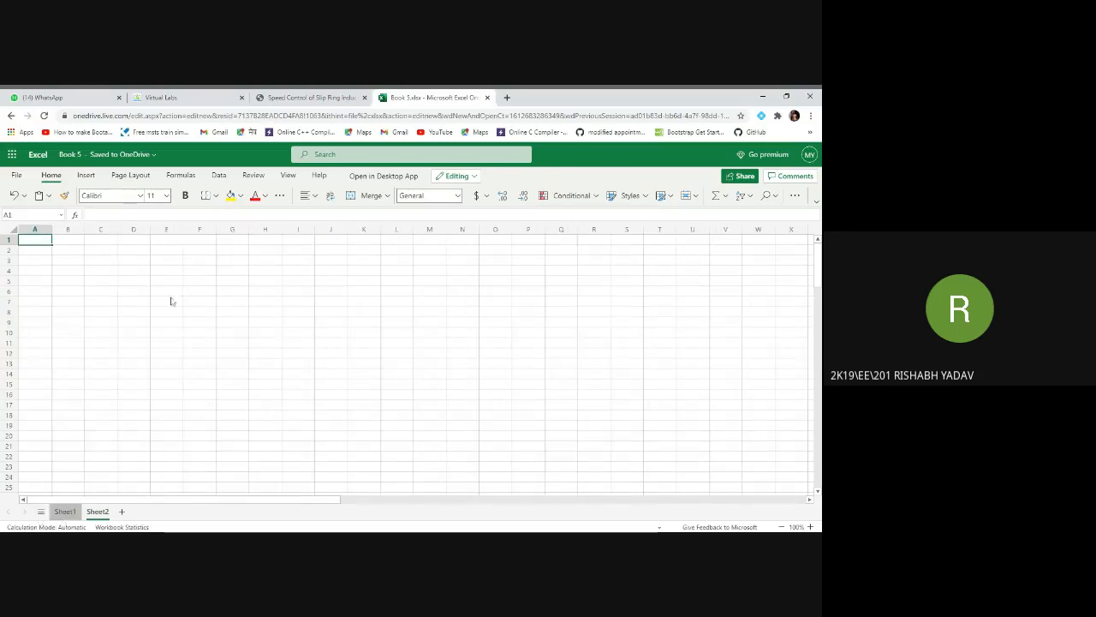
drag(128, 246, 139, 421)
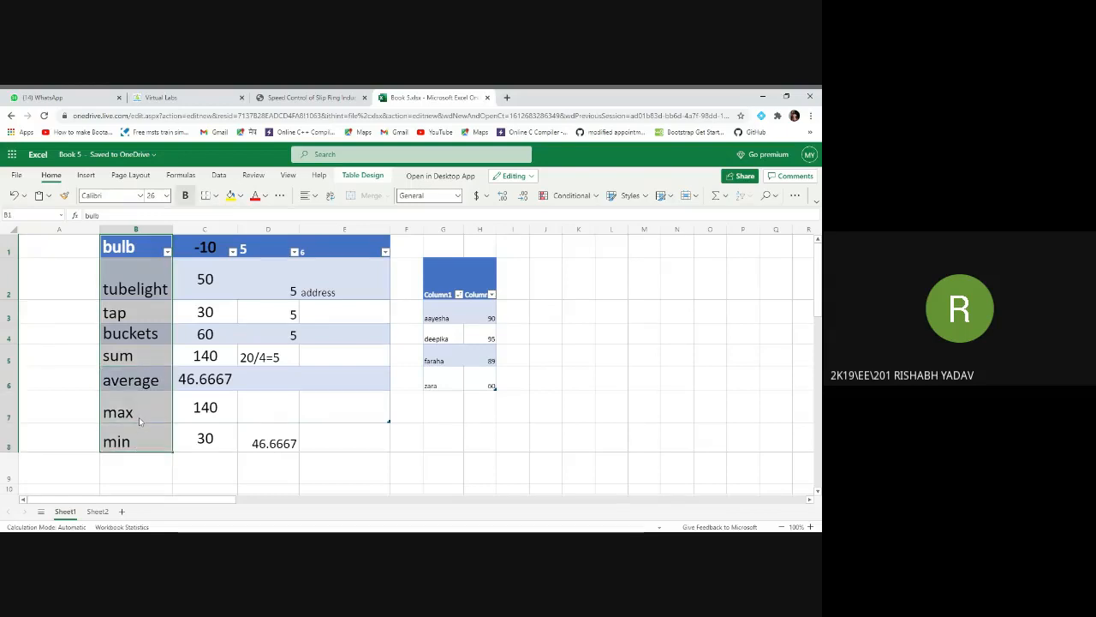
right_click(134, 244)
click(160, 247)
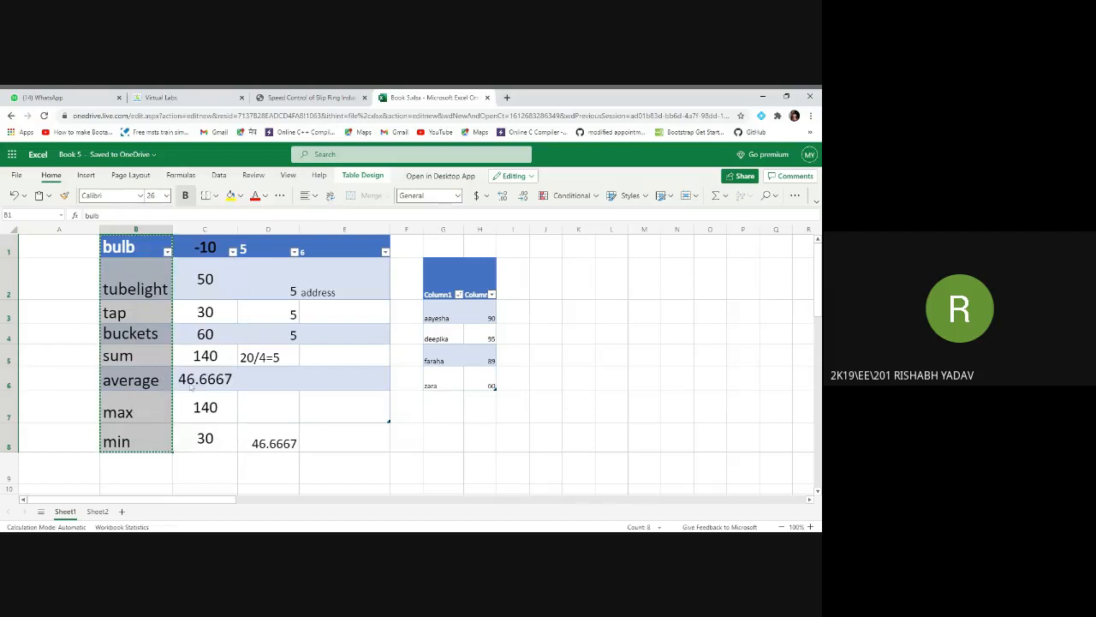
Paste the copied labels into Sheet2 starting at cell A1, and widen column A to fit them.
click(106, 512)
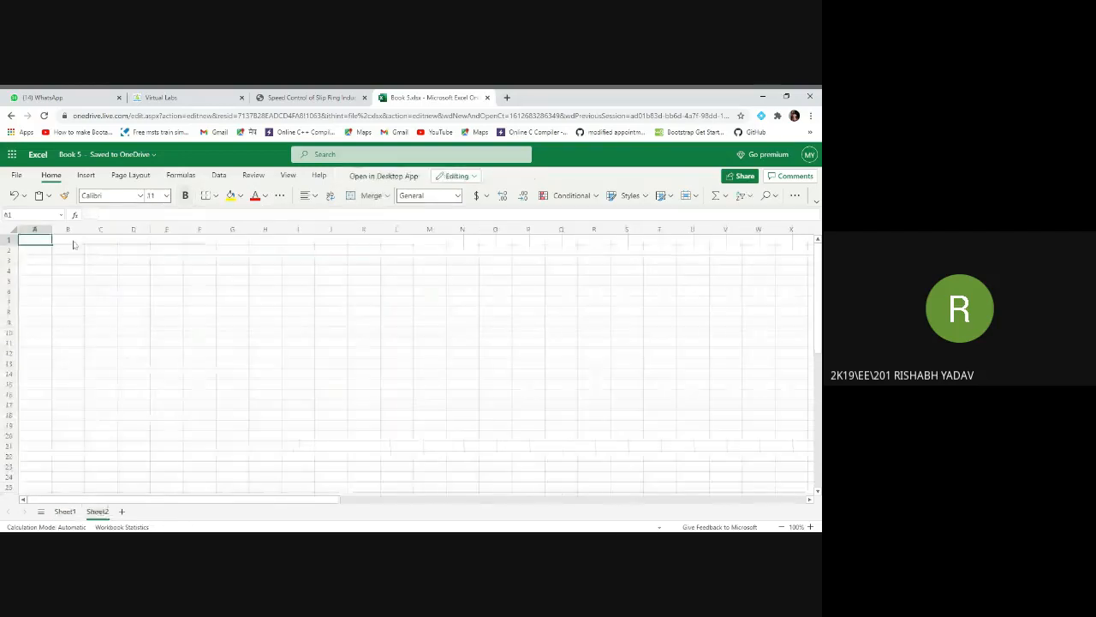
right_click(43, 244)
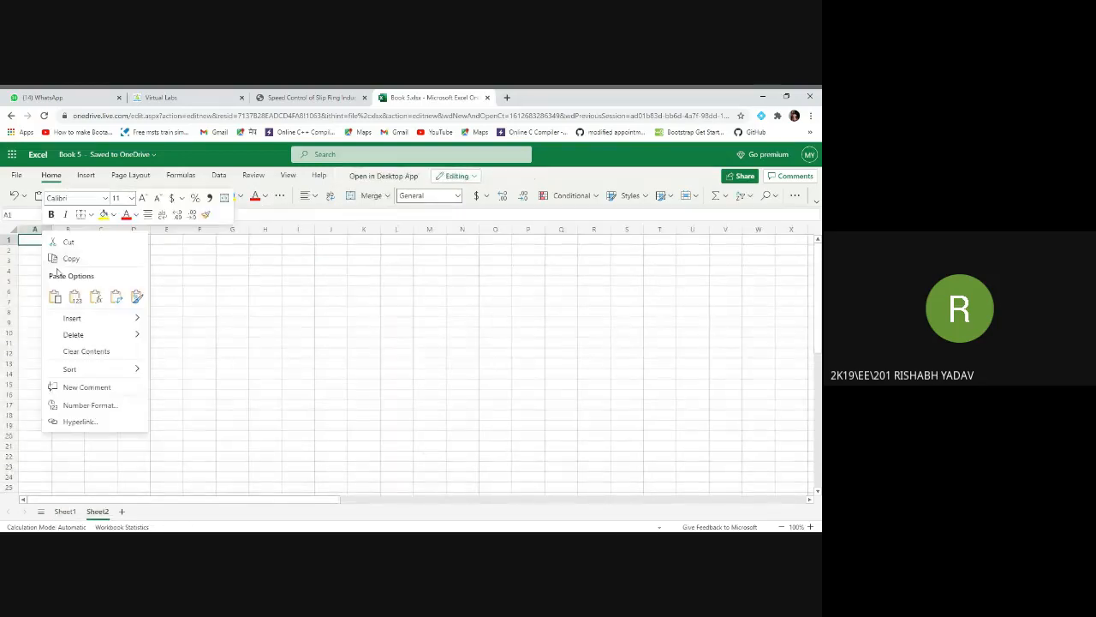
click(58, 297)
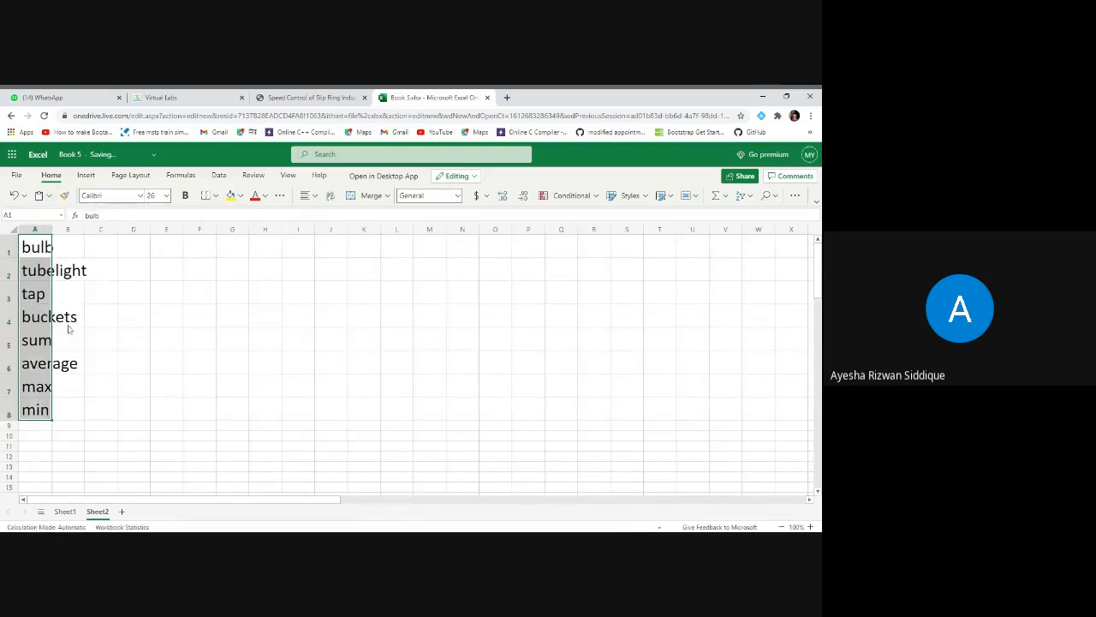
drag(51, 228, 88, 243)
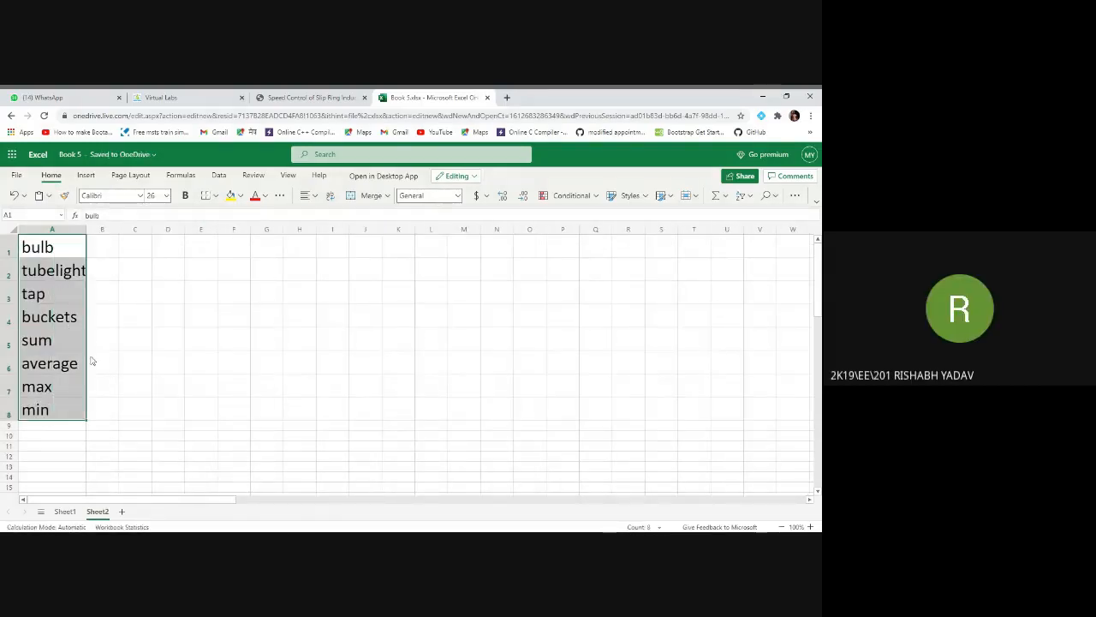
click(76, 412)
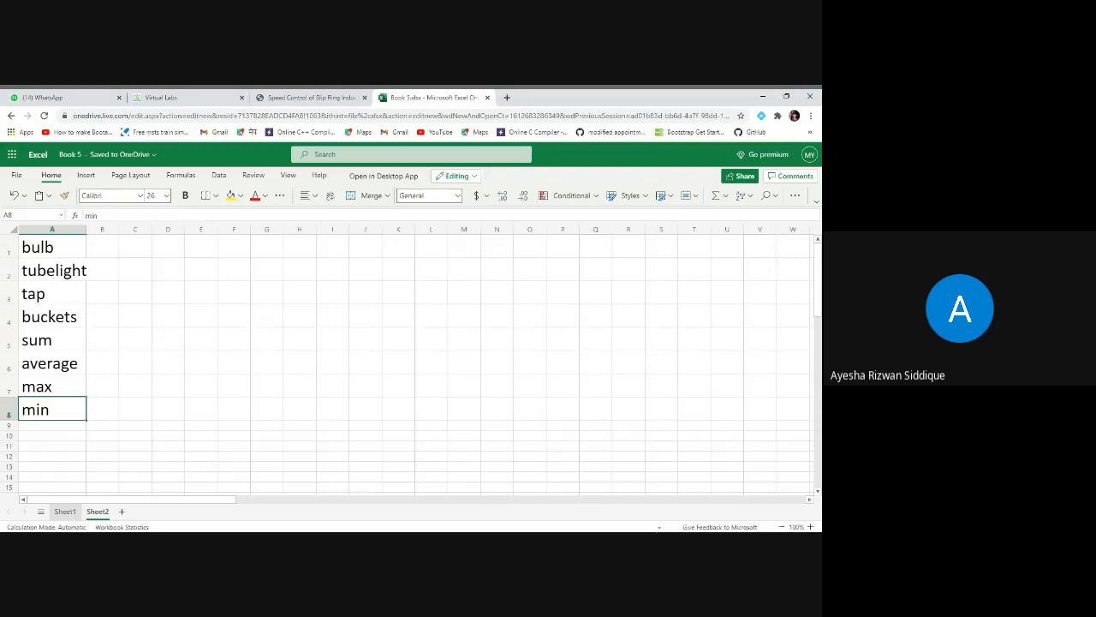
Return to Sheet1 and show the selection of the labels in B1:B8, the whole column B and the single cell B1.
click(72, 514)
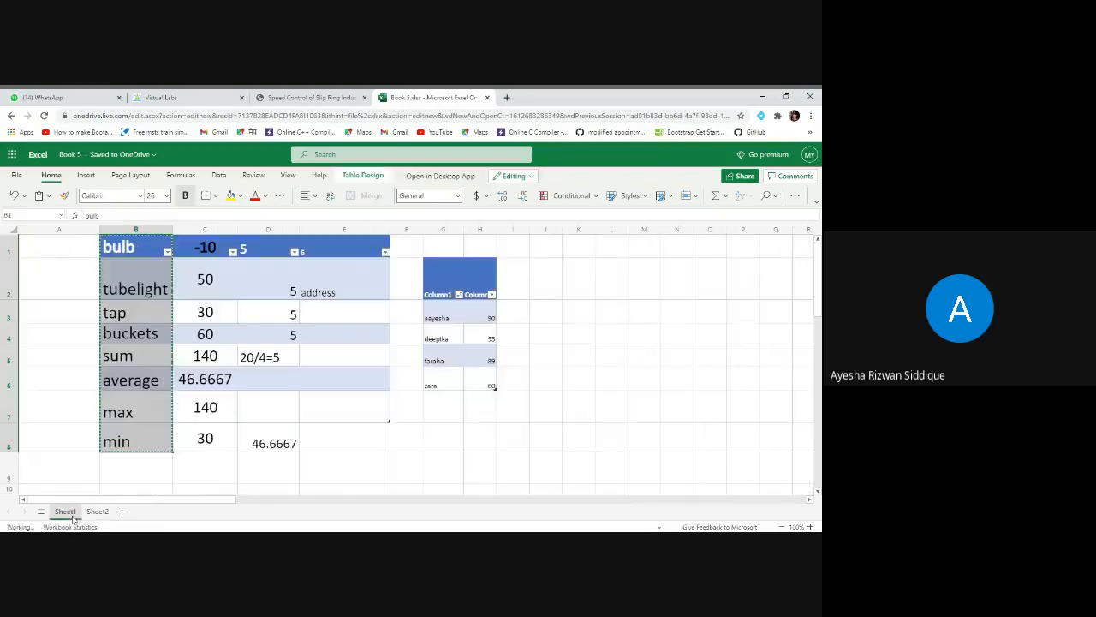
click(208, 462)
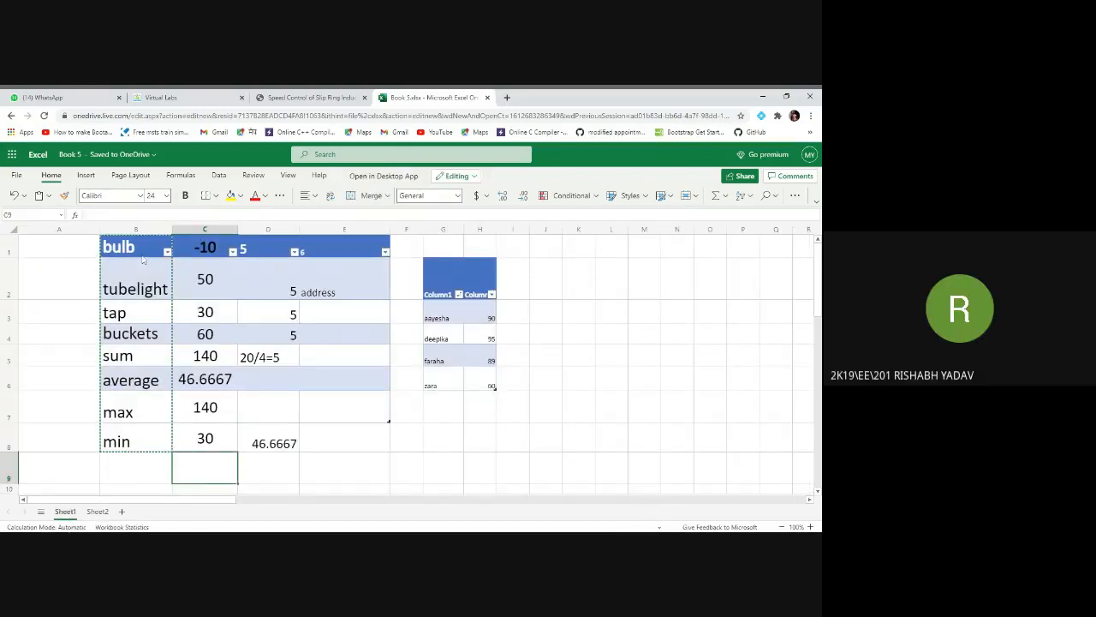
drag(135, 248, 146, 437)
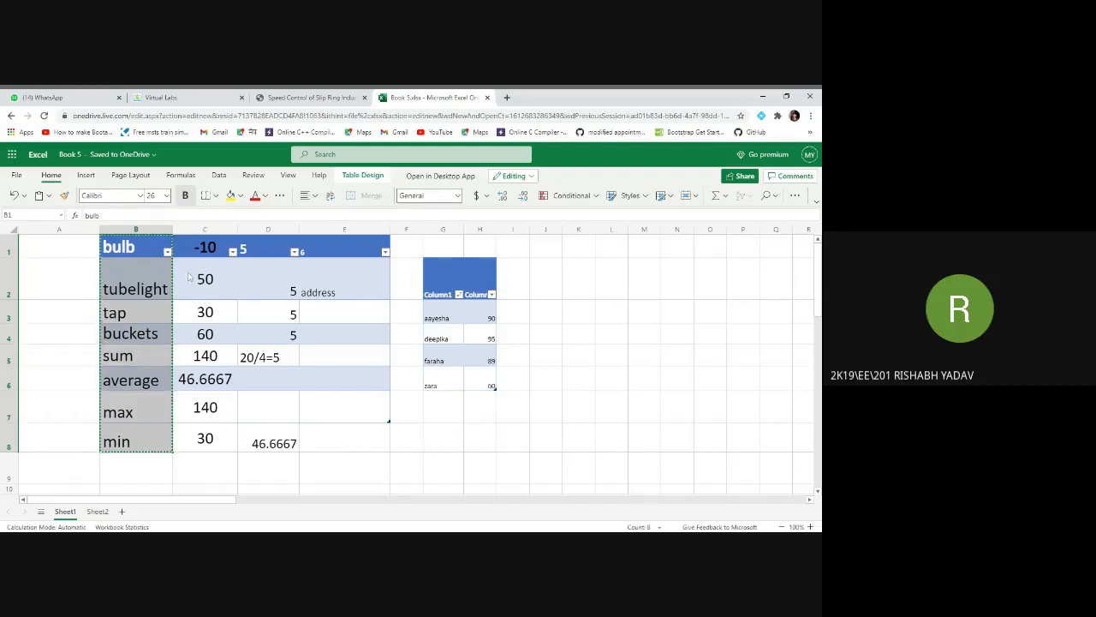
key(Down)
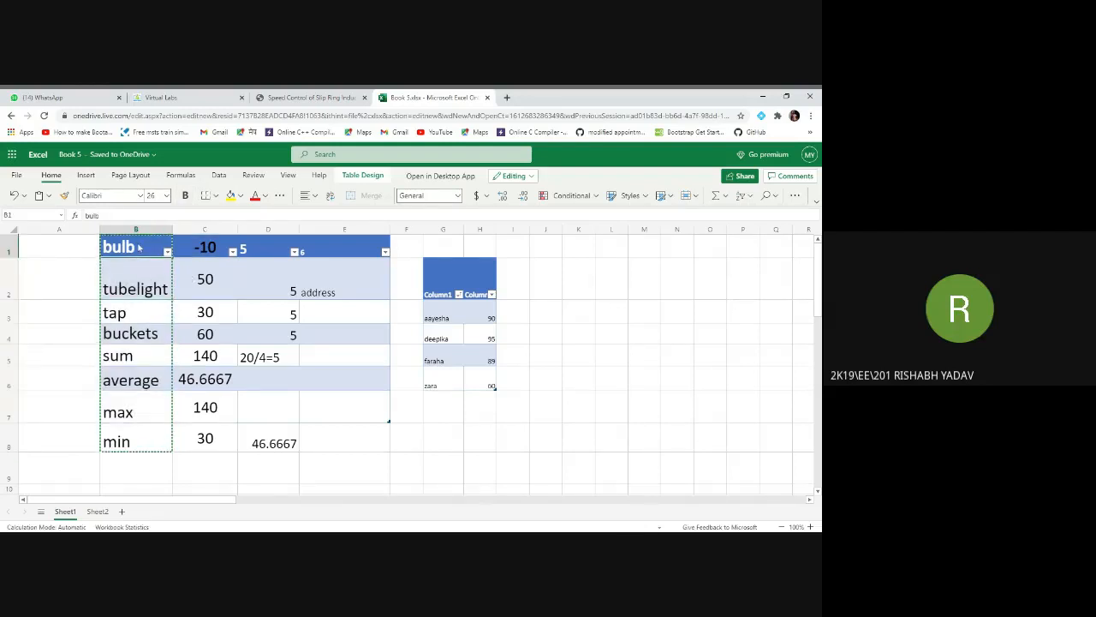
click(138, 231)
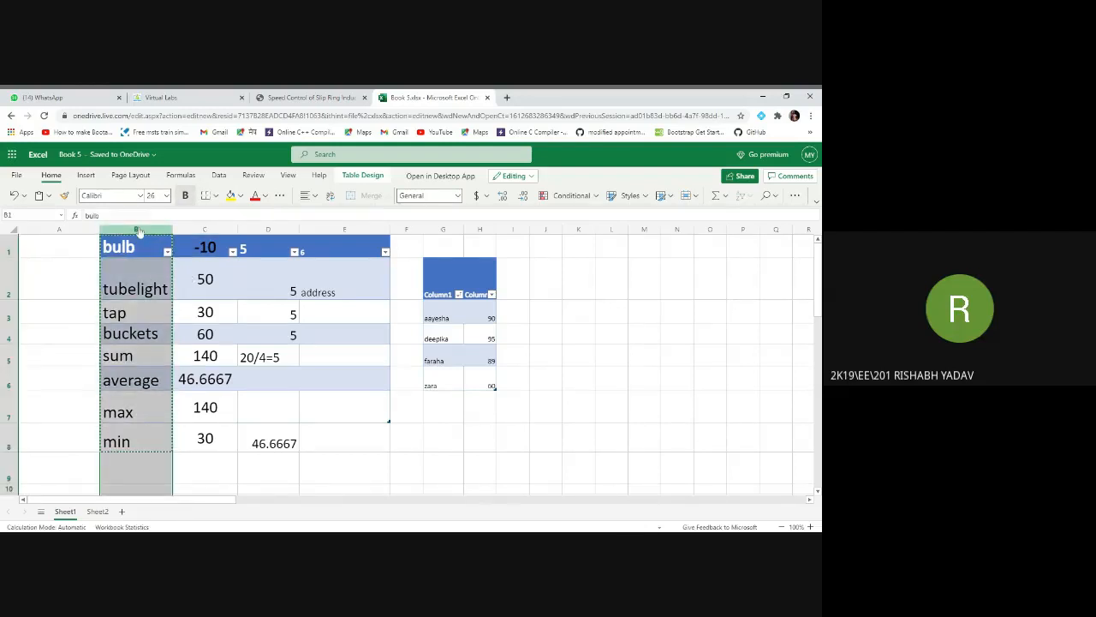
click(138, 246)
double_click(137, 246)
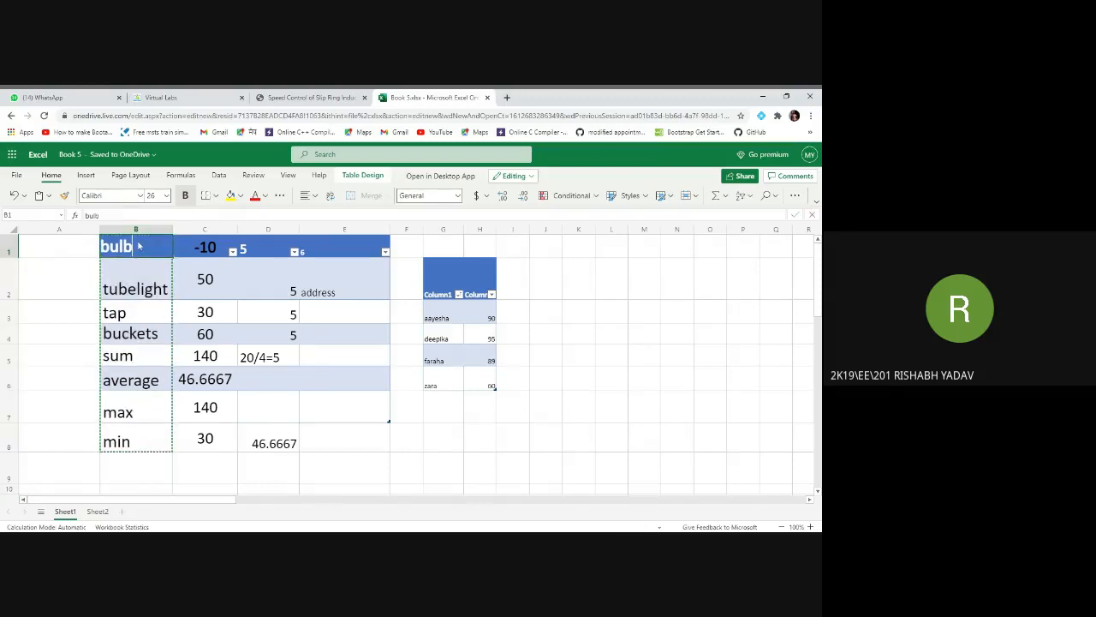
click(63, 332)
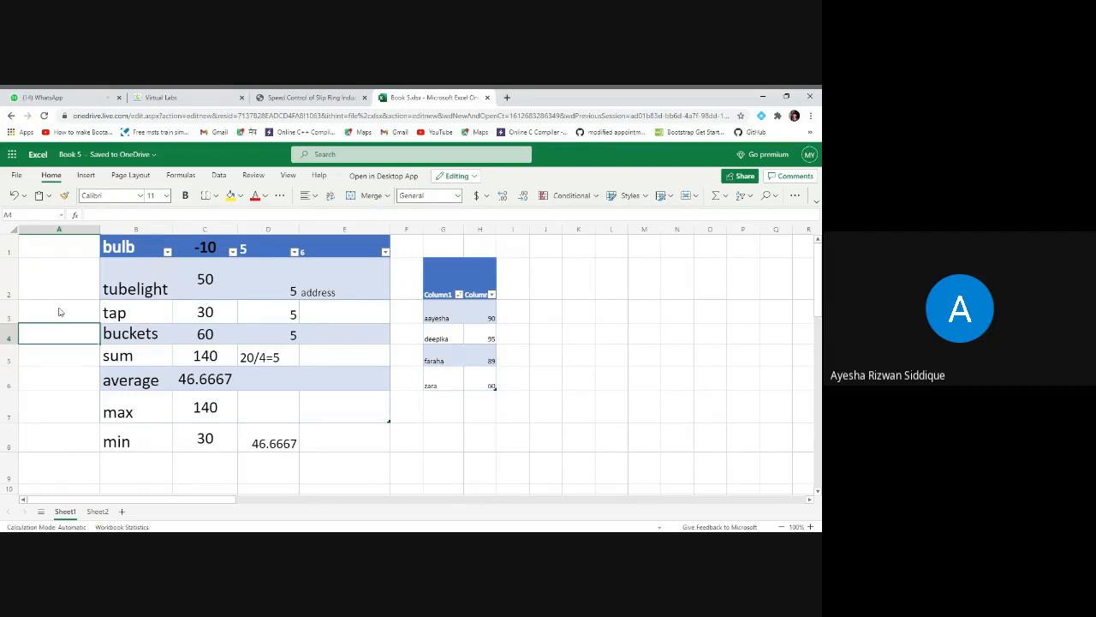
Copy the tap row B3:E3 from Sheet1 and paste it into Sheet2 starting at cell B3.
drag(105, 310, 357, 299)
right_click(357, 300)
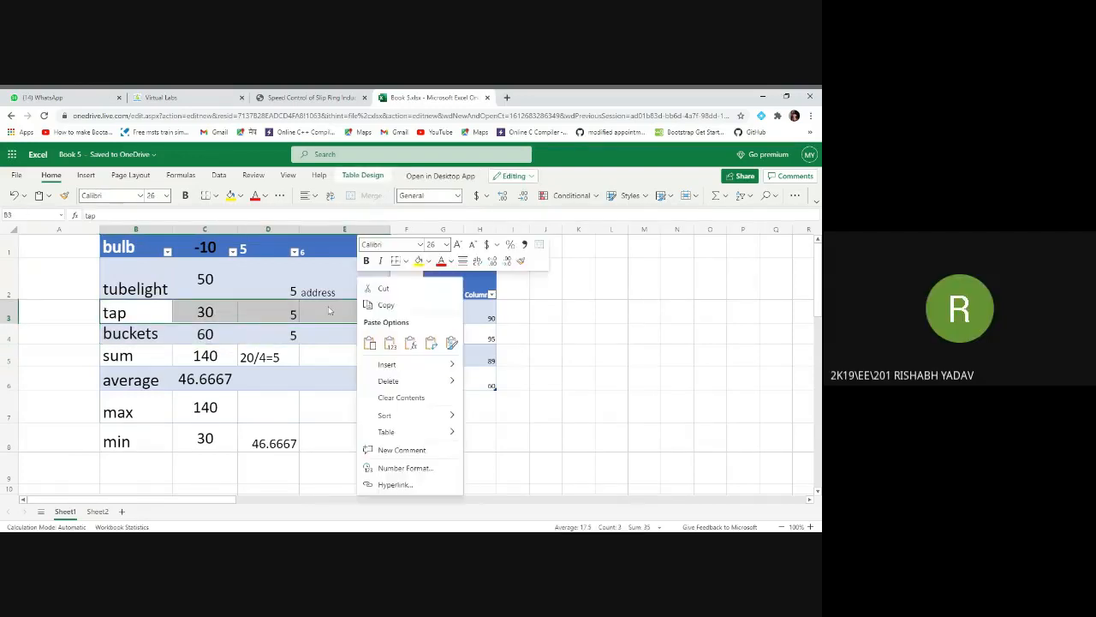
click(368, 307)
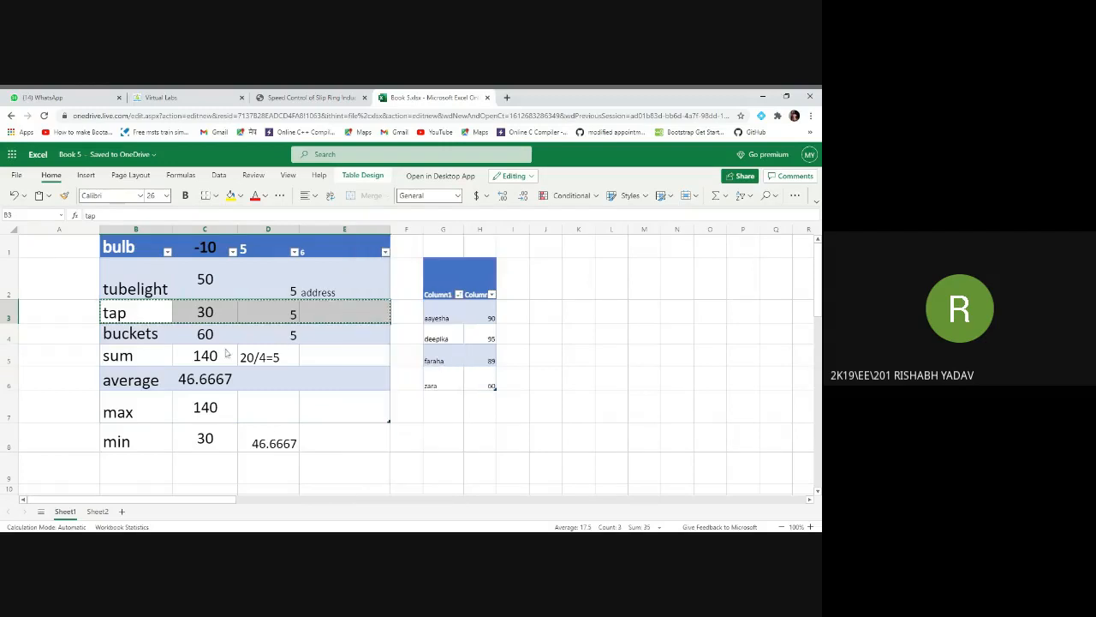
click(98, 511)
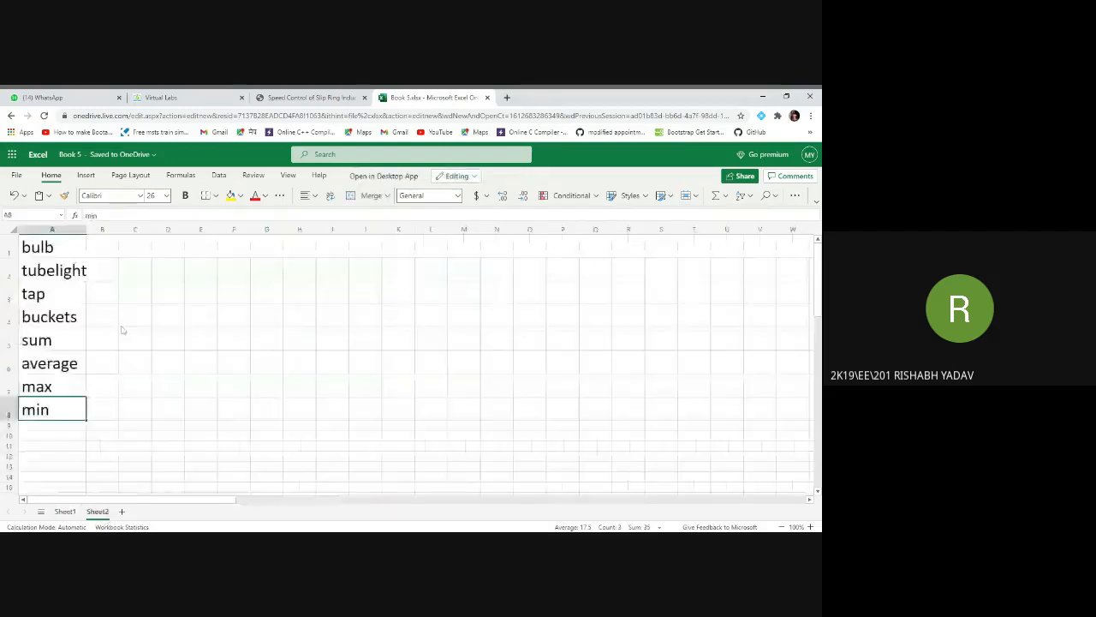
click(114, 294)
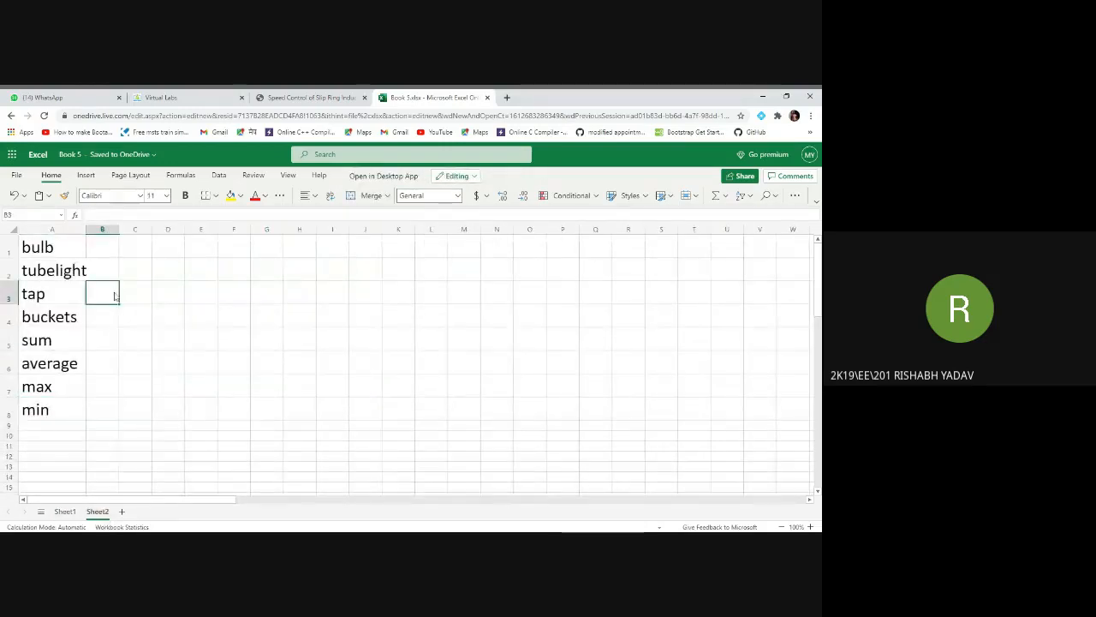
right_click(114, 294)
click(125, 334)
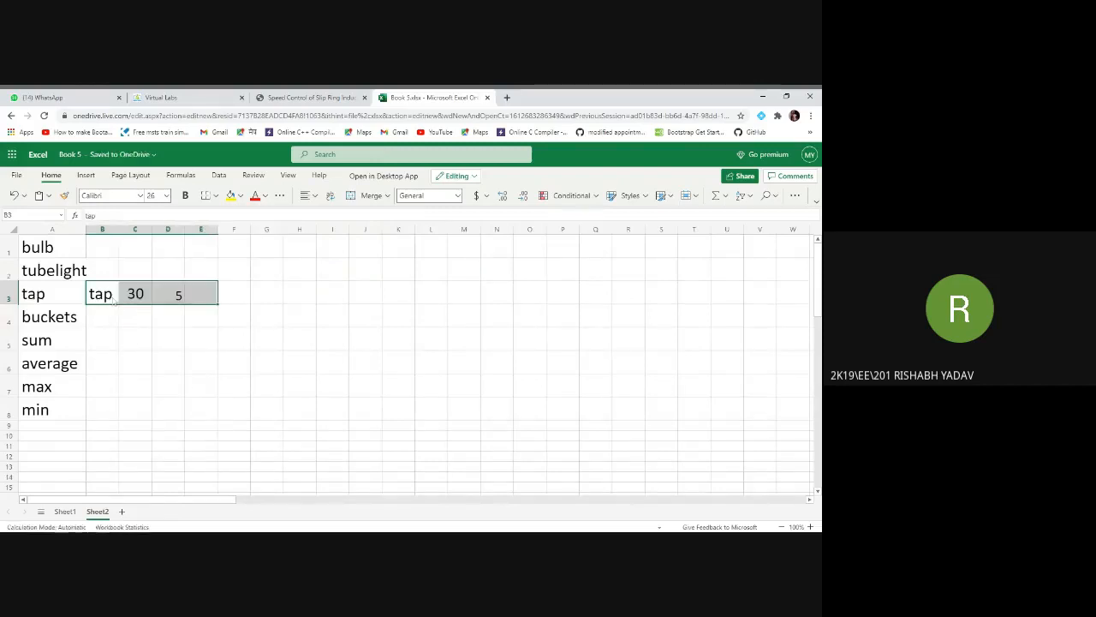
click(97, 298)
click(141, 298)
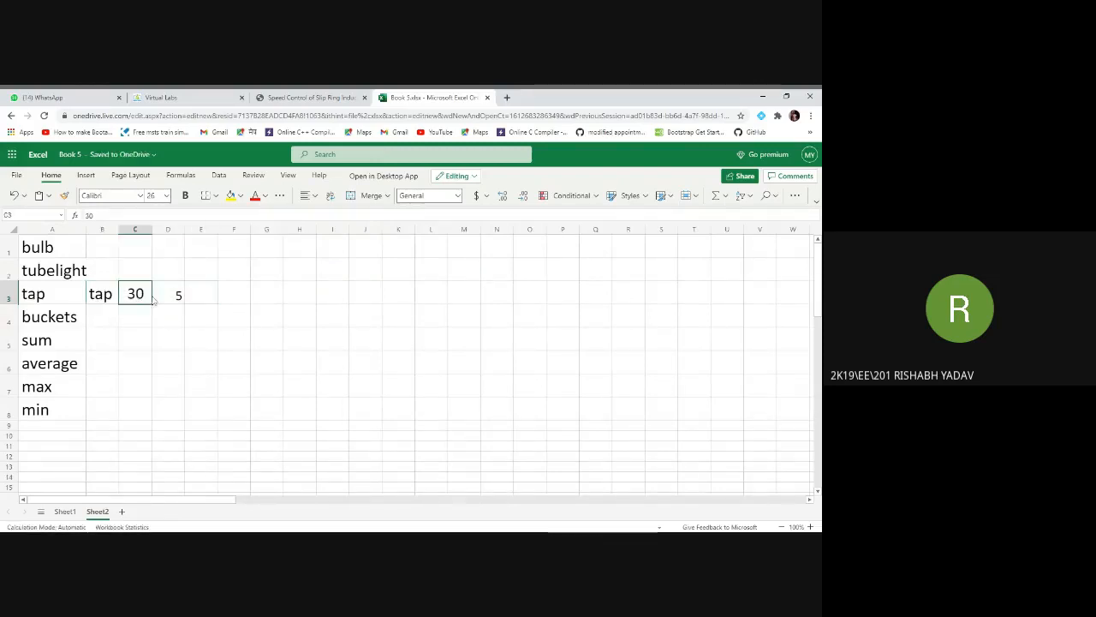
Check the pasted tap row on Sheet2 against its source row on Sheet1, and show the source labels in B1:B8.
click(206, 296)
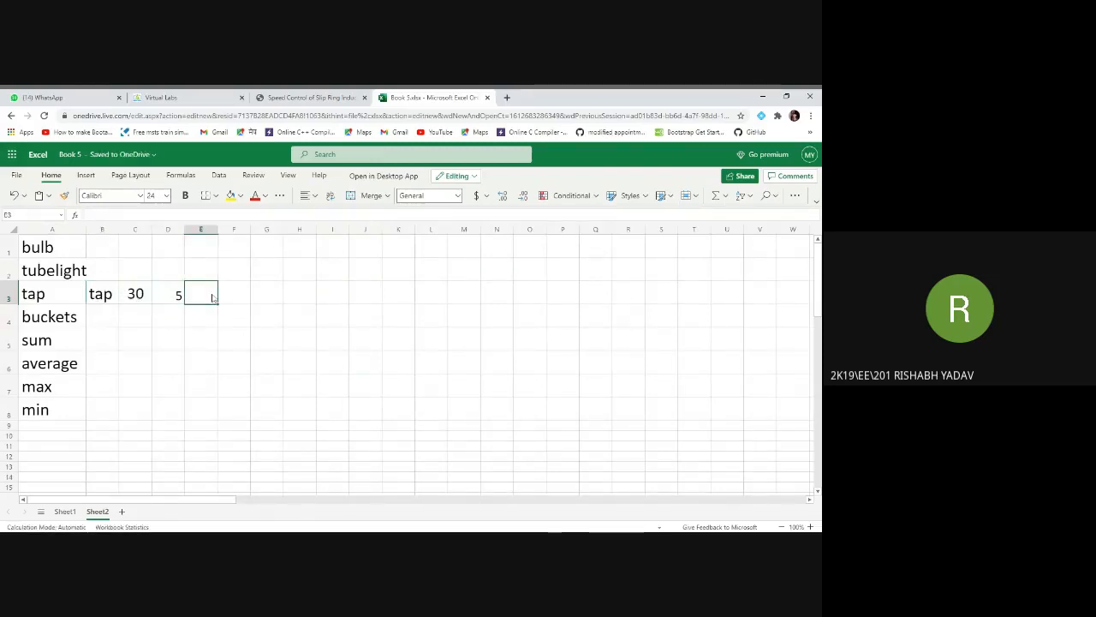
click(65, 511)
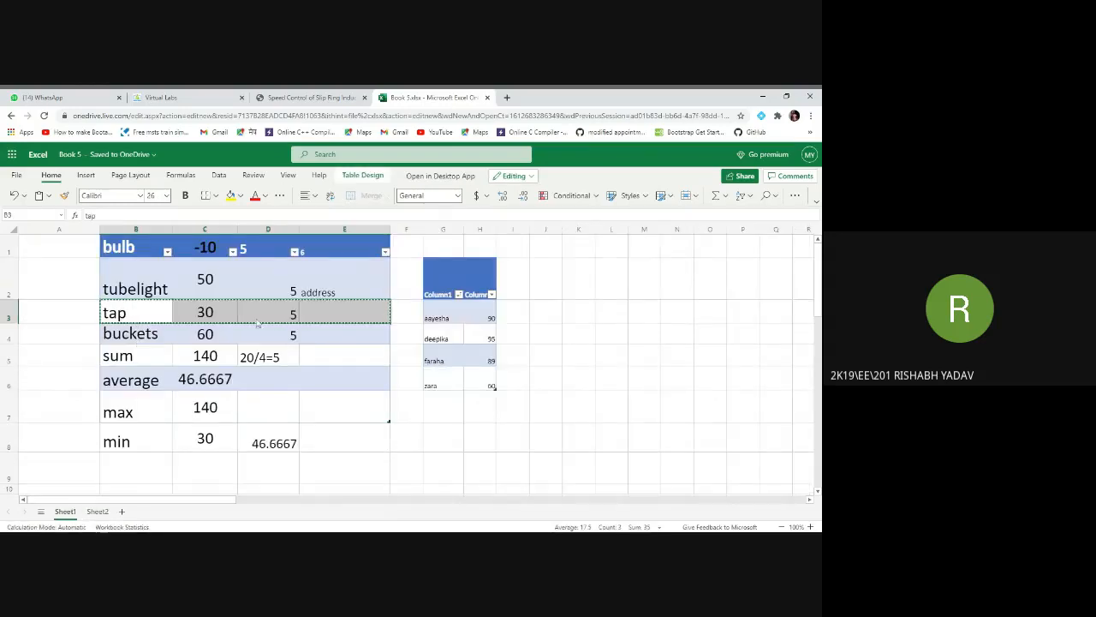
click(310, 317)
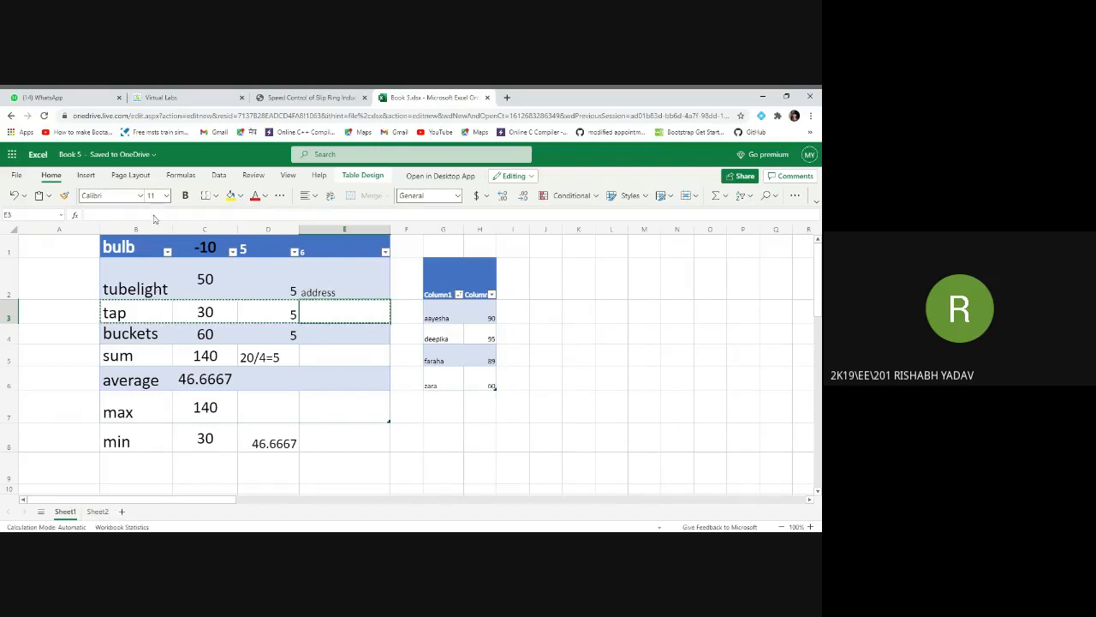
click(133, 250)
drag(132, 370, 142, 415)
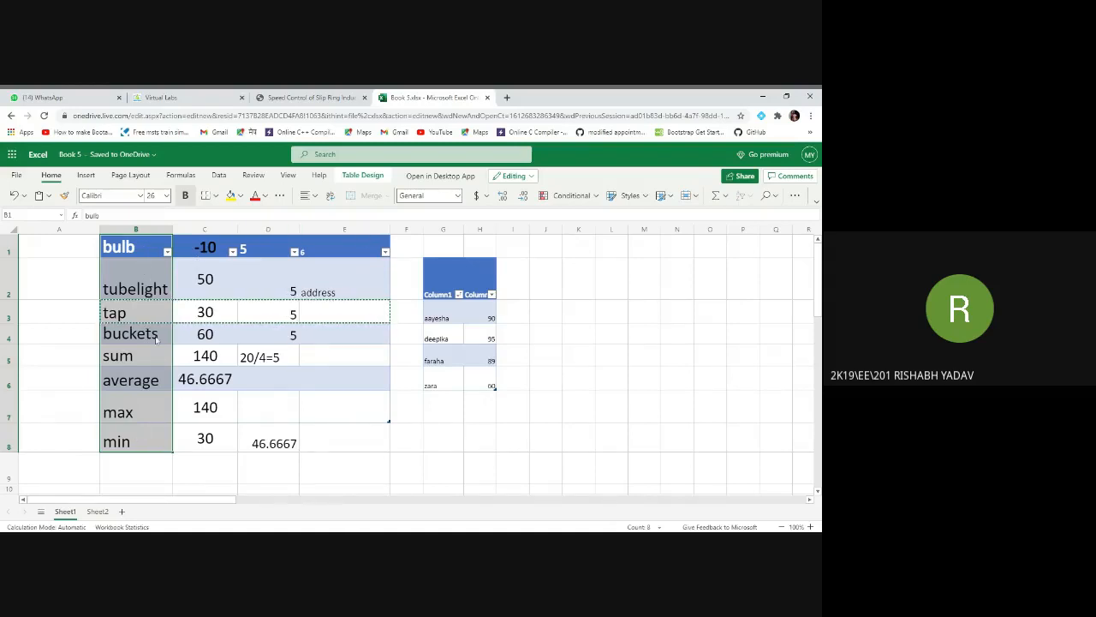
click(98, 511)
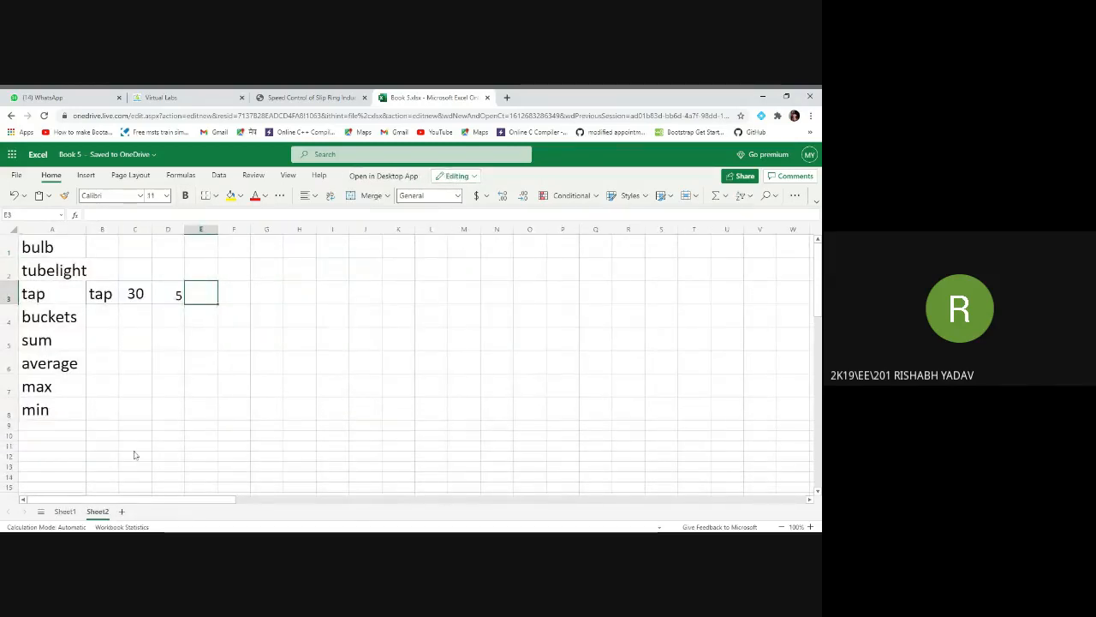
Return to Sheet1 and show the selections of the tap row B3:E3 and the label column B1:B8.
click(65, 511)
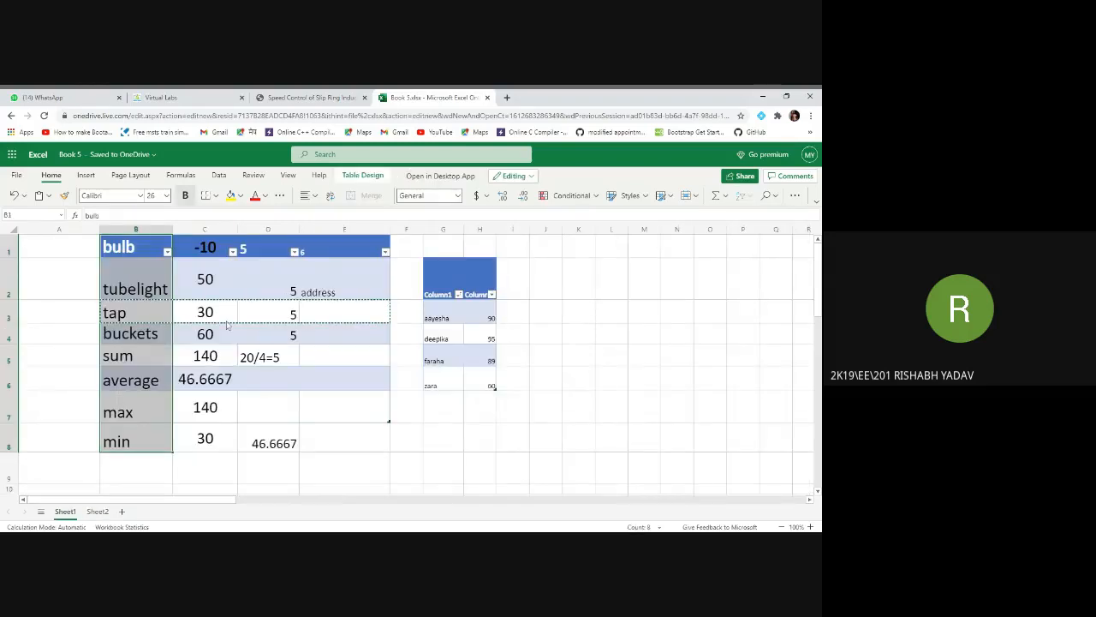
click(128, 313)
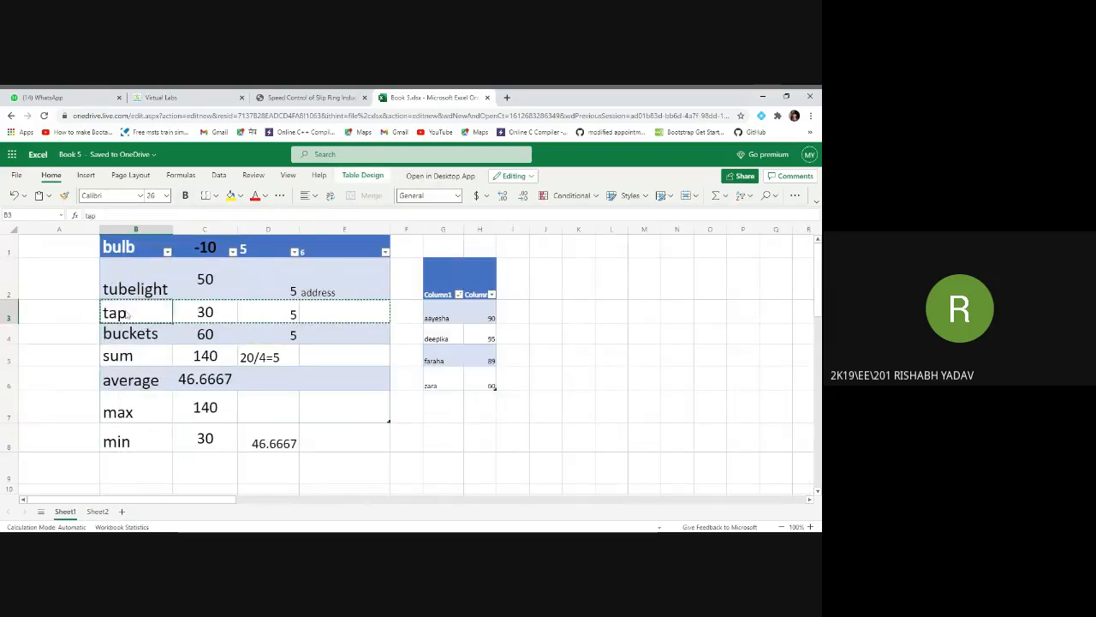
drag(128, 315, 347, 318)
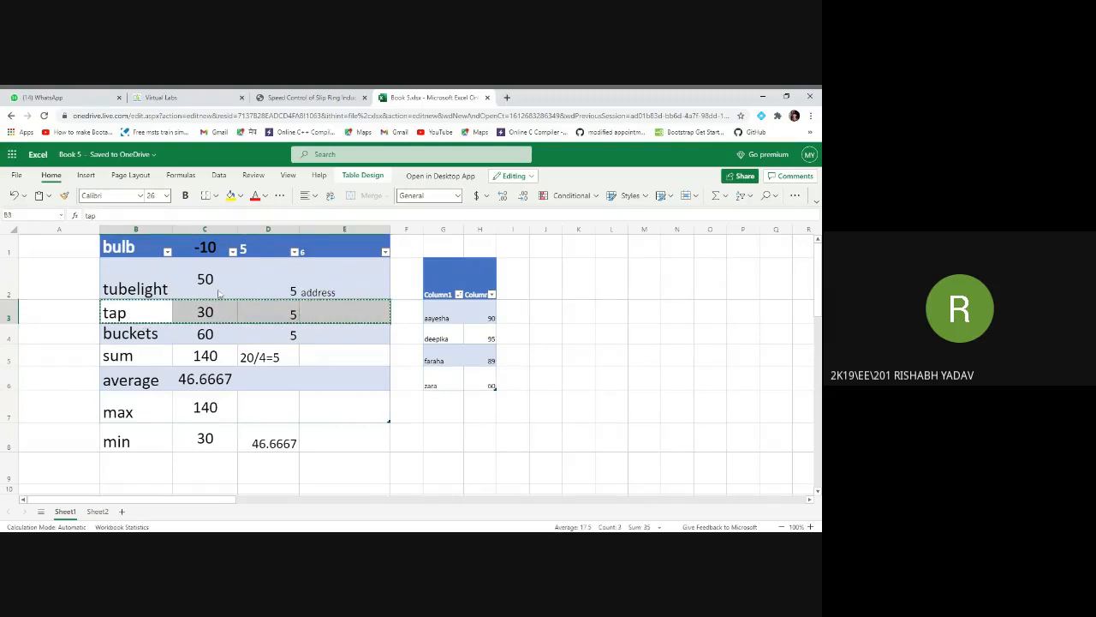
click(143, 251)
drag(132, 316, 362, 323)
drag(133, 248, 137, 439)
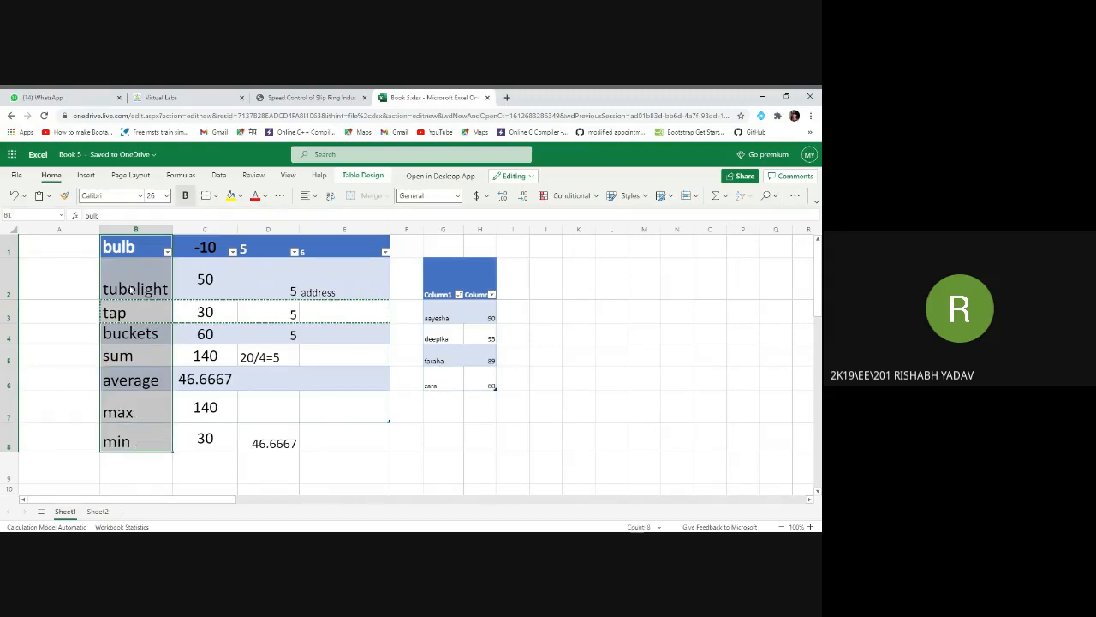
Show the pasted labels in A1:A8 and the pasted tap row in B3:E3 on Sheet2.
click(89, 511)
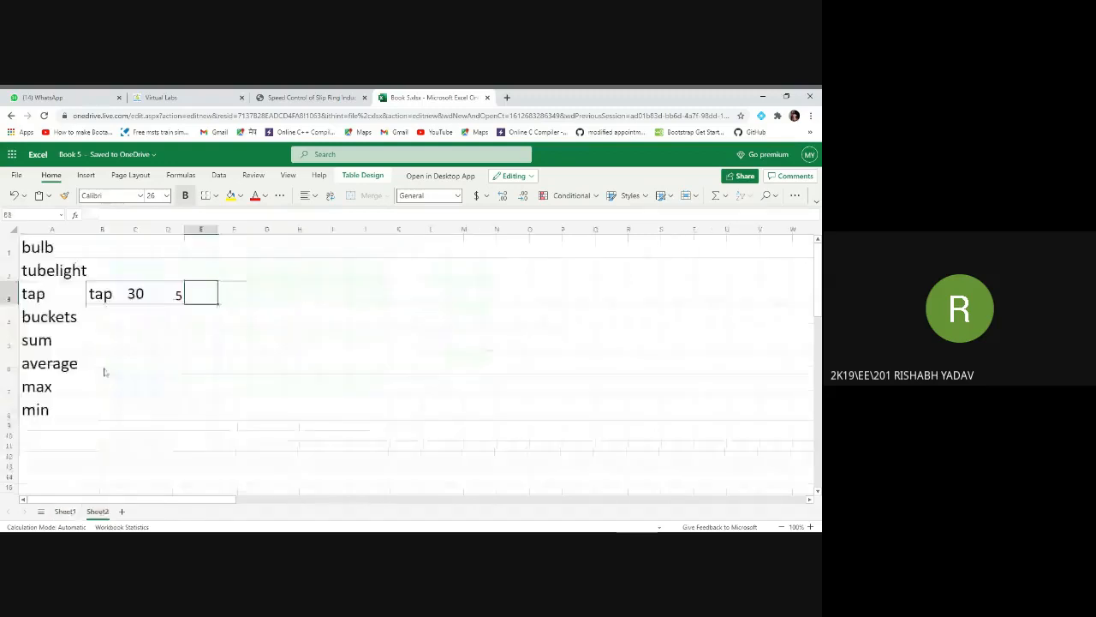
drag(35, 248, 65, 405)
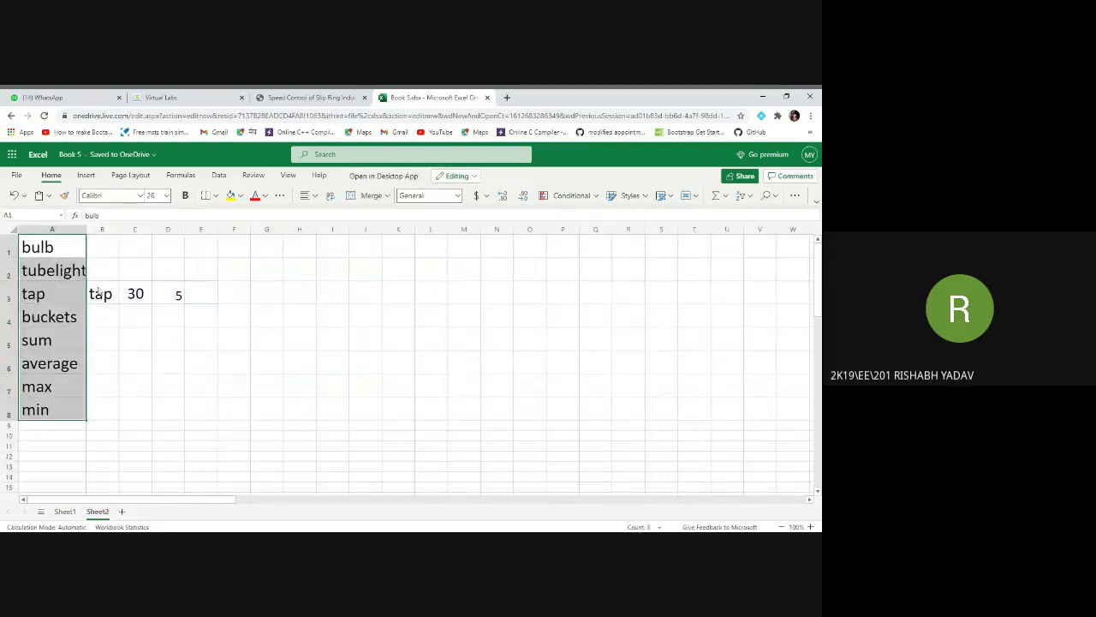
drag(100, 294, 190, 295)
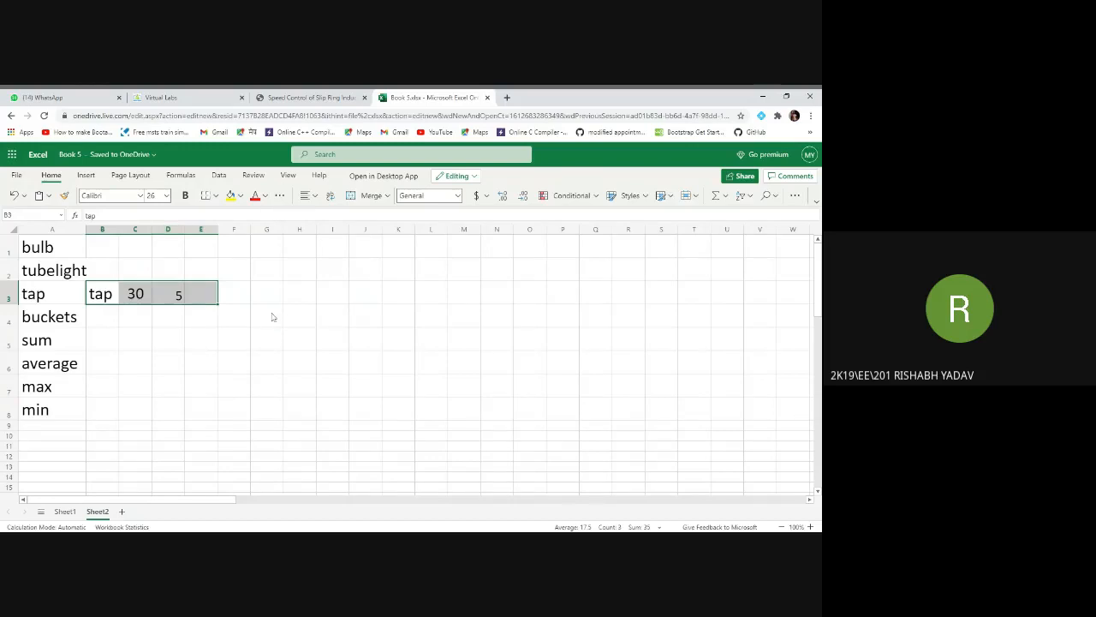
Return to Sheet1, clear the copy marking around the tap row, and select the empty cell H7.
click(65, 511)
double_click(130, 315)
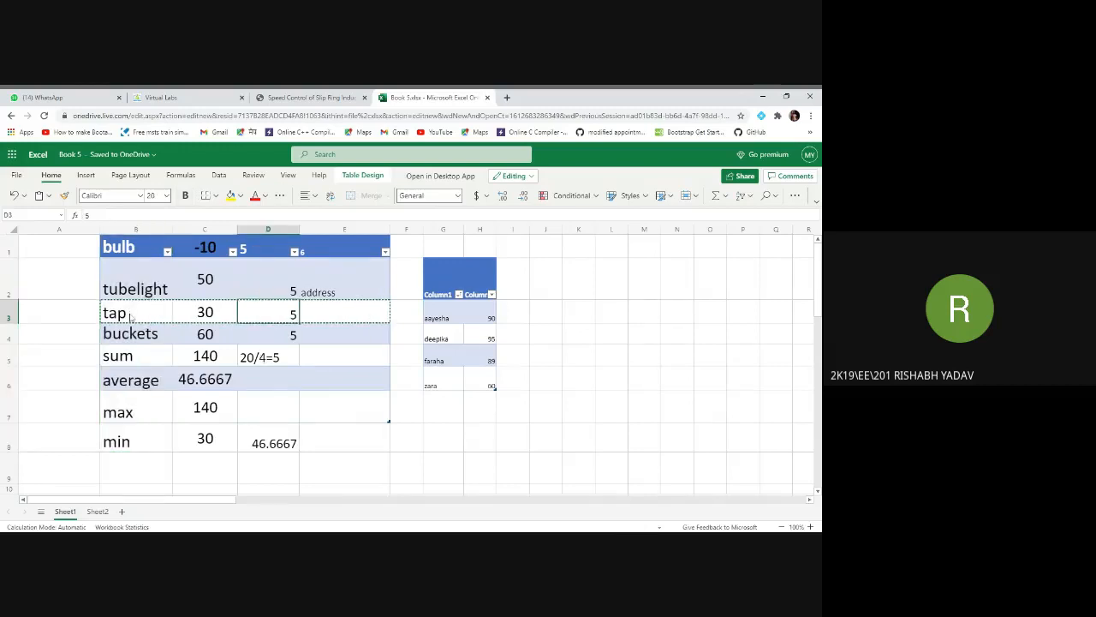
click(129, 410)
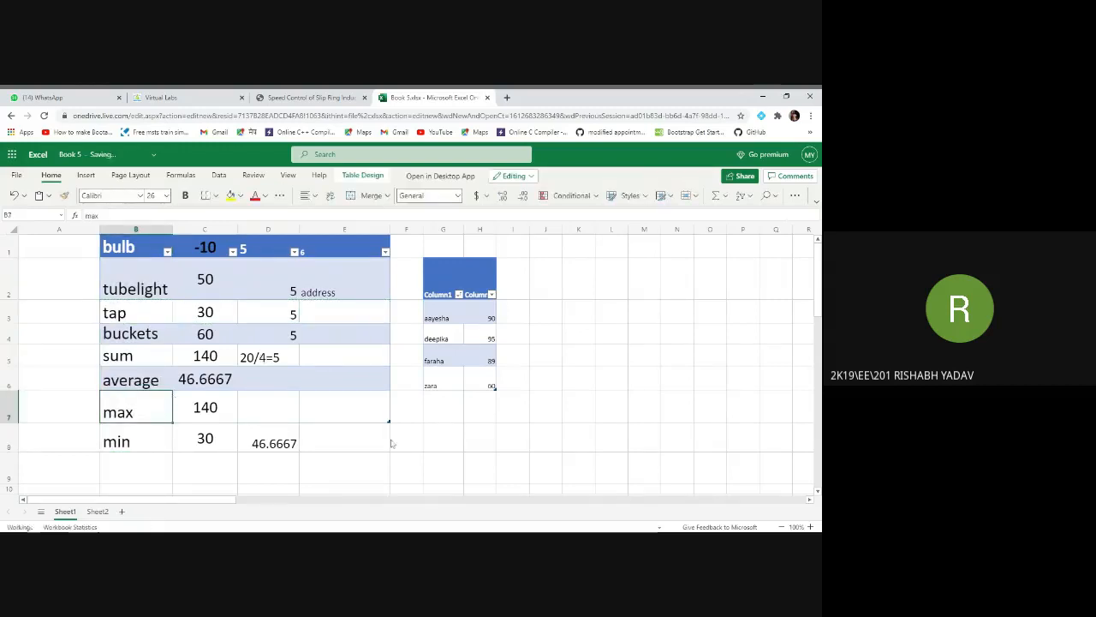
click(475, 418)
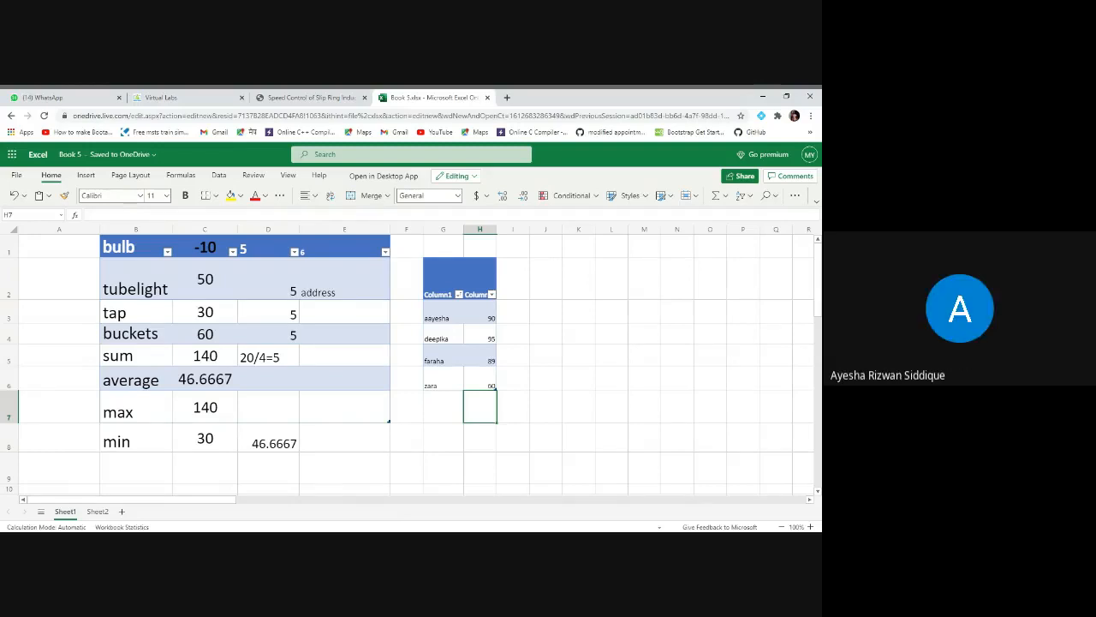
Switch to WhatsApp, look through the chat list, and return to the Excel workbook.
click(54, 97)
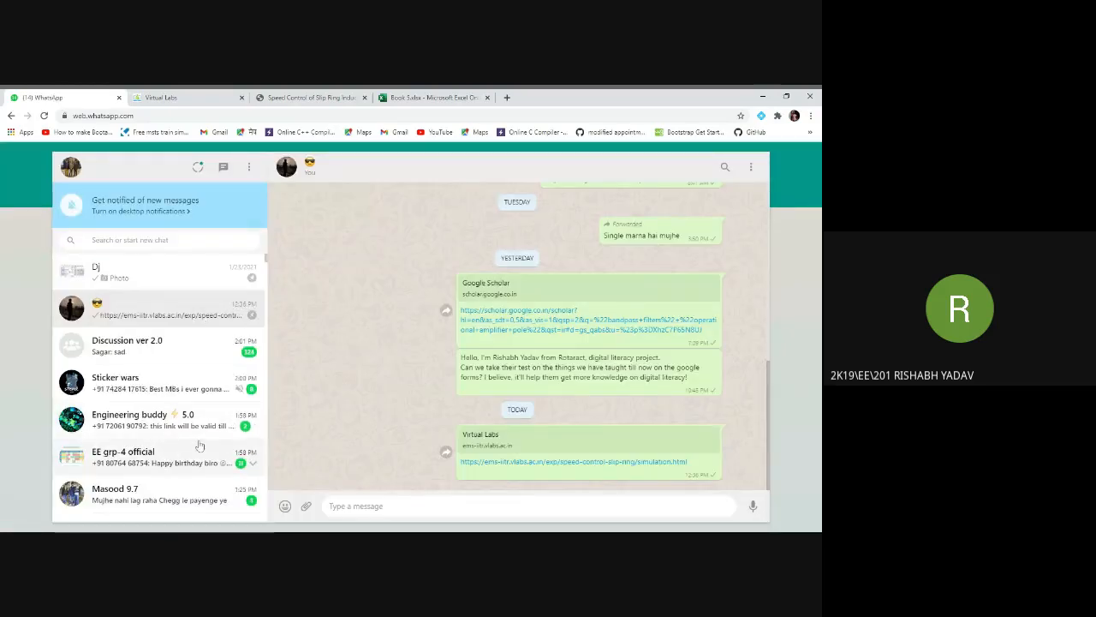
scroll(181, 480, down, 1)
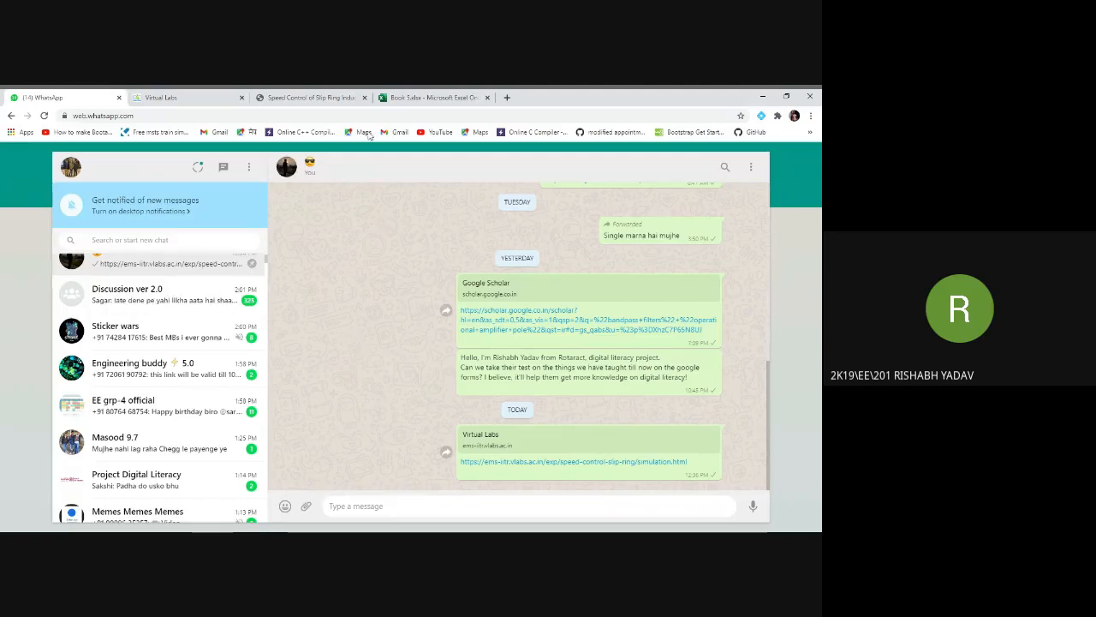
click(406, 97)
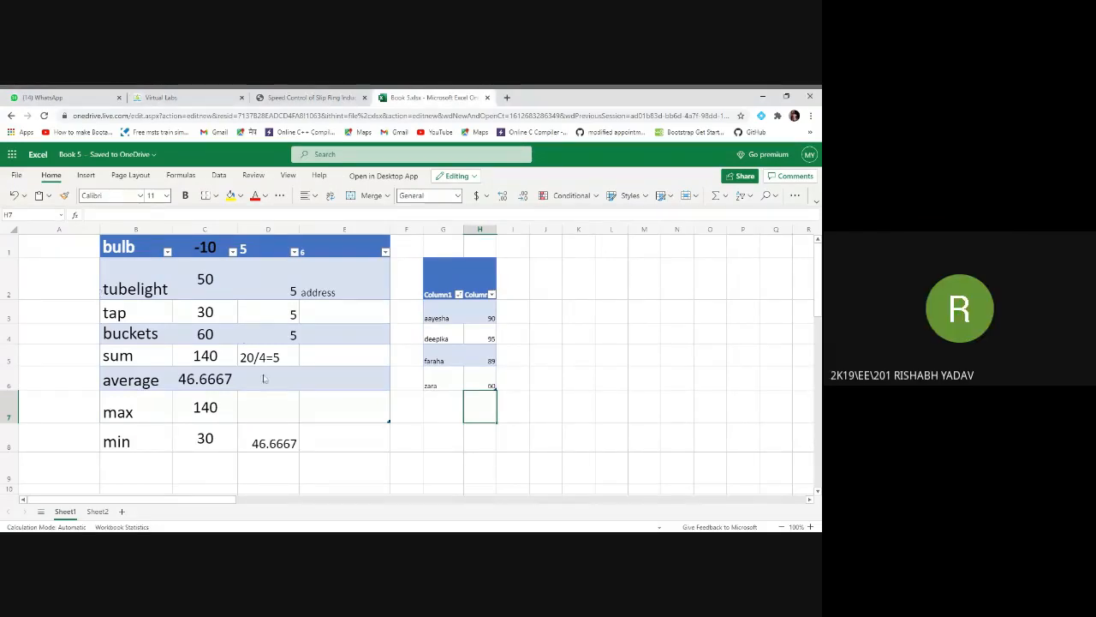
Select the table's header row B1:E1 and view the commands available for it without applying any.
click(156, 248)
drag(157, 248, 364, 251)
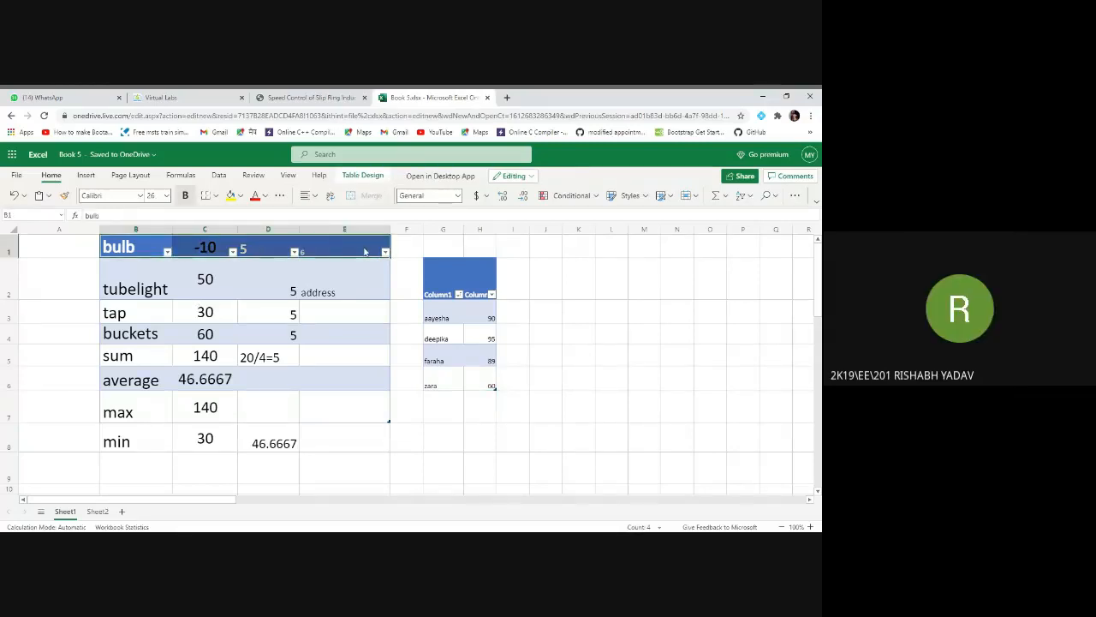
right_click(364, 251)
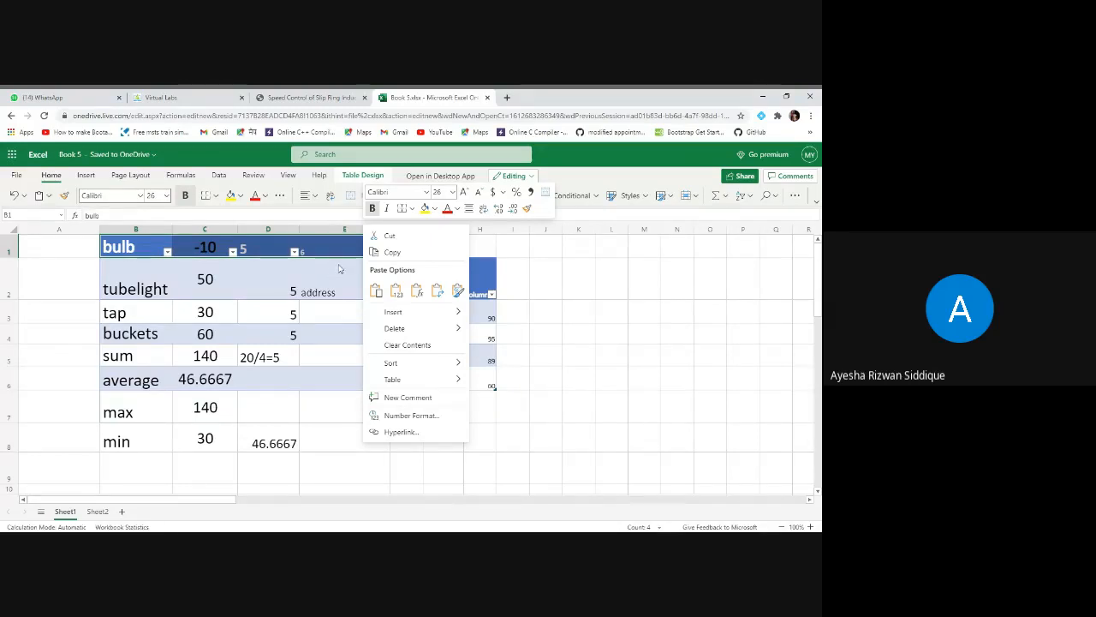
key(Escape)
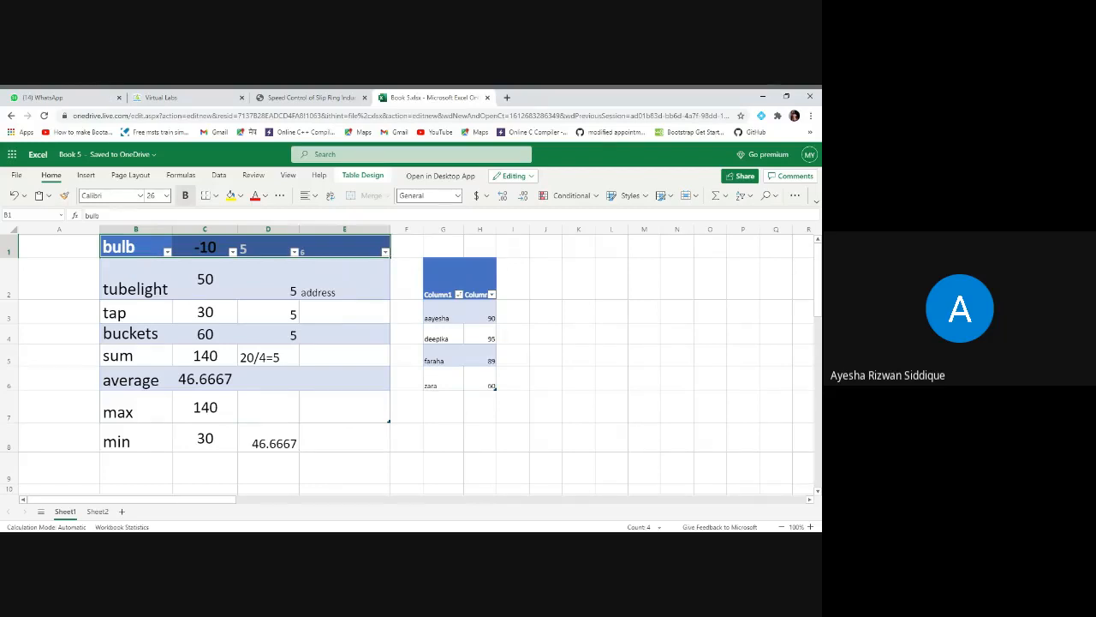
Show the difference between the header row B1:E1 and the data rows B2:E8 by selecting each in turn.
click(151, 277)
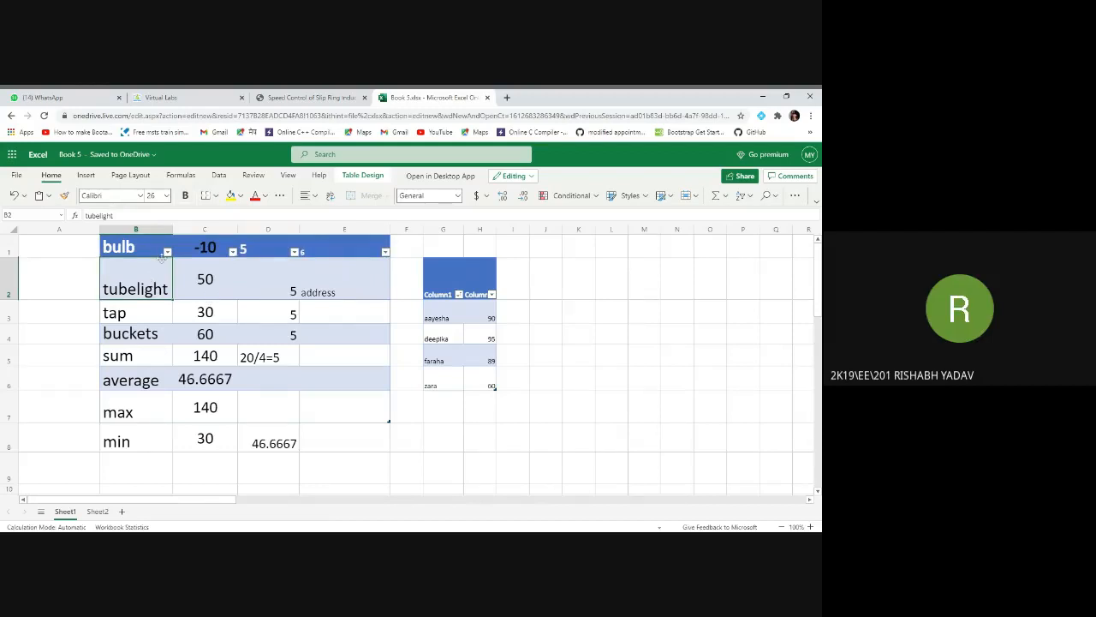
key(Up)
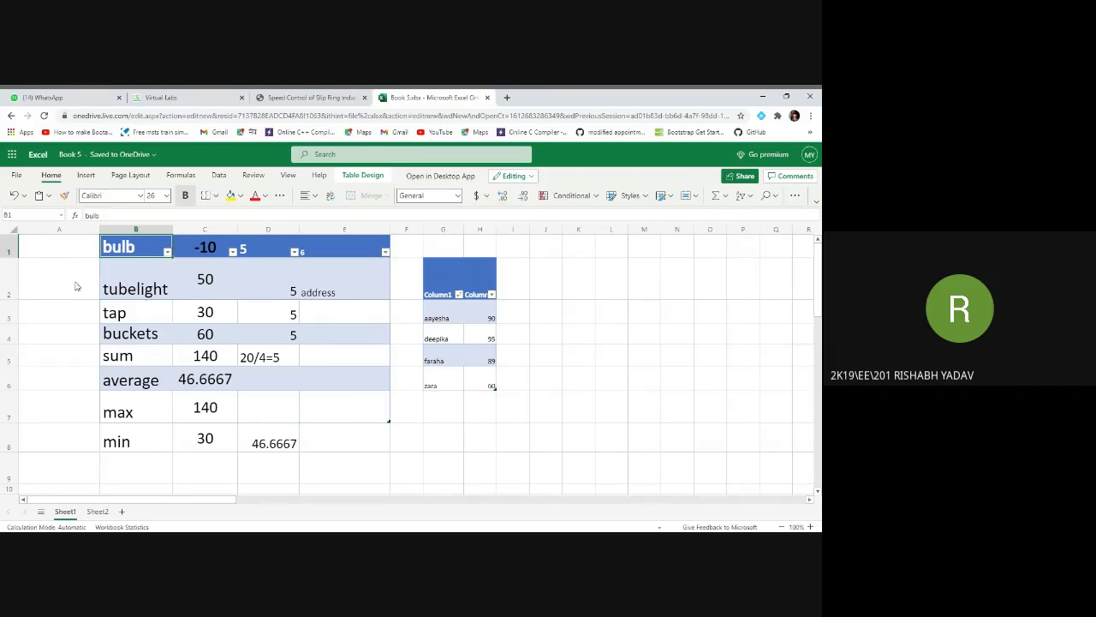
drag(104, 267, 317, 435)
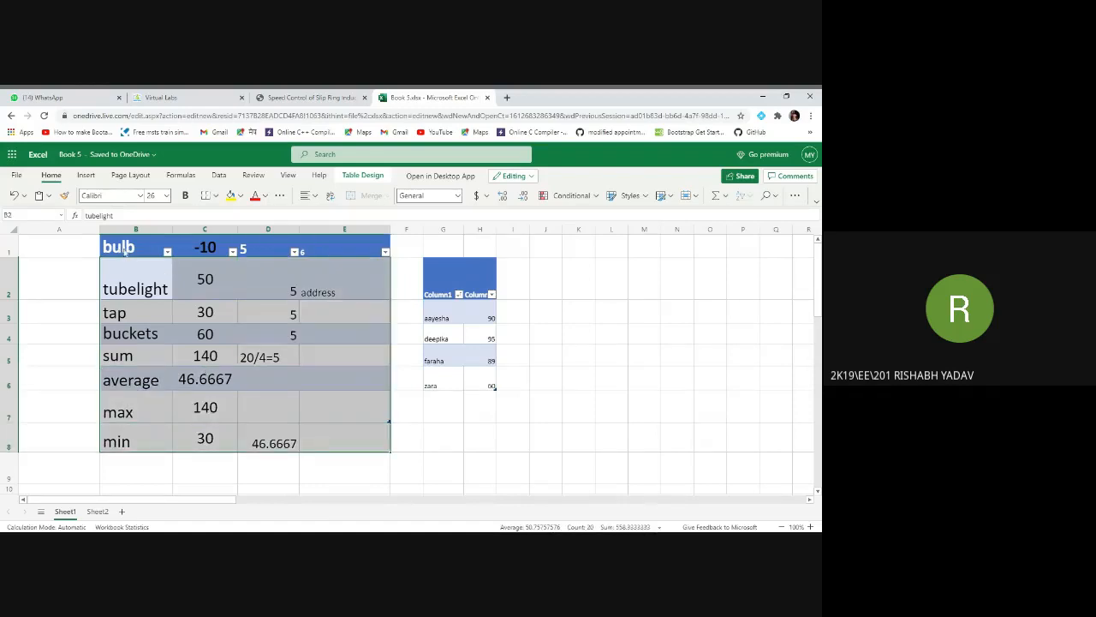
drag(126, 248, 354, 245)
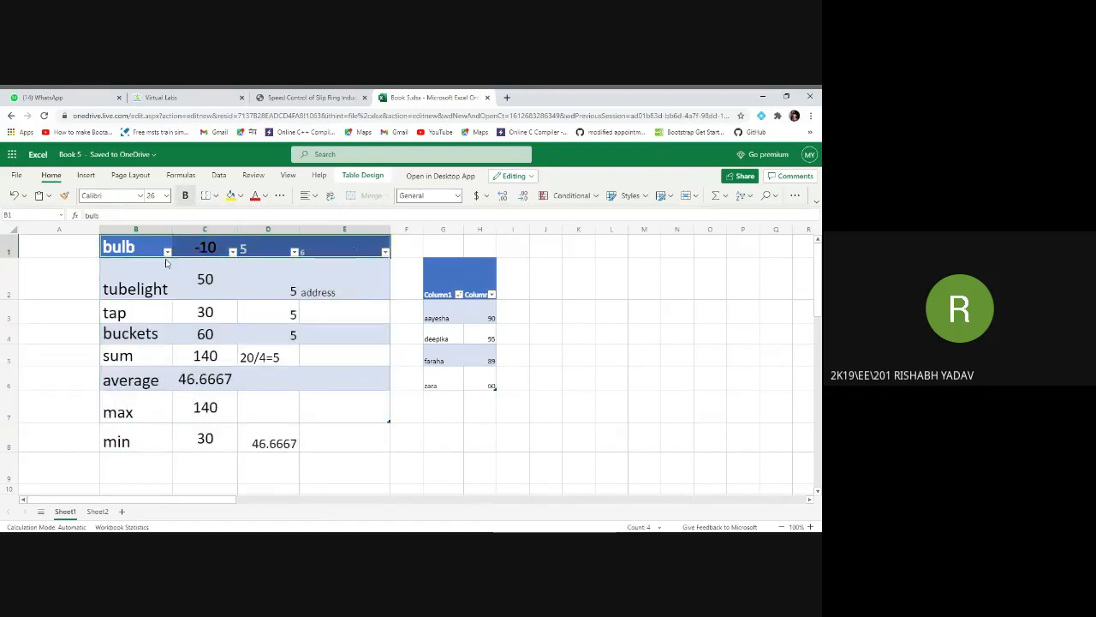
drag(137, 282, 360, 423)
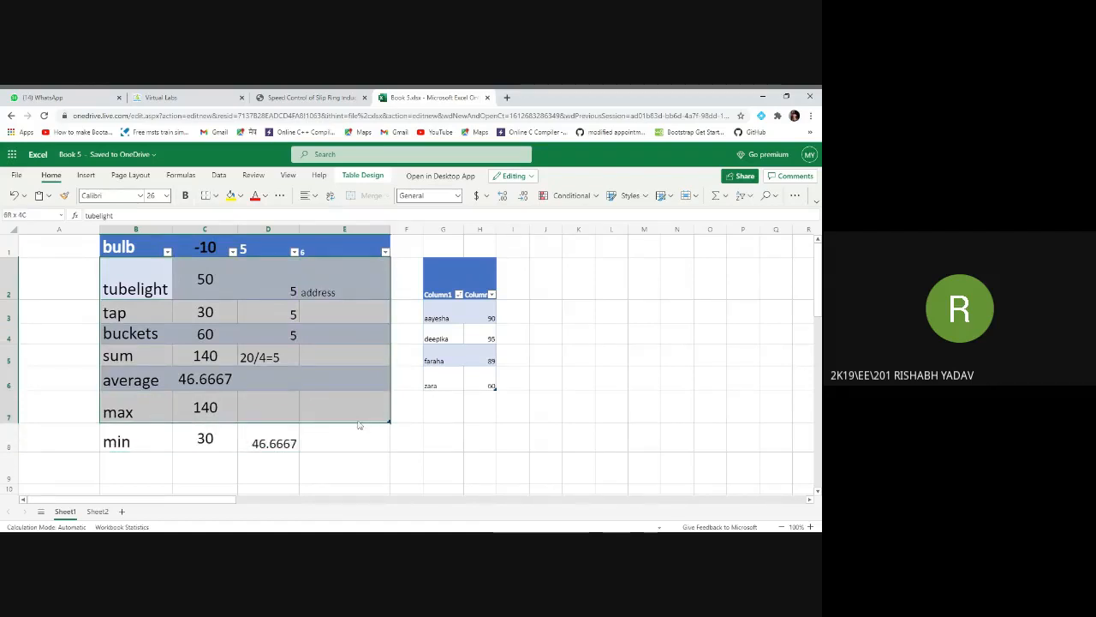
click(63, 269)
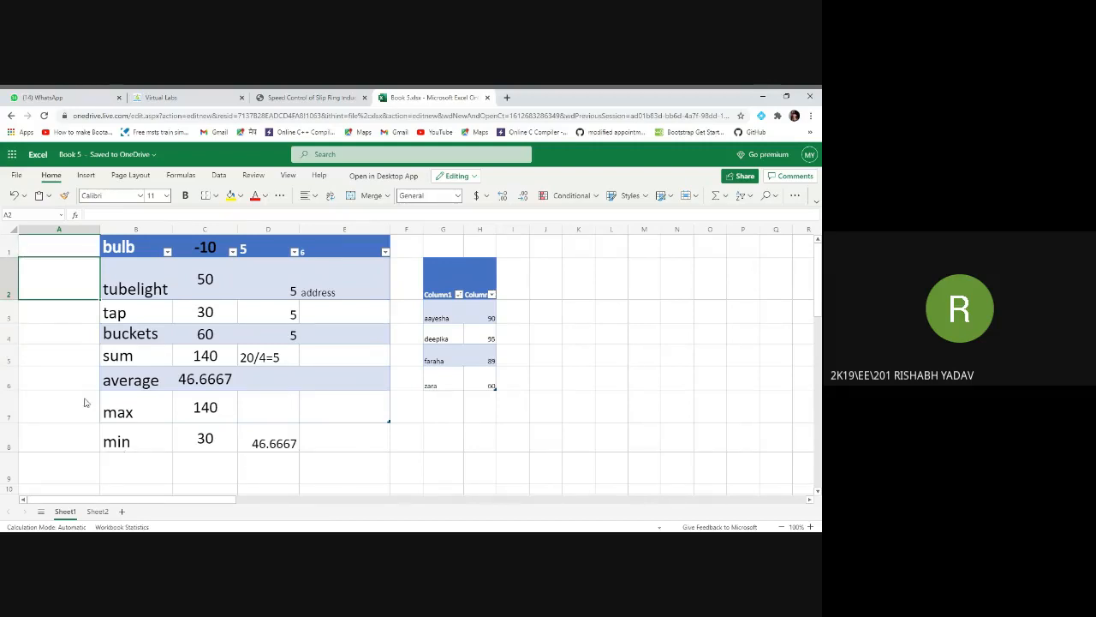
drag(112, 286, 354, 435)
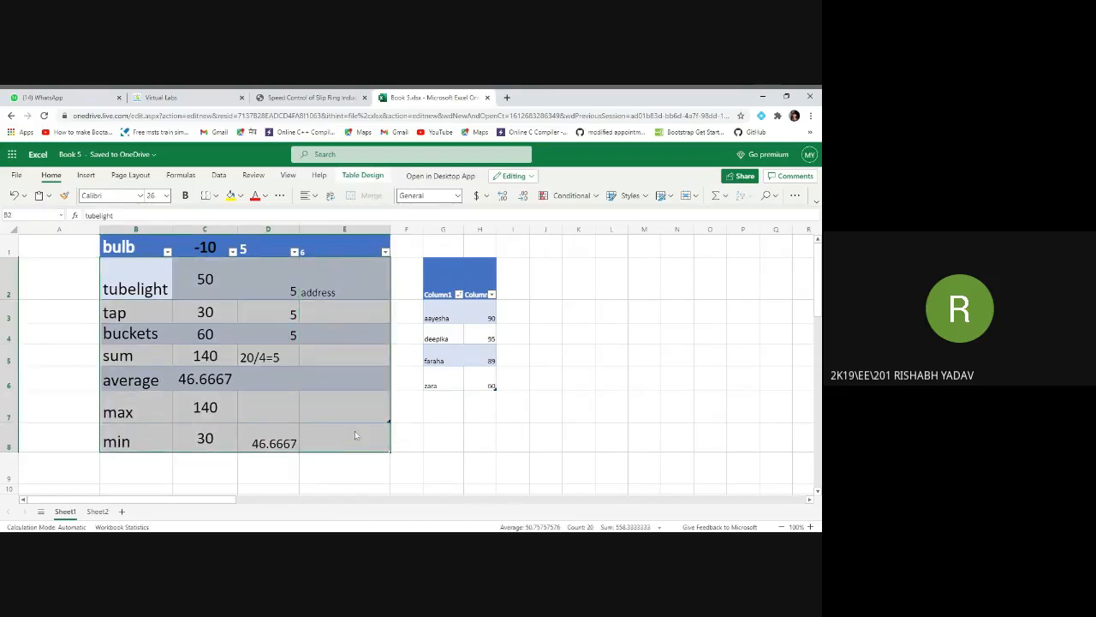
click(355, 439)
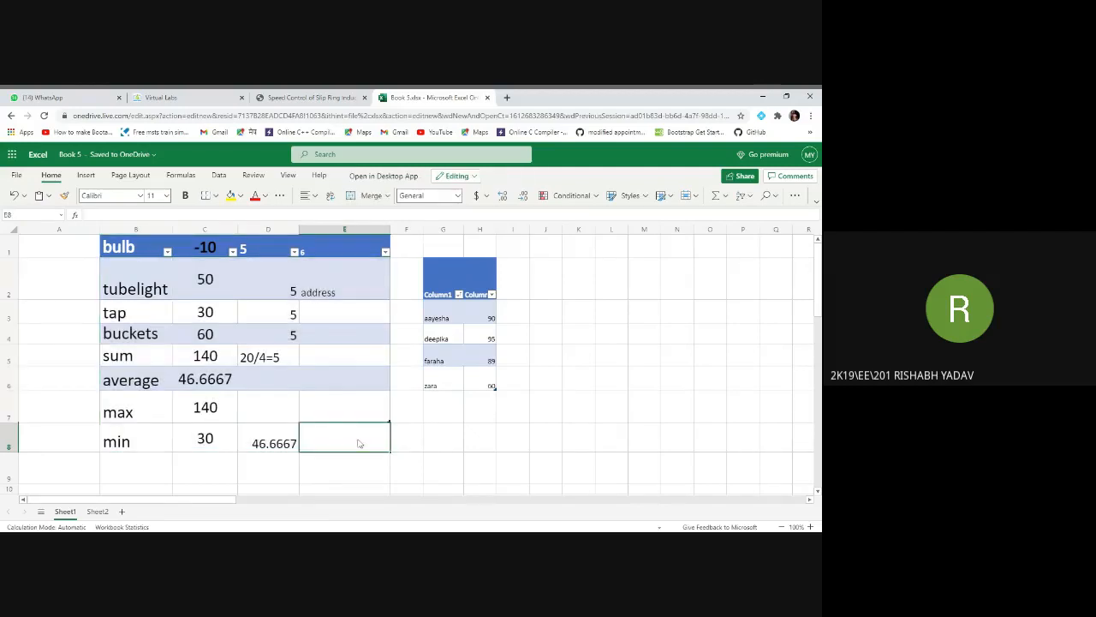
click(135, 271)
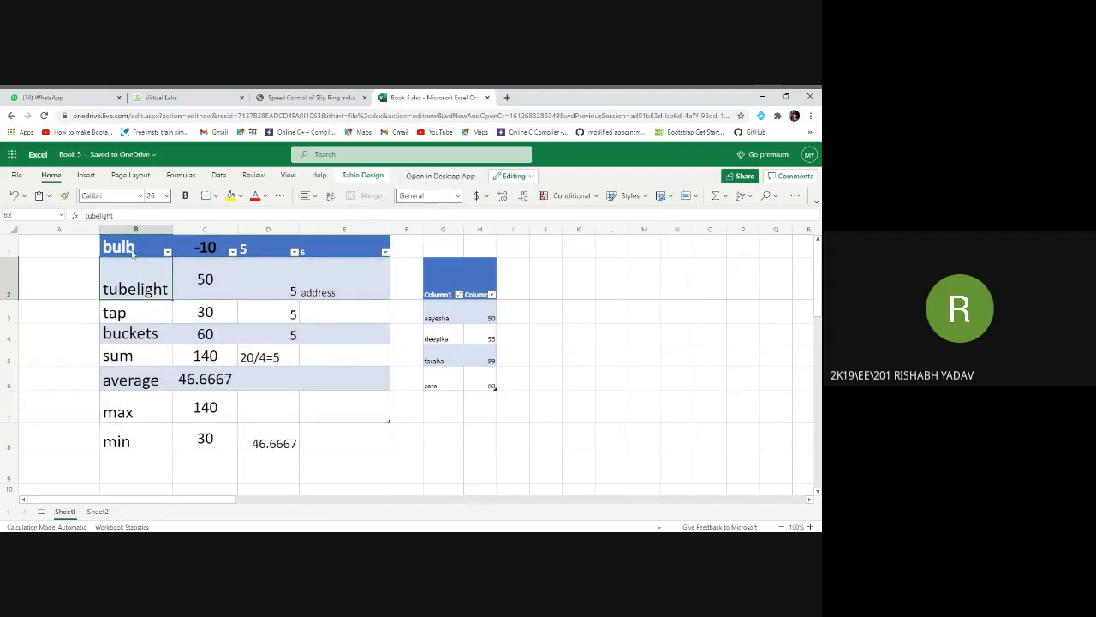